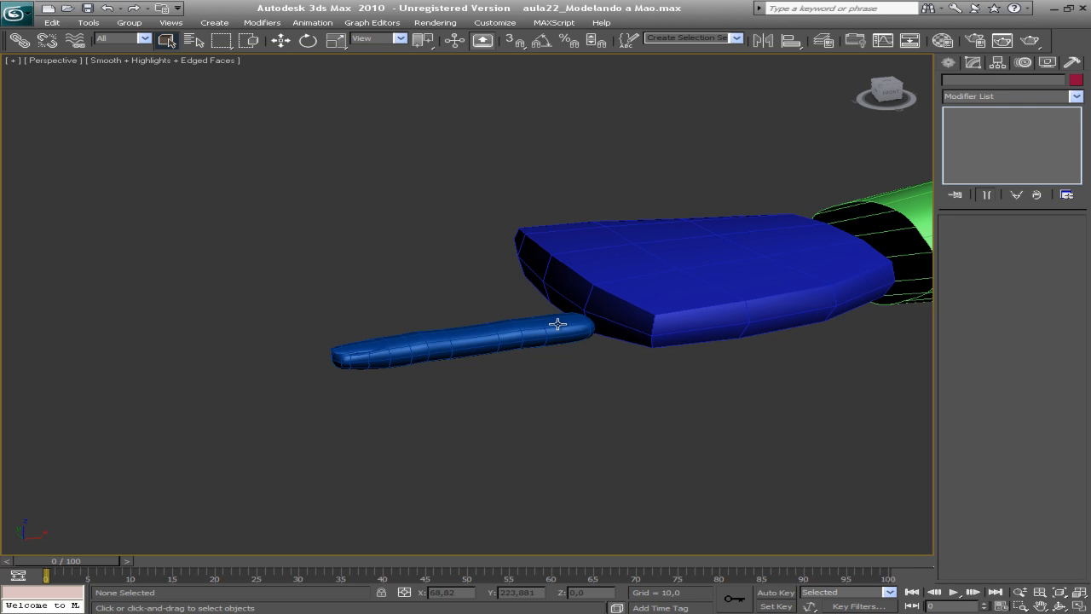
# Step: In the finger's Editable Poly, delete the four polygons capping its palm-side end
pyautogui.click(987, 123)
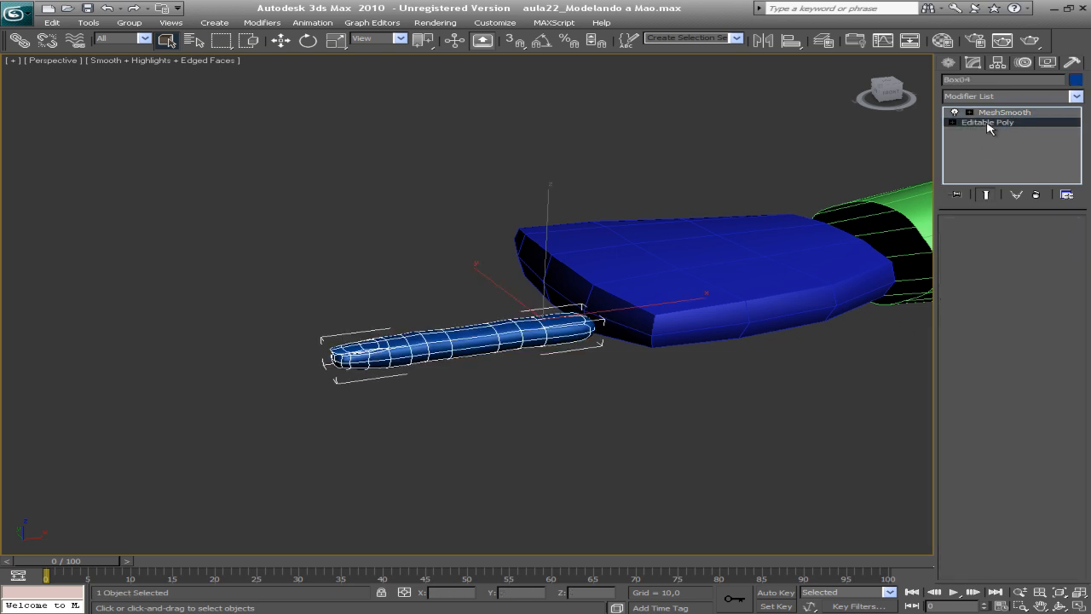
pyautogui.click(1060, 606)
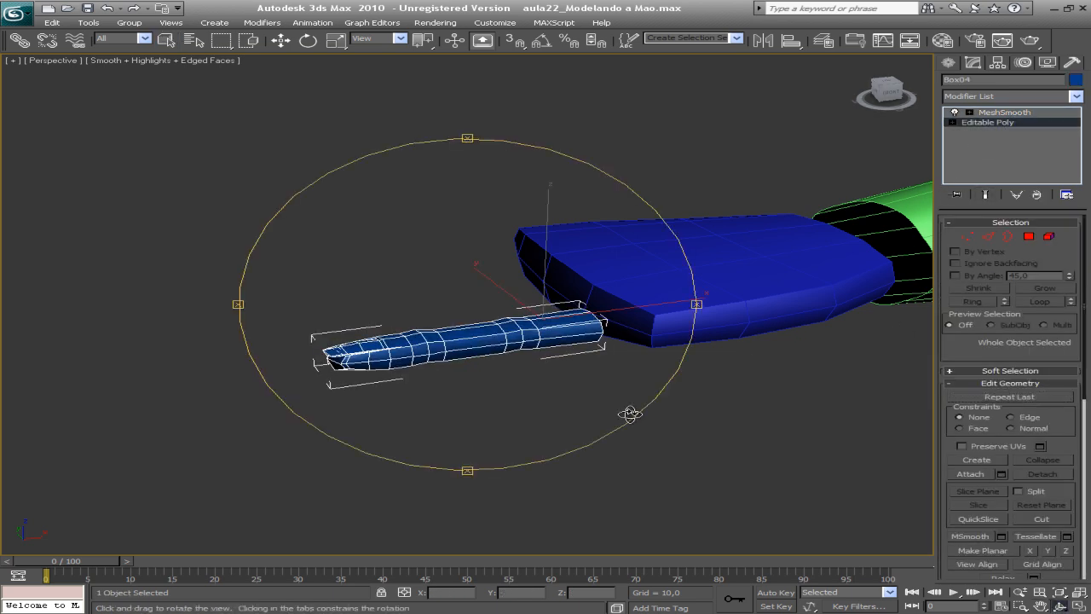
pyautogui.moveTo(482, 295); pyautogui.dragTo(382, 275)
pyautogui.moveTo(465, 317); pyautogui.dragTo(514, 293)
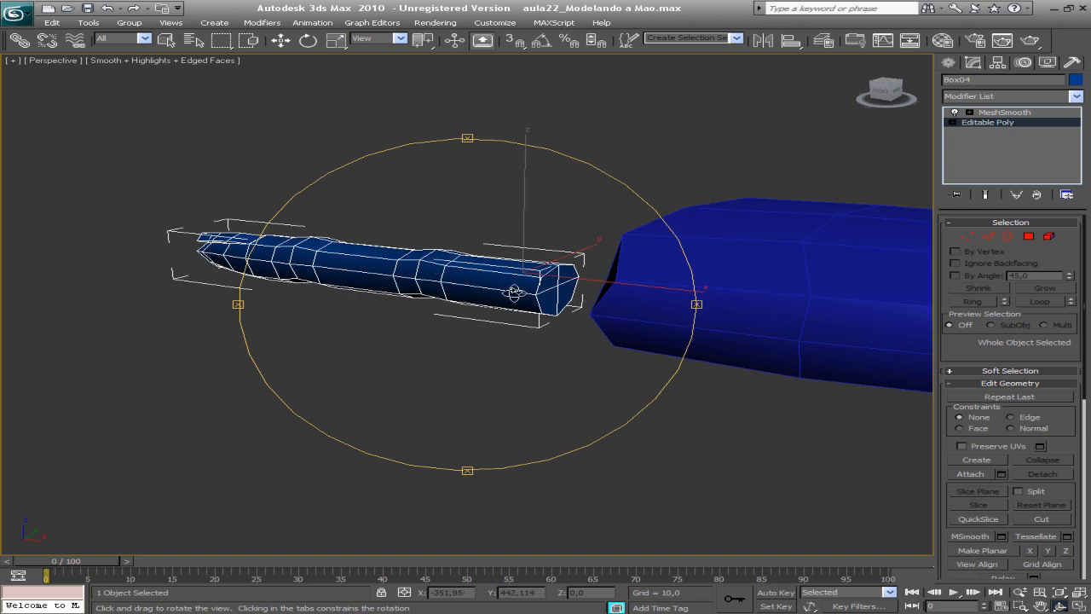
pyautogui.moveTo(407, 292); pyautogui.dragTo(421, 310)
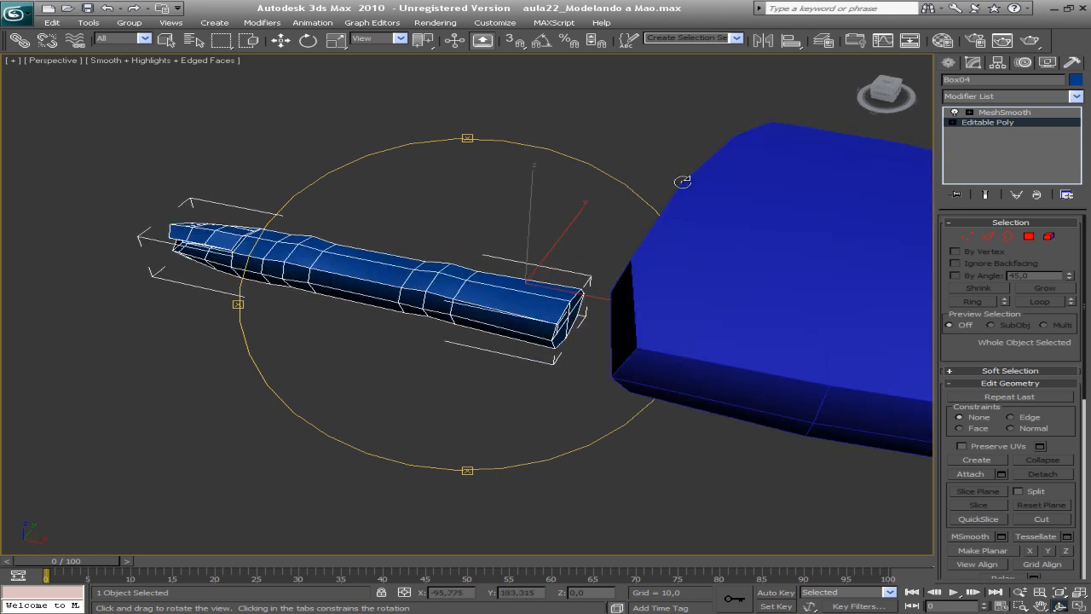
pyautogui.moveTo(495, 260); pyautogui.dragTo(481, 250)
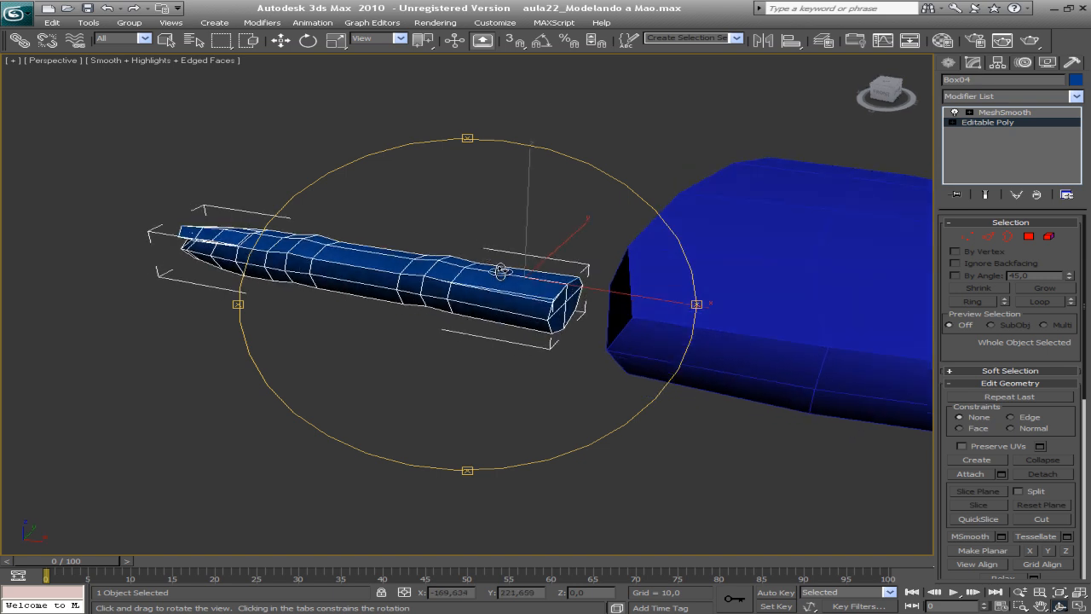
pyautogui.scroll(5, 501, 271)
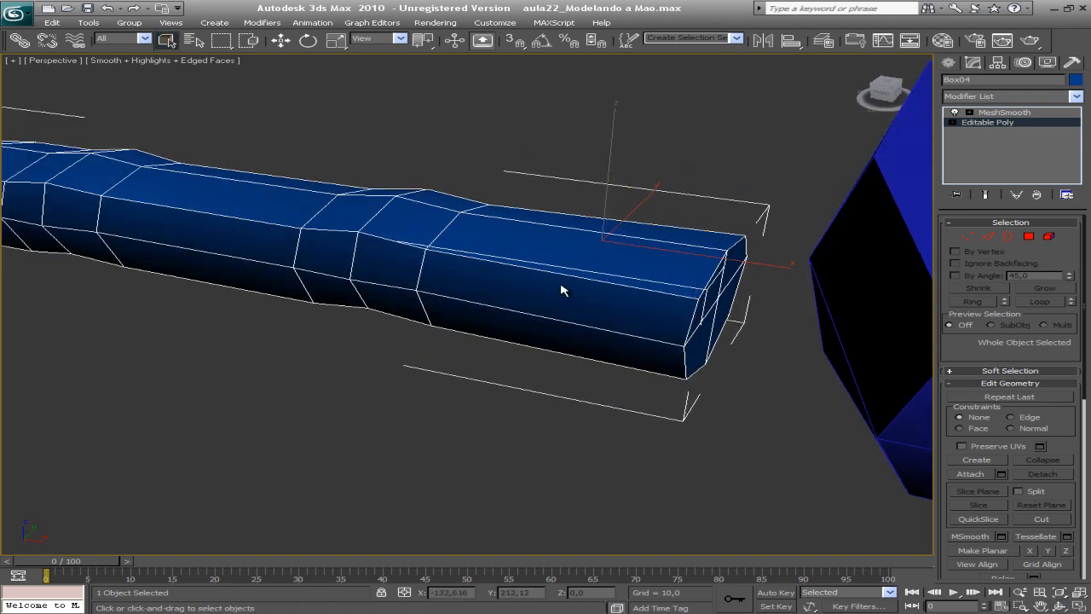
pyautogui.moveTo(561, 290); pyautogui.dragTo(471, 280, button='middle')
pyautogui.click(1030, 237)
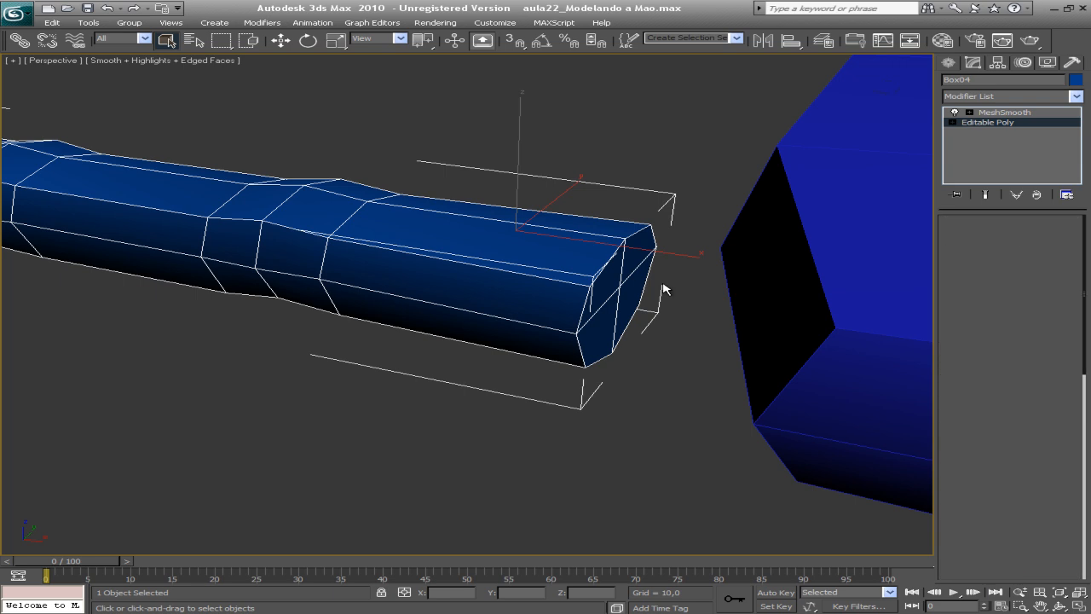
pyautogui.click(631, 247)
pyautogui.keyDown('ctrl'); pyautogui.click(610, 276); pyautogui.keyUp('ctrl')
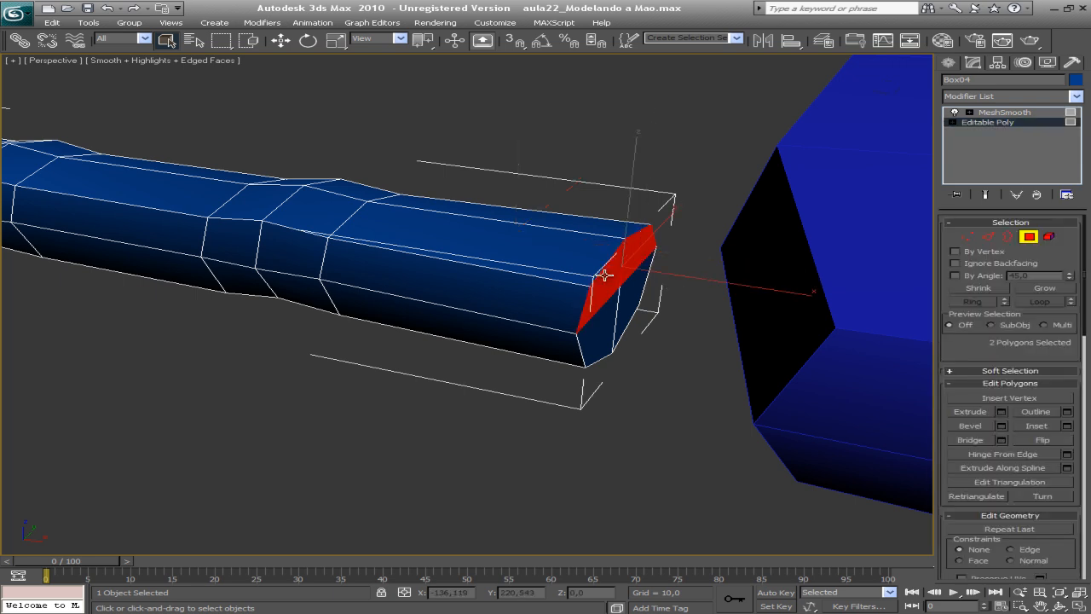
pyautogui.keyDown('ctrl'); pyautogui.click(607, 321); pyautogui.keyUp('ctrl')
pyautogui.keyDown('ctrl'); pyautogui.click(624, 293); pyautogui.keyUp('ctrl')
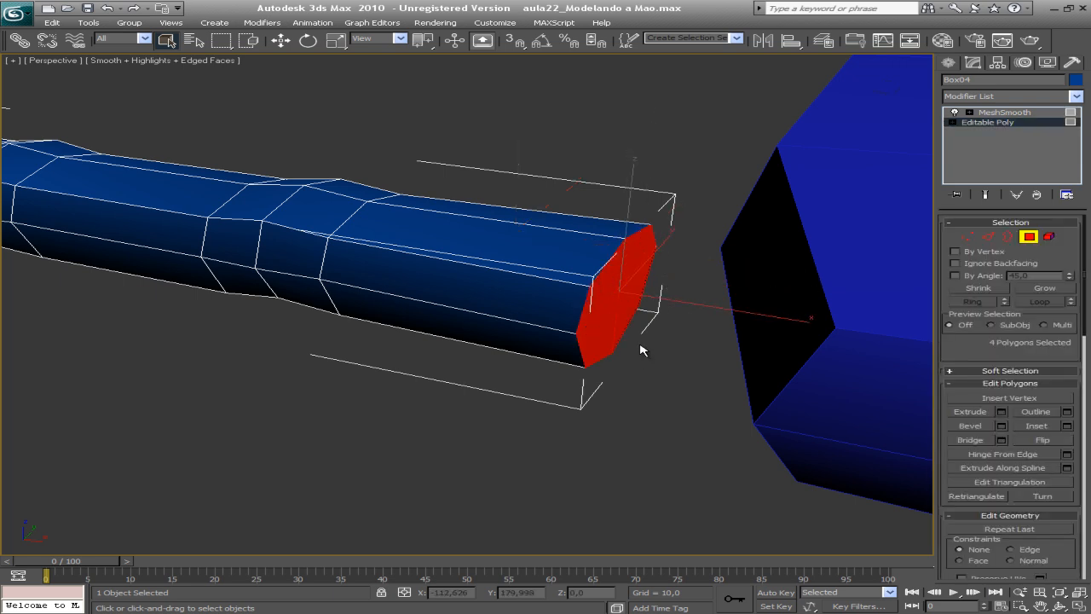
pyautogui.press('Delete')
# Step: Leave polygon editing and remove the MeshSmooth modifier from the finger, keeping only its Editable Poly
pyautogui.click(1061, 605)
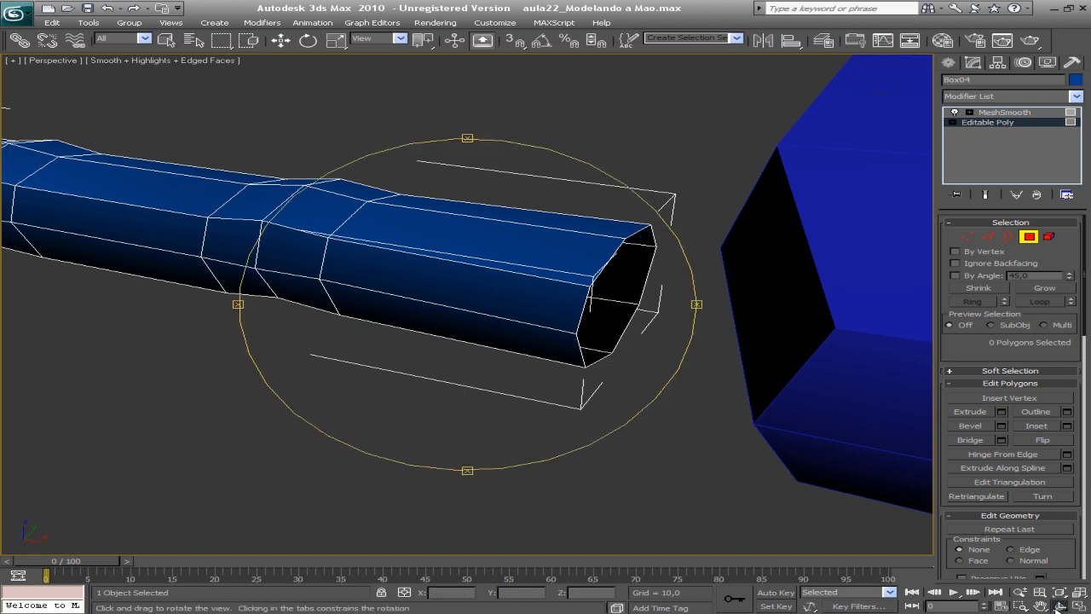
pyautogui.moveTo(531, 333); pyautogui.dragTo(461, 345)
pyautogui.click(1000, 125)
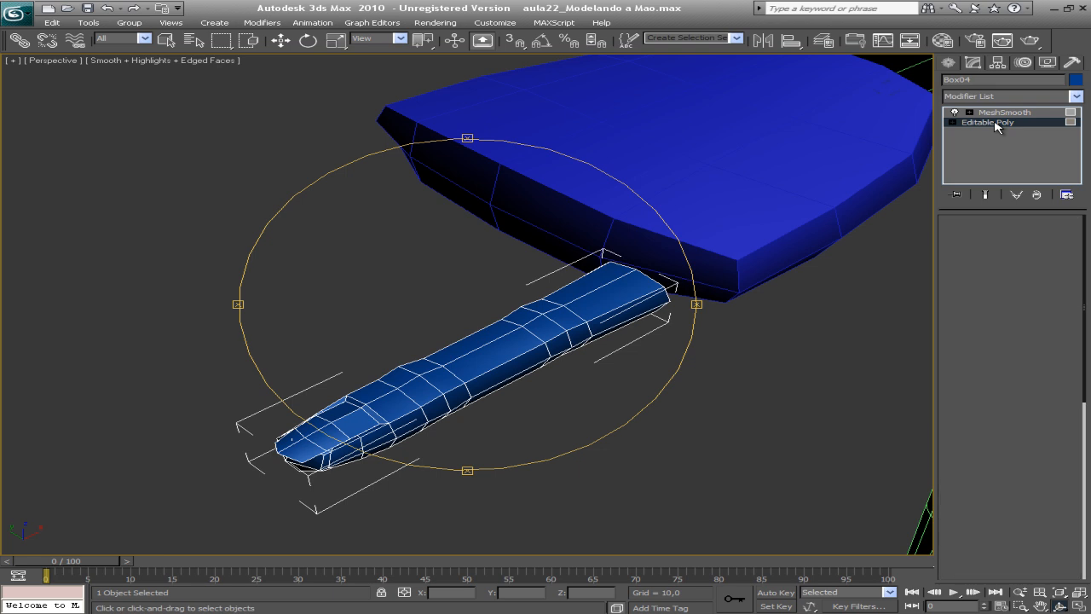
pyautogui.click(1000, 113)
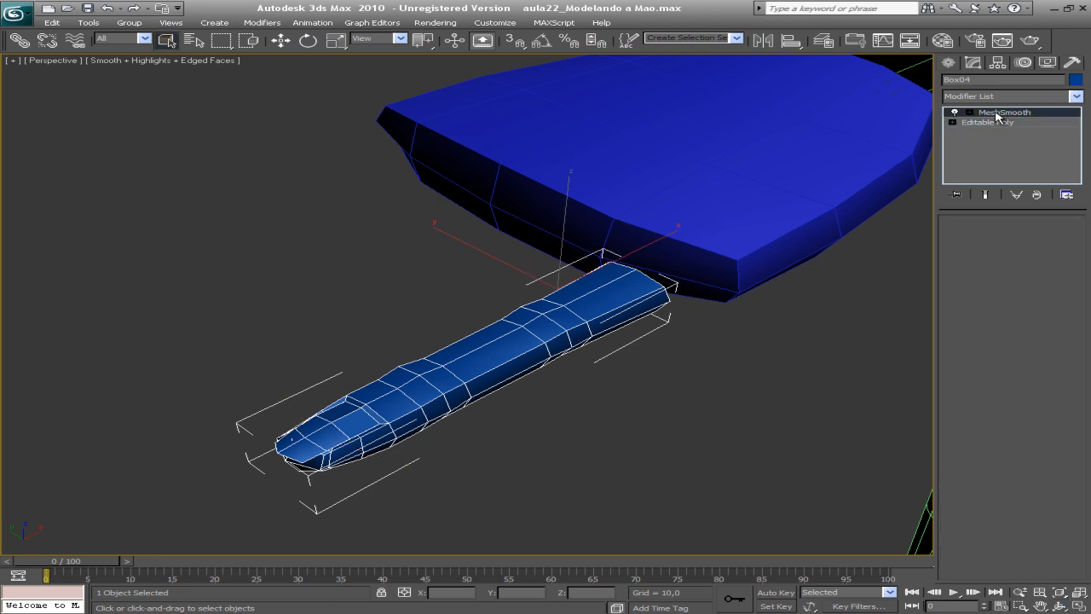
pyautogui.click(1037, 196)
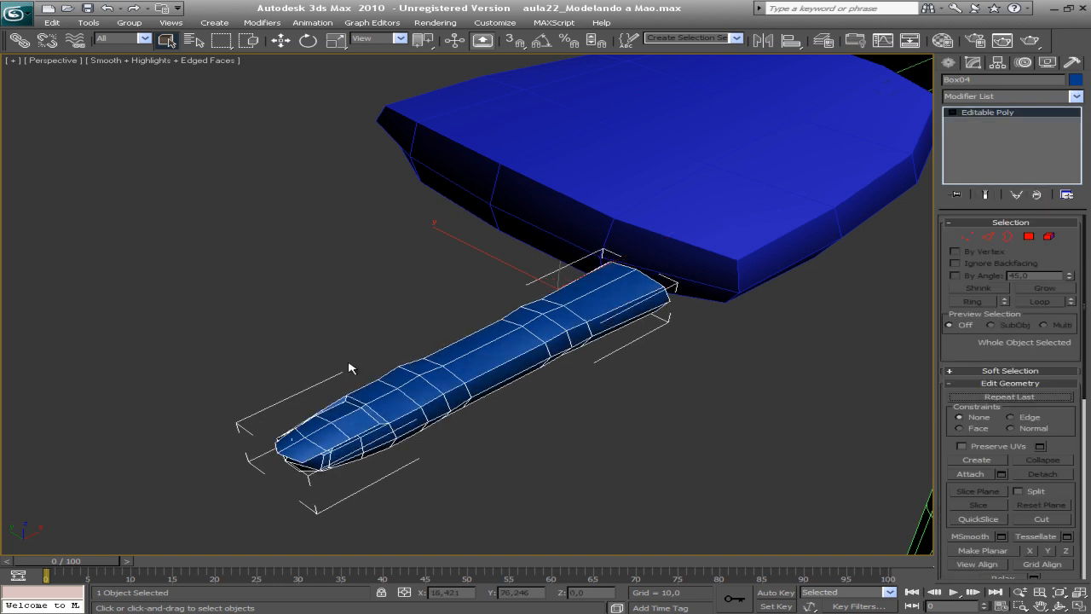
# Step: In the Top view, clone the finger along +Y as one independent copy at about Y -36.4
pyautogui.press('t')
pyautogui.press('z')
pyautogui.moveTo(351, 364); pyautogui.dragTo(313, 304, button='middle')
pyautogui.scroll(-4, 360, 293)
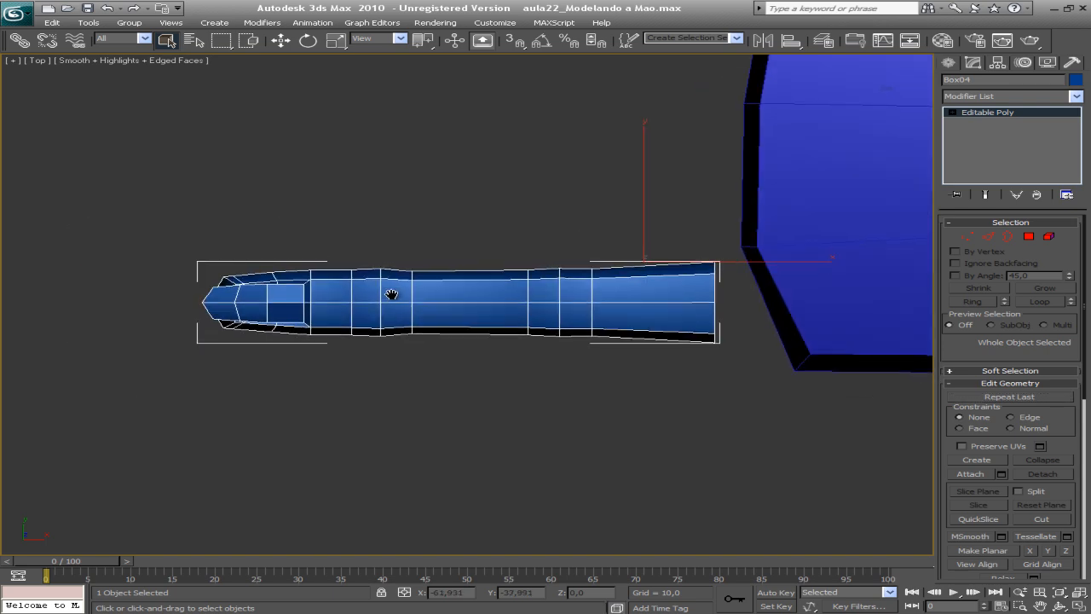
pyautogui.press('w')
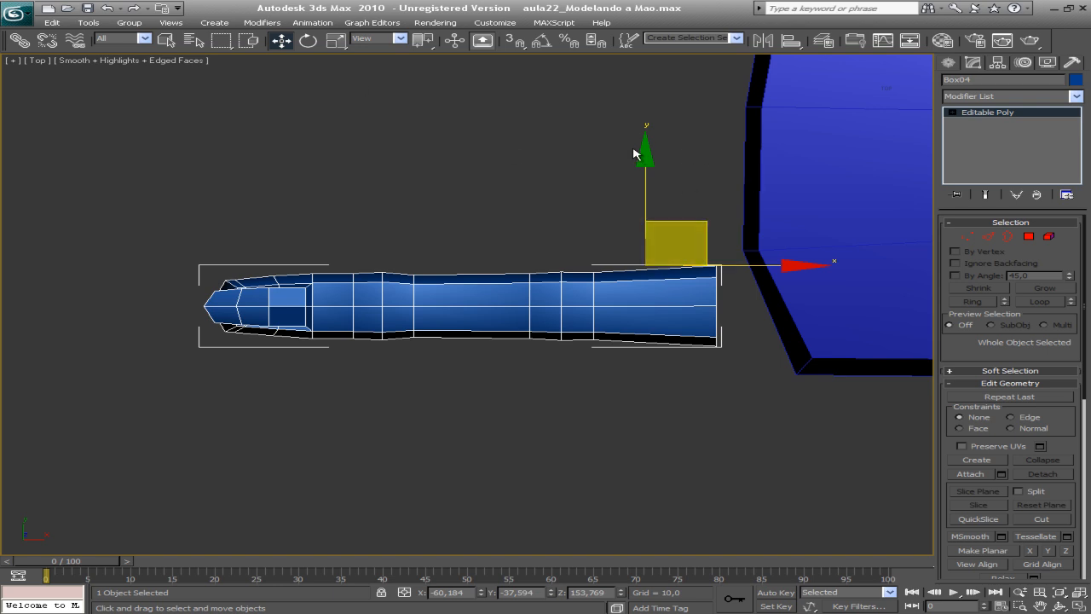
pyautogui.moveTo(644, 150); pyautogui.dragTo(611, 213, button='middle')
pyautogui.moveTo(611, 213)
pyautogui.keyDown('shift'); pyautogui.mouseDown()
pyautogui.moveTo(610, 136)
pyautogui.moveTo(593, 86)
pyautogui.mouseUp(); pyautogui.keyUp('shift')
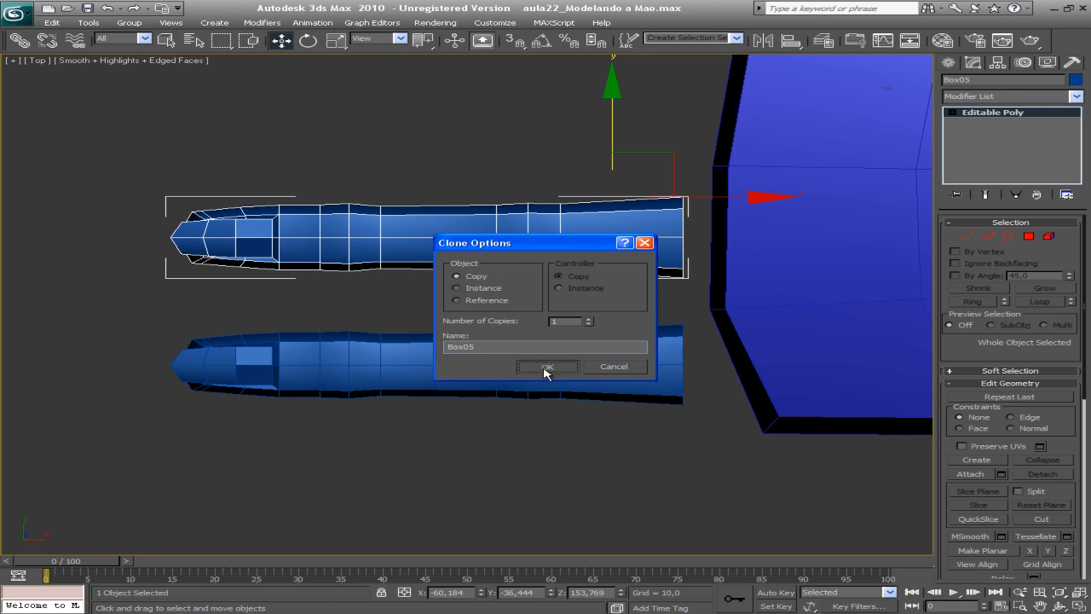
pyautogui.press('Return')
# Step: Clone two more independent fingers along +Y, evenly spaced at about Y -35.2 and Y -34.1
pyautogui.moveTo(509, 326); pyautogui.dragTo(555, 319, button='middle')
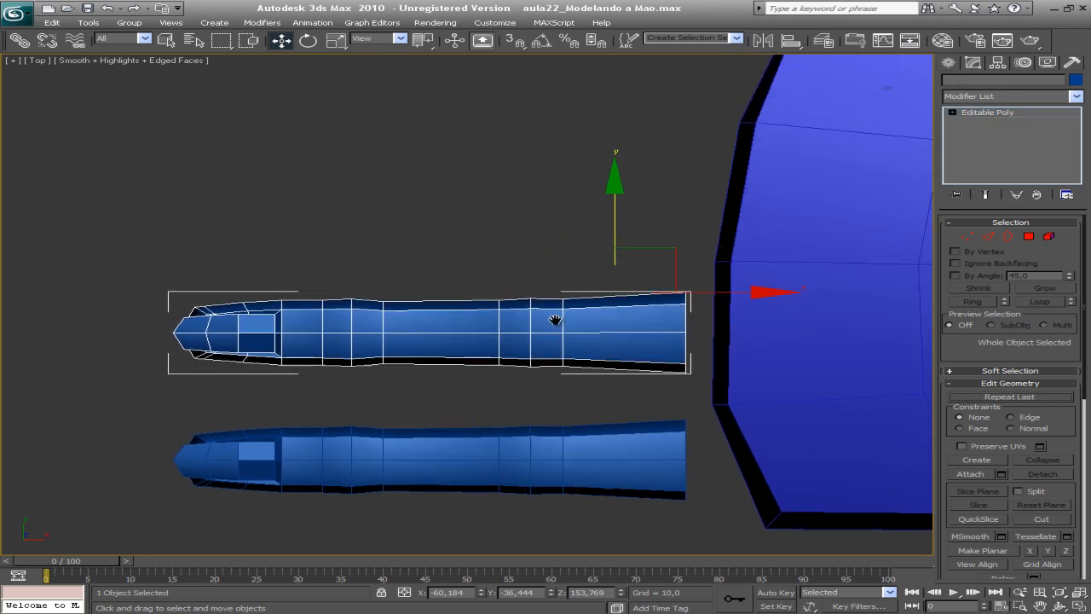
pyautogui.keyDown('shift'); pyautogui.moveTo(618, 181); pyautogui.dragTo(604, 43); pyautogui.keyUp('shift')
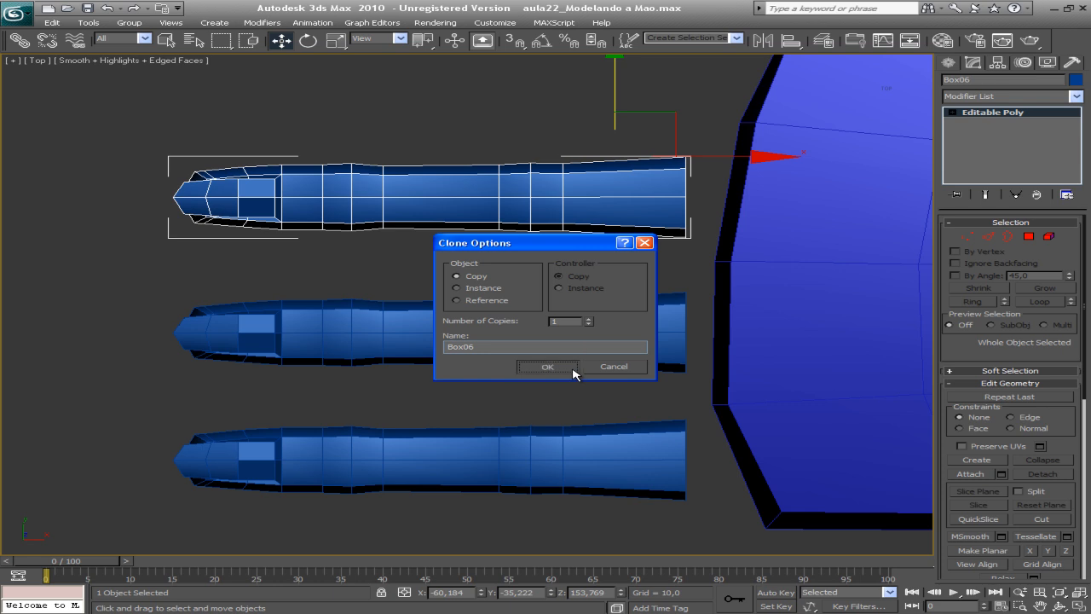
pyautogui.press('Return')
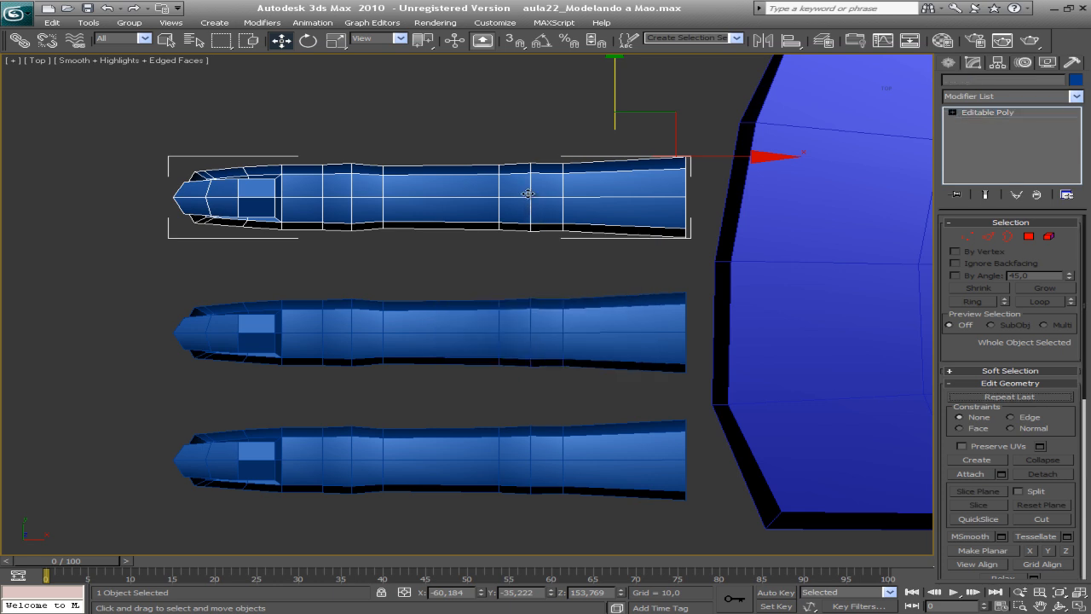
pyautogui.moveTo(529, 197); pyautogui.dragTo(534, 358, button='middle')
pyautogui.keyDown('shift'); pyautogui.moveTo(614, 207); pyautogui.dragTo(608, 86); pyautogui.keyUp('shift')
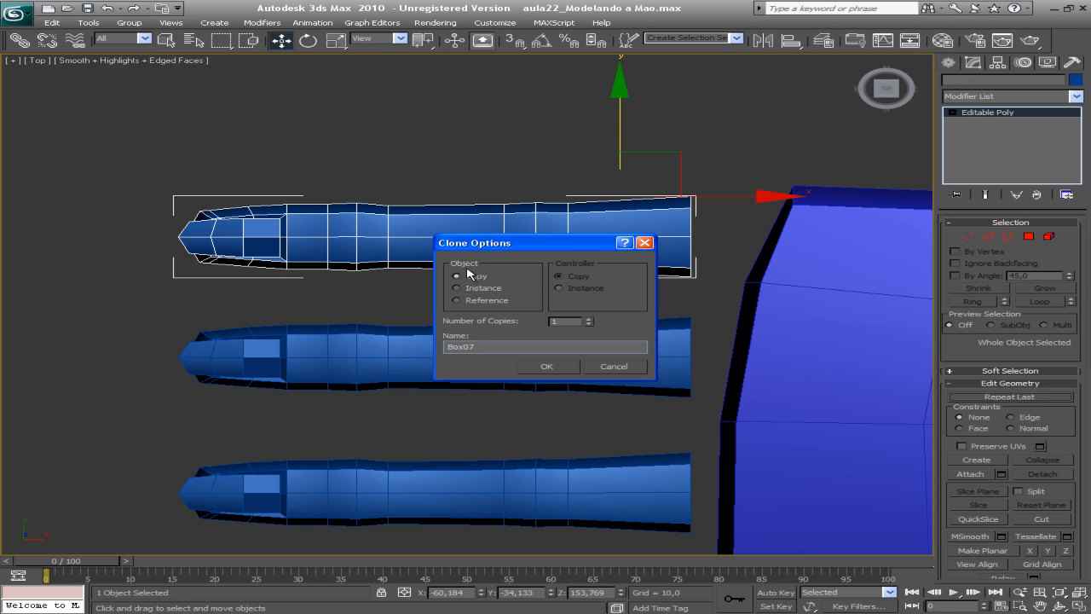
pyautogui.press('Return')
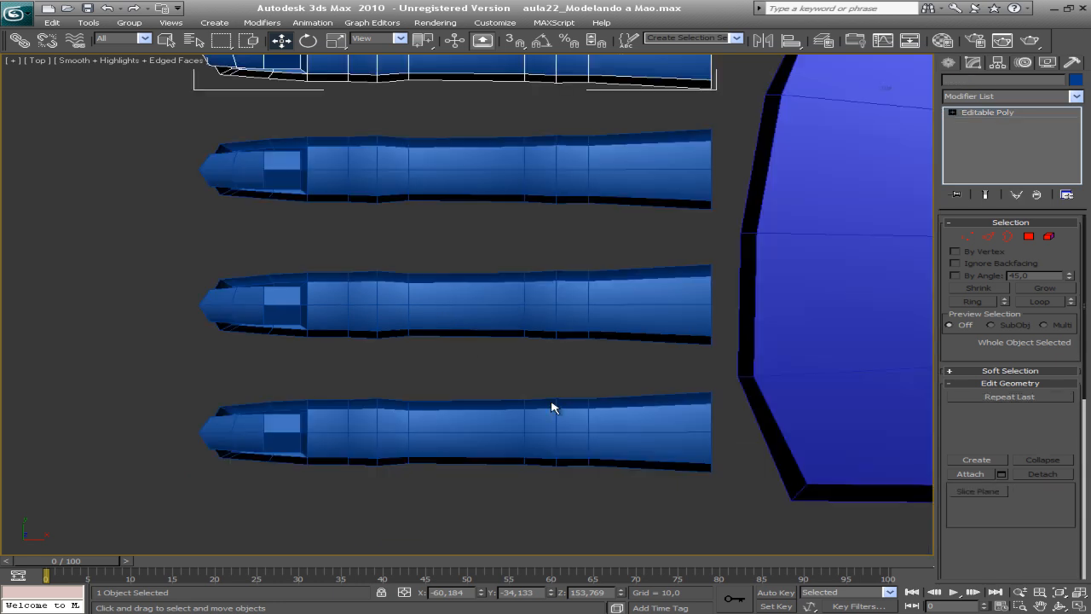
# Step: Lengthen the first copied finger by moving all vertices except the palm-side end ring away from the palm along X
pyautogui.moveTo(557, 302)
pyautogui.mouseDown(button='middle')
pyautogui.moveTo(582, 383)
pyautogui.moveTo(583, 364)
pyautogui.moveTo(557, 341)
pyautogui.mouseUp(button='middle')
pyautogui.scroll(-3, 567, 368)
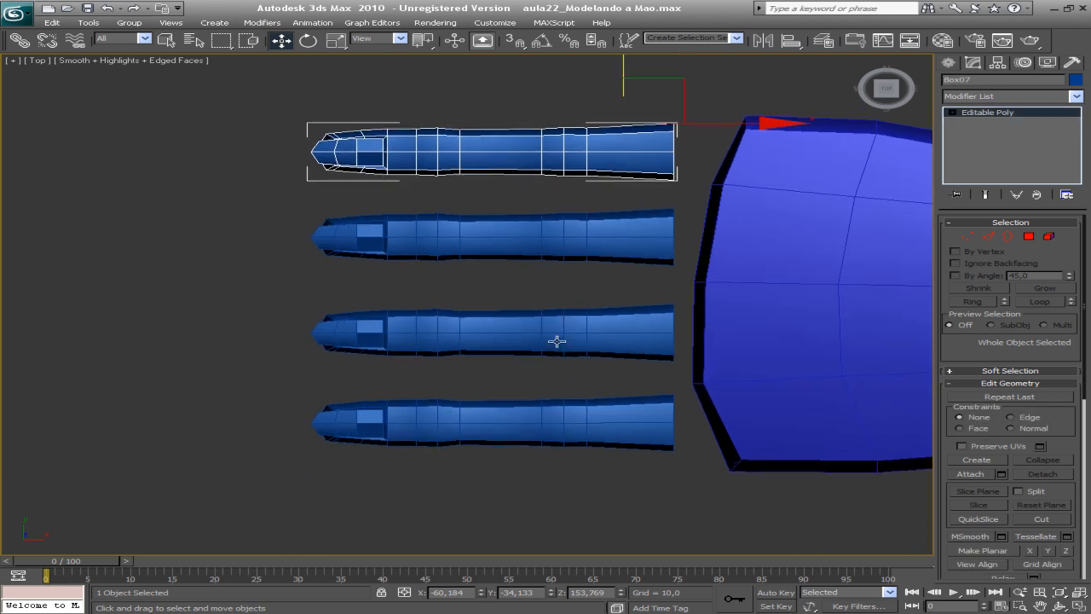
pyautogui.scroll(4, 553, 348)
pyautogui.click(553, 348)
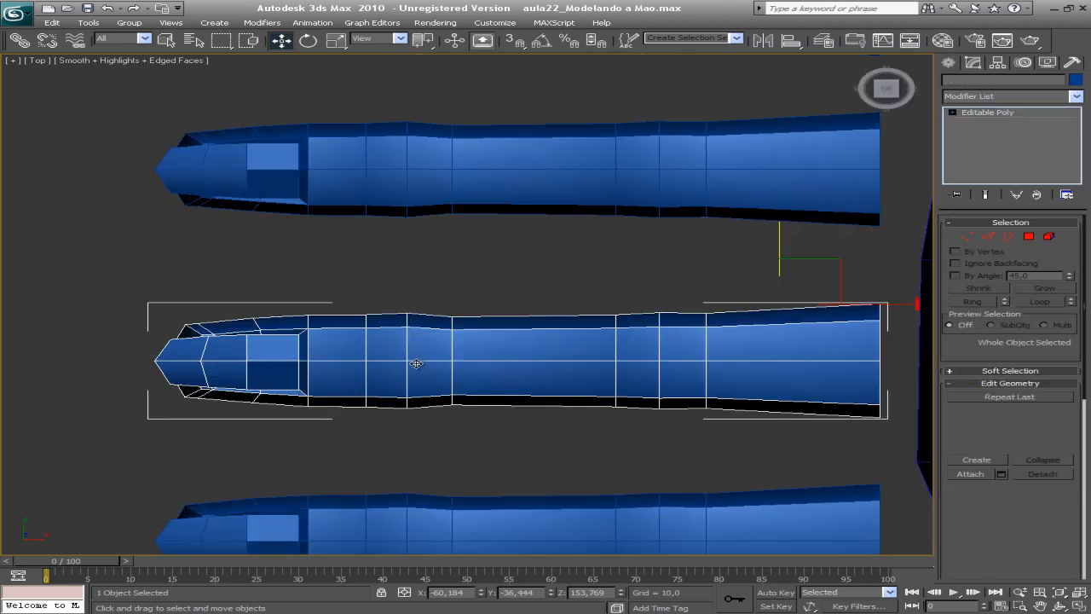
pyautogui.moveTo(414, 366); pyautogui.dragTo(394, 319, button='middle')
pyautogui.click(967, 236)
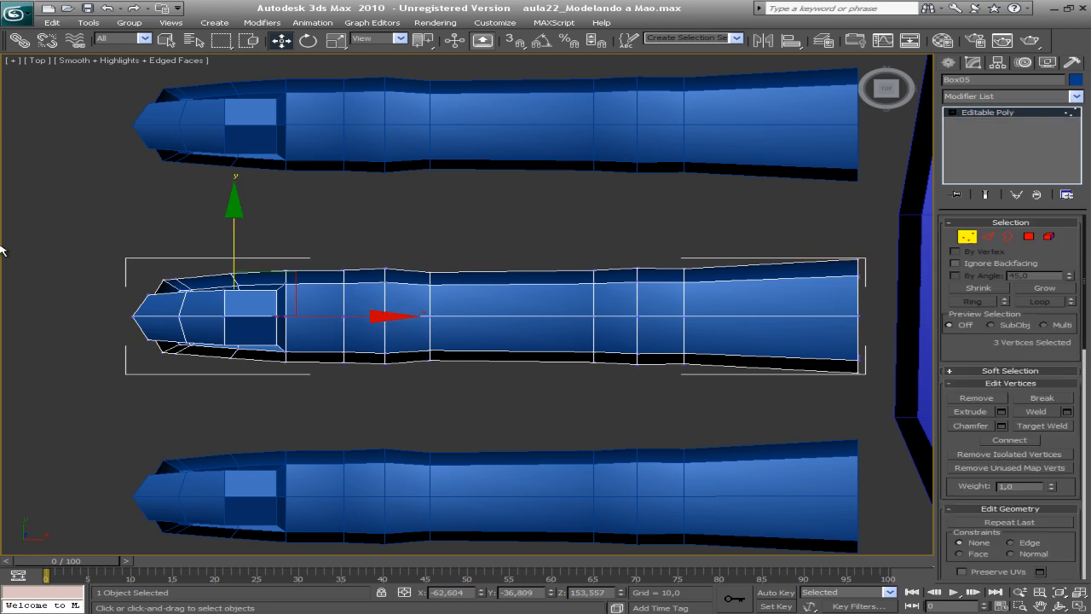
pyautogui.moveTo(22, 245); pyautogui.dragTo(730, 372)
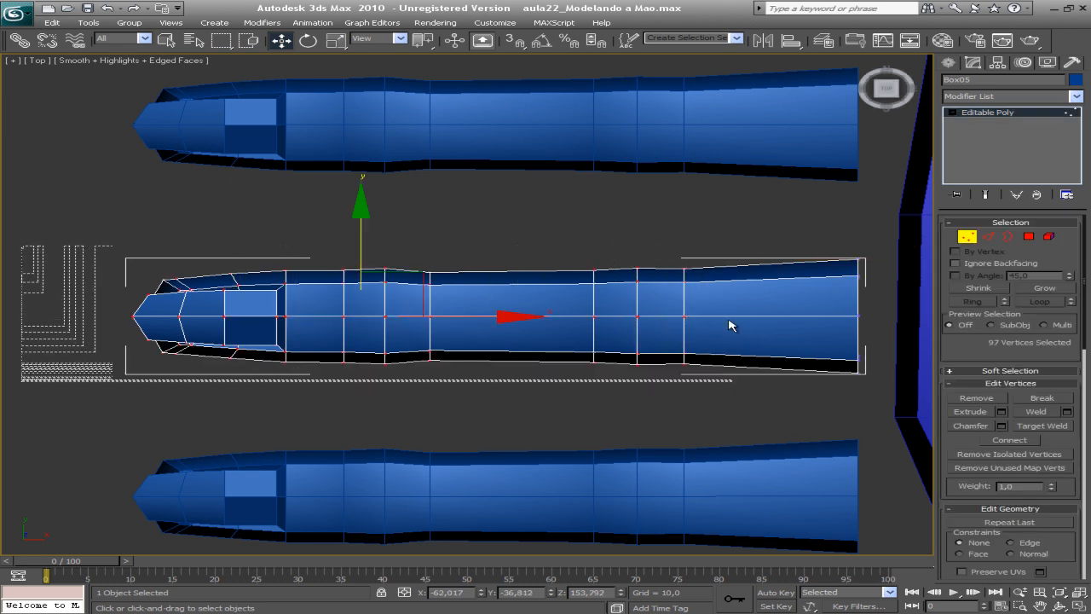
pyautogui.moveTo(624, 370); pyautogui.dragTo(689, 349, button='middle')
pyautogui.moveTo(563, 302); pyautogui.dragTo(390, 292)
# Step: Move the finger's outer joint and fingertip vertices further outward along X, and shift the nail-base vertex ring slightly back toward the palm
pyautogui.moveTo(80, 209); pyautogui.dragTo(510, 390)
pyautogui.moveTo(416, 299); pyautogui.dragTo(397, 300)
pyautogui.moveTo(29, 219); pyautogui.dragTo(286, 368)
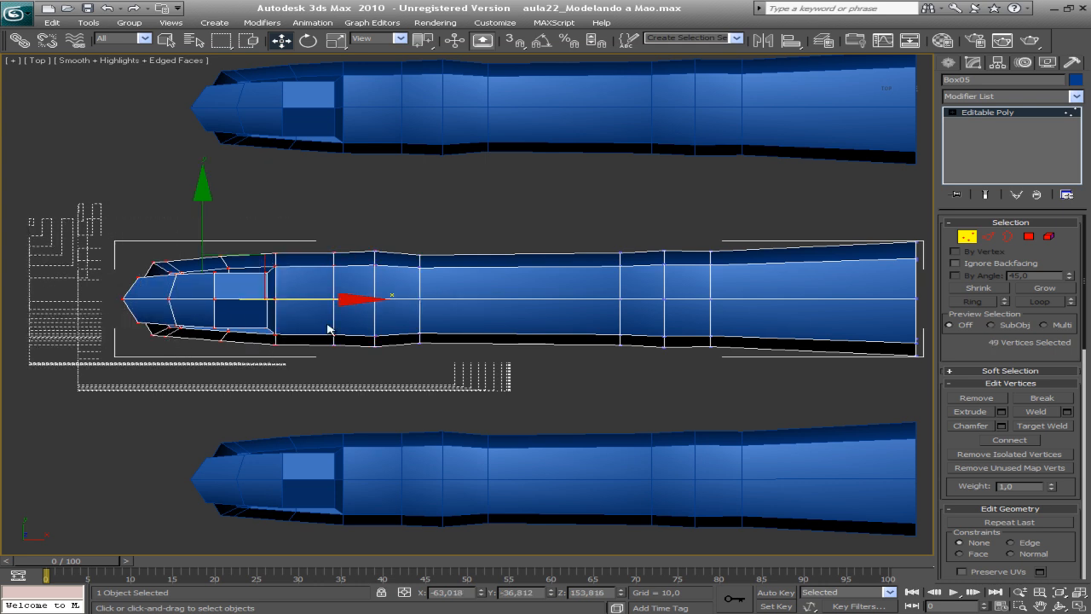
pyautogui.moveTo(359, 299); pyautogui.dragTo(336, 298)
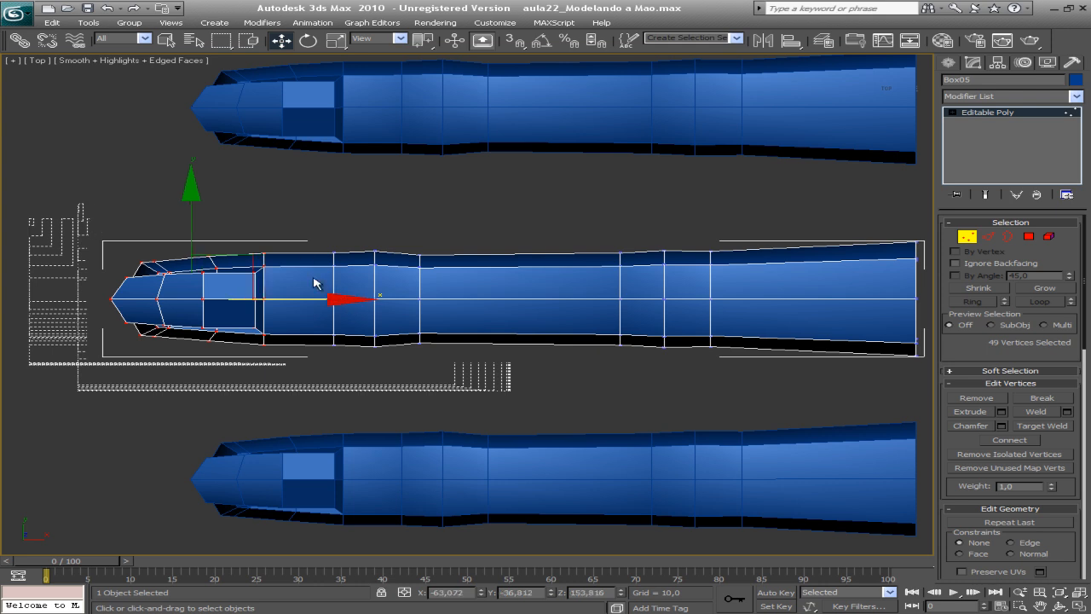
pyautogui.moveTo(296, 231); pyautogui.dragTo(248, 358)
pyautogui.moveTo(353, 298); pyautogui.dragTo(360, 298)
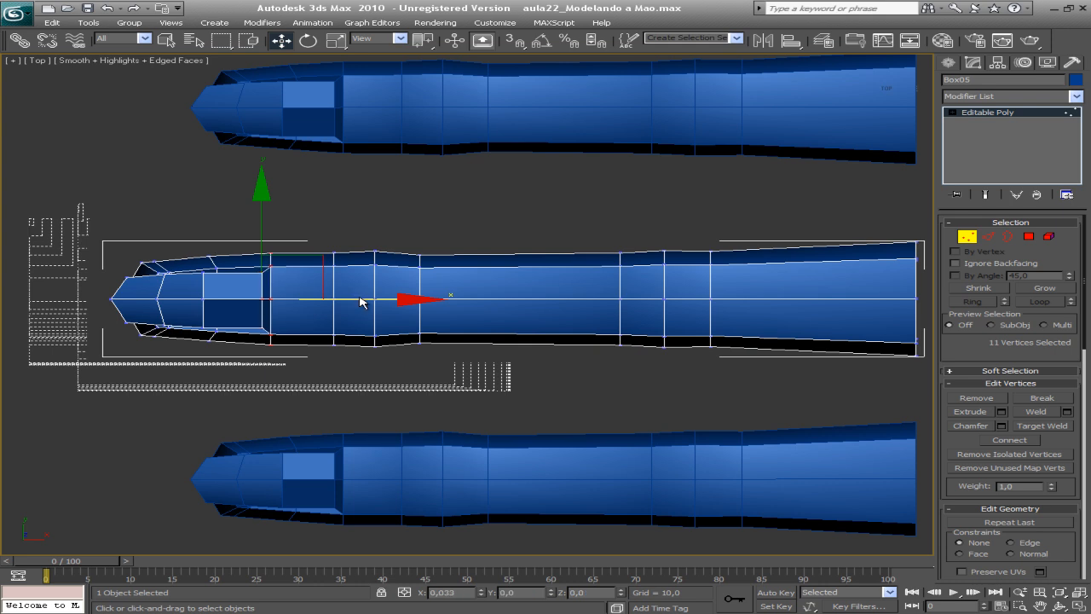
# Step: Round the nail base by moving the corner vertex pairs on both sides toward the fingertip and the finger's centerline
pyautogui.scroll(3, 432, 310)
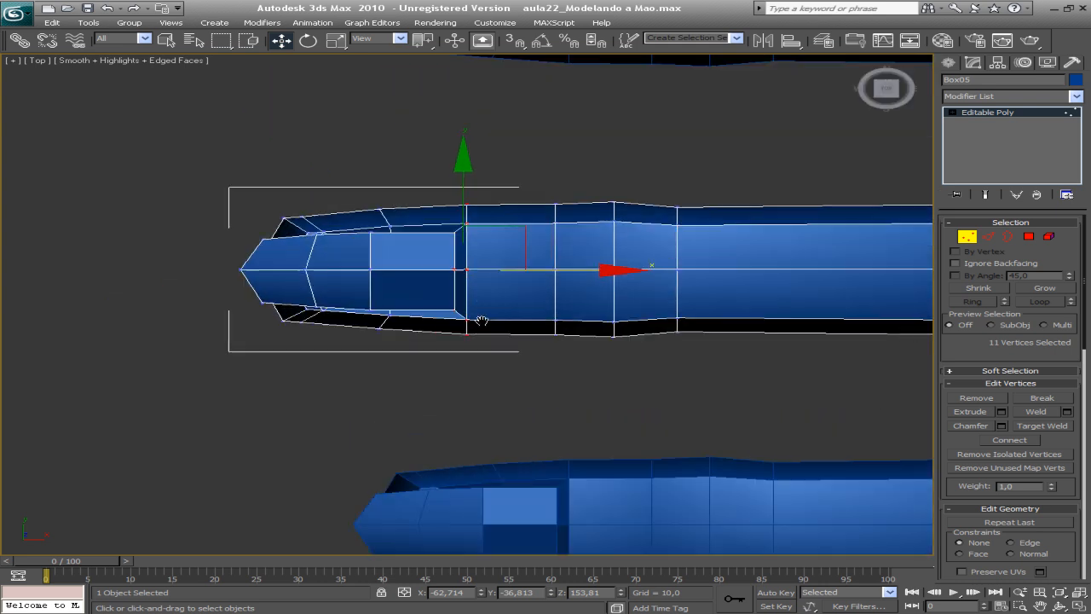
pyautogui.scroll(5, 482, 321)
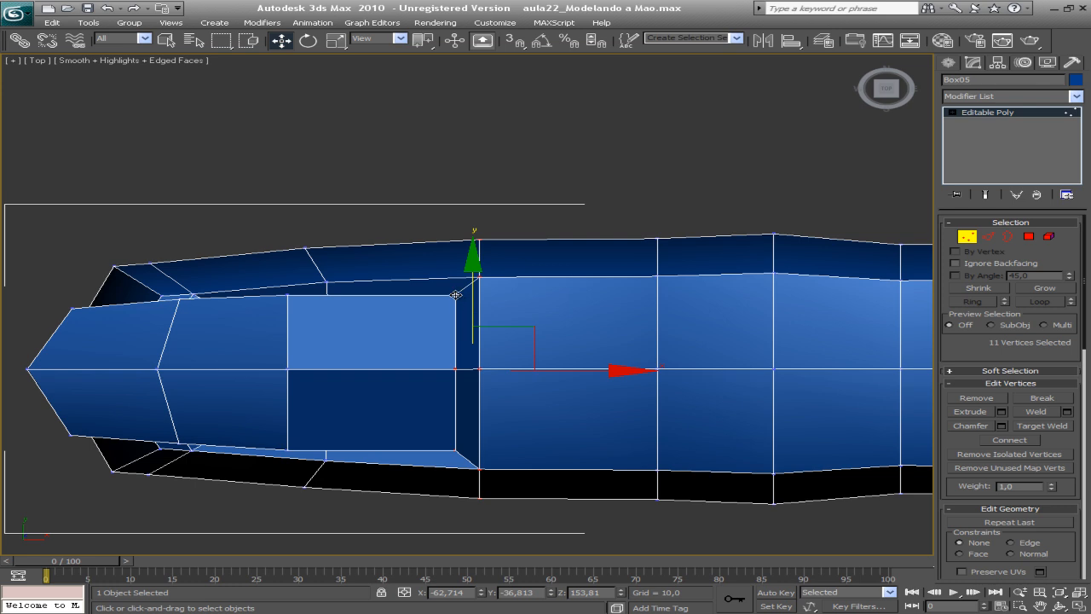
pyautogui.click(456, 294)
pyautogui.keyDown('ctrl'); pyautogui.click(479, 277); pyautogui.keyUp('ctrl')
pyautogui.moveTo(528, 244); pyautogui.dragTo(499, 297)
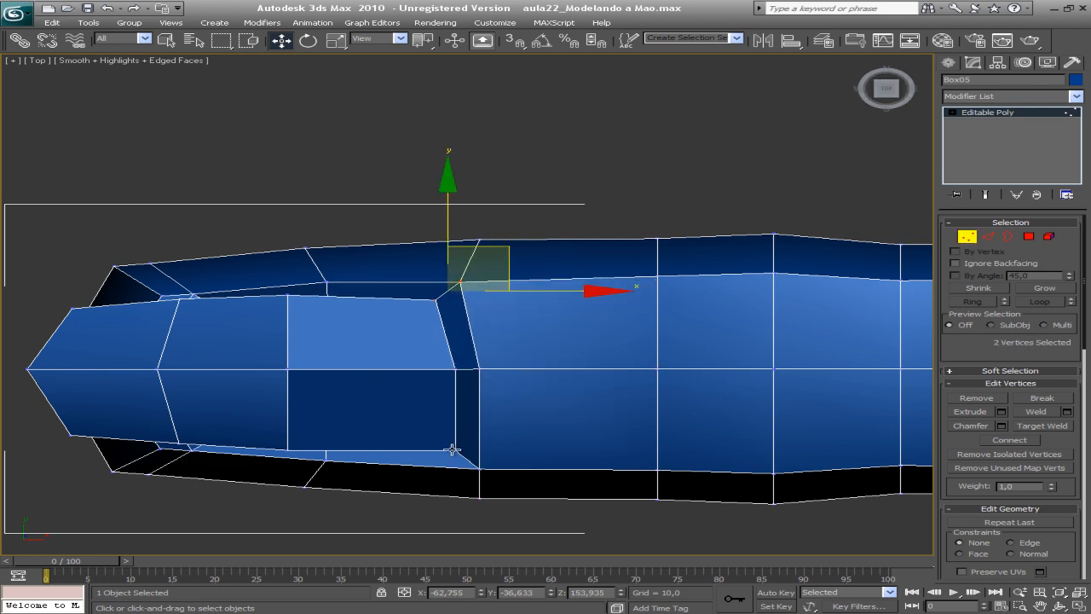
pyautogui.moveTo(453, 450); pyautogui.dragTo(480, 469)
pyautogui.moveTo(516, 413); pyautogui.dragTo(500, 409)
# Step: Move the palm-side knuckle vertex rings slightly toward the fingertip and the outer knuckle rings slightly toward the palm along X
pyautogui.scroll(-3, 541, 388)
pyautogui.moveTo(561, 453); pyautogui.dragTo(416, 365, button='middle')
pyautogui.moveTo(521, 340); pyautogui.dragTo(545, 462, button='middle')
pyautogui.moveTo(535, 420); pyautogui.dragTo(410, 392, button='middle')
pyautogui.scroll(3, 411, 414)
pyautogui.scroll(-5, 475, 409)
pyautogui.moveTo(480, 386)
pyautogui.mouseDown(button='middle')
pyautogui.moveTo(492, 356)
pyautogui.moveTo(501, 382)
pyautogui.mouseUp(button='middle')
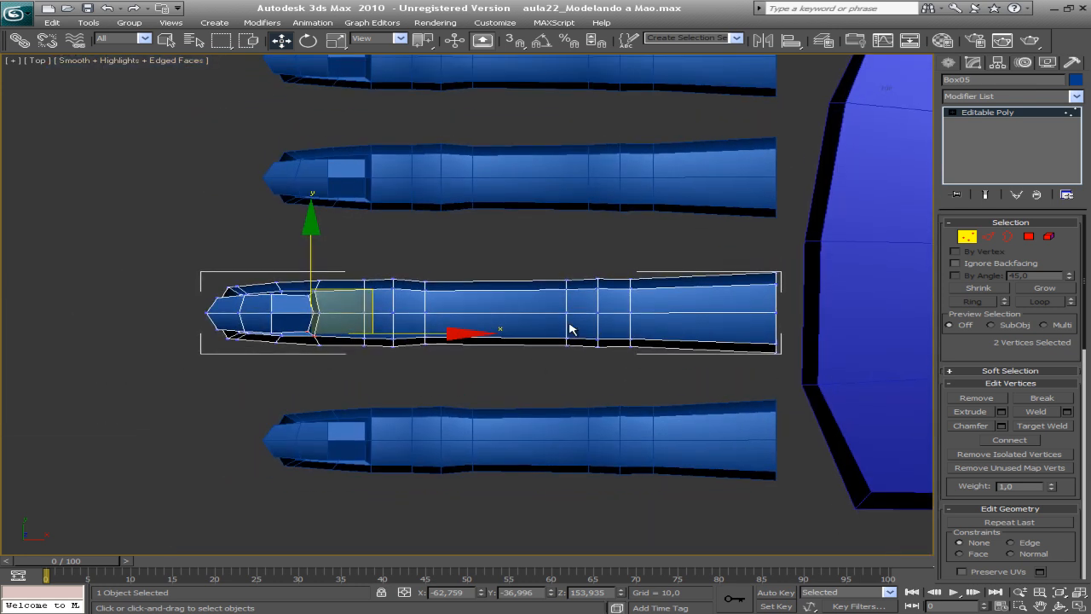
pyautogui.moveTo(544, 266); pyautogui.dragTo(626, 386)
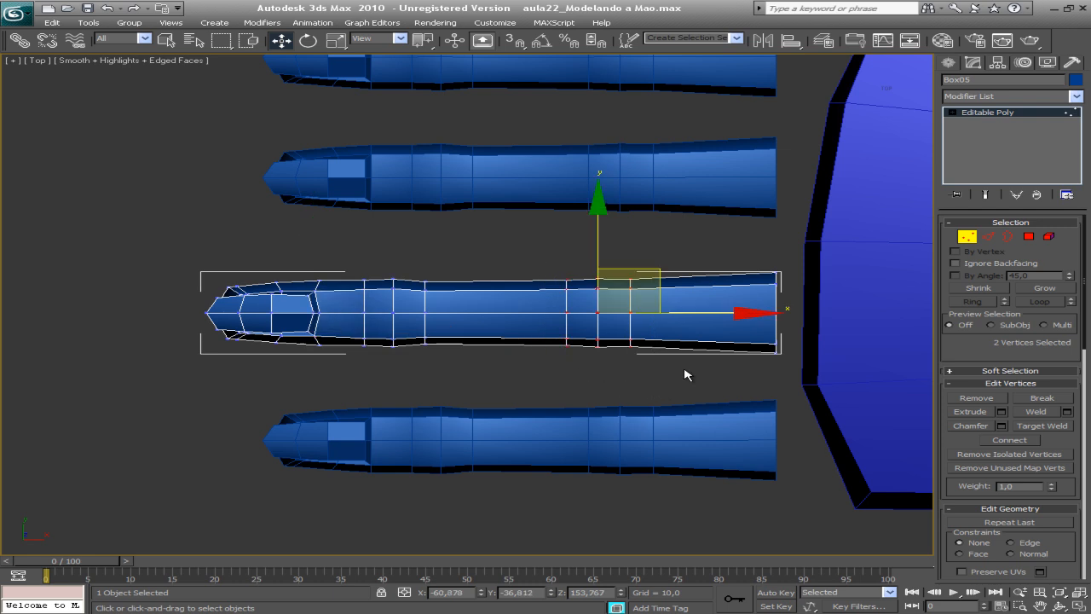
pyautogui.moveTo(717, 313); pyautogui.dragTo(709, 313)
pyautogui.moveTo(346, 270); pyautogui.dragTo(431, 370)
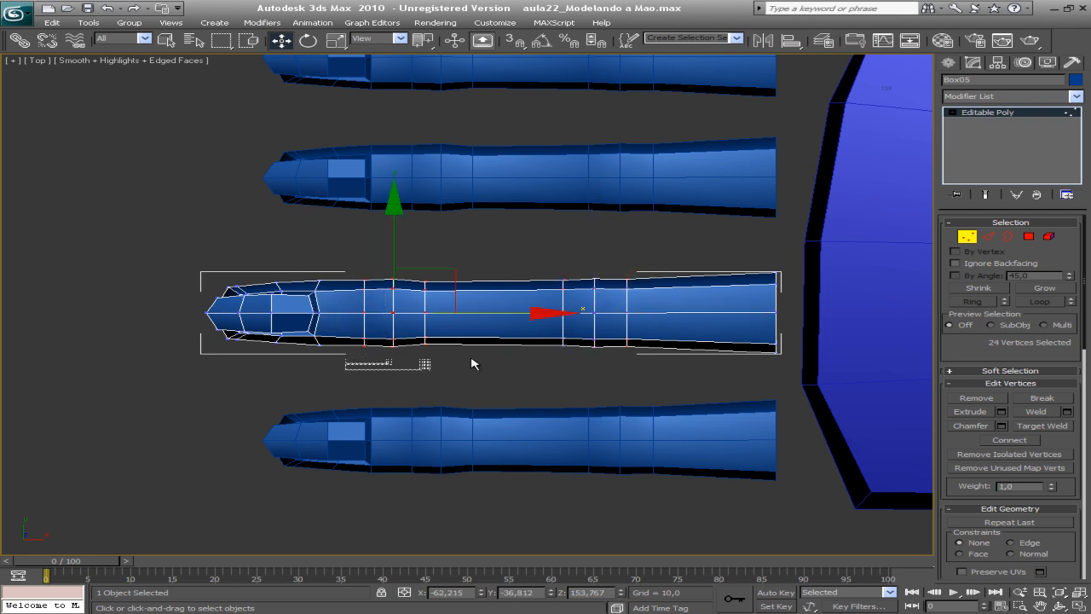
pyautogui.moveTo(492, 312); pyautogui.dragTo(499, 312)
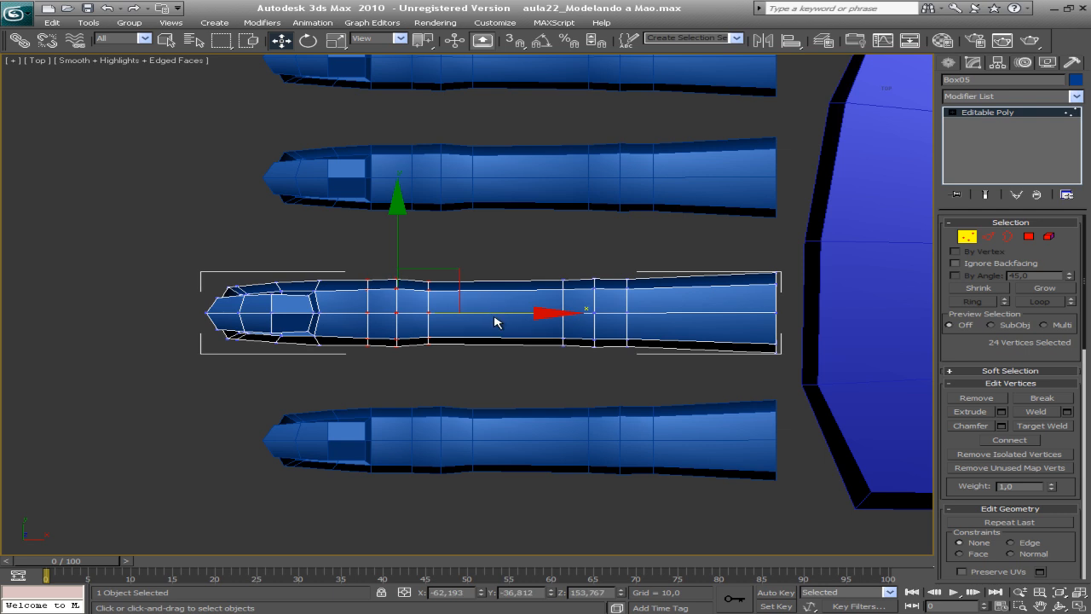
# Step: Finish vertex editing on the lengthened finger and return to whole-object selection
pyautogui.moveTo(465, 258); pyautogui.dragTo(462, 271, button='middle')
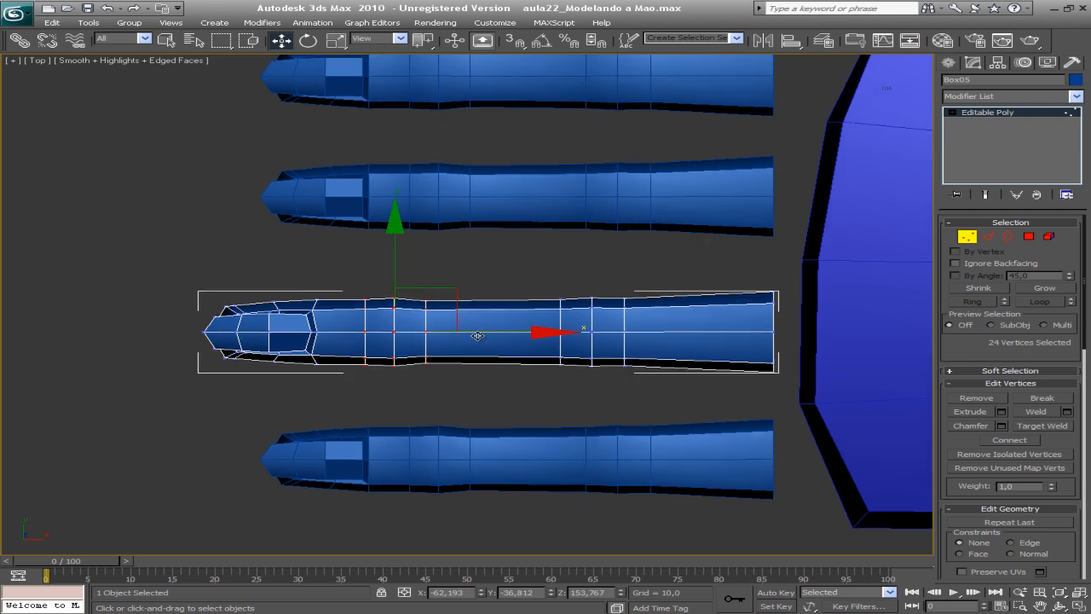
pyautogui.moveTo(475, 333); pyautogui.dragTo(474, 333)
pyautogui.moveTo(462, 243); pyautogui.dragTo(491, 302, button='middle')
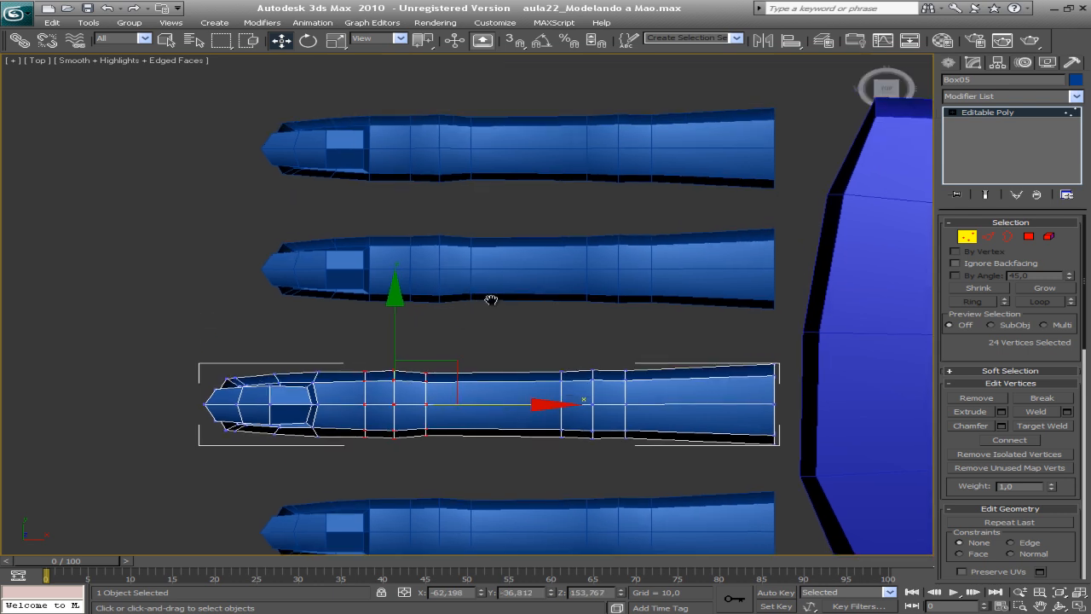
pyautogui.press('q')
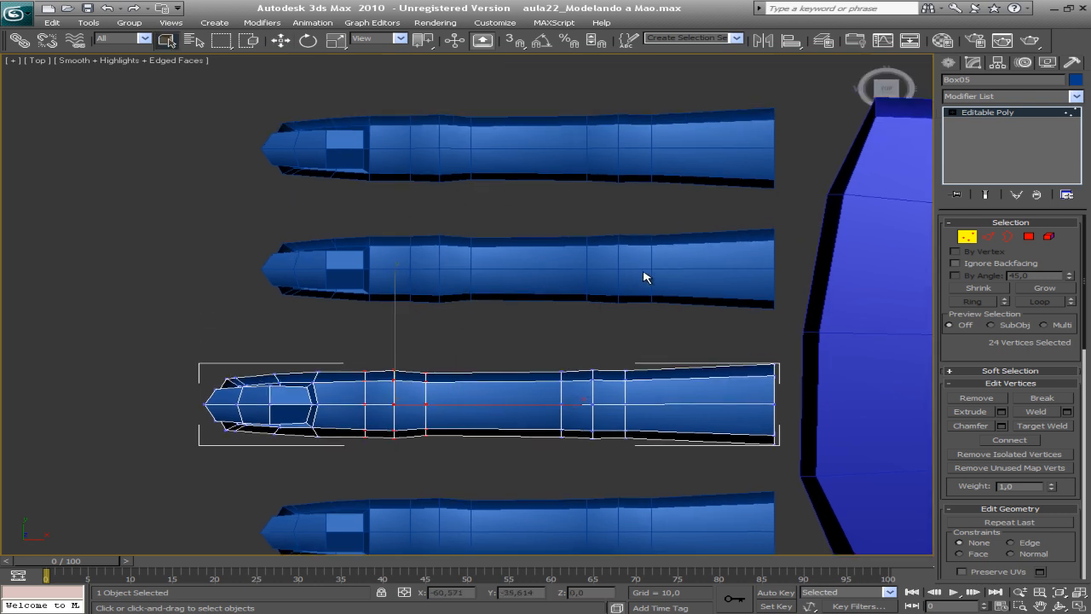
pyautogui.click(1004, 113)
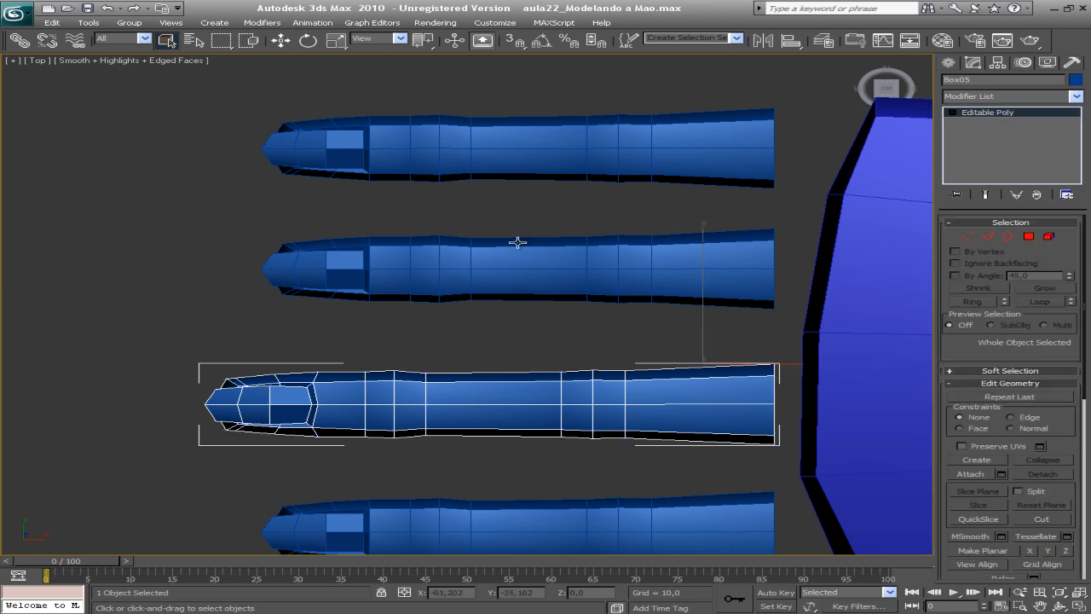
# Step: Thin the outermost finger beyond the unedited neighbour of the lengthened finger by scaling it to about 72% in Y and 88% in Z
pyautogui.click(637, 267)
pyautogui.moveTo(541, 272); pyautogui.dragTo(487, 333, button='middle')
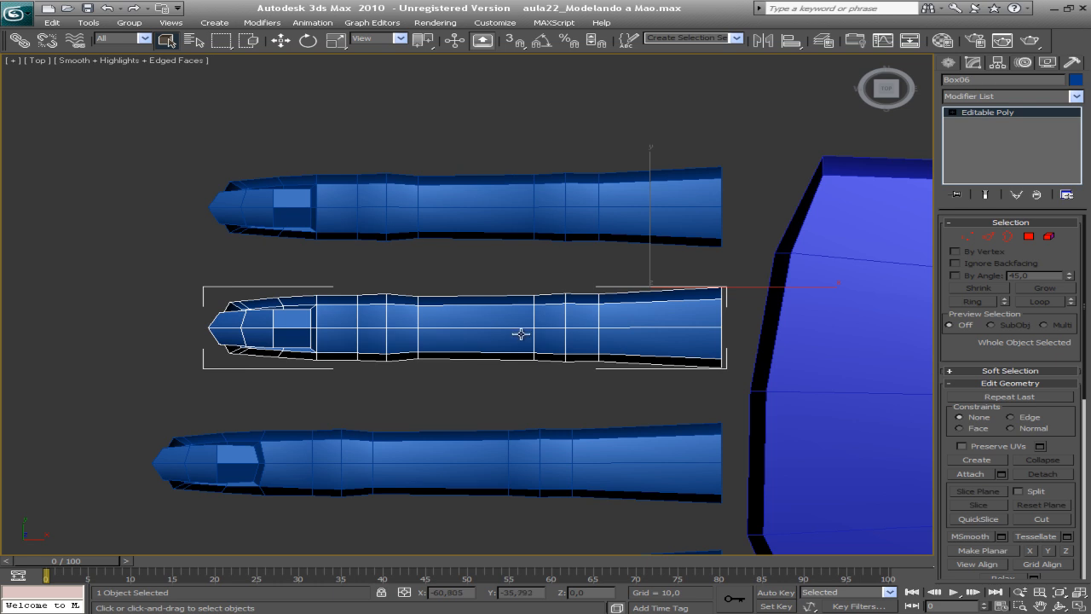
pyautogui.scroll(-5, 428, 358)
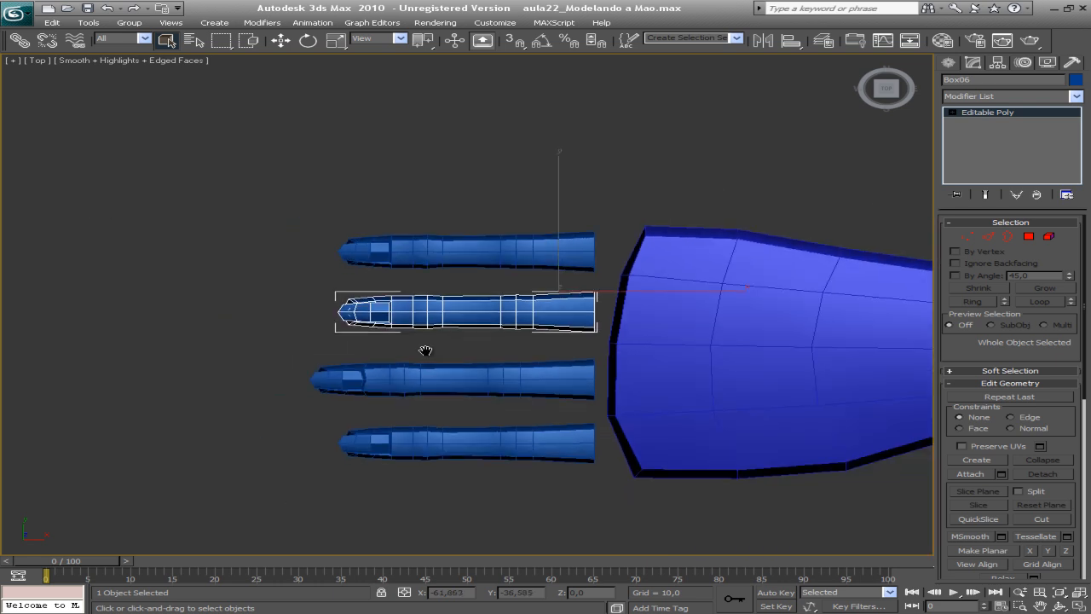
pyautogui.scroll(3, 422, 324)
pyautogui.scroll(2, 496, 441)
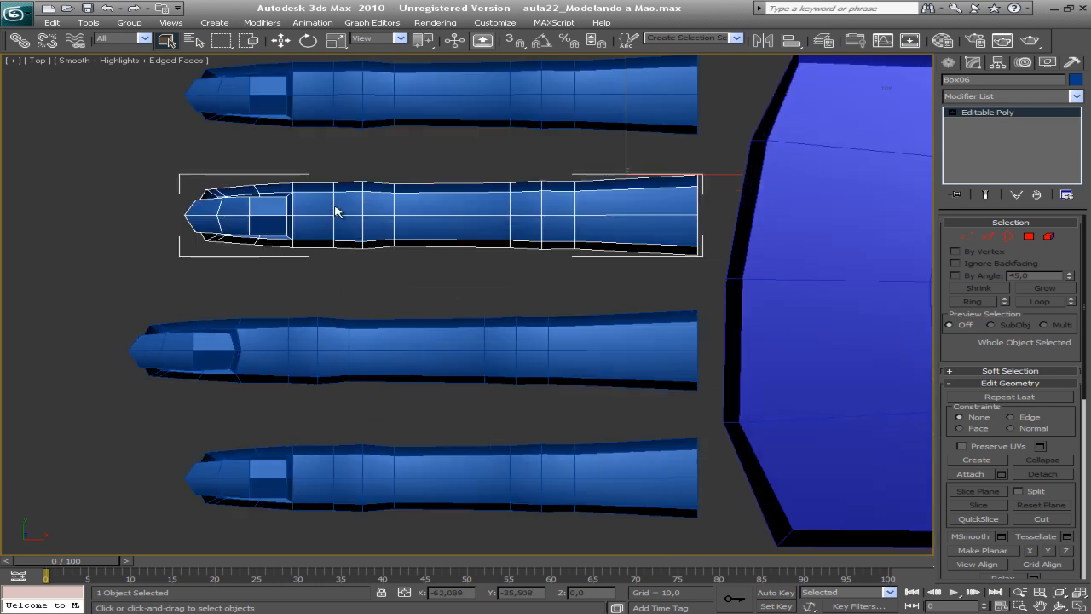
pyautogui.moveTo(456, 242); pyautogui.dragTo(417, 319, button='middle')
pyautogui.moveTo(454, 273); pyautogui.dragTo(289, 310, button='middle')
pyautogui.moveTo(460, 261); pyautogui.dragTo(451, 342, button='middle')
pyautogui.click(505, 248)
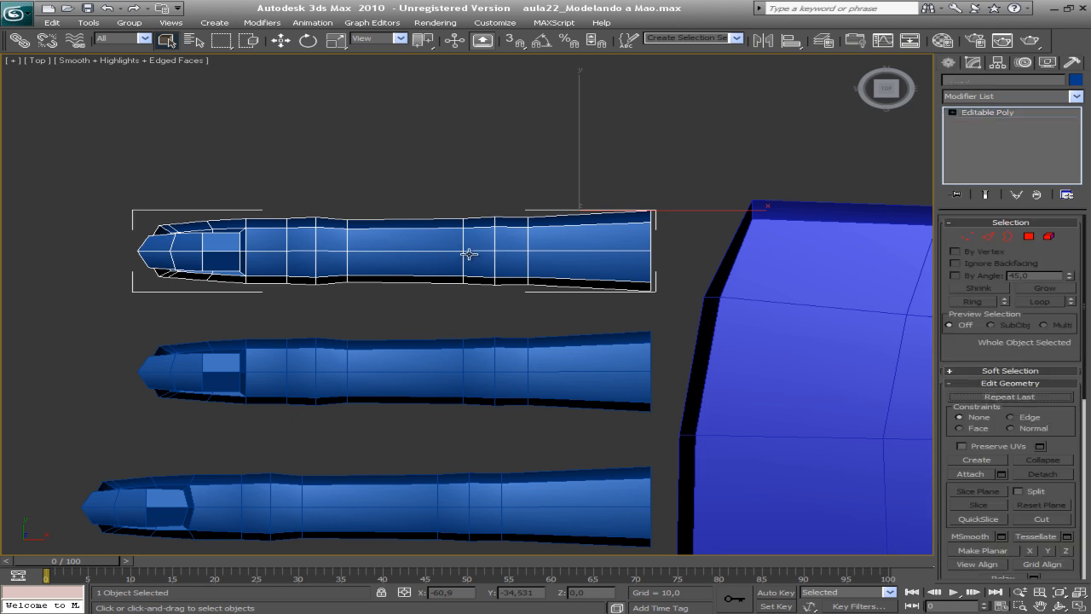
pyautogui.press('p')
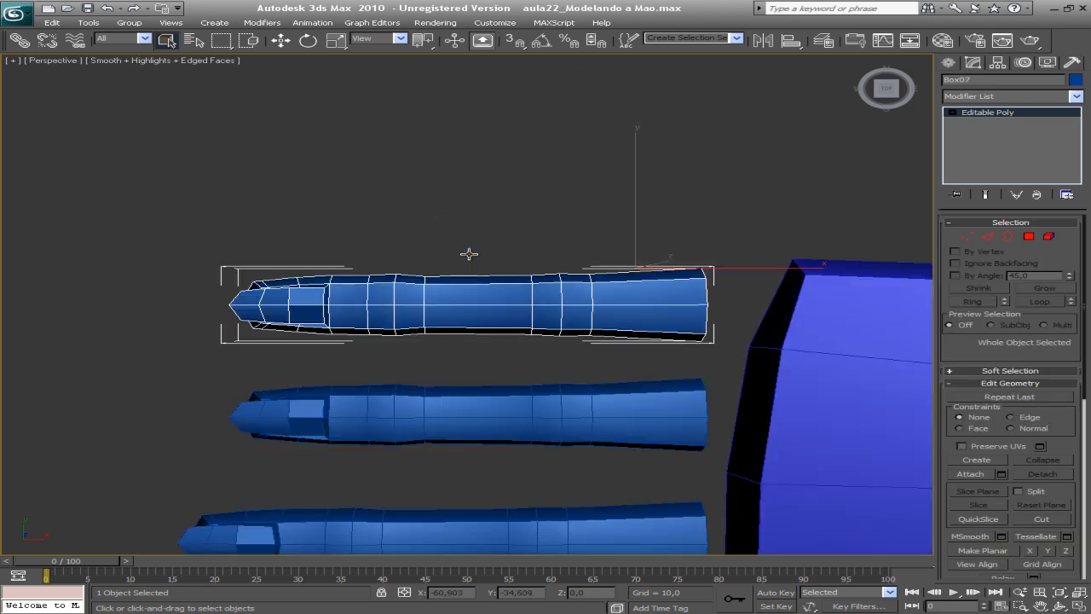
pyautogui.hotkey('ctrl', 'r')
pyautogui.moveTo(482, 320); pyautogui.dragTo(627, 218)
pyautogui.press('r')
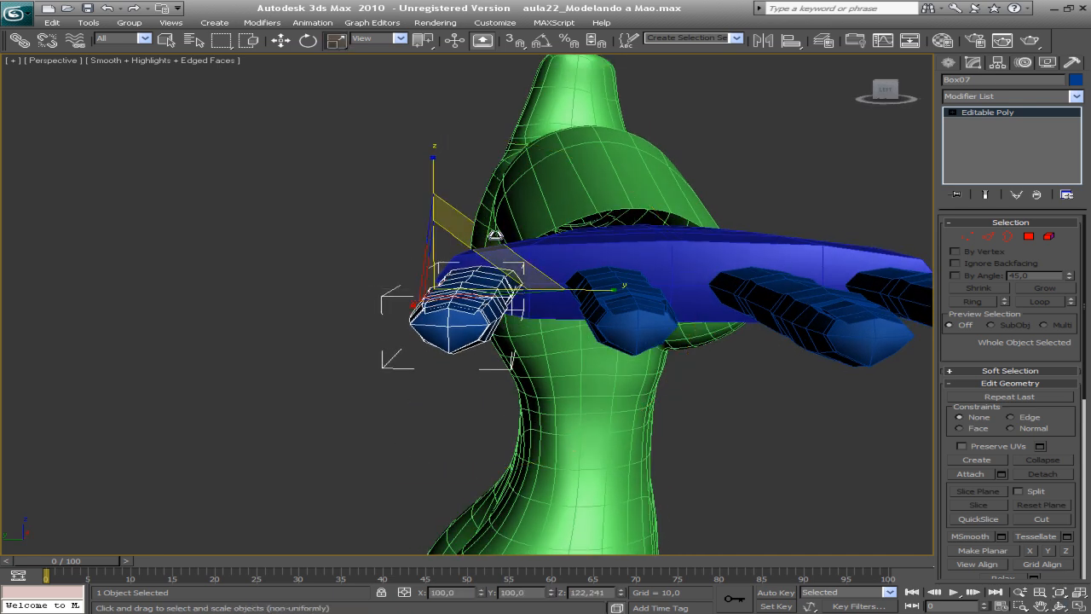
pyautogui.moveTo(490, 236); pyautogui.dragTo(470, 251)
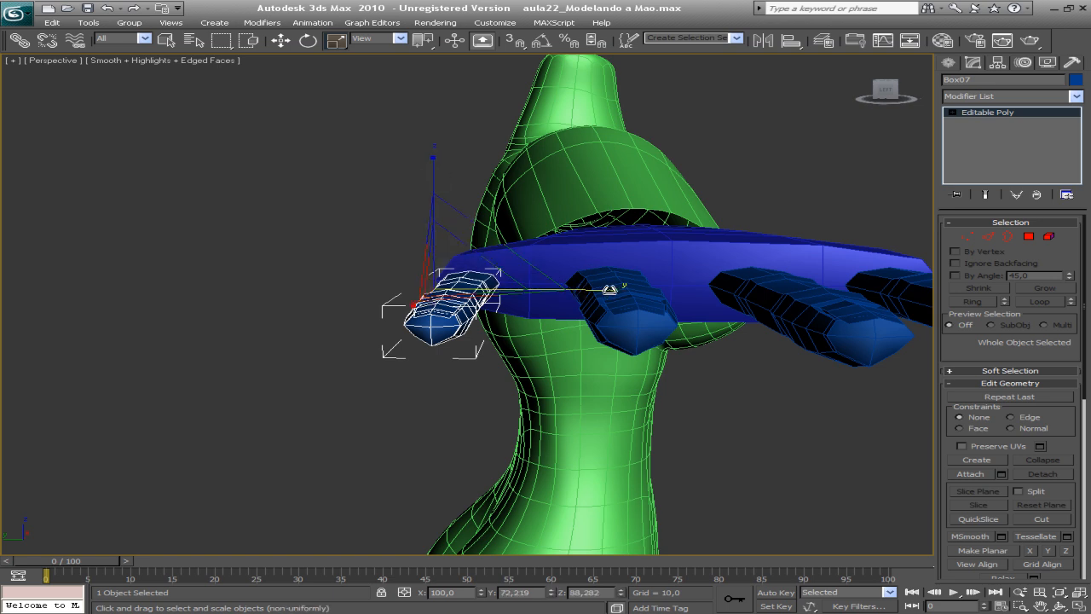
# Step: Shorten the thinned finger by moving all vertices except the palm-side end ring toward the palm along X
pyautogui.click(1060, 606)
pyautogui.moveTo(548, 357); pyautogui.dragTo(400, 398)
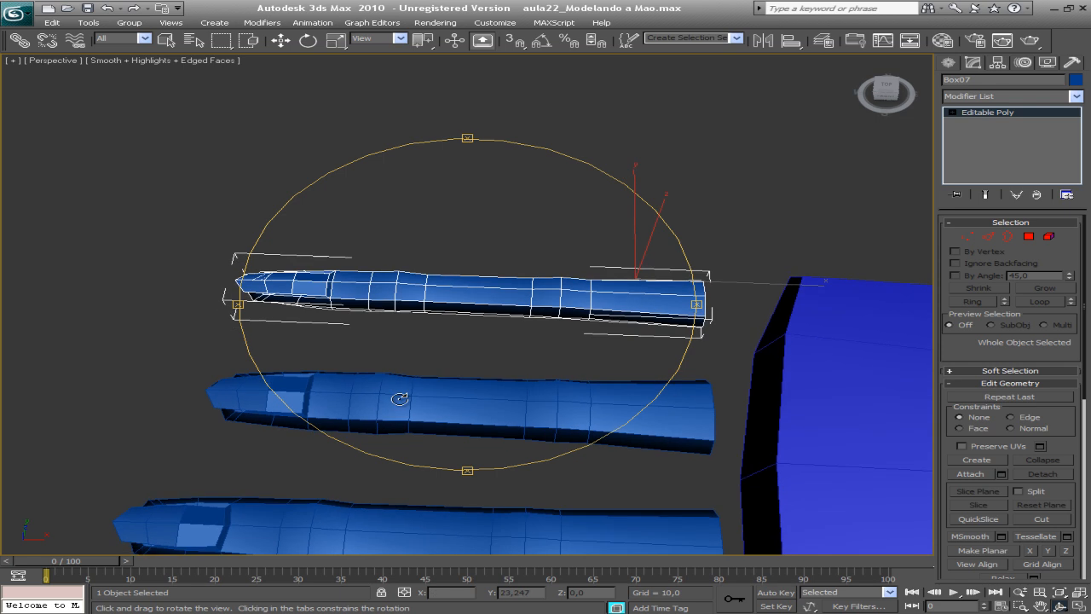
pyautogui.press('t')
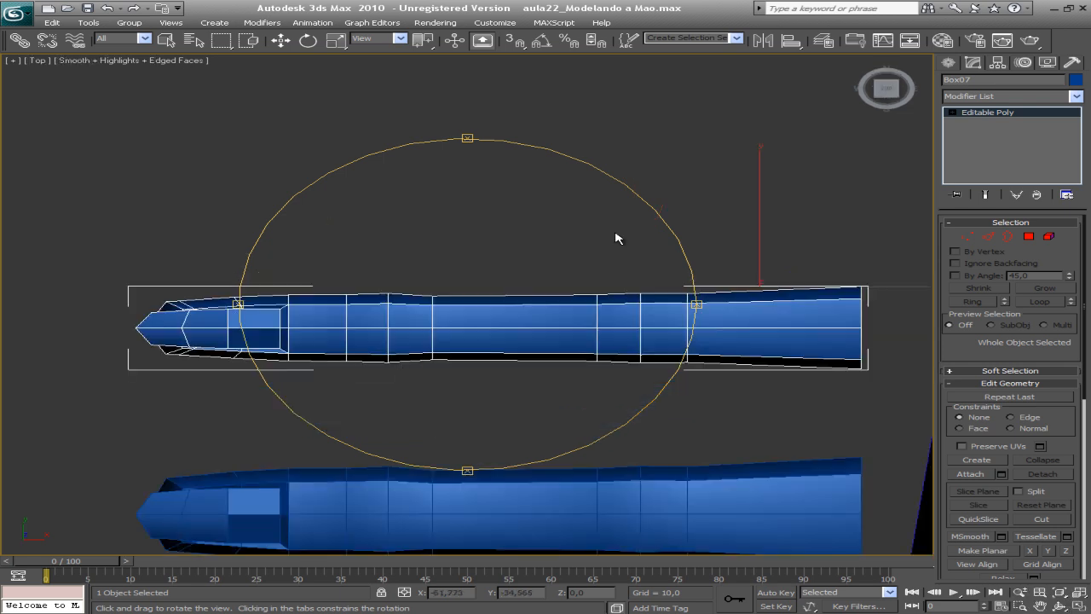
pyautogui.click(963, 237)
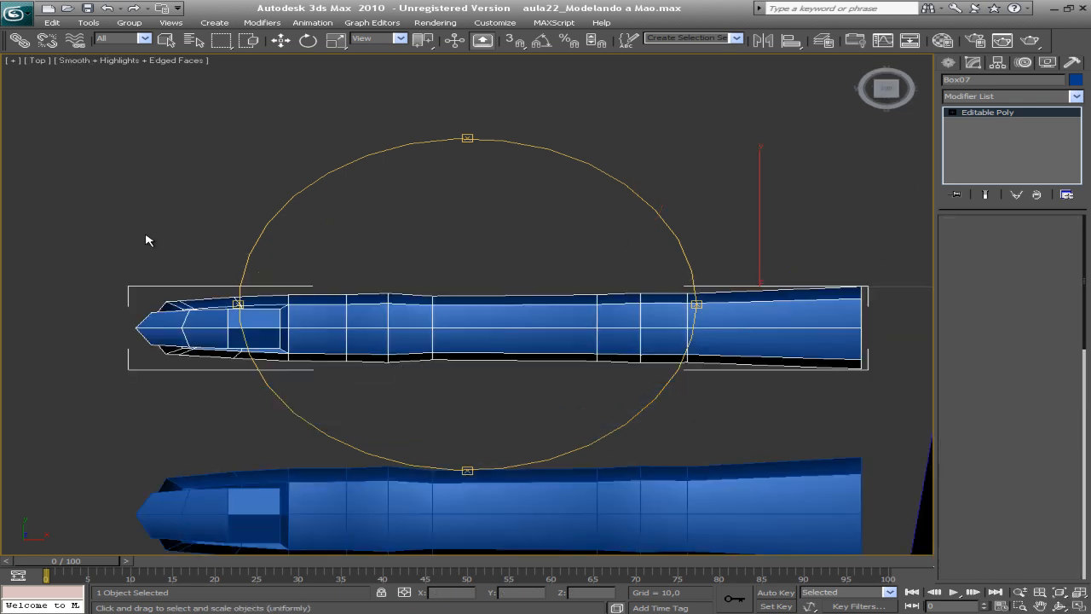
pyautogui.moveTo(37, 204); pyautogui.dragTo(634, 408)
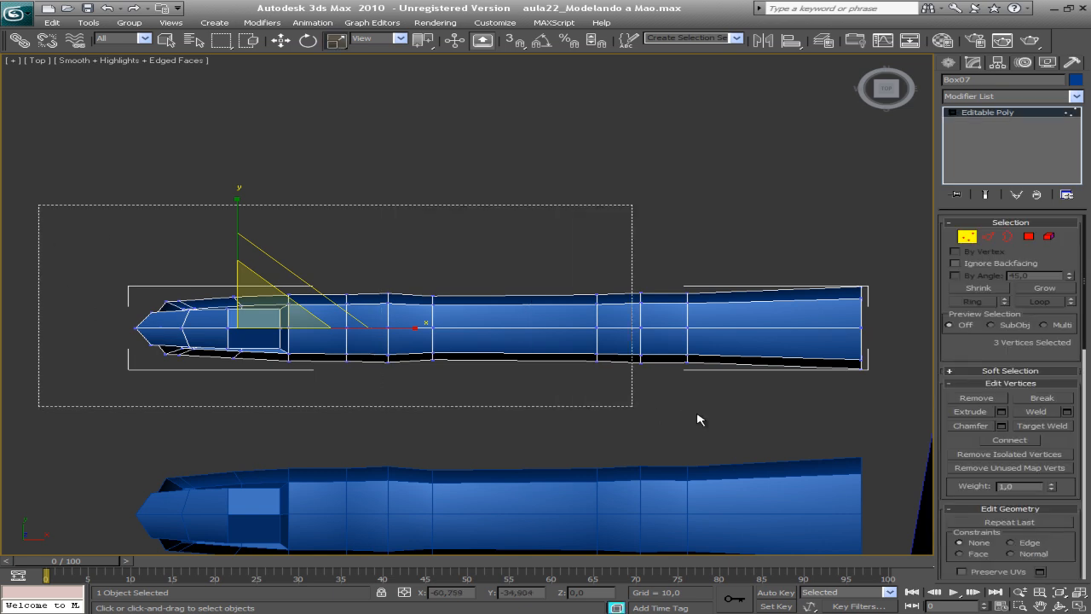
pyautogui.moveTo(697, 420); pyautogui.dragTo(721, 418)
pyautogui.press('w')
pyautogui.moveTo(504, 328); pyautogui.dragTo(556, 330)
# Step: Tighten the thinned finger's knuckles and shorten its middle segment by moving successive vertex groups toward the palm along X
pyautogui.moveTo(146, 227); pyautogui.dragTo(694, 443)
pyautogui.moveTo(535, 326); pyautogui.dragTo(554, 325)
pyautogui.moveTo(128, 212); pyautogui.dragTo(696, 419)
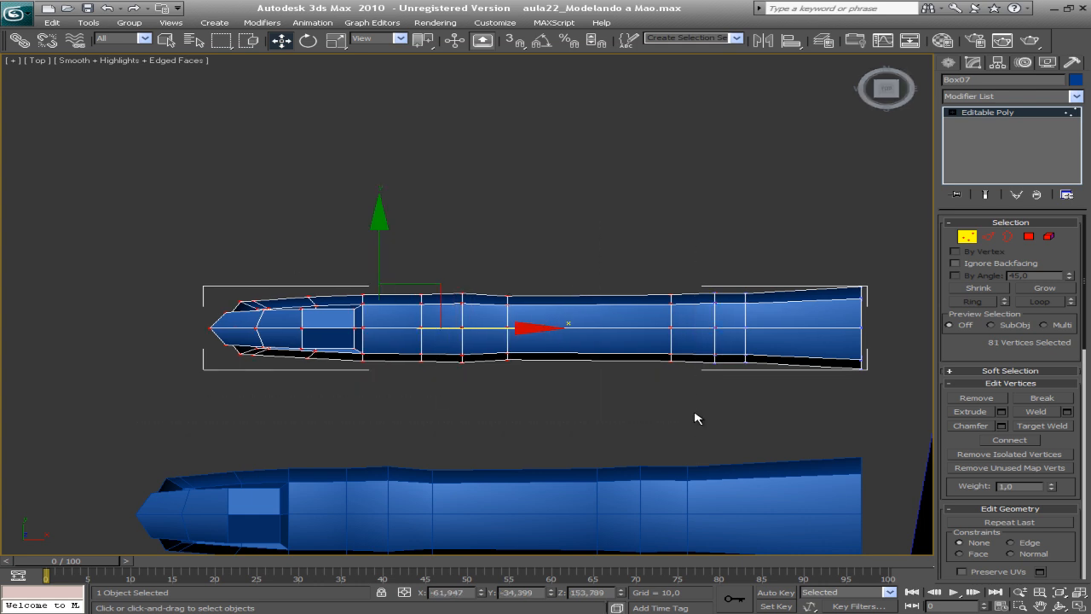
pyautogui.moveTo(537, 329); pyautogui.dragTo(546, 329)
pyautogui.moveTo(169, 244); pyautogui.dragTo(530, 365)
pyautogui.moveTo(514, 327); pyautogui.dragTo(546, 327)
pyautogui.moveTo(220, 240); pyautogui.dragTo(485, 407)
pyautogui.moveTo(503, 347); pyautogui.dragTo(512, 346)
# Step: Shorten the thinned finger's end segment and nail by moving the nail-base ring and fingertip vertices toward the palm along X
pyautogui.moveTo(176, 263); pyautogui.dragTo(450, 394)
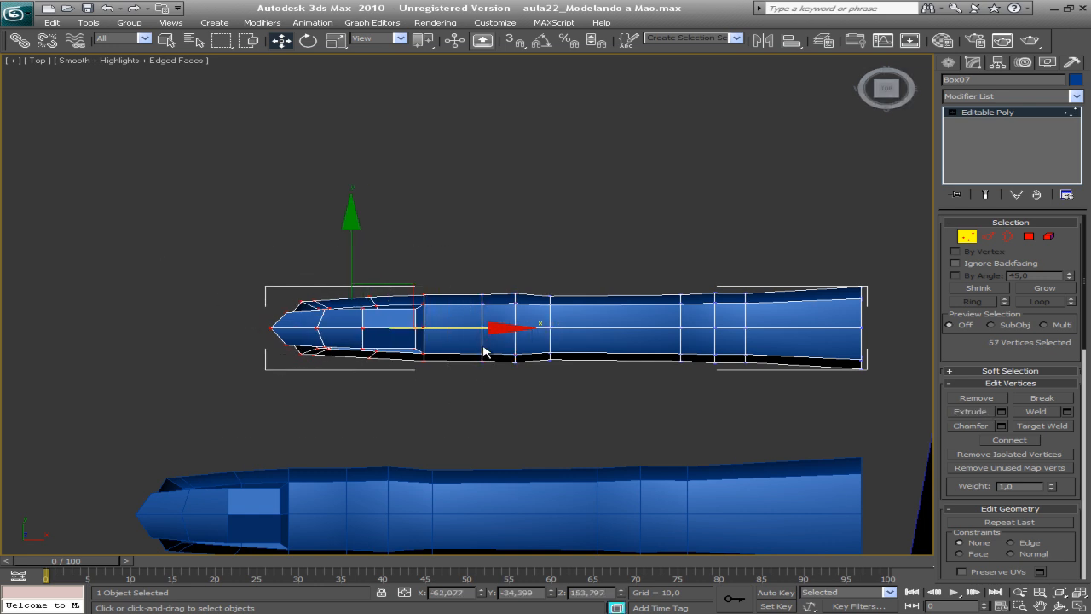
pyautogui.moveTo(495, 328); pyautogui.dragTo(496, 328)
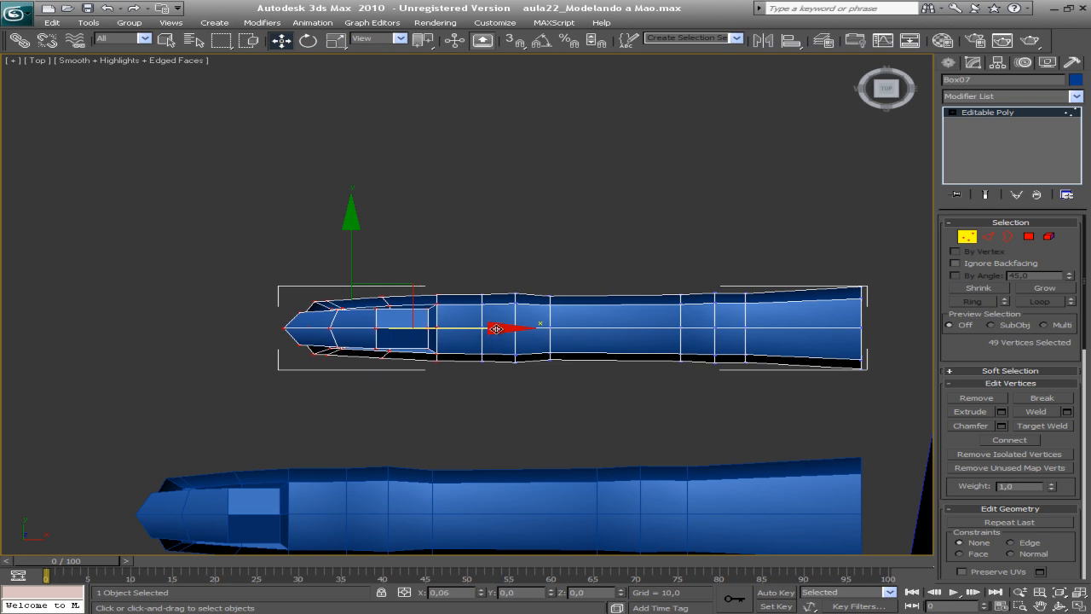
pyautogui.moveTo(203, 263); pyautogui.dragTo(414, 402)
pyautogui.moveTo(479, 328); pyautogui.dragTo(492, 328)
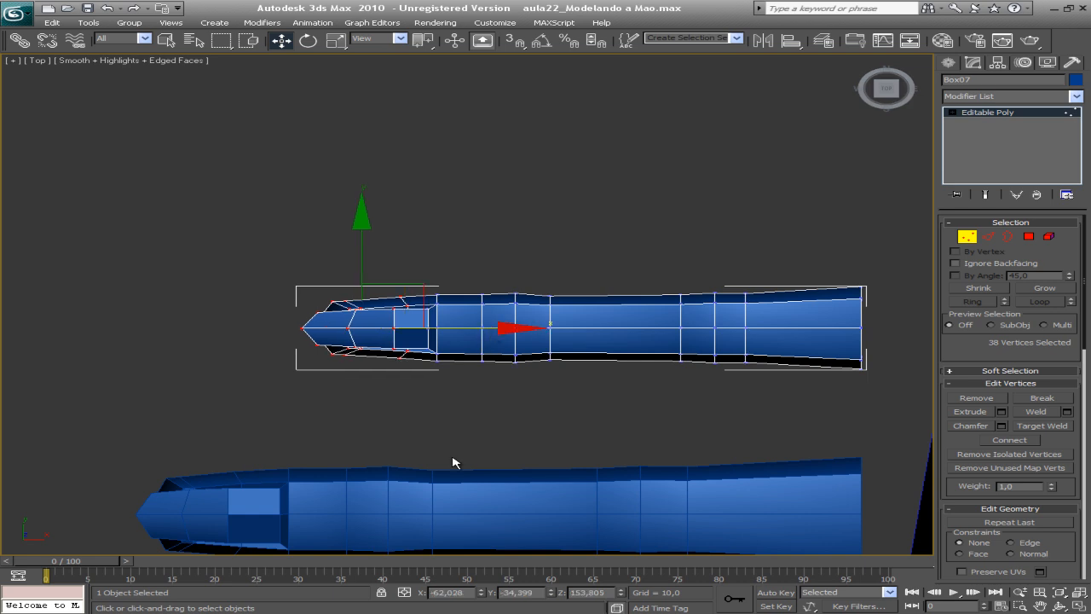
# Step: Round the thinned finger's nail base by moving the corner vertex pairs on both sides toward the fingertip and centerline
pyautogui.scroll(-5, 452, 458)
pyautogui.moveTo(455, 370); pyautogui.dragTo(466, 463, button='middle')
pyautogui.scroll(4, 426, 379)
pyautogui.moveTo(422, 369); pyautogui.dragTo(498, 469, button='middle')
pyautogui.scroll(2, 443, 426)
pyautogui.moveTo(421, 416); pyautogui.dragTo(559, 428, button='middle')
pyautogui.scroll(2, 572, 428)
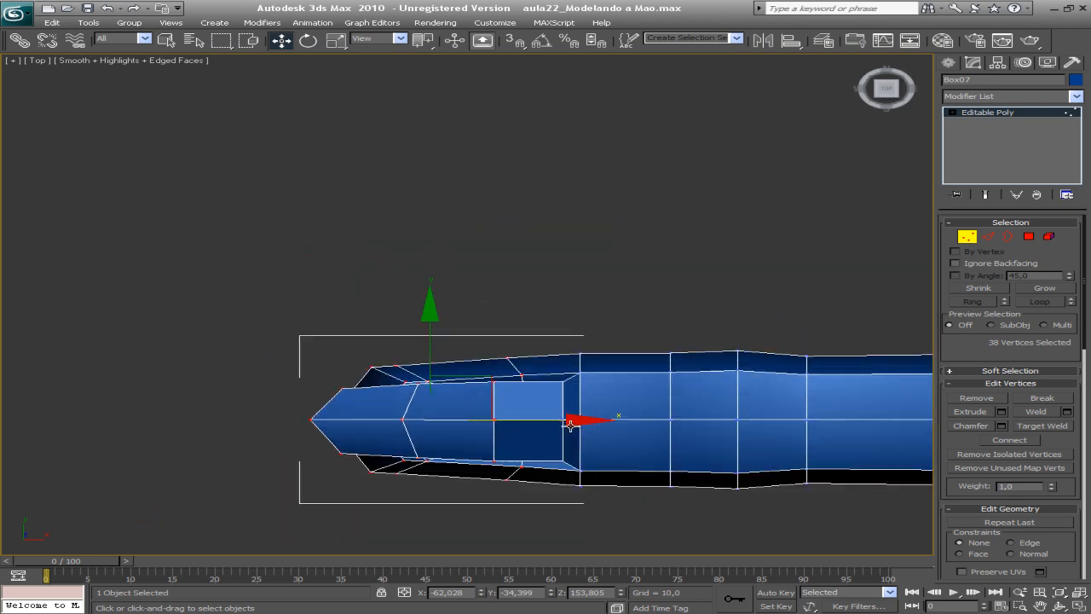
pyautogui.click(579, 373)
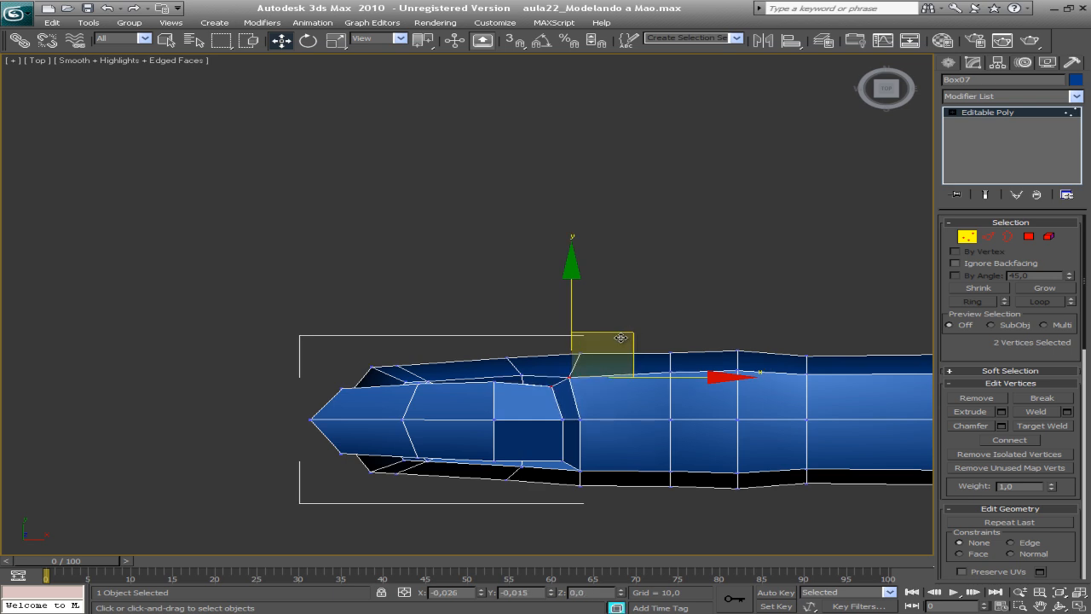
pyautogui.moveTo(626, 335); pyautogui.dragTo(615, 340)
pyautogui.click(566, 461)
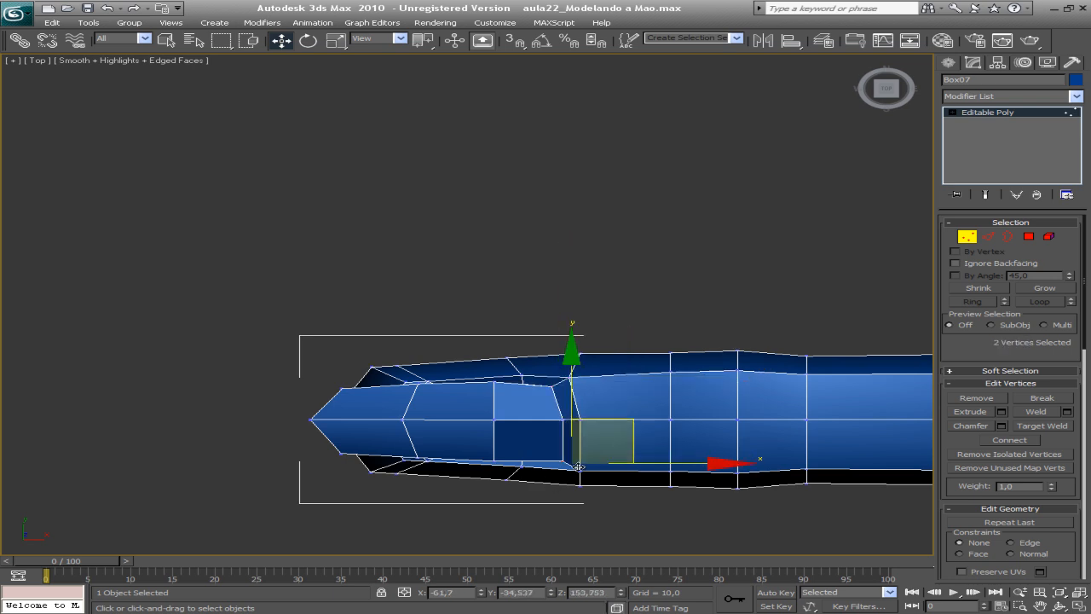
pyautogui.click(561, 461)
pyautogui.keyDown('ctrl'); pyautogui.click(581, 472); pyautogui.keyUp('ctrl')
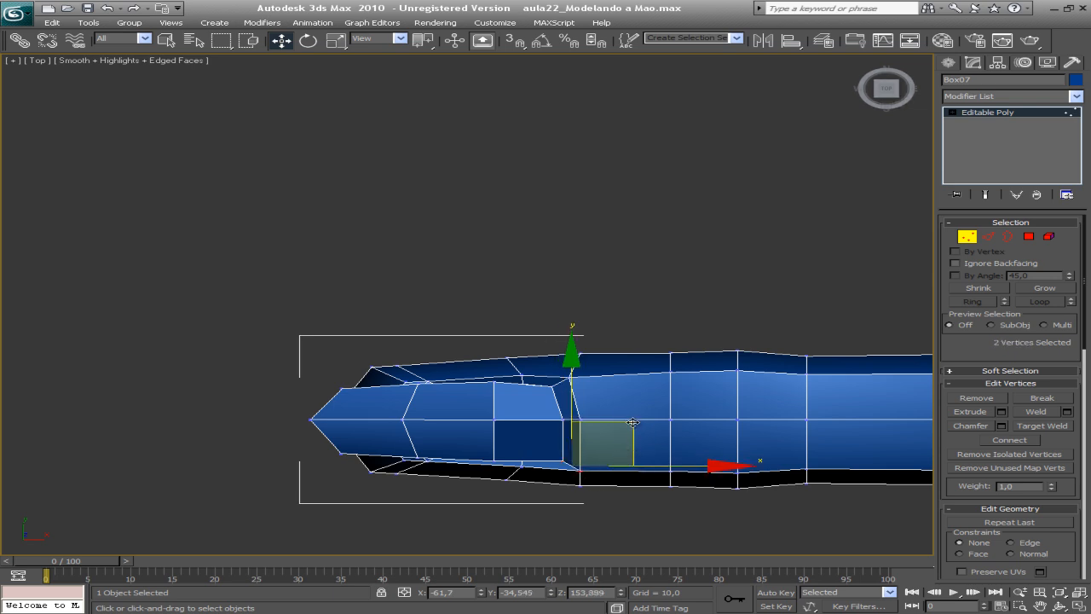
pyautogui.moveTo(633, 422); pyautogui.dragTo(621, 423)
# Step: On the finger next to the thinned one, move the nail-base corner vertex pair facing it toward the fingertip and centerline
pyautogui.moveTo(499, 526); pyautogui.dragTo(429, 432, button='middle')
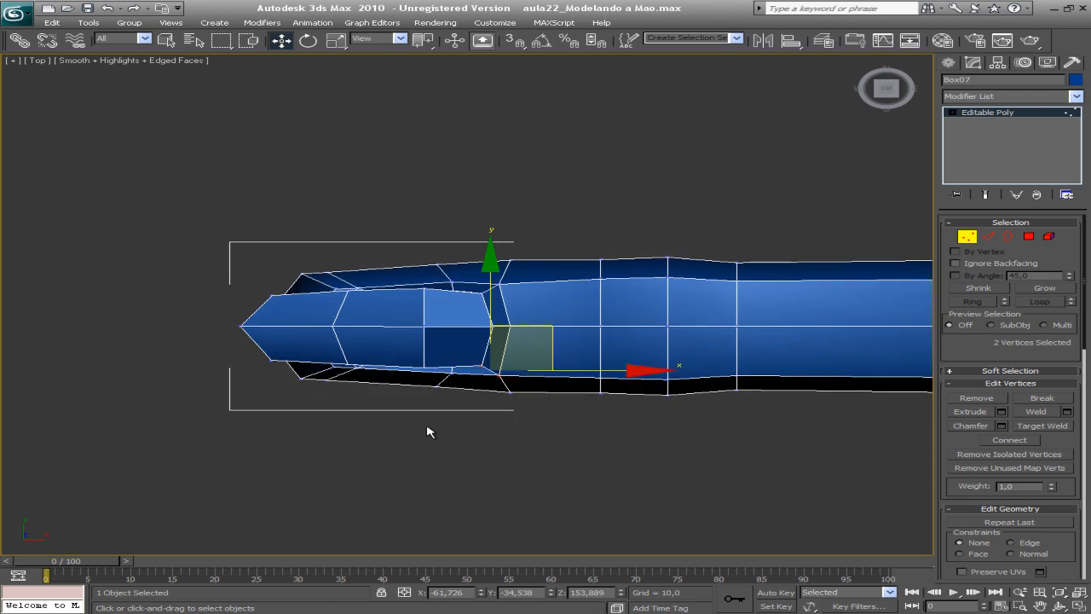
pyautogui.scroll(-5, 519, 502)
pyautogui.moveTo(512, 519); pyautogui.dragTo(449, 393, button='middle')
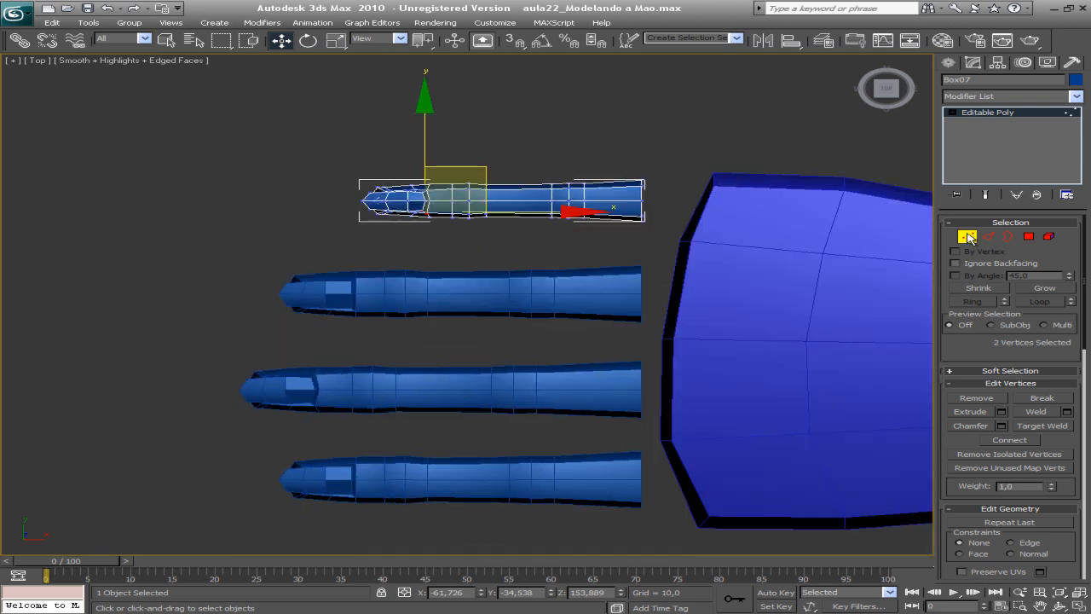
pyautogui.click(989, 116)
pyautogui.click(544, 295)
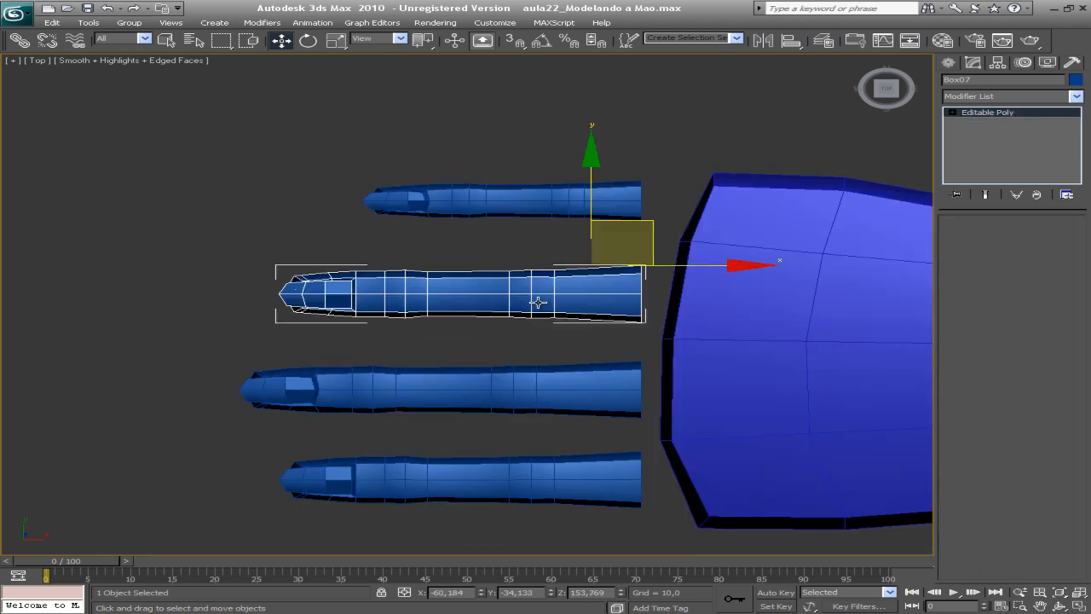
pyautogui.scroll(4, 567, 359)
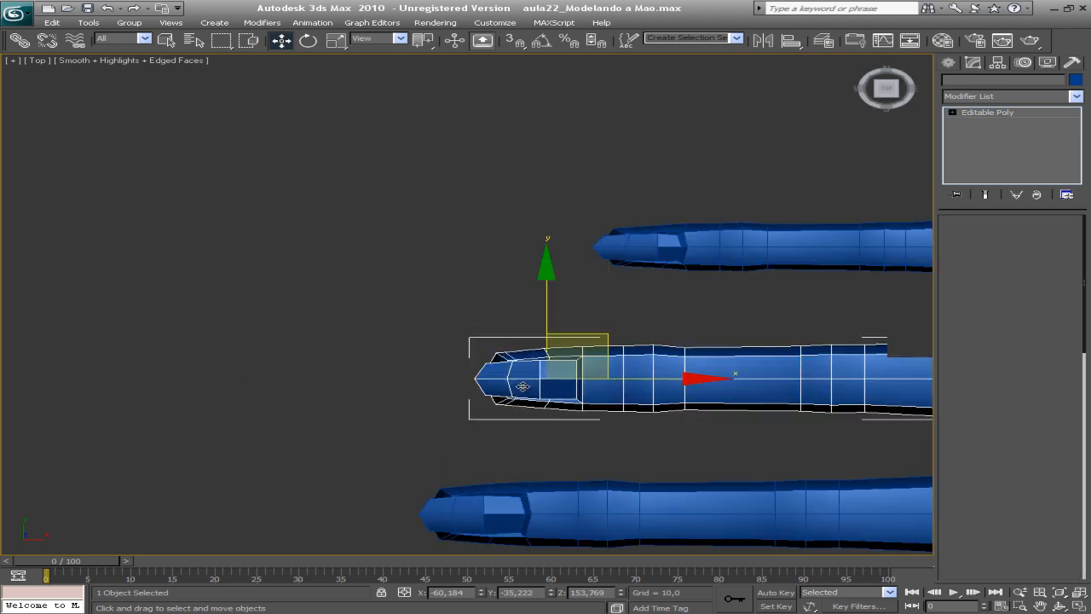
pyautogui.scroll(2, 543, 390)
pyautogui.moveTo(544, 376); pyautogui.dragTo(498, 352, button='middle')
pyautogui.scroll(6, 587, 389)
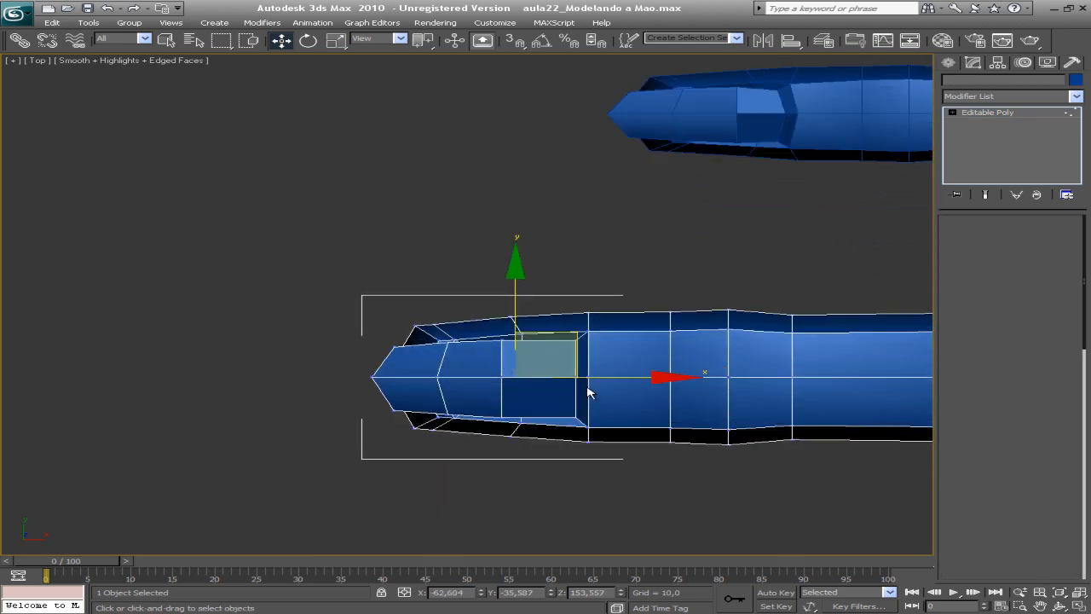
pyautogui.press('1')
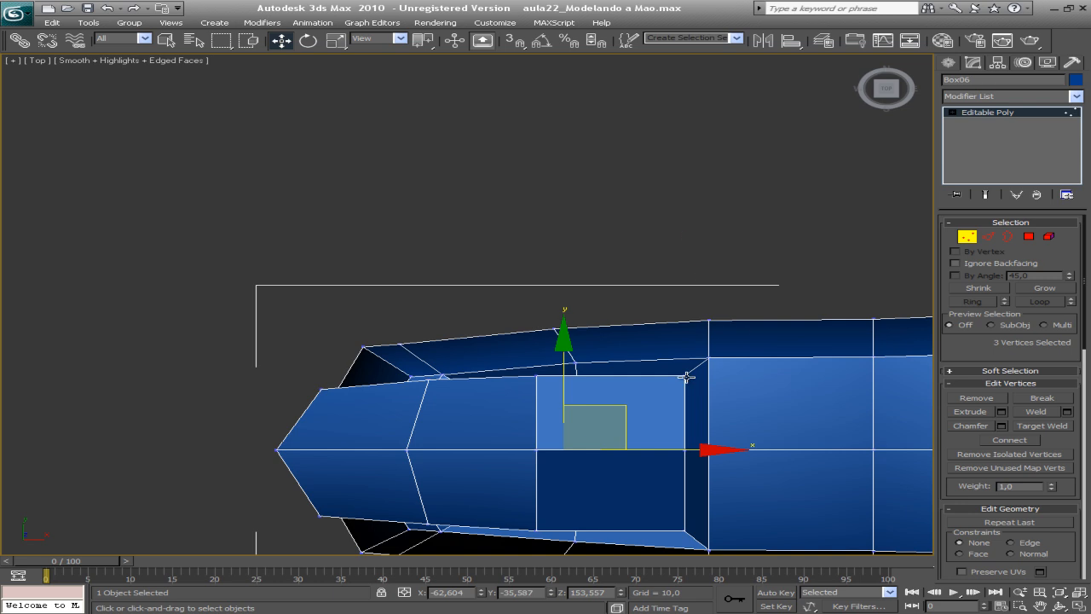
pyautogui.click(687, 376)
pyautogui.keyDown('ctrl'); pyautogui.click(708, 356); pyautogui.keyUp('ctrl')
pyautogui.moveTo(755, 325); pyautogui.dragTo(742, 334)
# Step: Move the opposite nail-base corner vertex pair of the same finger toward the fingertip and centerline to complete the rounding
pyautogui.moveTo(665, 497); pyautogui.dragTo(606, 429, button='middle')
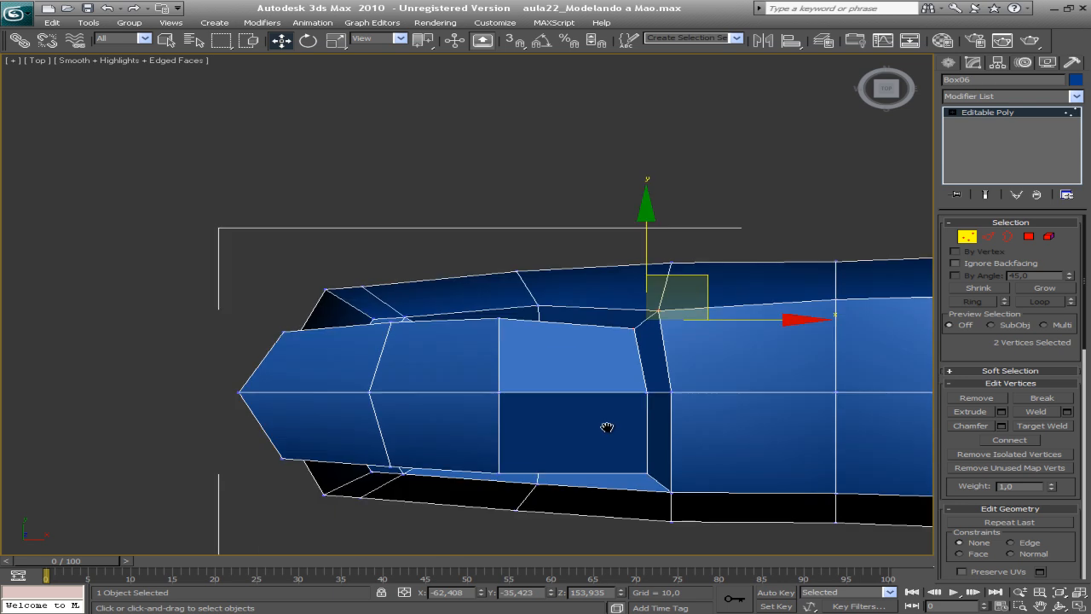
pyautogui.keyDown('ctrl'); pyautogui.click(646, 468); pyautogui.keyUp('ctrl')
pyautogui.keyDown('ctrl'); pyautogui.click(669, 487); pyautogui.keyUp('ctrl')
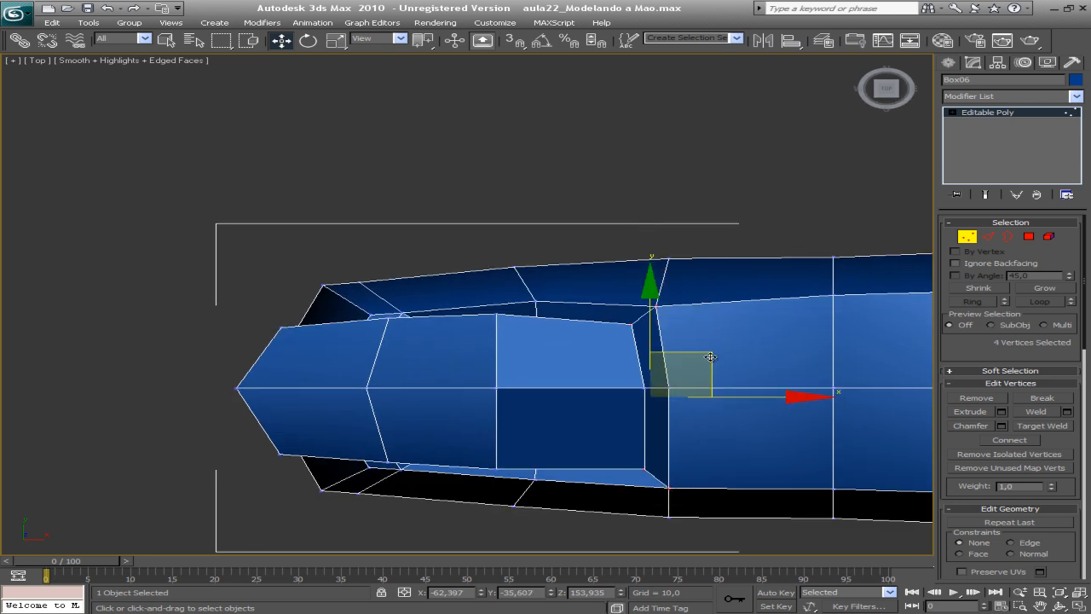
pyautogui.click(647, 470)
pyautogui.keyDown('ctrl'); pyautogui.click(669, 487); pyautogui.keyUp('ctrl')
pyautogui.moveTo(716, 433); pyautogui.dragTo(703, 420)
pyautogui.moveTo(510, 388); pyautogui.dragTo(506, 359, button='middle')
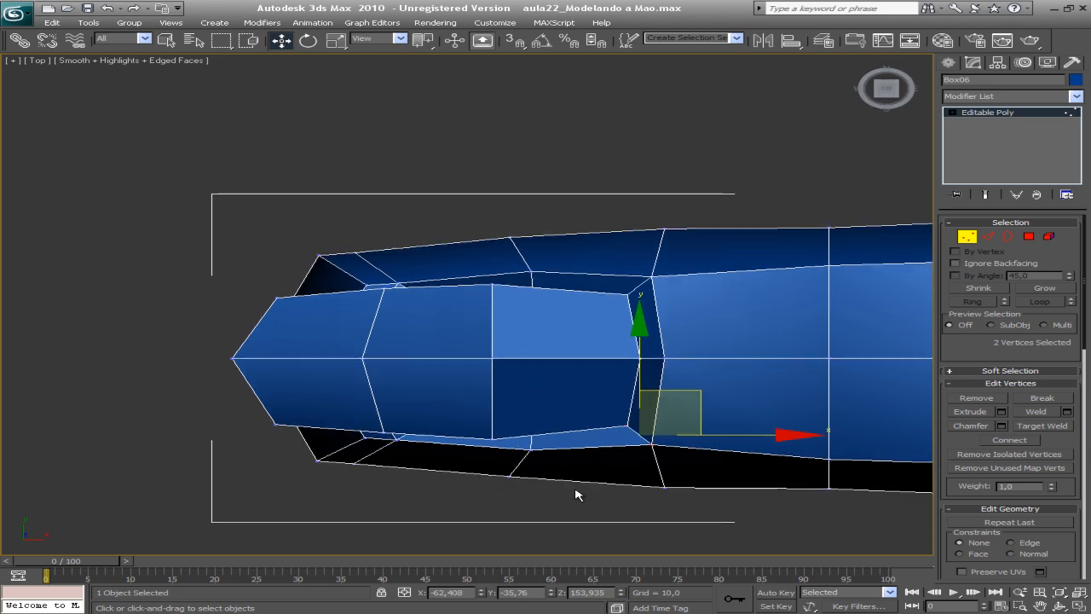
# Step: Leave vertex editing on this finger and select the remaining square-nailed finger on the other side of the longest finger
pyautogui.scroll(-4, 573, 526)
pyautogui.scroll(-4, 573, 525)
pyautogui.moveTo(567, 530); pyautogui.dragTo(414, 218, button='middle')
pyautogui.click(418, 374)
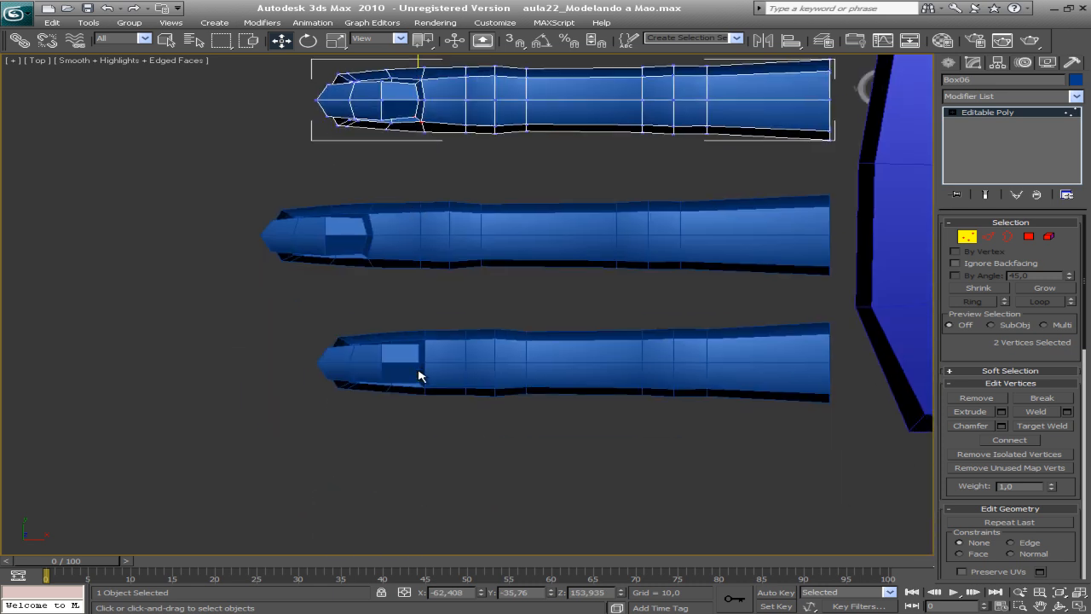
pyautogui.moveTo(418, 375); pyautogui.dragTo(466, 346, button='middle')
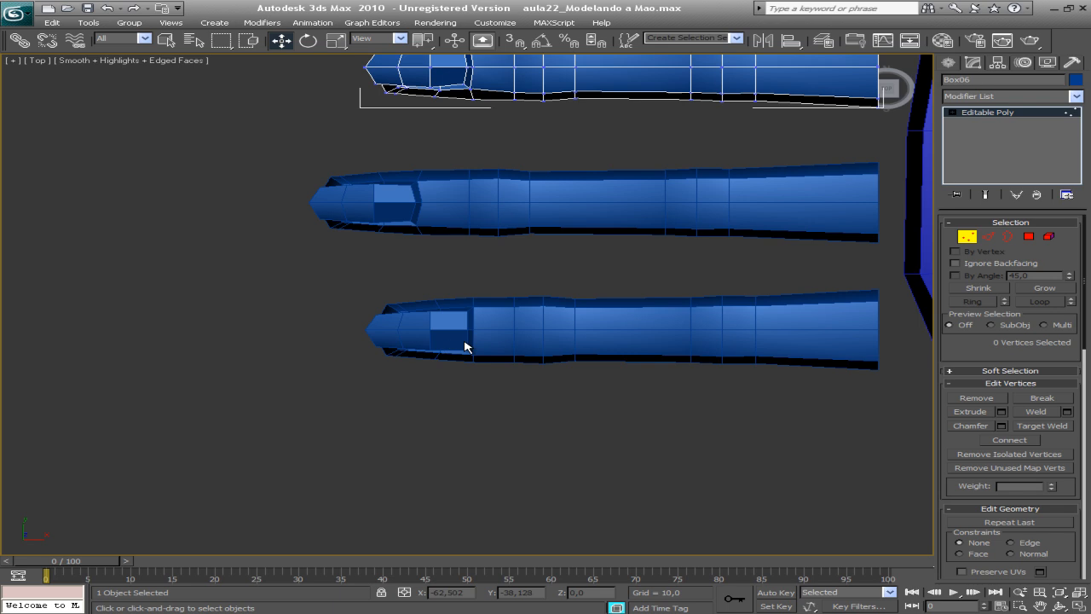
pyautogui.click(1006, 112)
pyautogui.click(555, 329)
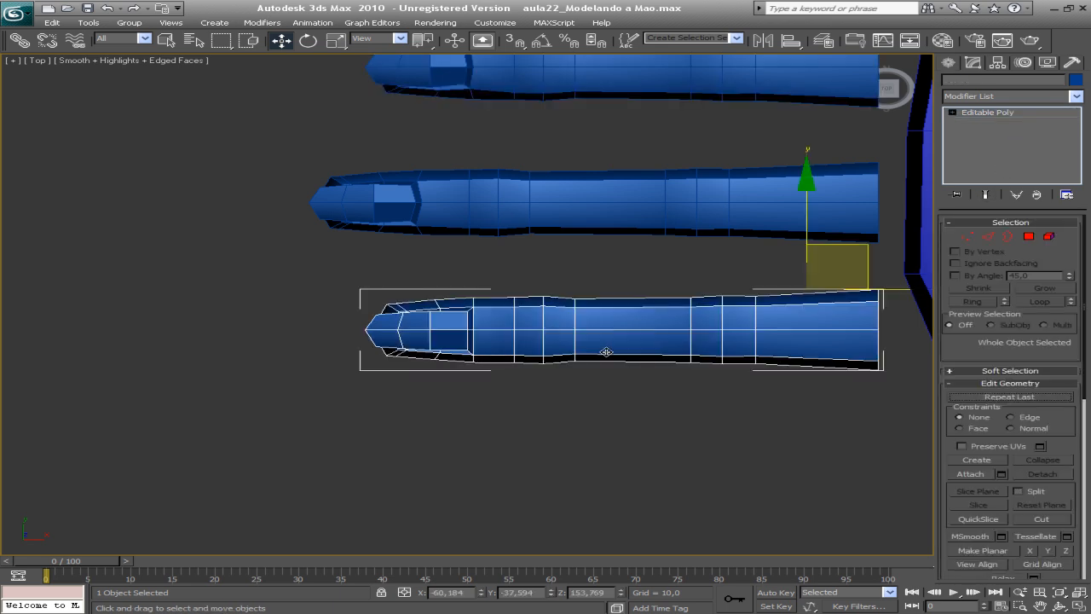
# Step: On the selected outer finger, move the nail-base corner vertex pair facing the longest finger toward the fingertip and centerline
pyautogui.scroll(2, 605, 350)
pyautogui.scroll(2, 553, 397)
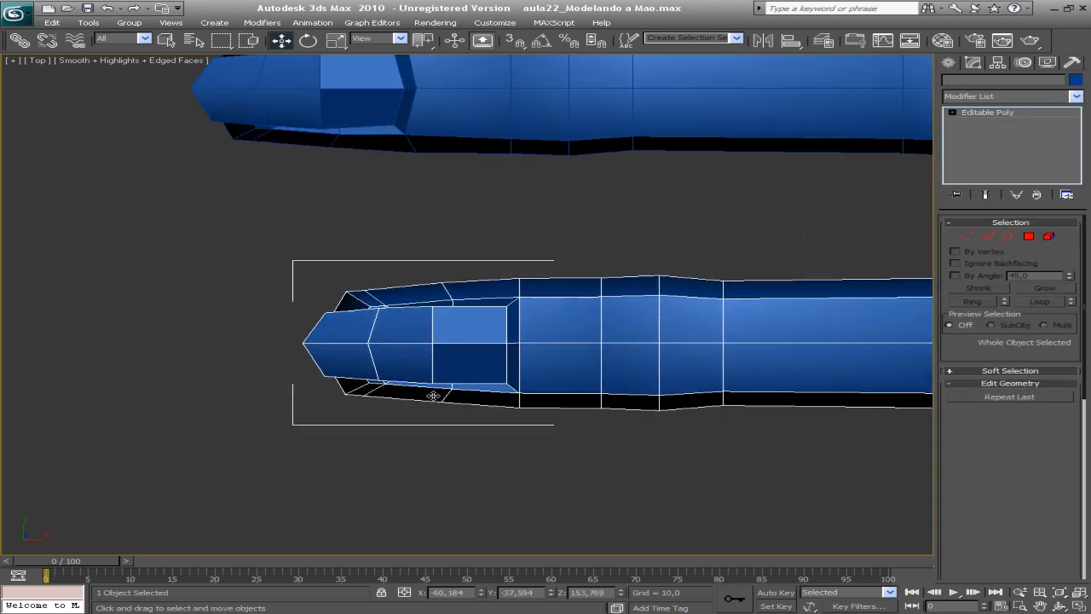
pyautogui.scroll(4, 433, 394)
pyautogui.press('1')
pyautogui.click(568, 292)
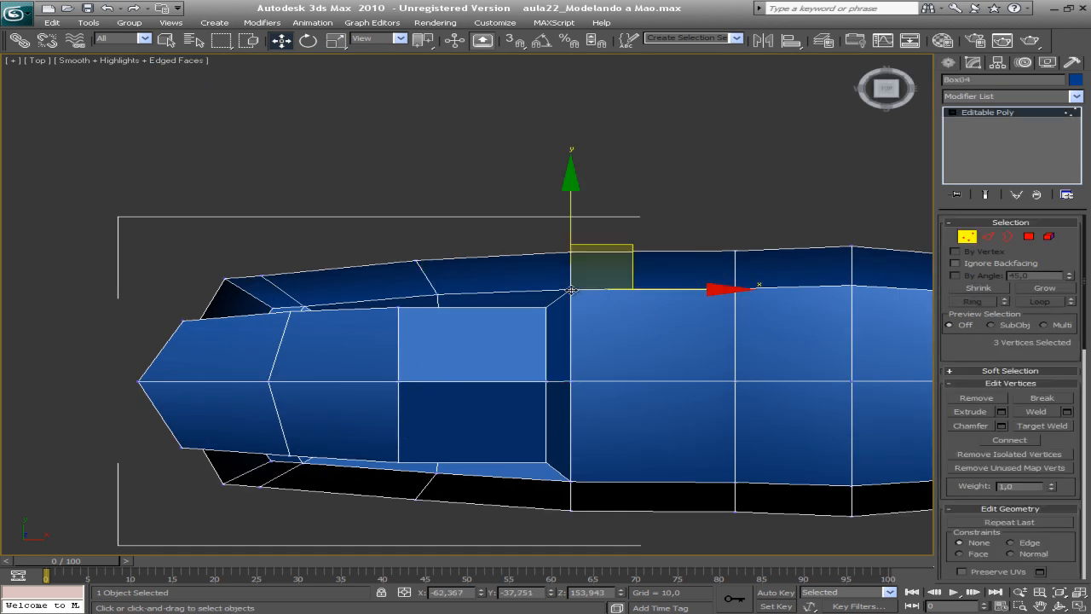
pyautogui.keyDown('ctrl'); pyautogui.click(547, 308); pyautogui.keyUp('ctrl')
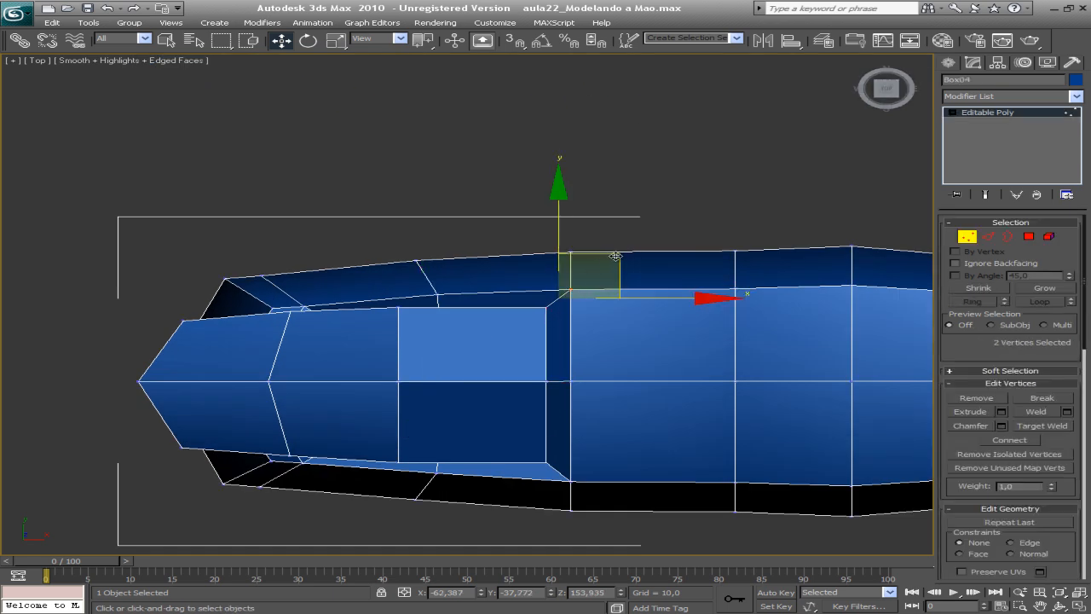
pyautogui.moveTo(617, 254); pyautogui.dragTo(592, 273)
# Step: Move the outer finger's opposite nail-base corner vertex pair toward the fingertip and centerline, and leave vertex editing
pyautogui.click(546, 460)
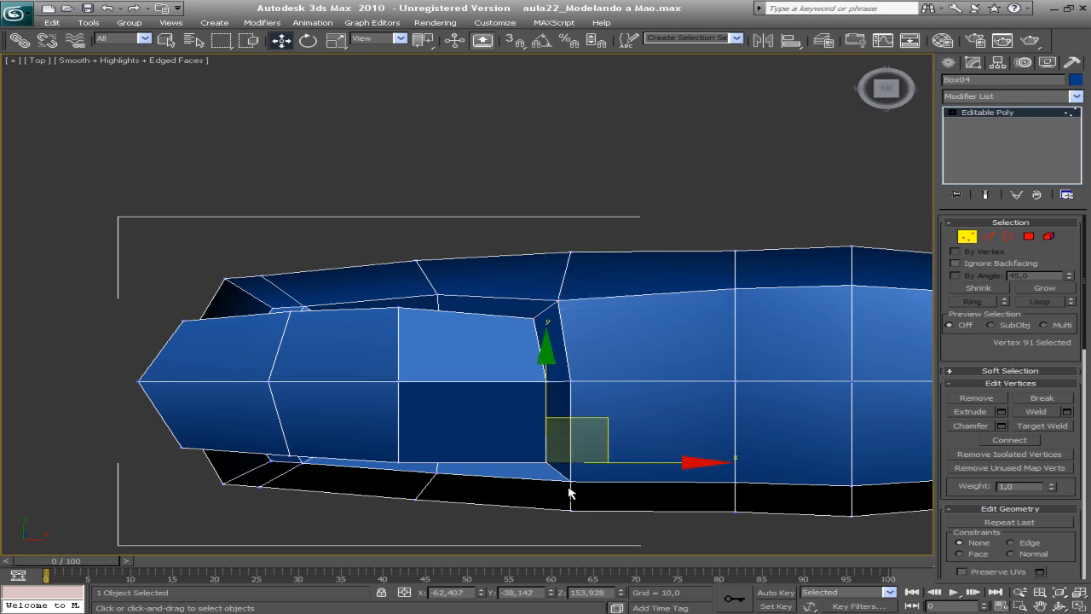
pyautogui.keyDown('ctrl'); pyautogui.click(567, 482); pyautogui.keyUp('ctrl')
pyautogui.moveTo(619, 428); pyautogui.dragTo(597, 419)
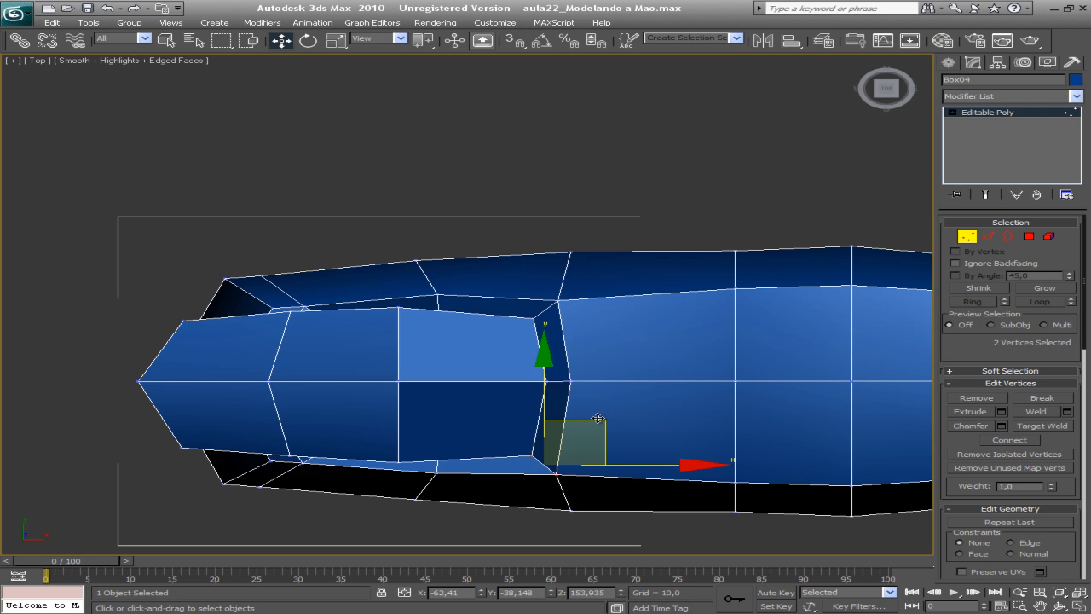
pyautogui.click(683, 181)
pyautogui.click(987, 112)
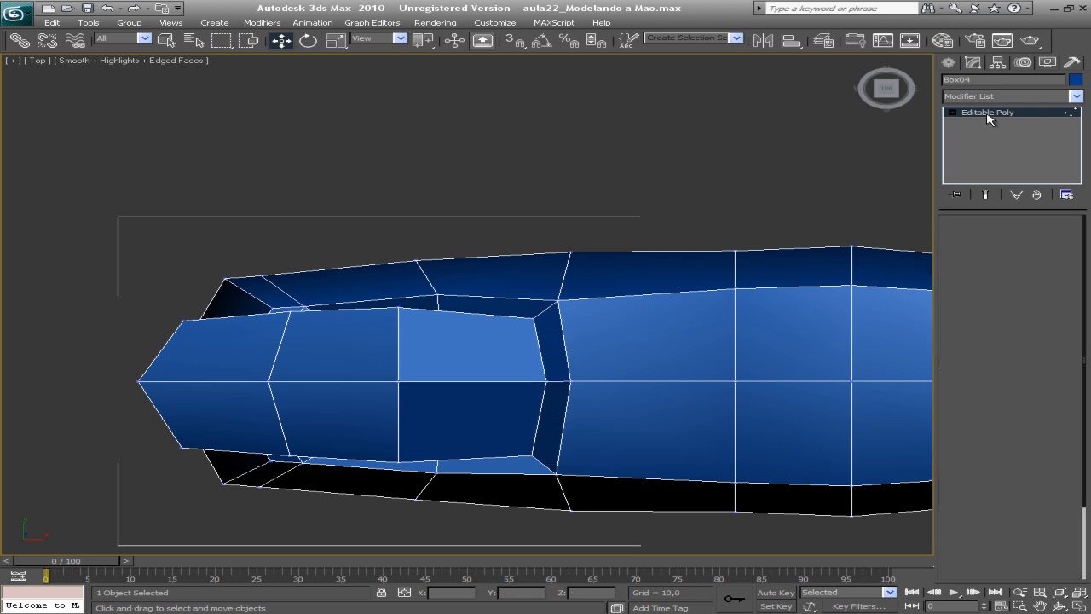
# Step: Nudge the whole outer finger slightly along Y toward the longest finger
pyautogui.moveTo(541, 212); pyautogui.dragTo(509, 239, button='middle')
pyautogui.scroll(-4, 536, 342)
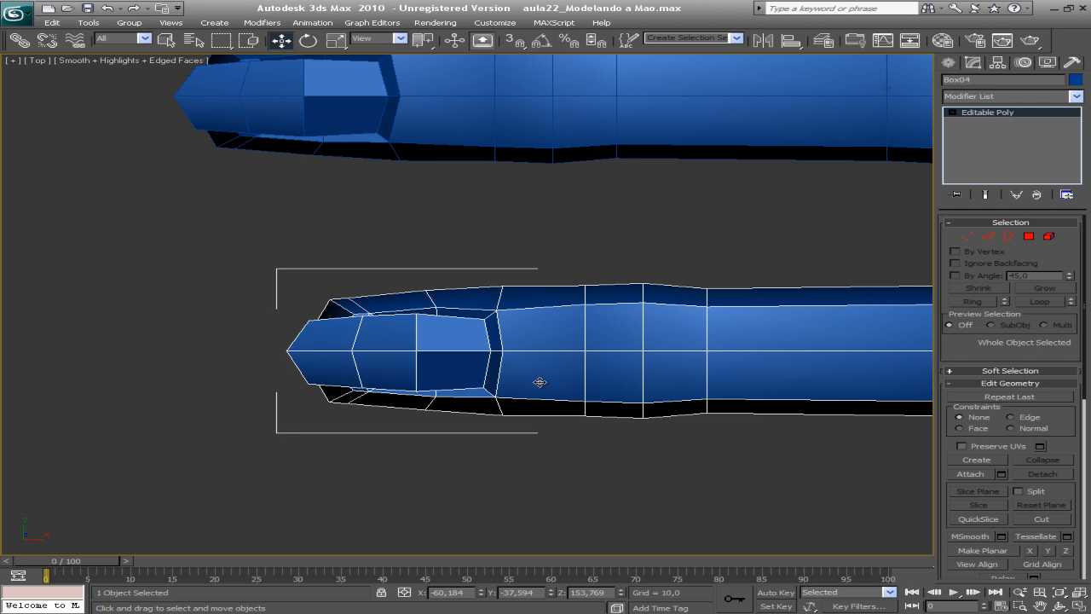
pyautogui.scroll(-3, 514, 367)
pyautogui.scroll(1, 546, 388)
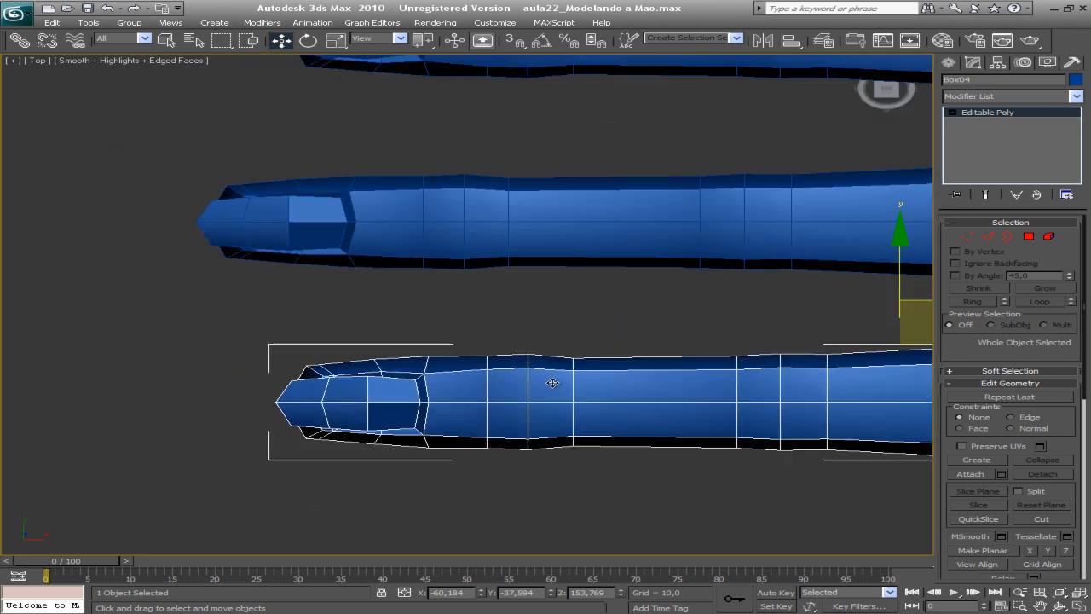
pyautogui.scroll(-5, 557, 382)
pyautogui.scroll(1, 480, 389)
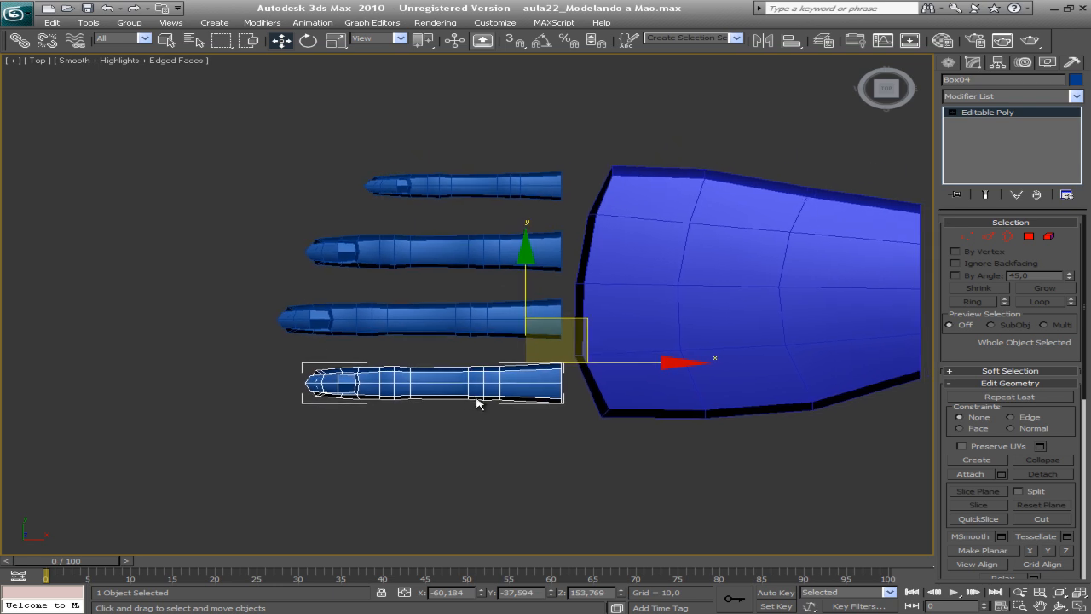
pyautogui.press('q')
pyautogui.scroll(4, 499, 392)
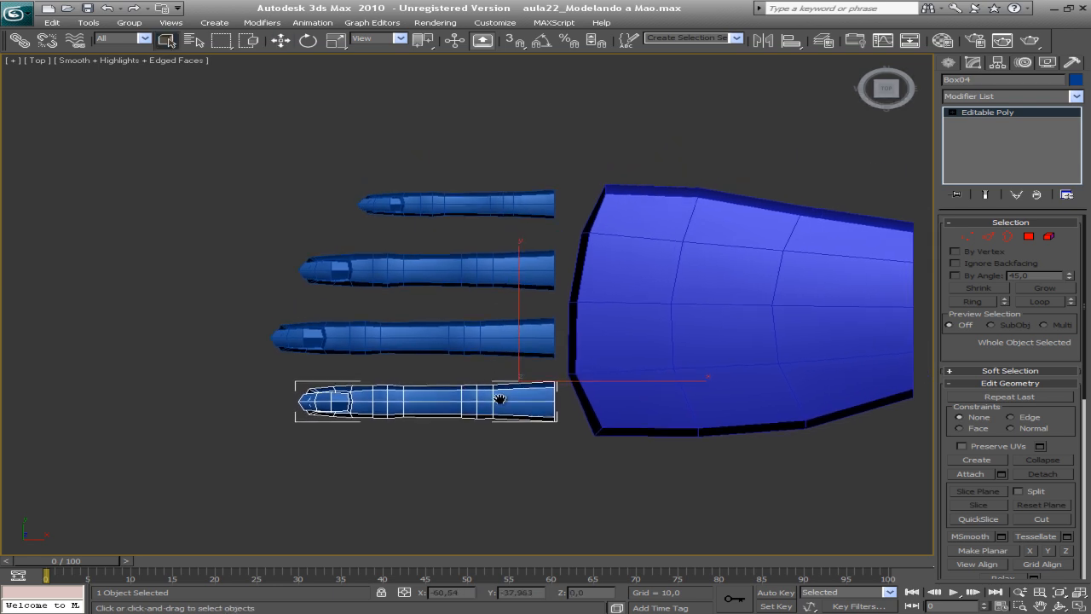
pyautogui.press('w')
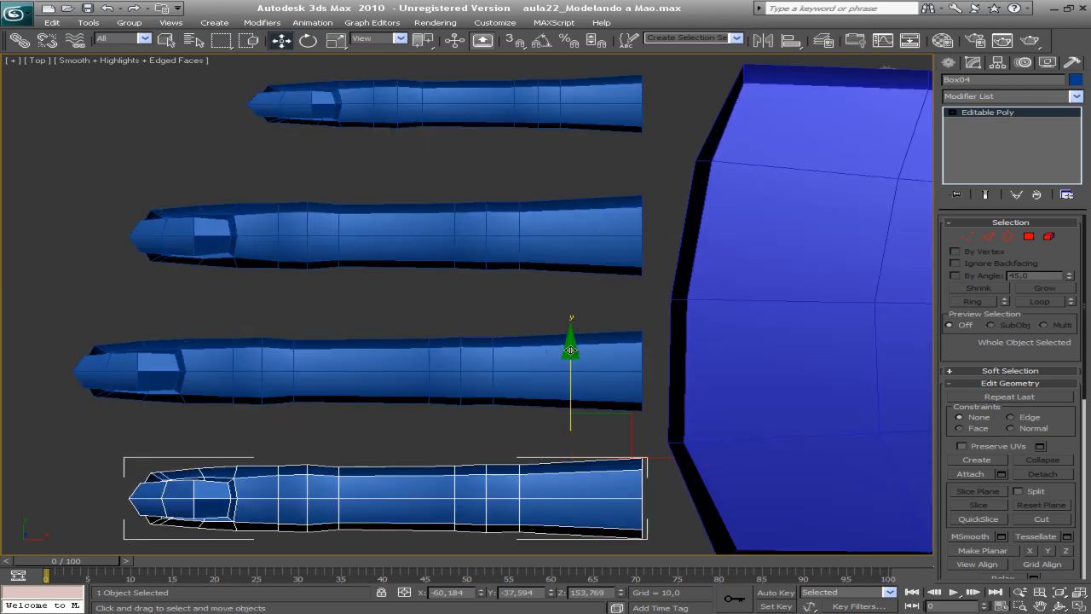
pyautogui.moveTo(570, 348); pyautogui.dragTo(571, 348)
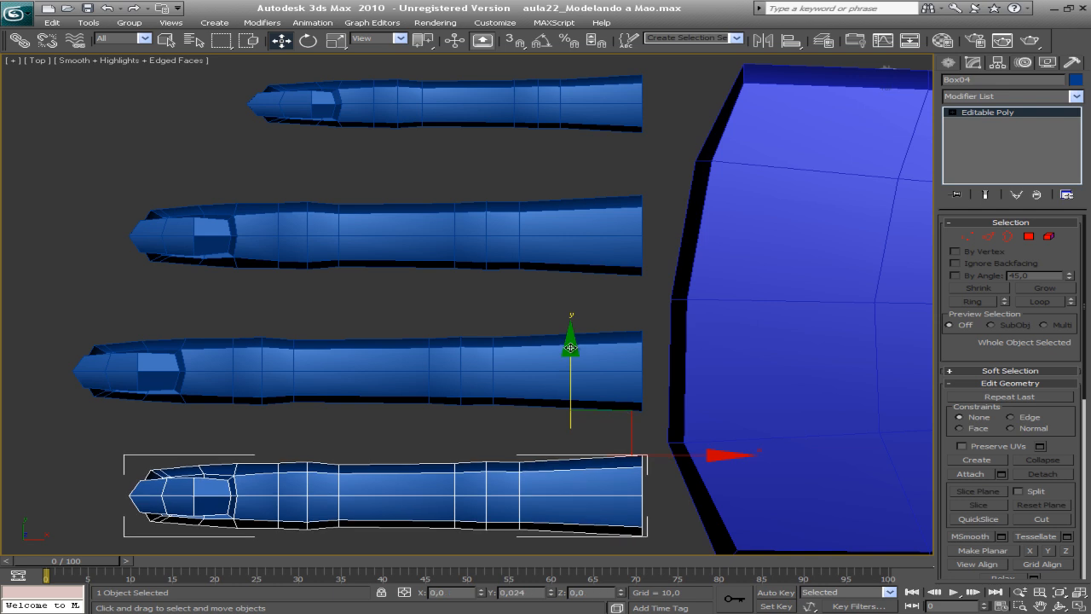
pyautogui.moveTo(599, 434); pyautogui.dragTo(536, 378, button='middle')
# Step: Move the longest finger along Y closer to the outer finger, and nudge the outer finger slightly toward it
pyautogui.click(476, 287)
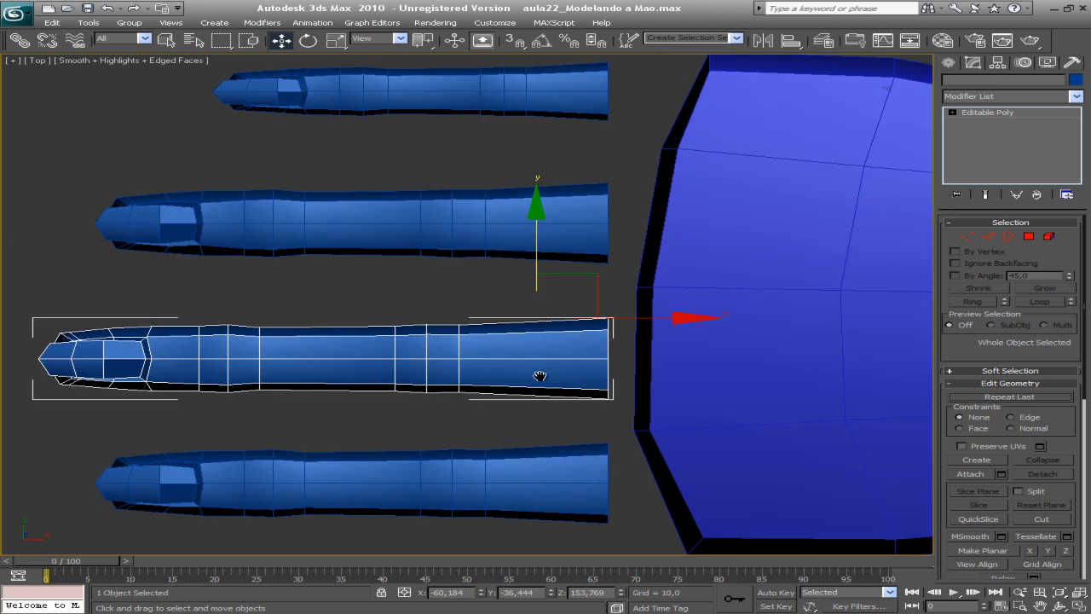
pyautogui.moveTo(533, 227); pyautogui.dragTo(535, 247)
pyautogui.click(570, 448)
pyautogui.moveTo(536, 336); pyautogui.dragTo(537, 331)
# Step: Move the finger between the longest and the thinnest along Y until it sits close beside the longest finger
pyautogui.click(523, 222)
pyautogui.moveTo(503, 281); pyautogui.dragTo(475, 427, button='middle')
pyautogui.moveTo(501, 212); pyautogui.dragTo(507, 266)
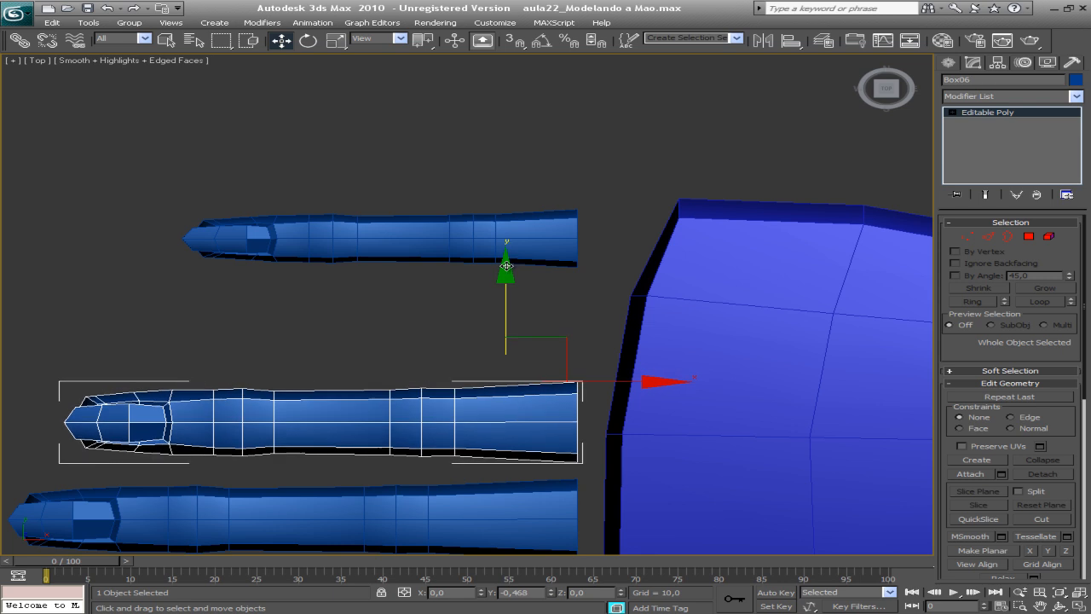
# Step: Select the thinnest finger and move it along Y close to its neighbouring finger
pyautogui.click(511, 204)
pyautogui.click(509, 225)
pyautogui.moveTo(456, 275); pyautogui.dragTo(449, 322, button='middle')
pyautogui.scroll(-2, 379, 237)
pyautogui.moveTo(461, 175); pyautogui.dragTo(461, 241)
# Step: Select all four fingers and shift them together along Y to center them on the palm's front edge
pyautogui.moveTo(432, 309); pyautogui.dragTo(287, 146, button='middle')
pyautogui.moveTo(287, 146); pyautogui.dragTo(411, 429)
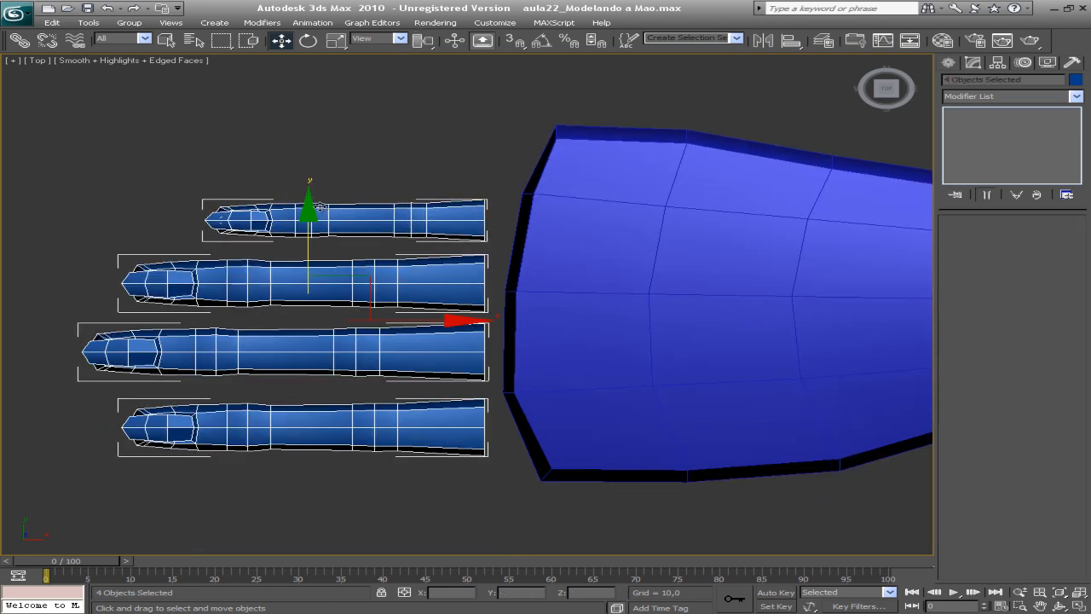
pyautogui.moveTo(308, 208); pyautogui.dragTo(311, 196)
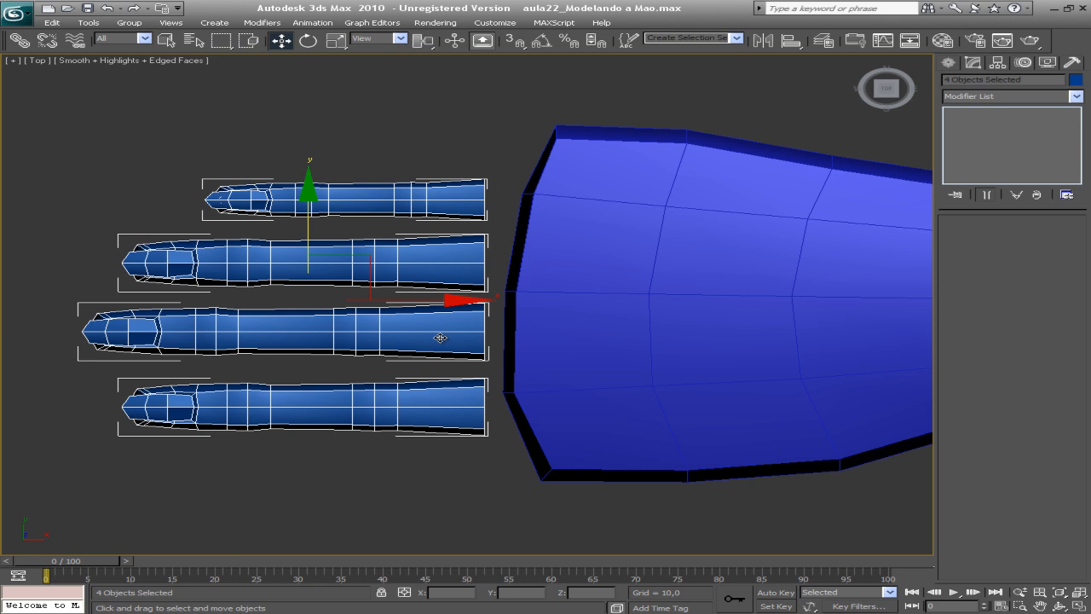
# Step: Select only the outer finger beside the longest one and nudge it along Y to narrow the gap between them
pyautogui.scroll(3, 482, 409)
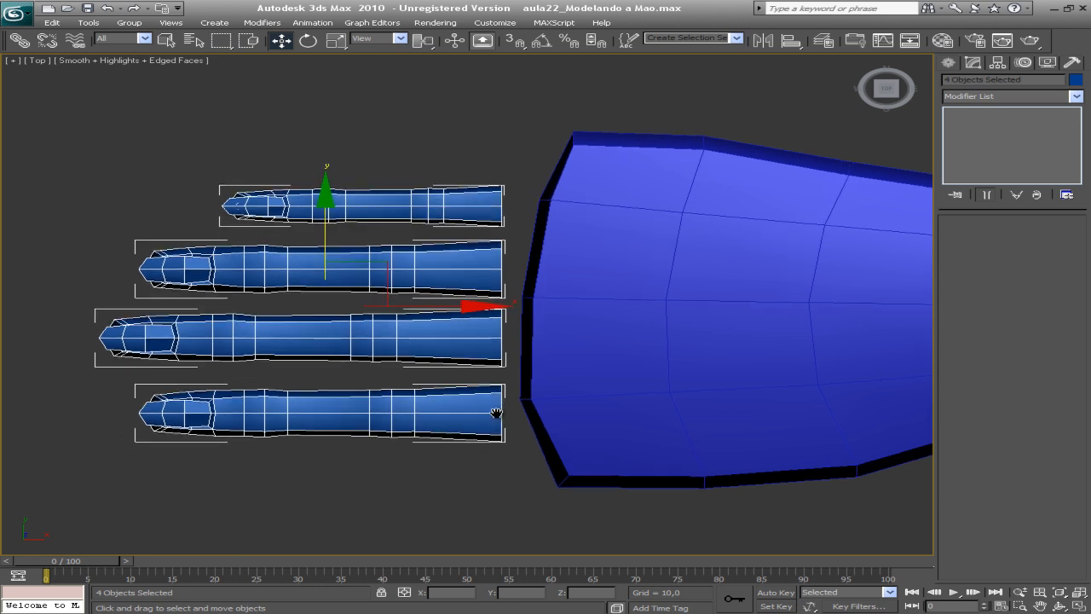
pyautogui.click(494, 432)
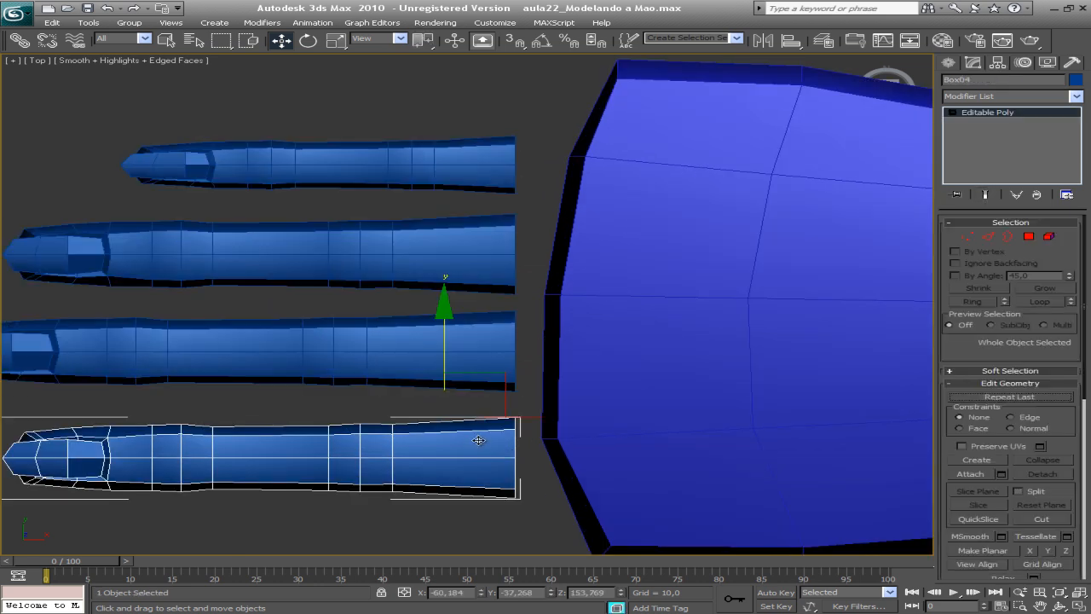
pyautogui.moveTo(447, 330); pyautogui.dragTo(447, 324)
pyautogui.click(678, 404)
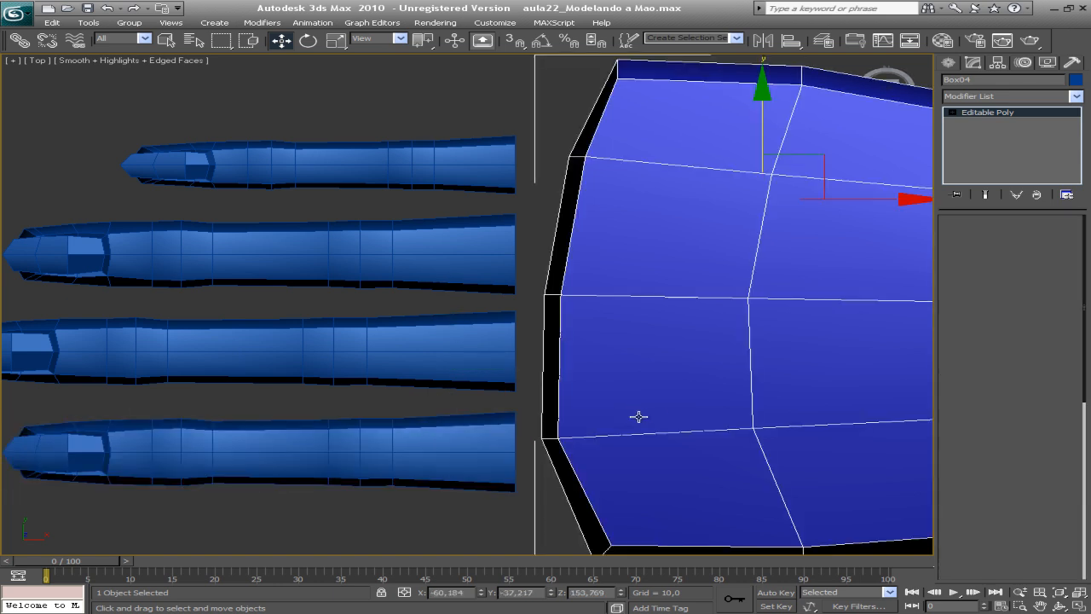
pyautogui.moveTo(638, 417); pyautogui.dragTo(543, 390, button='middle')
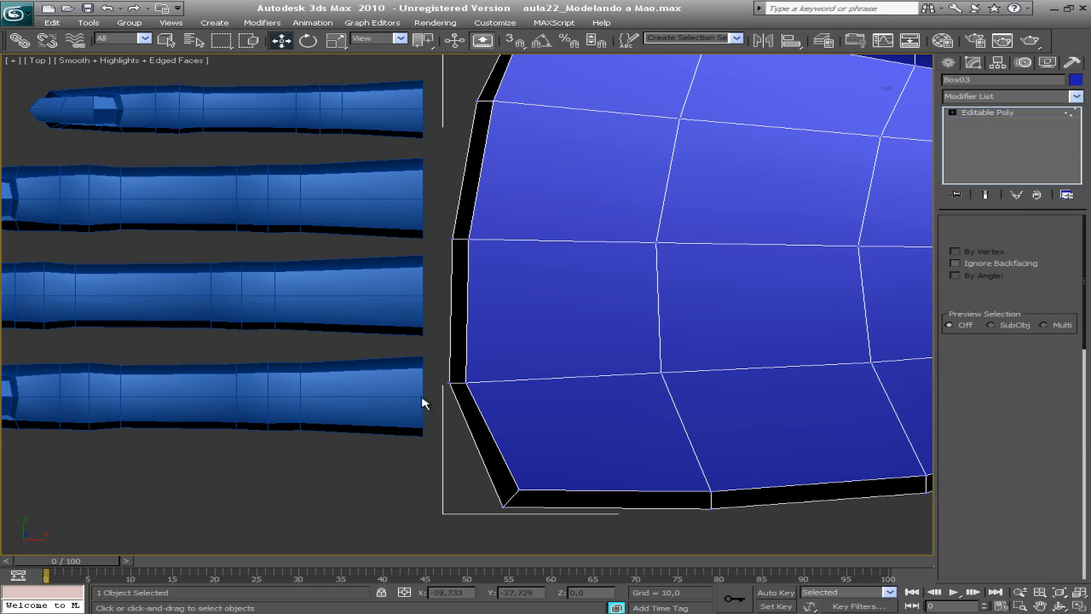
pyautogui.press('1')
pyautogui.moveTo(502, 373); pyautogui.dragTo(411, 437)
pyautogui.moveTo(411, 436); pyautogui.dragTo(523, 442, button='middle')
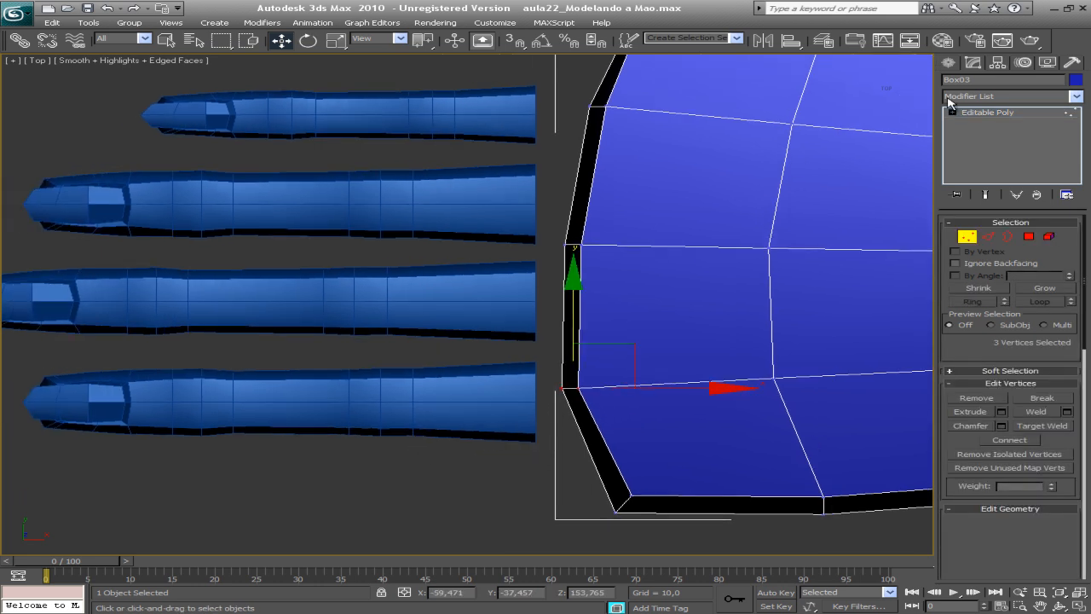
pyautogui.click(1001, 115)
# Step: Select all four fingers and move them along X until their bases almost touch the palm's front edge
pyautogui.moveTo(295, 88); pyautogui.dragTo(417, 520)
pyautogui.moveTo(423, 255); pyautogui.dragTo(444, 254)
# Step: On the palm's front edge, move the vertex groups on both sides of the longest finger to line up with the gaps beside it
pyautogui.click(631, 344)
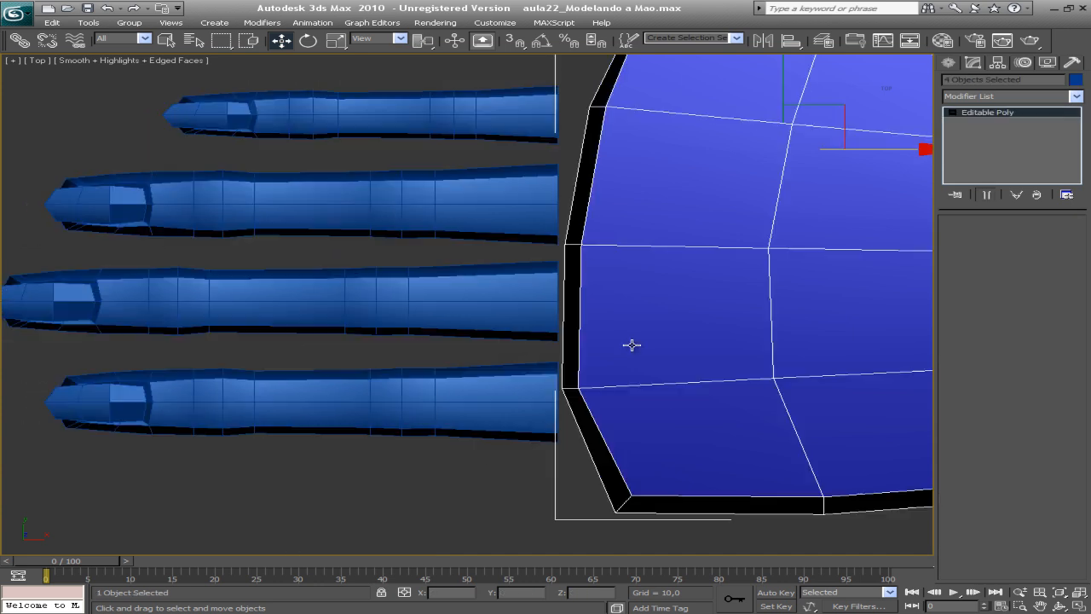
pyautogui.moveTo(606, 360); pyautogui.dragTo(498, 360, button='middle')
pyautogui.press('1')
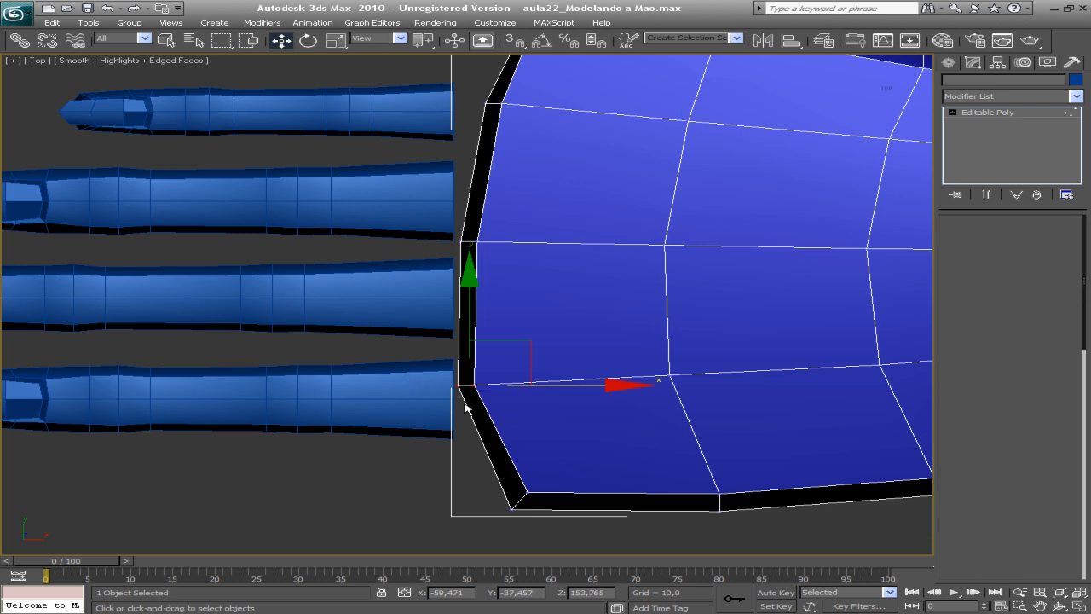
pyautogui.moveTo(470, 380); pyautogui.dragTo(514, 310)
pyautogui.hotkey('ctrl', 'z')
pyautogui.moveTo(520, 254); pyautogui.dragTo(522, 254)
pyautogui.moveTo(529, 203); pyautogui.dragTo(524, 213)
pyautogui.moveTo(481, 359); pyautogui.dragTo(482, 359)
pyautogui.moveTo(522, 312); pyautogui.dragTo(519, 304)
# Step: Pull the palm's corner vertices beside the outer finger toward its base, and align the vertices near the thinnest finger with its inner gap
pyautogui.moveTo(457, 517); pyautogui.dragTo(611, 503)
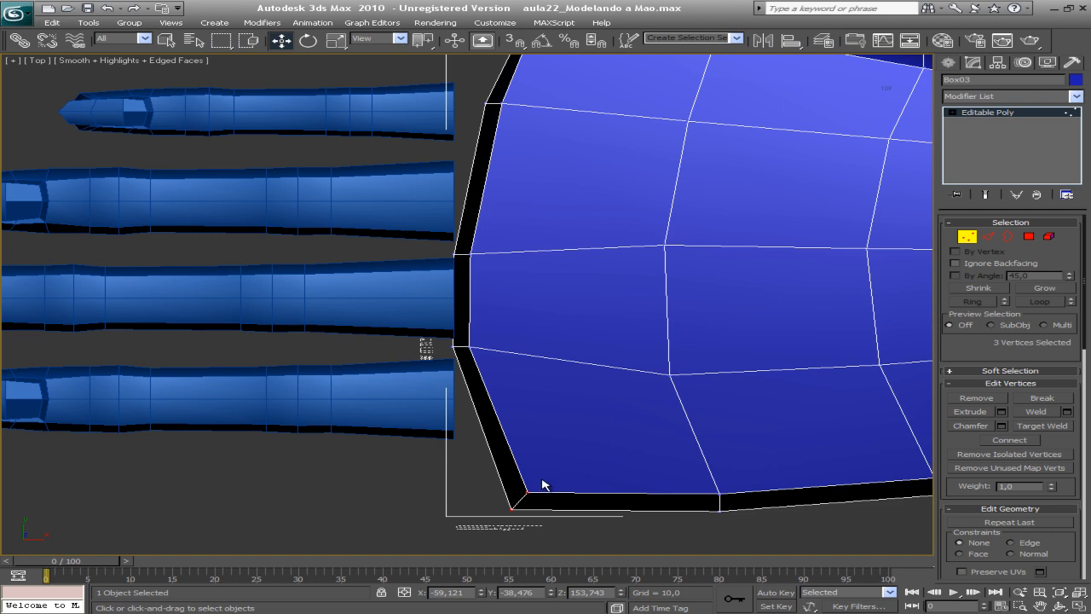
pyautogui.moveTo(491, 462); pyautogui.dragTo(437, 383)
pyautogui.moveTo(433, 278); pyautogui.dragTo(449, 402, button='middle')
pyautogui.moveTo(440, 216); pyautogui.dragTo(531, 272)
pyautogui.moveTo(553, 194); pyautogui.dragTo(542, 237)
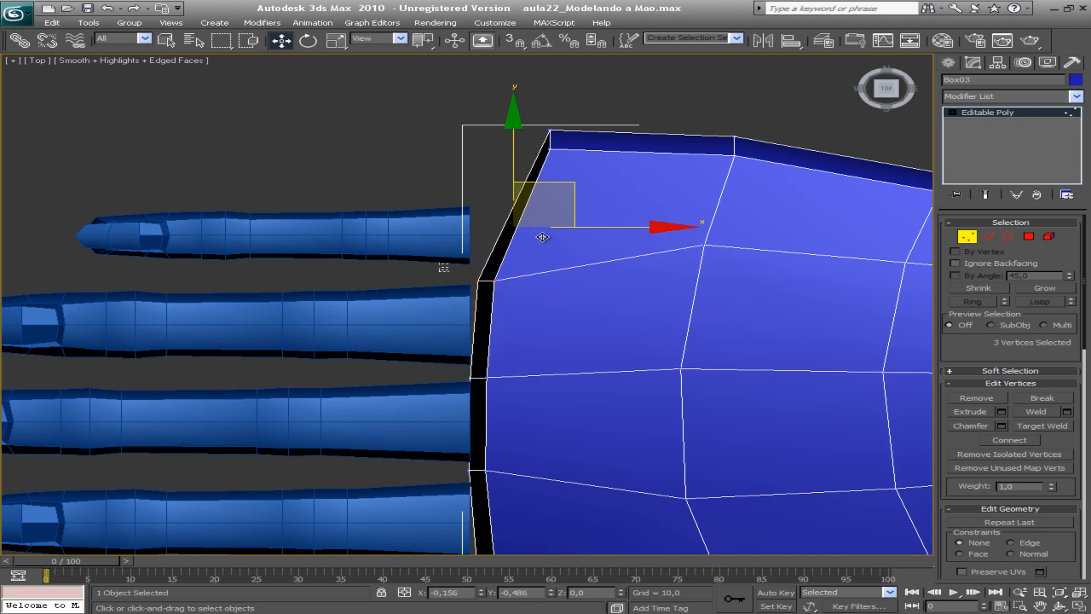
# Step: Pull the palm's front corner vertices on the thinnest finger's side toward that finger's base, and slightly adjust the inner corner vertices
pyautogui.moveTo(526, 115); pyautogui.dragTo(594, 175)
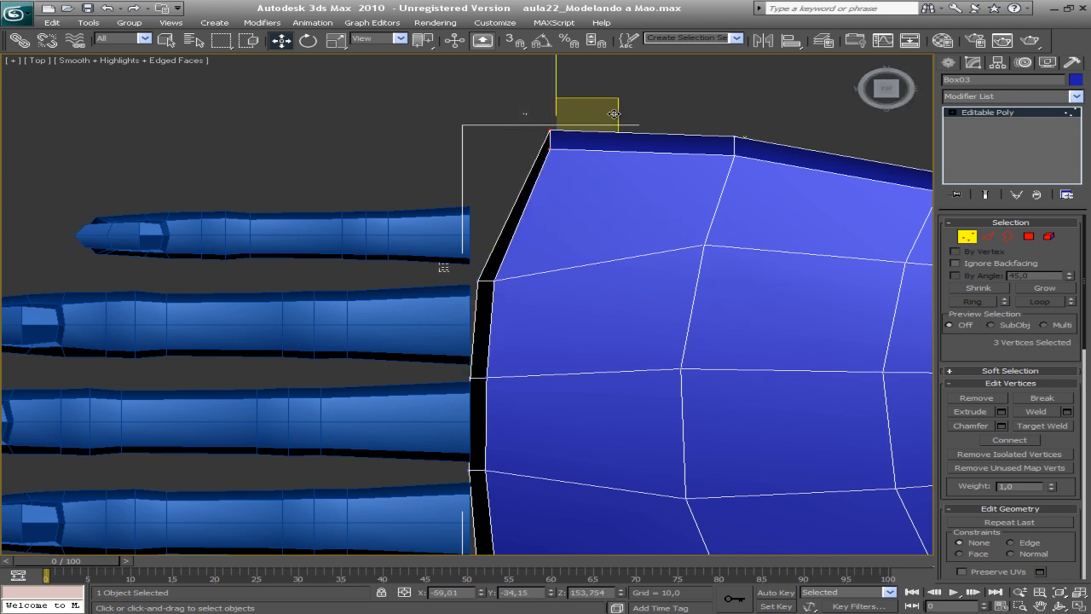
pyautogui.moveTo(622, 102); pyautogui.dragTo(576, 165)
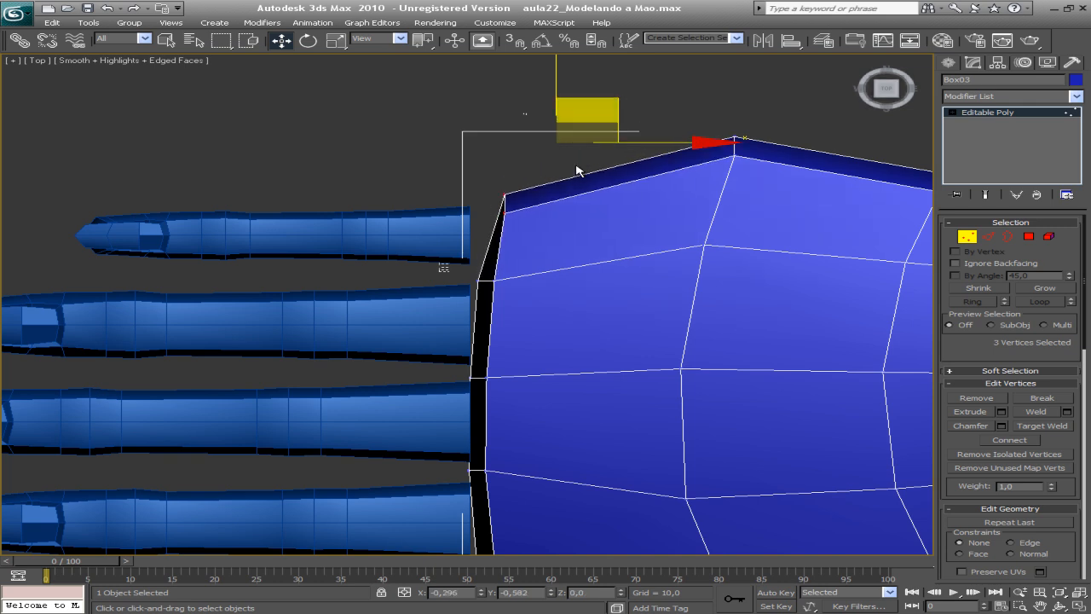
pyautogui.keyDown('alt'); pyautogui.click(502, 230); pyautogui.keyUp('alt')
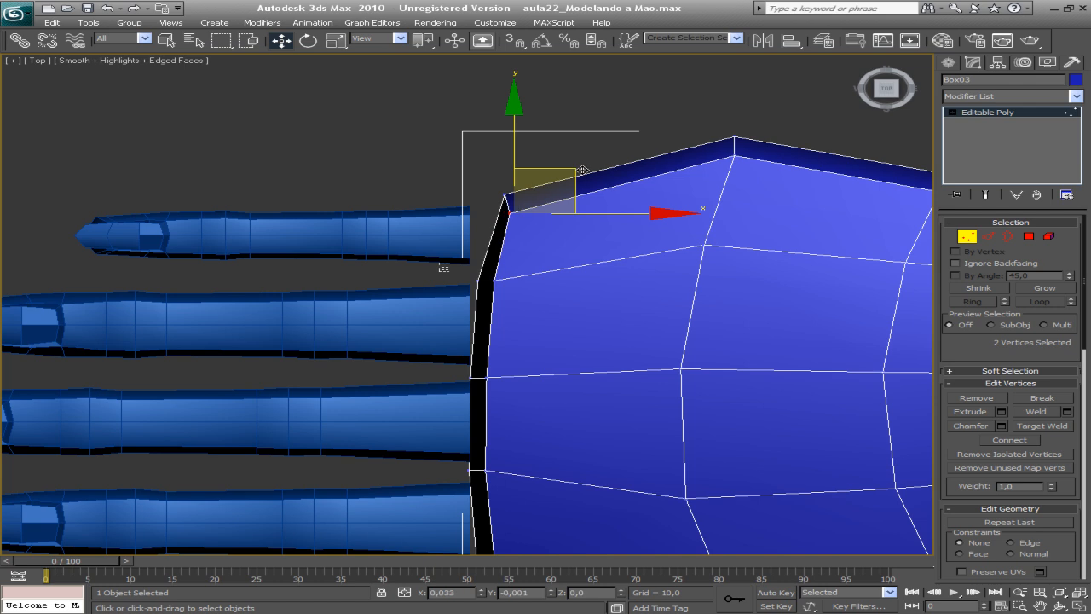
# Step: On the palm's thinnest-finger side, move the first vertex group behind the front edge toward the palm's centerline
pyautogui.moveTo(578, 170); pyautogui.dragTo(461, 253, button='middle')
pyautogui.moveTo(397, 122); pyautogui.dragTo(496, 248)
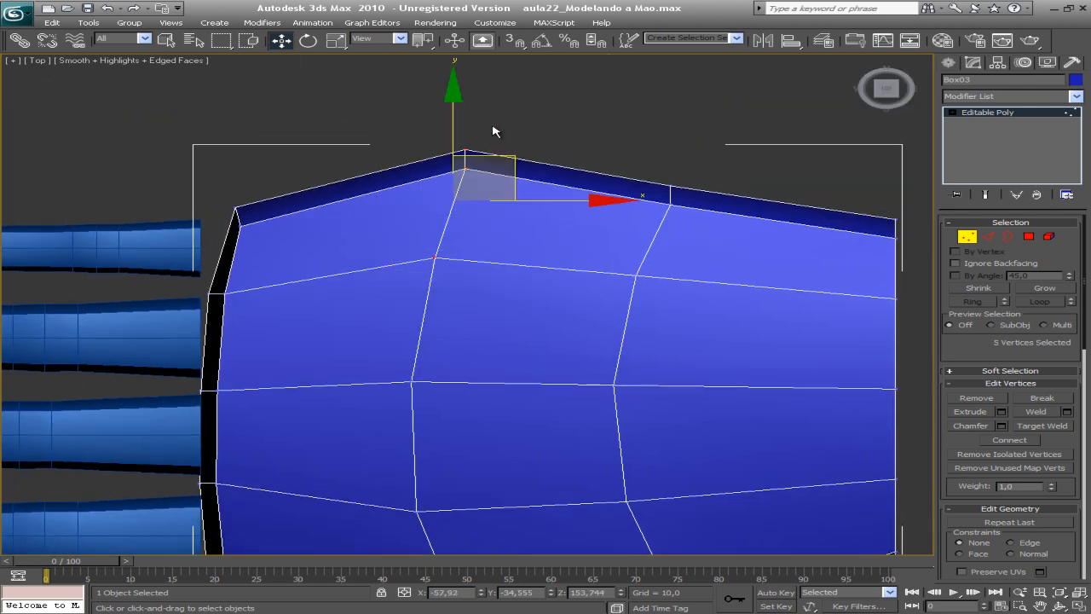
pyautogui.moveTo(509, 156); pyautogui.dragTo(510, 187)
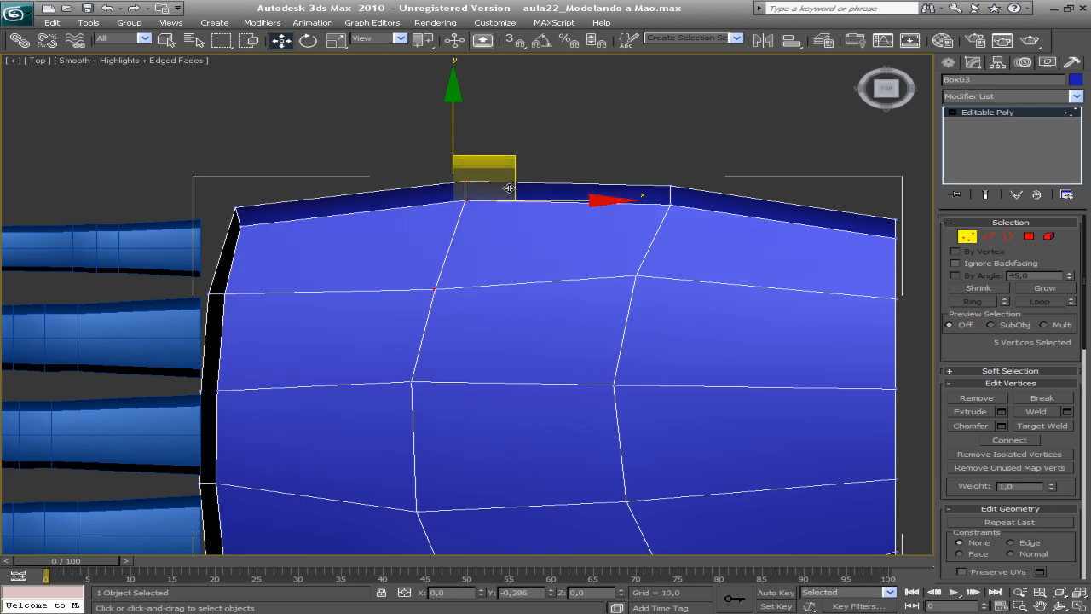
# Step: On the same side, move the next vertex group and the wrist-end vertices slightly toward the palm's centerline
pyautogui.moveTo(731, 138); pyautogui.dragTo(625, 307)
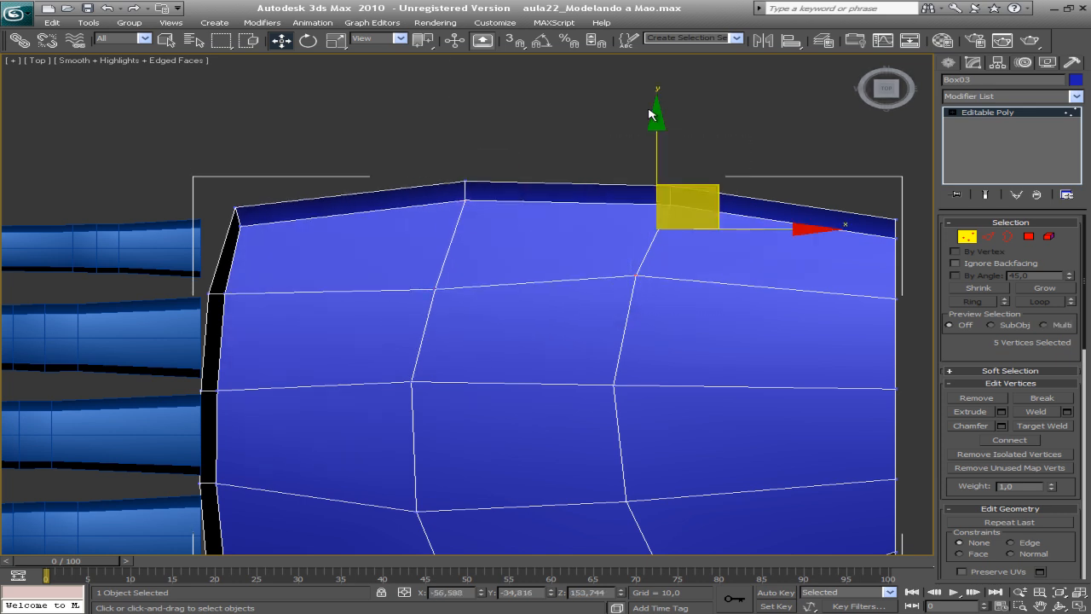
pyautogui.moveTo(654, 140); pyautogui.dragTo(655, 142)
pyautogui.moveTo(694, 199); pyautogui.dragTo(471, 134, button='middle')
pyautogui.moveTo(729, 107); pyautogui.dragTo(638, 267)
pyautogui.moveTo(668, 105); pyautogui.dragTo(669, 122)
# Step: On the palm's opposite side, move the first side vertex group behind the front edge inward toward the centerline
pyautogui.scroll(-3, 638, 226)
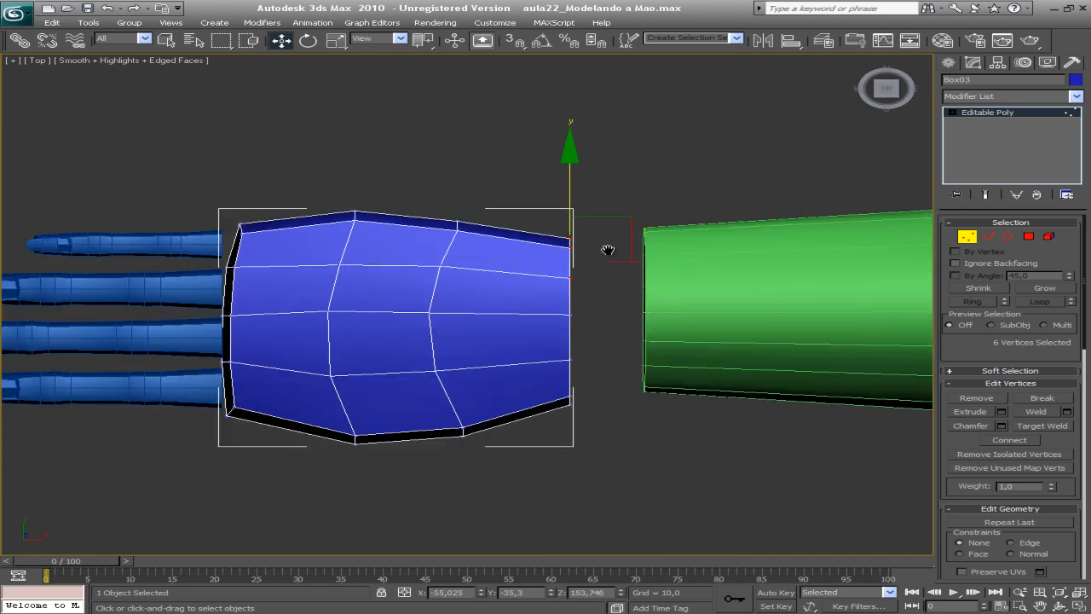
pyautogui.moveTo(609, 248); pyautogui.dragTo(633, 160, button='middle')
pyautogui.moveTo(514, 268); pyautogui.dragTo(620, 324, button='middle')
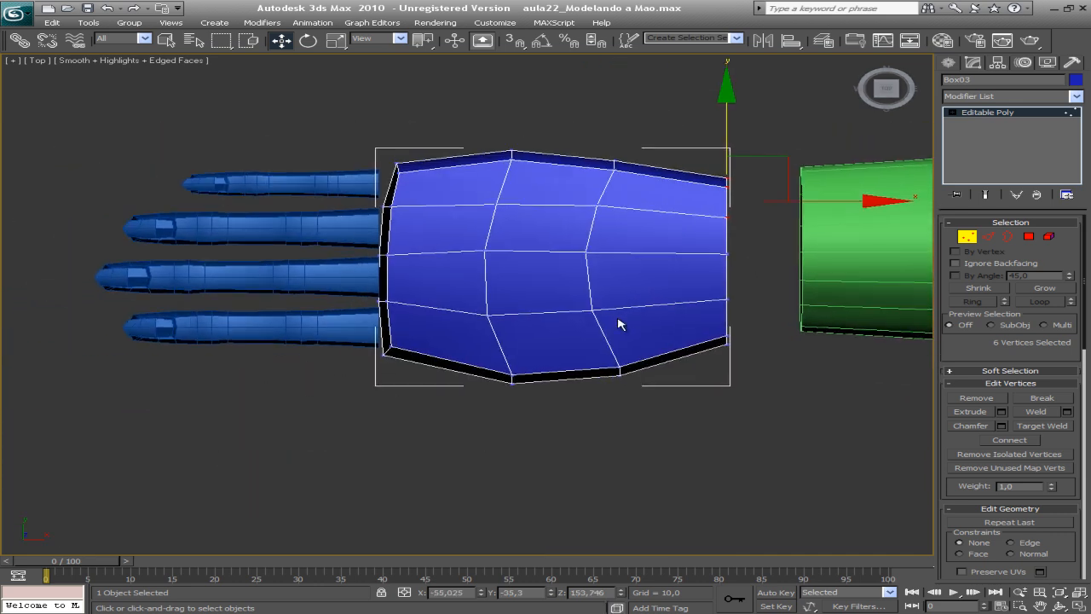
pyautogui.moveTo(461, 401); pyautogui.dragTo(539, 373)
pyautogui.moveTo(456, 292); pyautogui.dragTo(535, 427)
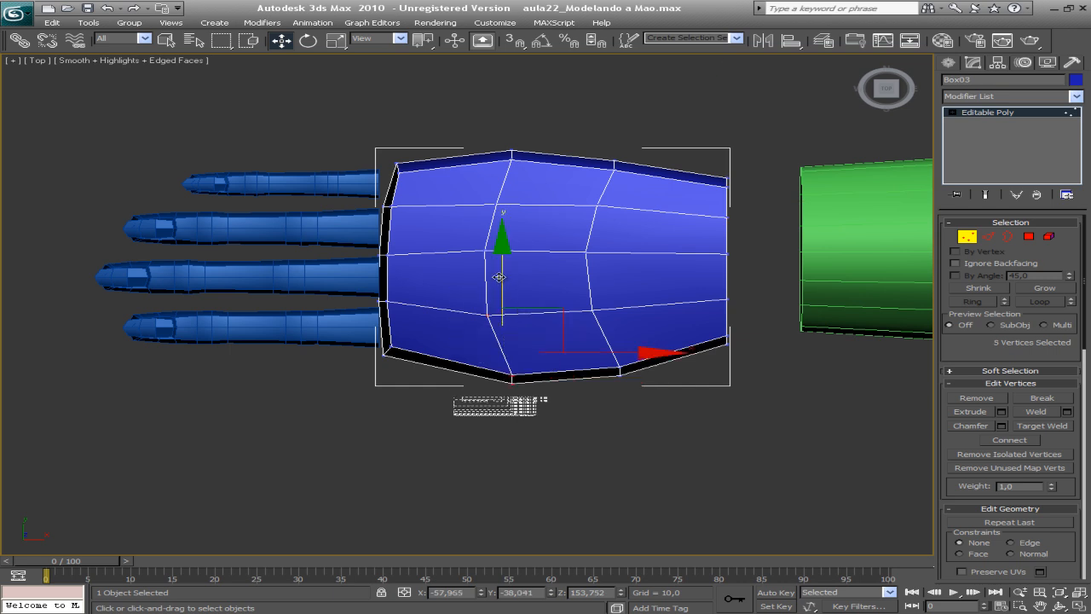
pyautogui.moveTo(500, 274); pyautogui.dragTo(505, 255)
# Step: Move only the inner vertex pair of that group back outward to even out the palm's lengthwise edge loop
pyautogui.moveTo(366, 236); pyautogui.dragTo(422, 217, button='middle')
pyautogui.moveTo(492, 288); pyautogui.dragTo(588, 311)
pyautogui.moveTo(540, 211); pyautogui.dragTo(531, 225)
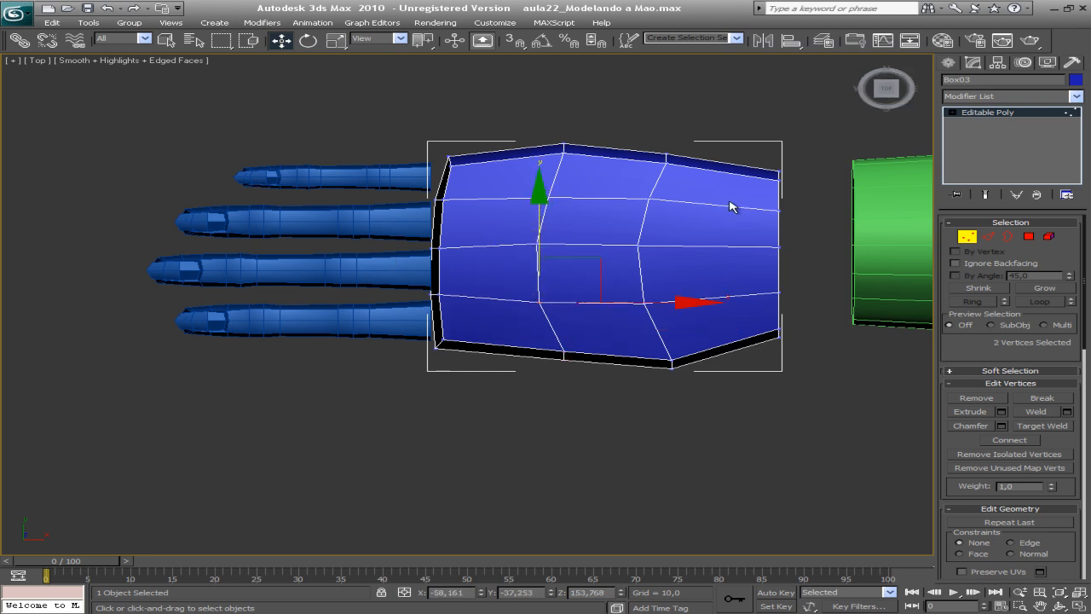
# Step: In a perspective view, extrude the two front palm polygons behind the outer full-size finger slightly toward that finger
pyautogui.click(987, 112)
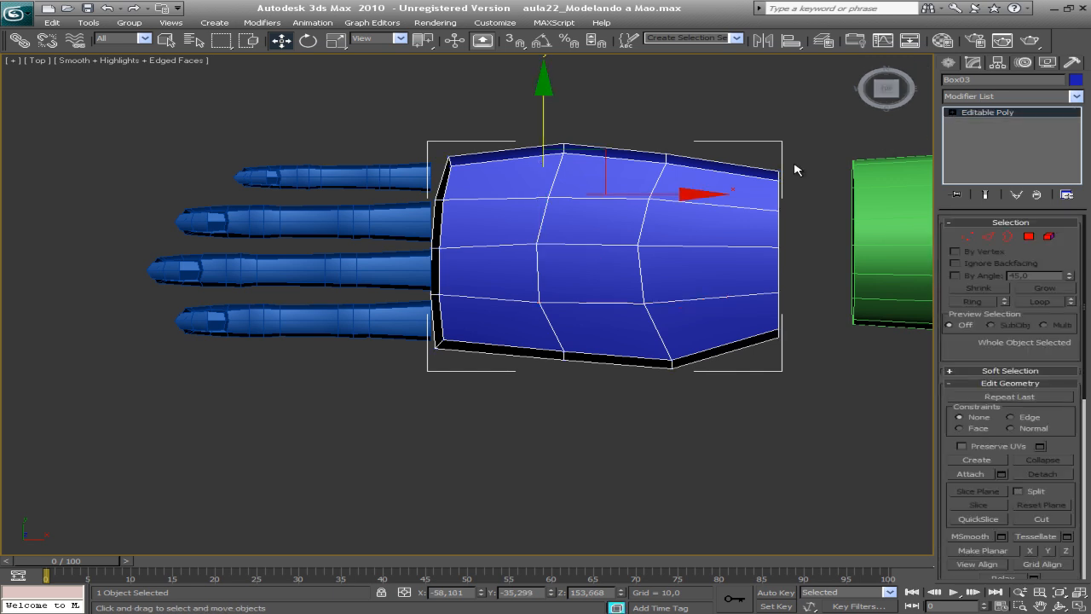
pyautogui.press('p')
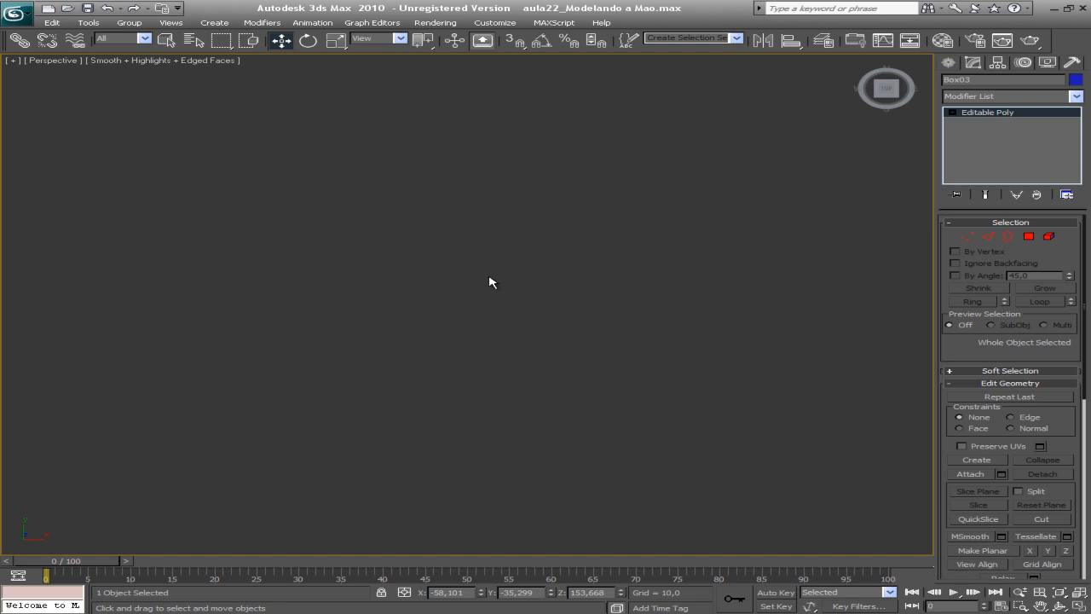
pyautogui.scroll(-3, 489, 277)
pyautogui.scroll(2, 469, 290)
pyautogui.scroll(-5, 469, 296)
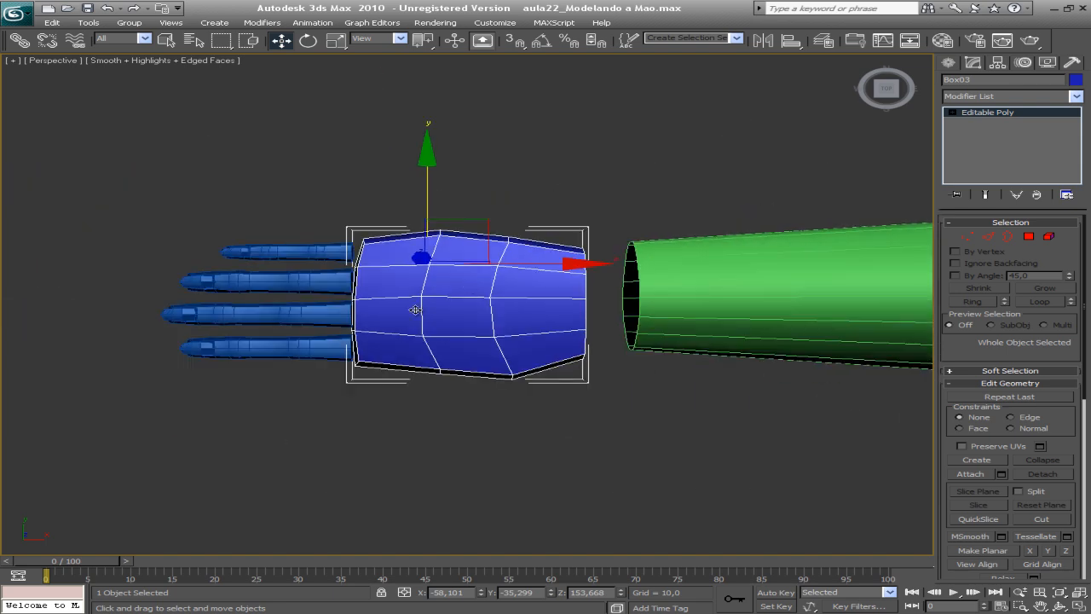
pyautogui.scroll(2, 415, 309)
pyautogui.keyDown('alt'); pyautogui.moveTo(414, 309); pyautogui.dragTo(524, 283, button='middle'); pyautogui.keyUp('alt')
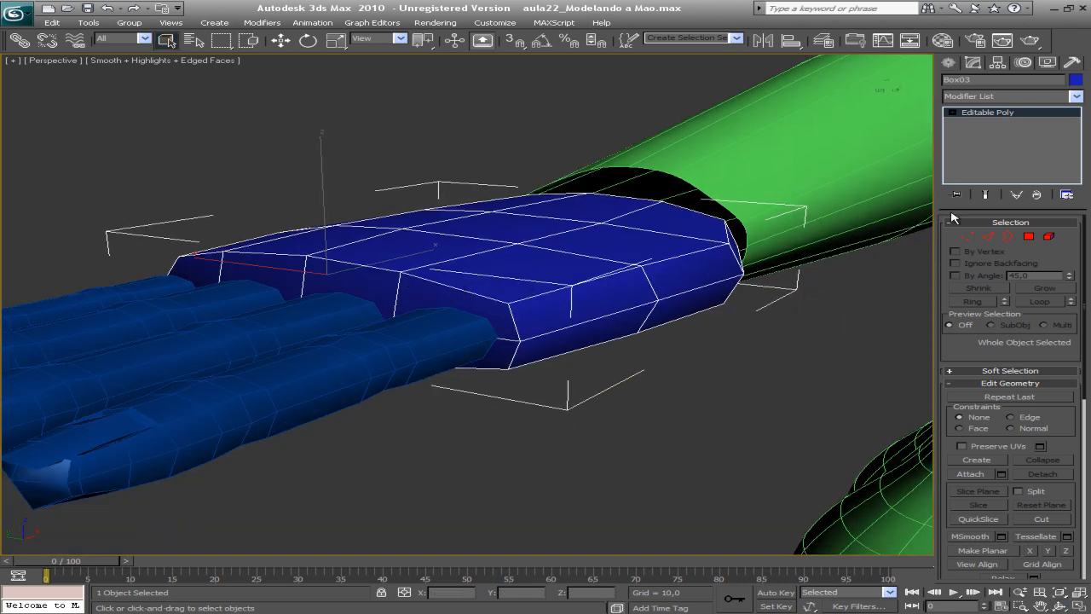
pyautogui.click(1029, 236)
pyautogui.click(451, 299)
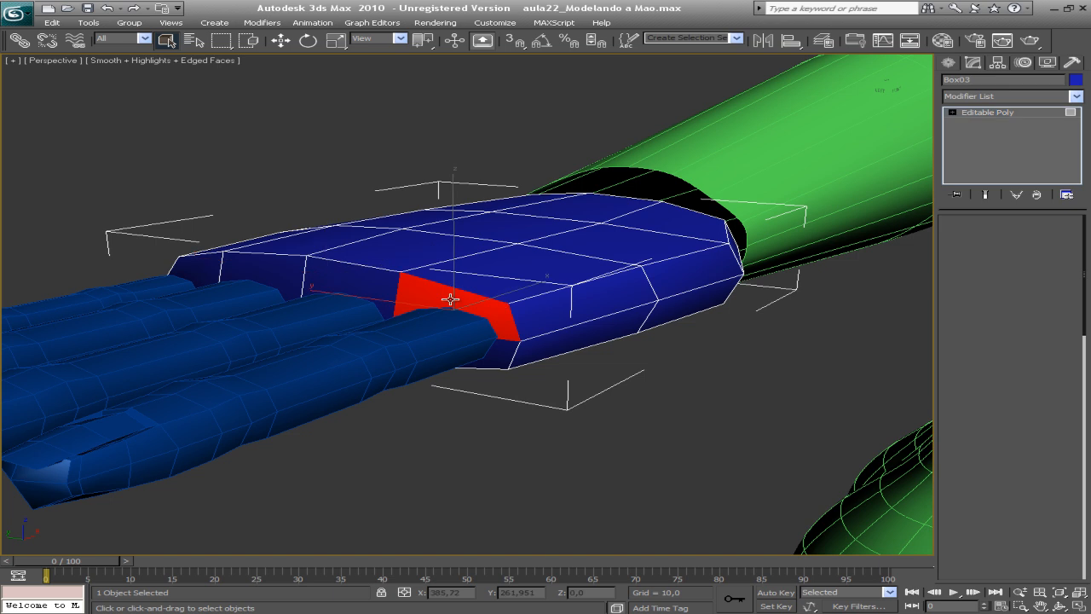
pyautogui.keyDown('ctrl'); pyautogui.click(472, 339); pyautogui.keyUp('ctrl')
pyautogui.keyDown('alt'); pyautogui.moveTo(463, 331); pyautogui.dragTo(555, 340, button='middle'); pyautogui.keyUp('alt')
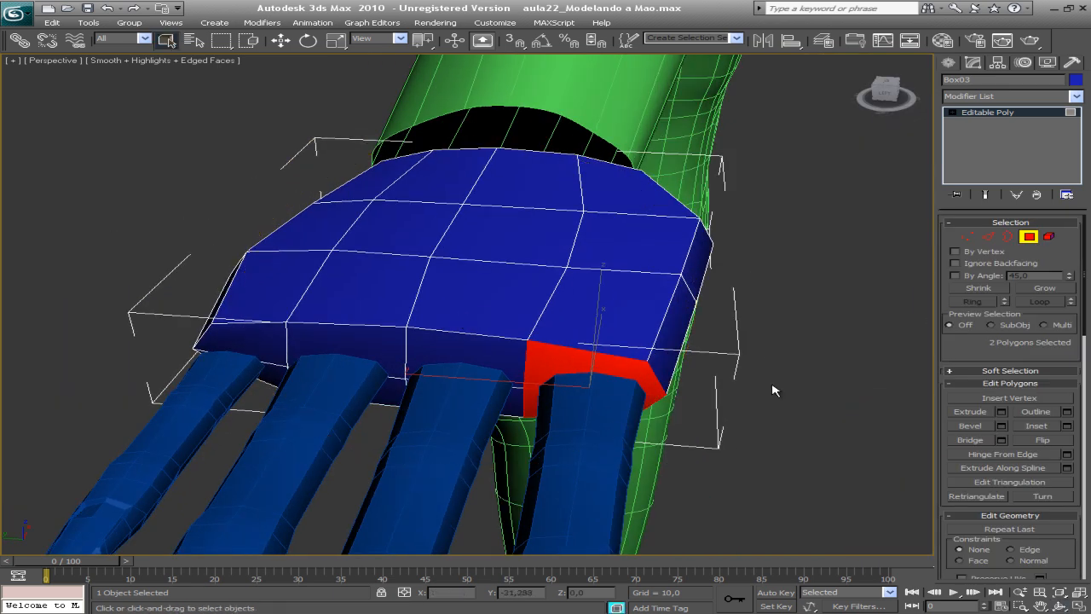
pyautogui.click(971, 412)
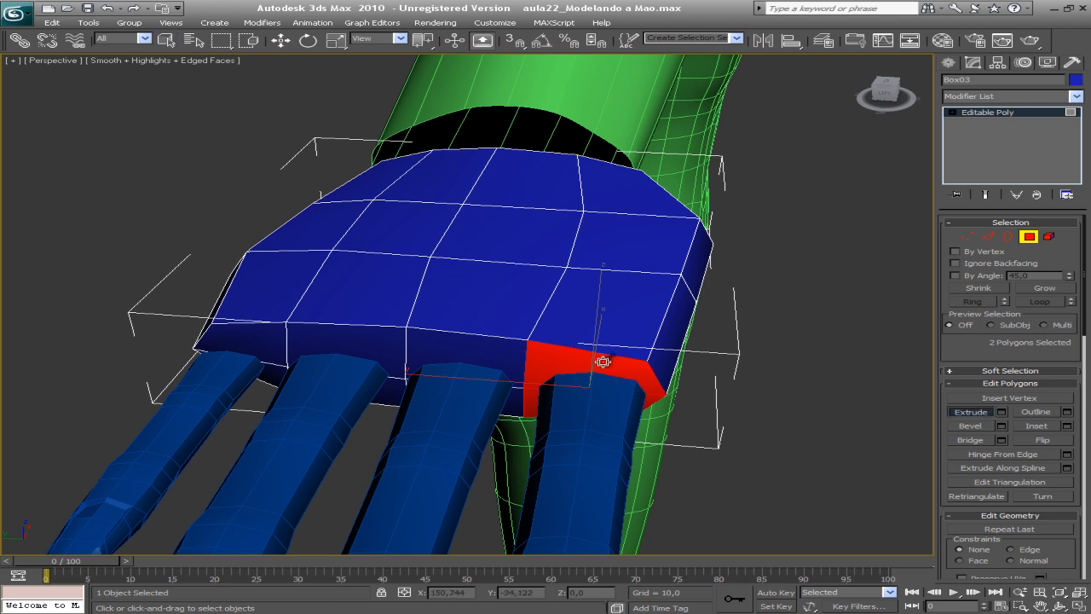
pyautogui.moveTo(603, 361); pyautogui.dragTo(601, 361)
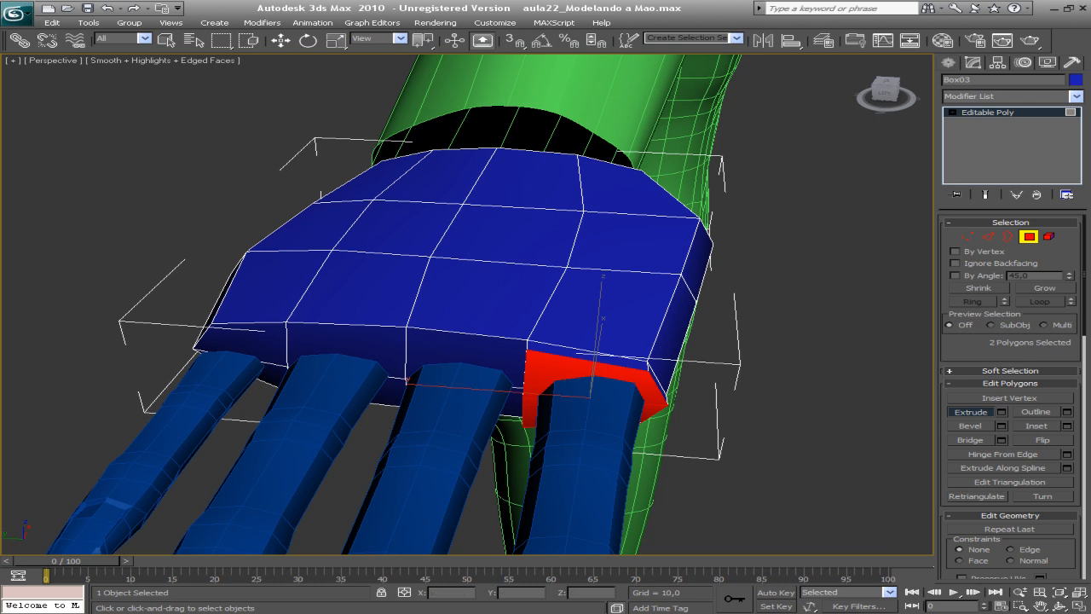
# Step: Scale the extruded end face down to the finger's size and move its upper inner corner vertex toward the finger base
pyautogui.press('r')
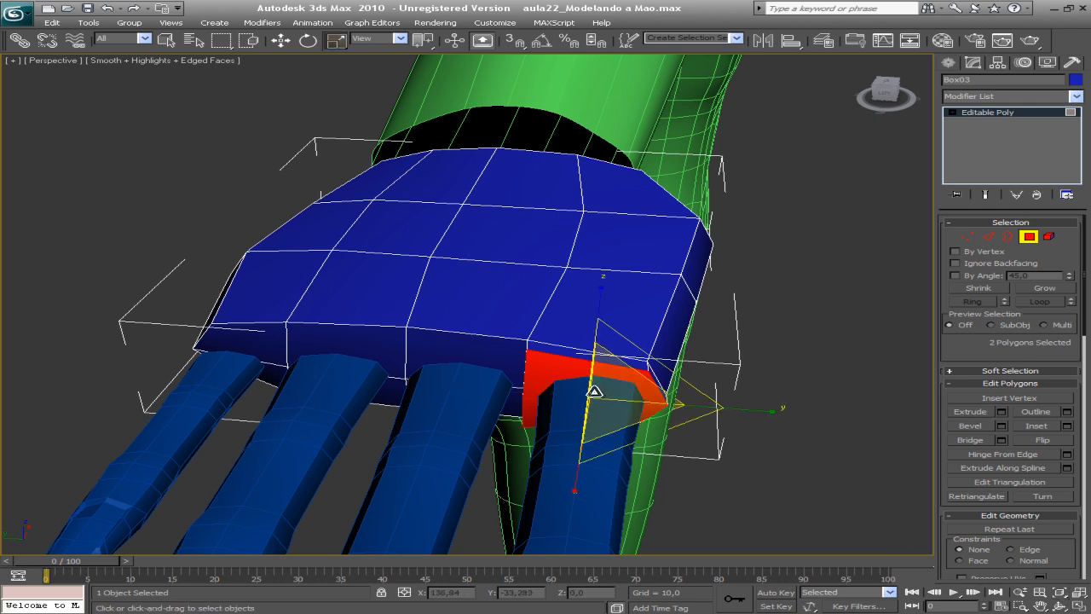
pyautogui.moveTo(585, 397); pyautogui.dragTo(556, 416)
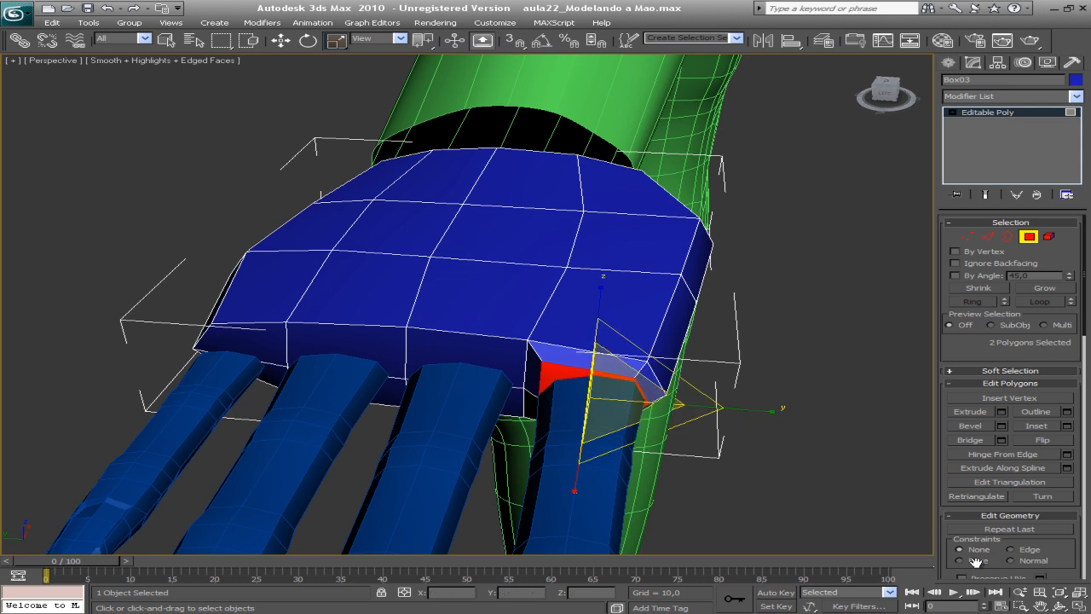
pyautogui.click(1060, 605)
pyautogui.moveTo(494, 329); pyautogui.dragTo(404, 265)
pyautogui.scroll(6, 398, 312)
pyautogui.press('1')
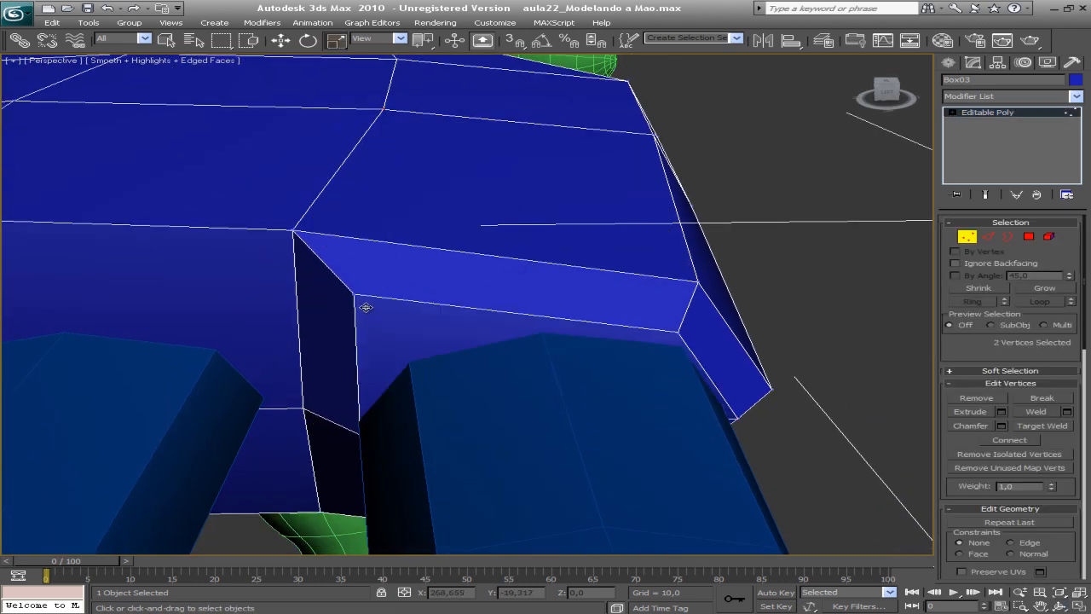
pyautogui.press('w')
pyautogui.click(354, 296)
pyautogui.moveTo(291, 253); pyautogui.dragTo(343, 312)
# Step: Move the two extruded end polygons slightly back toward the wrist so the extrusion is shorter
pyautogui.press('F3')
pyautogui.moveTo(394, 366)
pyautogui.keyDown('alt'); pyautogui.mouseDown(button='middle')
pyautogui.moveTo(399, 340)
pyautogui.moveTo(231, 319)
pyautogui.moveTo(452, 352)
pyautogui.moveTo(450, 333)
pyautogui.moveTo(594, 267)
pyautogui.moveTo(626, 173)
pyautogui.moveTo(641, 240)
pyautogui.mouseUp(button='middle'); pyautogui.keyUp('alt')
pyautogui.press('F3')
pyautogui.moveTo(509, 301)
pyautogui.keyDown('alt'); pyautogui.mouseDown(button='middle')
pyautogui.moveTo(494, 341)
pyautogui.moveTo(466, 346)
pyautogui.moveTo(472, 335)
pyautogui.mouseUp(button='middle'); pyautogui.keyUp('alt')
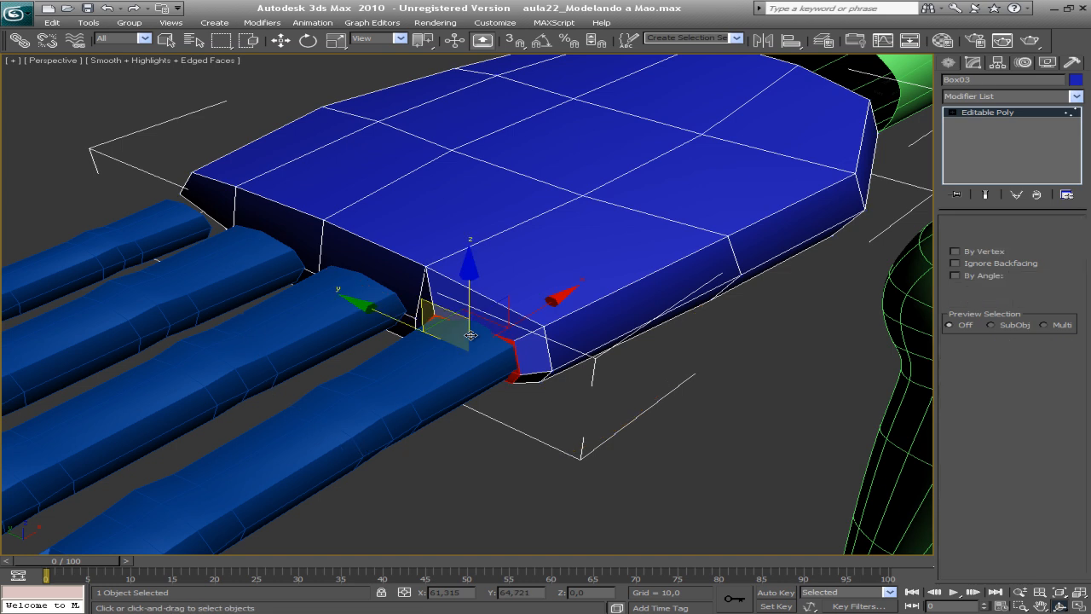
pyautogui.press('4')
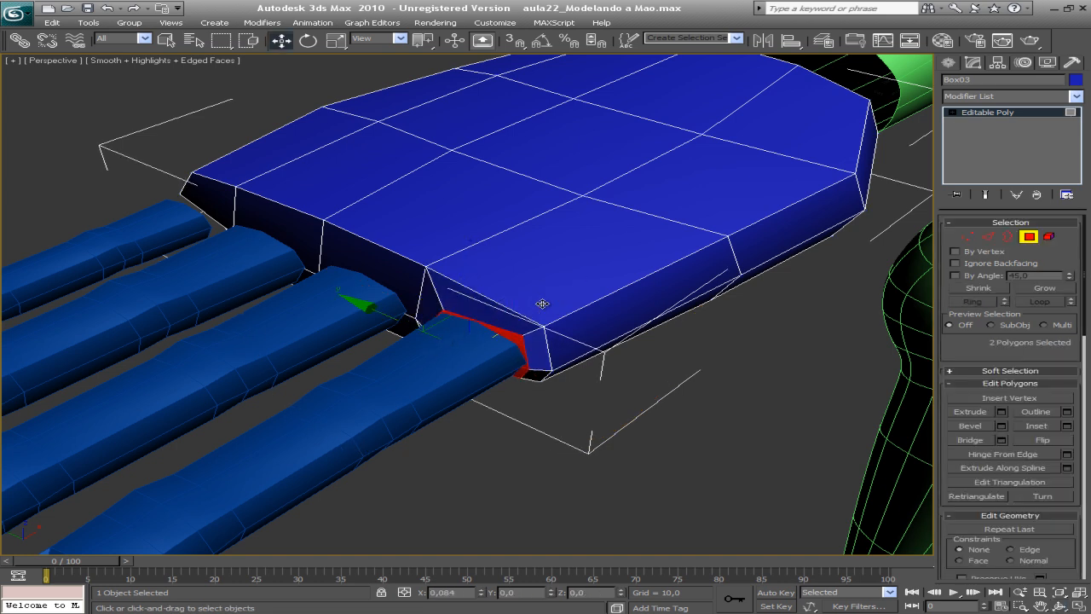
pyautogui.moveTo(536, 306); pyautogui.dragTo(540, 304)
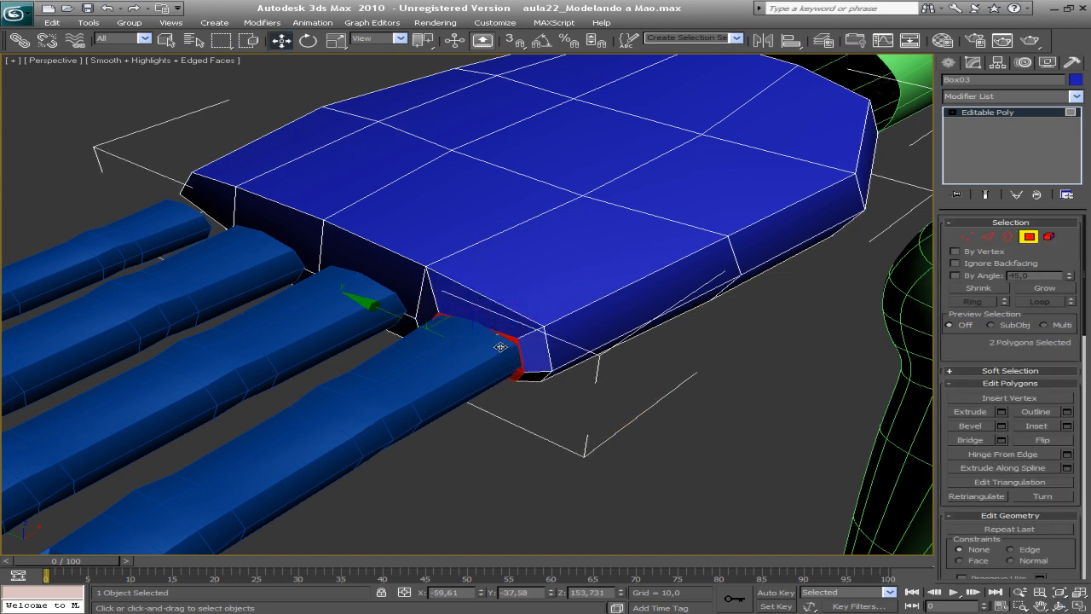
# Step: Move the end face's inner vertex on the palm's underside toward the base of the outer finger
pyautogui.keyDown('alt'); pyautogui.moveTo(533, 355); pyautogui.dragTo(489, 284, button='middle'); pyautogui.keyUp('alt')
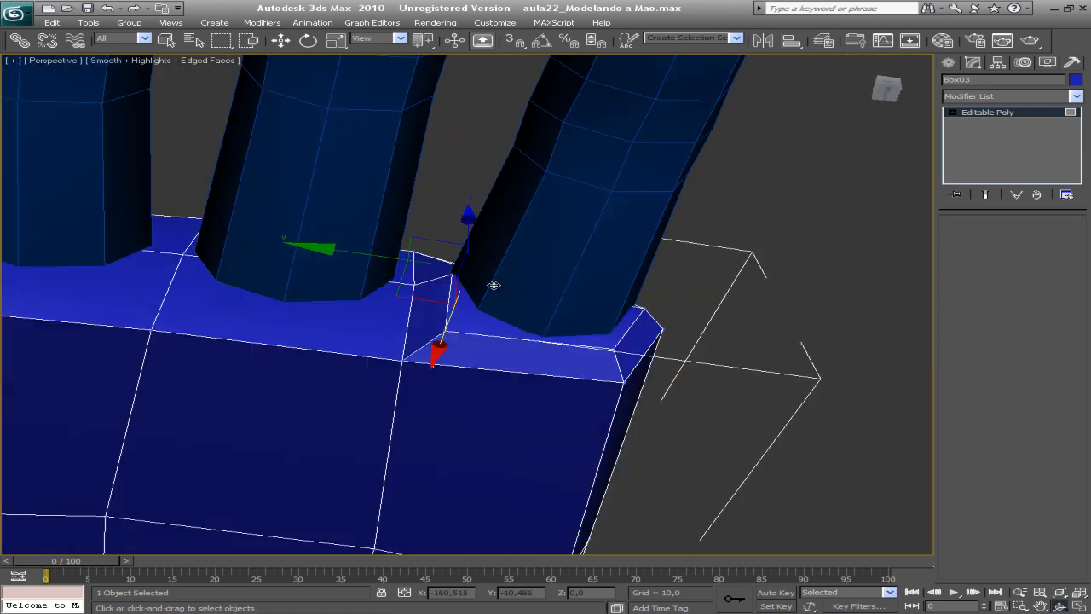
pyautogui.press('1')
pyautogui.click(441, 327)
pyautogui.moveTo(401, 300); pyautogui.dragTo(424, 291)
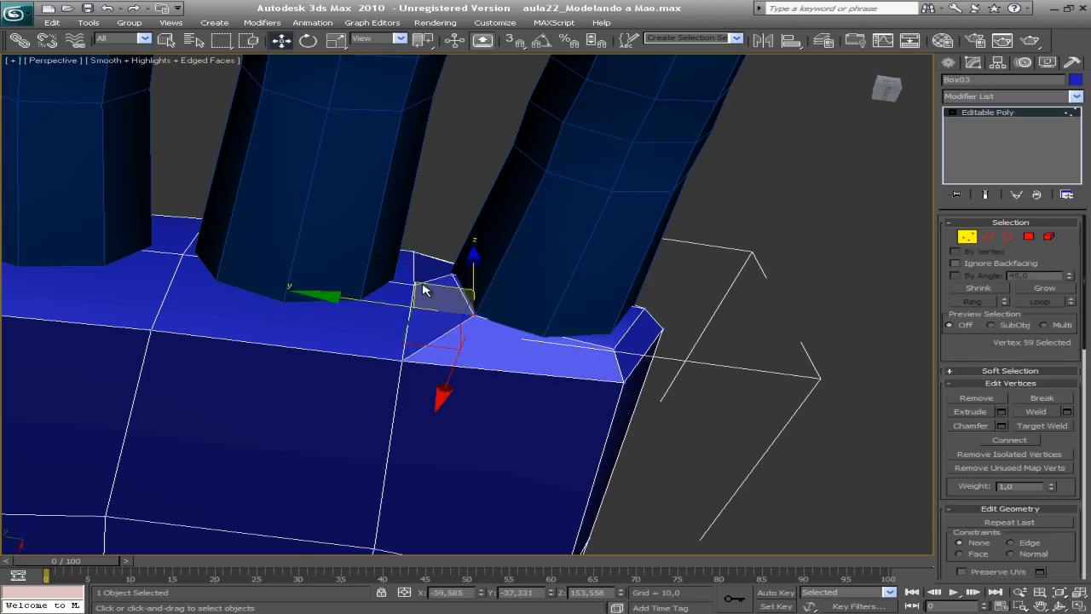
pyautogui.click(611, 348)
pyautogui.moveTo(551, 314); pyautogui.dragTo(423, 418)
pyautogui.hotkey('ctrl', 'r')
pyautogui.rightClick(467, 336)
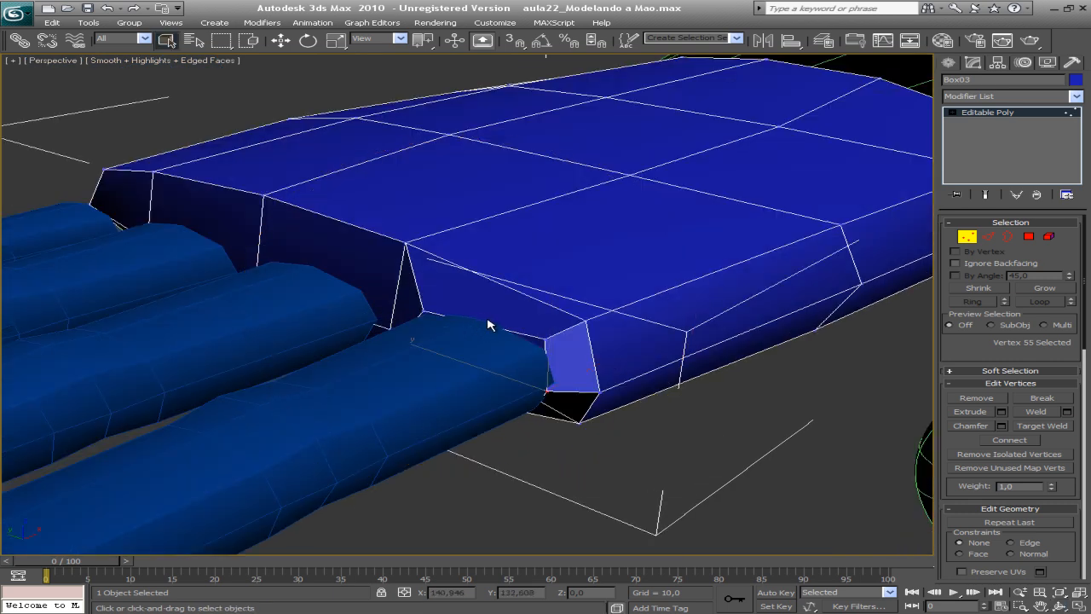
# Step: On the palm's upper surface, connect the end face's top edge with the two parallel edges behind it
pyautogui.press('2')
pyautogui.click(515, 333)
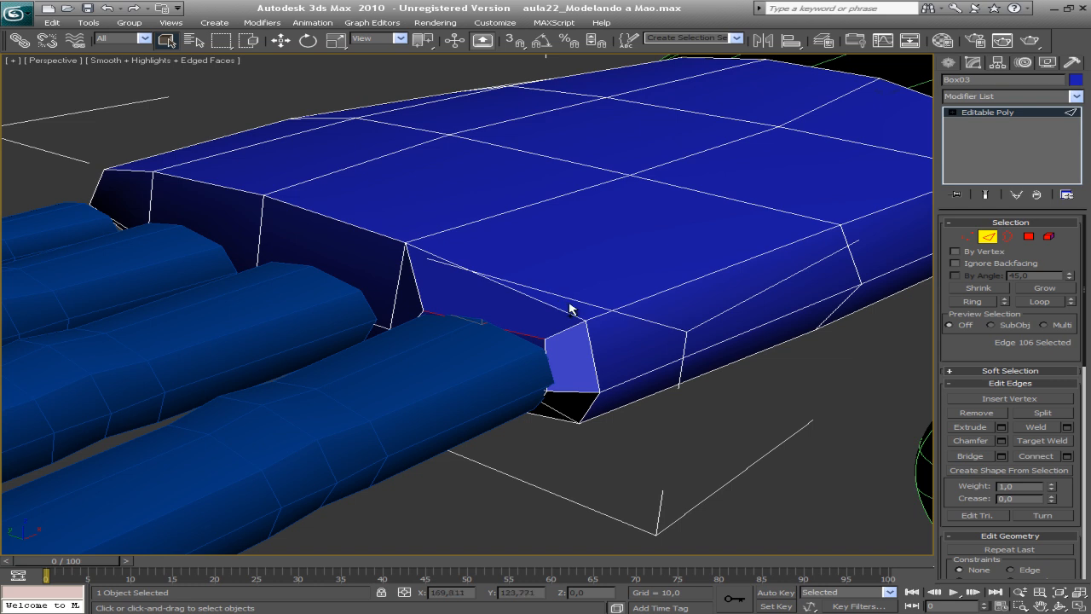
pyautogui.hotkey('ctrl', 'r')
pyautogui.moveTo(526, 298); pyautogui.dragTo(499, 316)
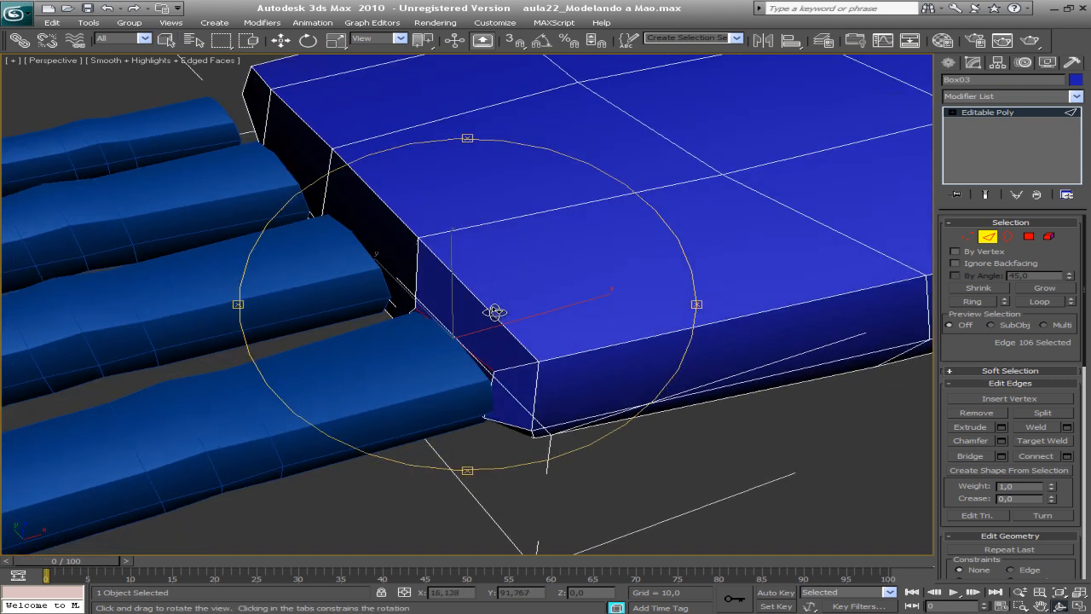
pyautogui.rightClick(495, 312)
pyautogui.keyDown('ctrl'); pyautogui.click(488, 313); pyautogui.keyUp('ctrl')
pyautogui.keyDown('ctrl'); pyautogui.click(812, 222); pyautogui.keyUp('ctrl')
pyautogui.click(1036, 456)
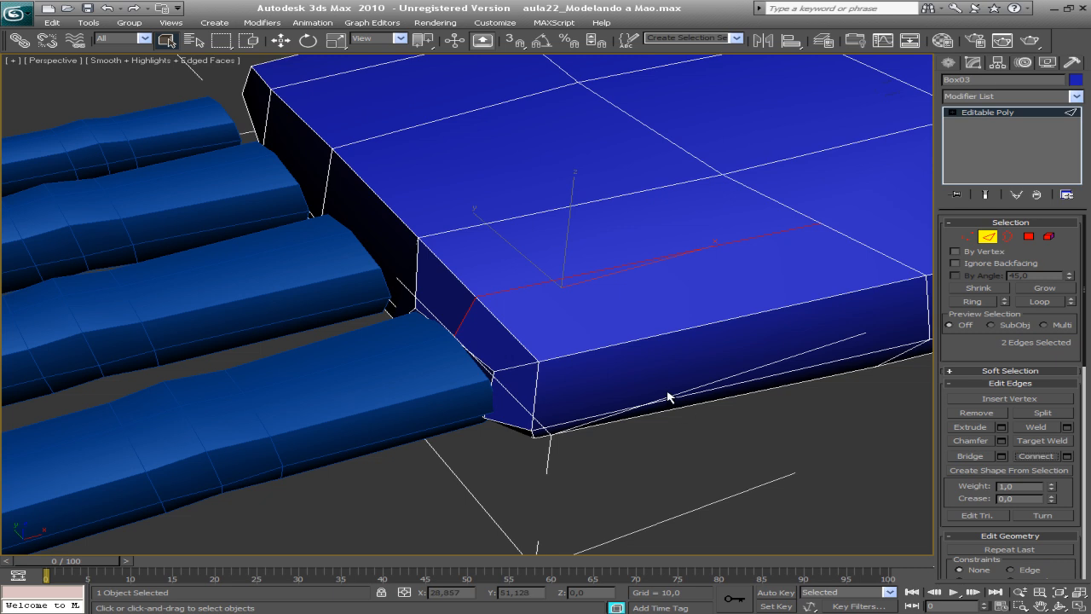
# Step: On the palm's underside, connect the end face's bottom edge with the two parallel edges behind it
pyautogui.hotkey('ctrl', 'r')
pyautogui.moveTo(446, 316); pyautogui.dragTo(496, 179)
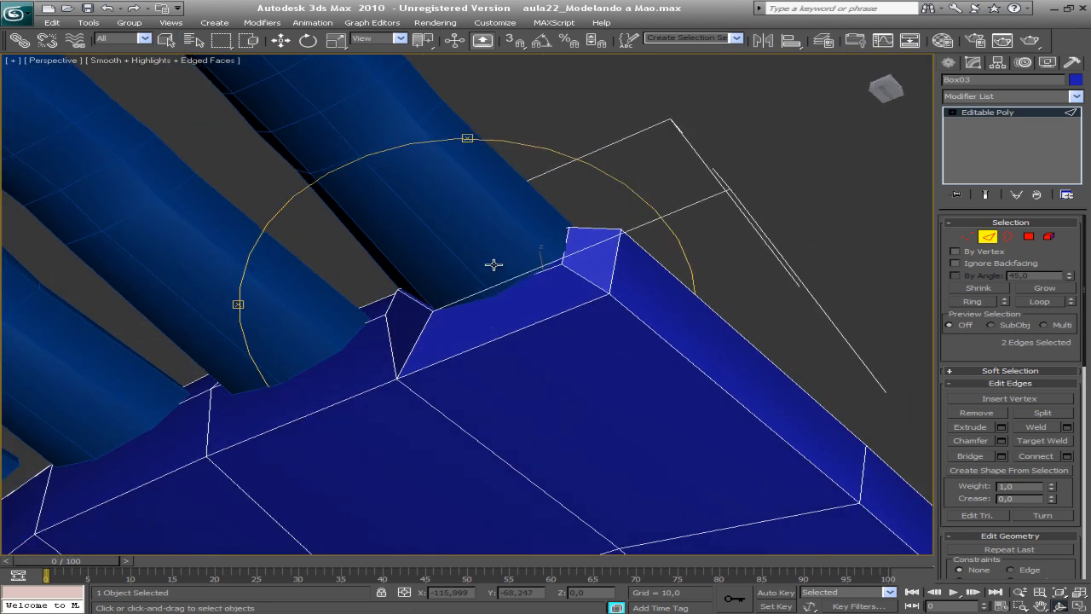
pyautogui.rightClick(493, 265)
pyautogui.click(493, 287)
pyautogui.keyDown('ctrl'); pyautogui.click(525, 328); pyautogui.keyUp('ctrl')
pyautogui.keyDown('ctrl'); pyautogui.click(747, 528); pyautogui.keyUp('ctrl')
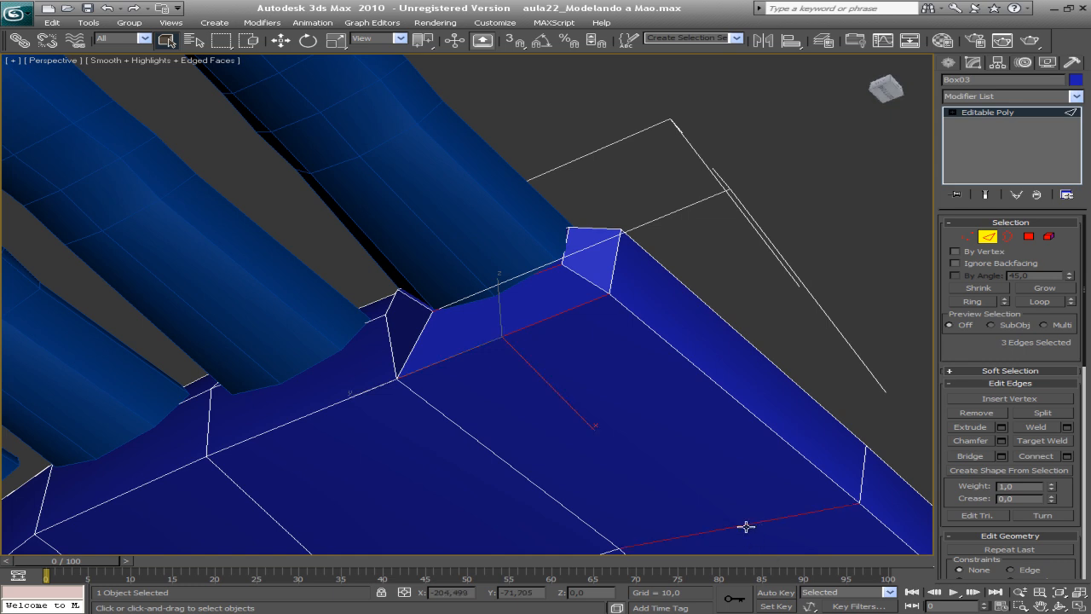
pyautogui.click(1036, 455)
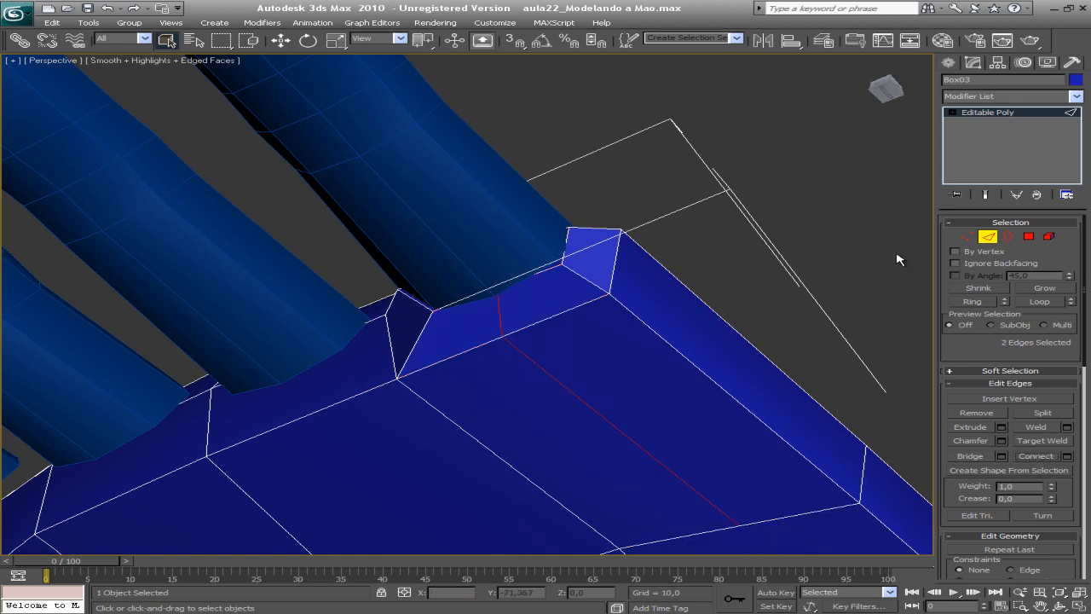
# Step: Lower the new middle vertex on the end face's bottom edge to follow the finger's underside
pyautogui.click(966, 236)
pyautogui.click(499, 296)
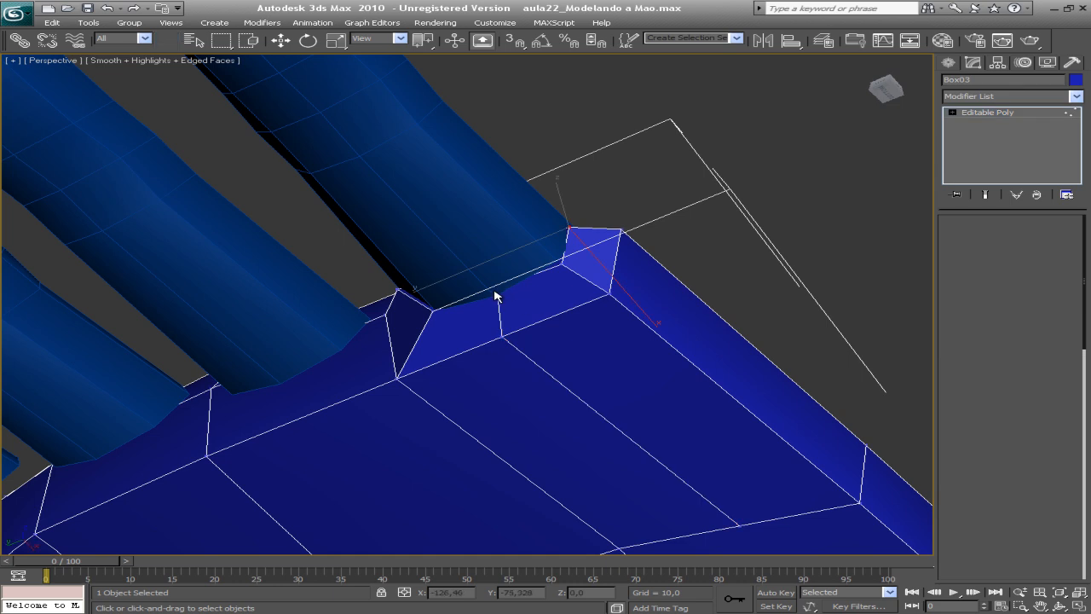
pyautogui.hotkey('ctrl', 'z')
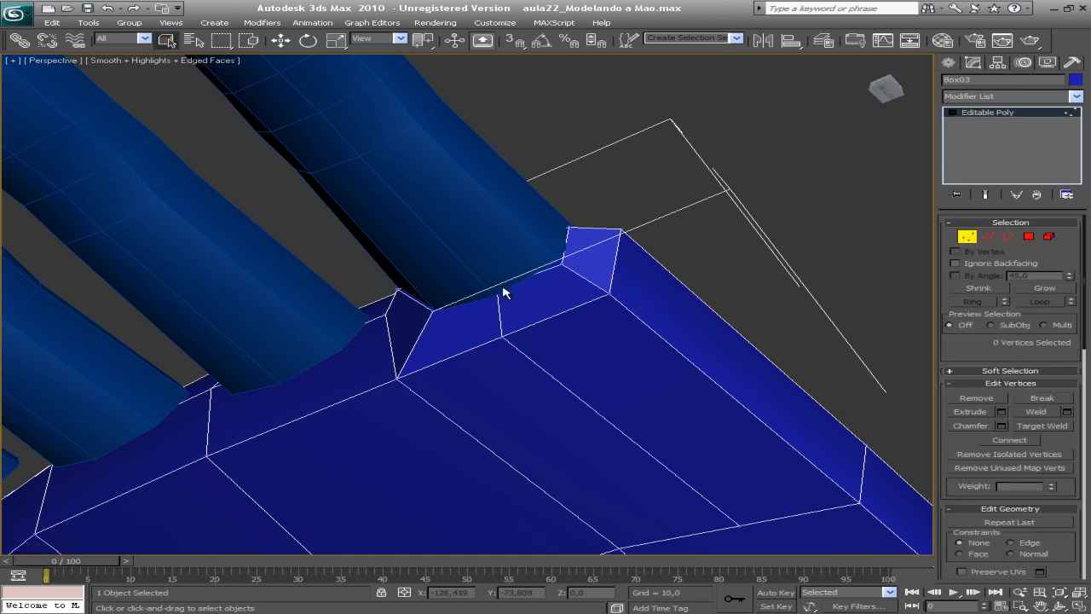
pyautogui.press('F3')
pyautogui.click(494, 287)
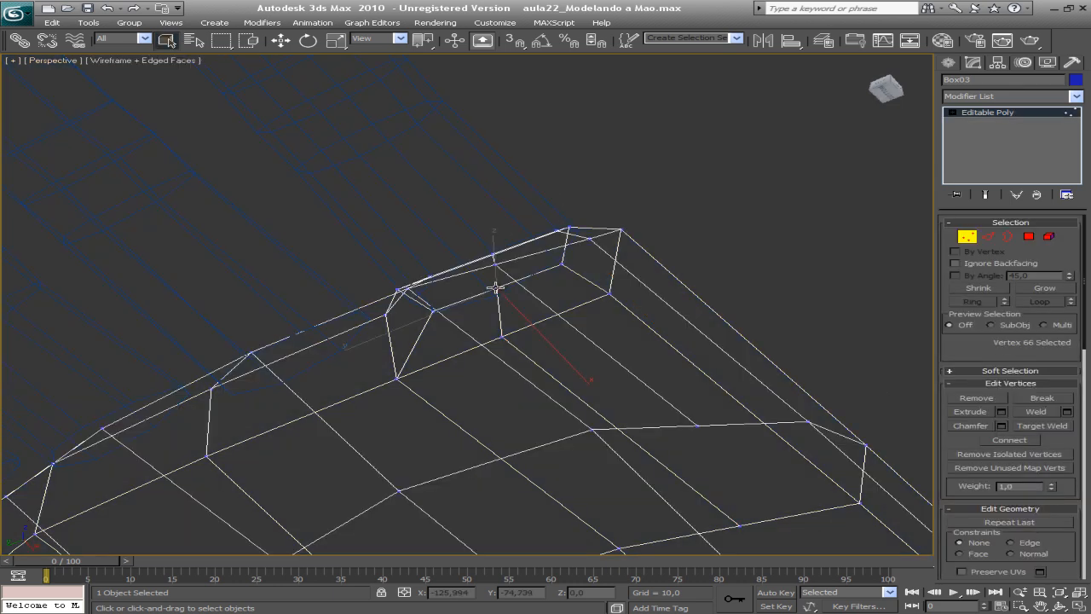
pyautogui.press('F3')
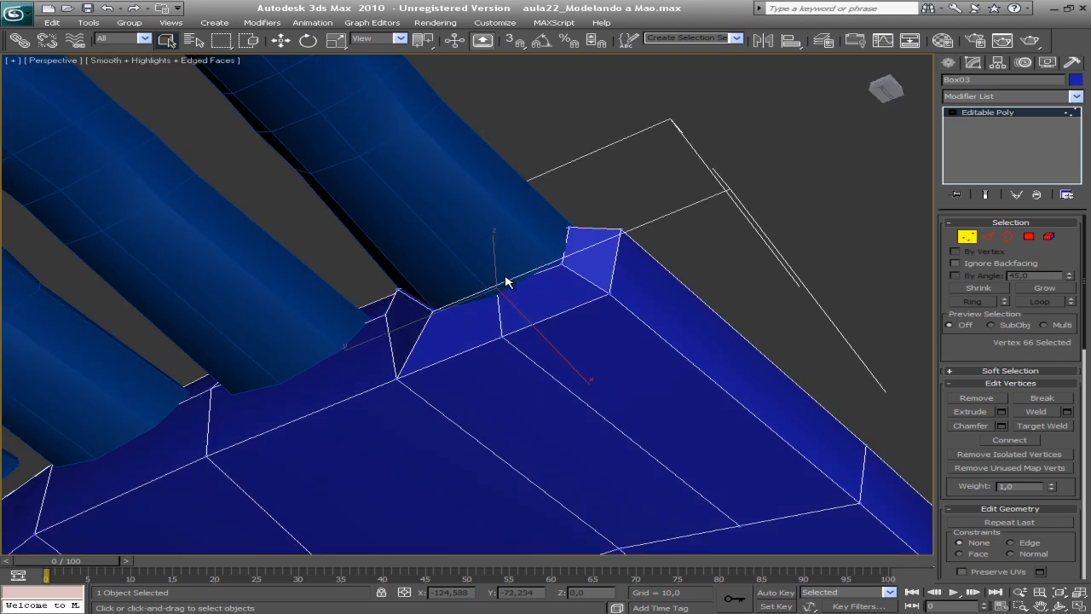
pyautogui.press('w')
pyautogui.moveTo(495, 255); pyautogui.dragTo(495, 280)
# Step: Raise the new middle vertex on the end face's top edge slightly to follow the finger's rounded top
pyautogui.click(1063, 606)
pyautogui.moveTo(518, 316); pyautogui.dragTo(474, 417)
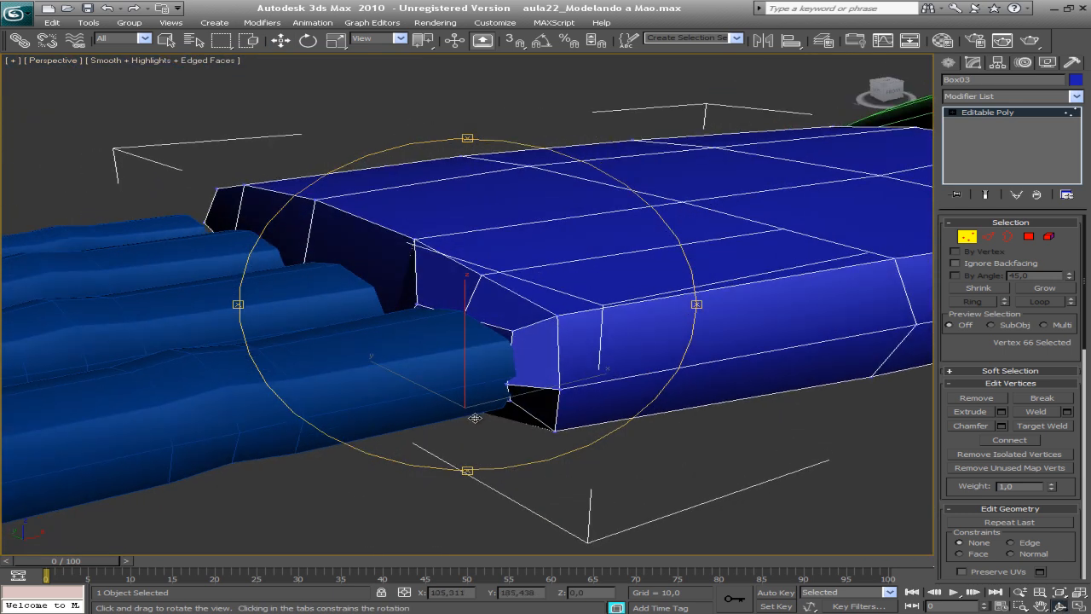
pyautogui.rightClick(480, 341)
pyautogui.click(466, 310)
pyautogui.moveTo(464, 241); pyautogui.dragTo(464, 237)
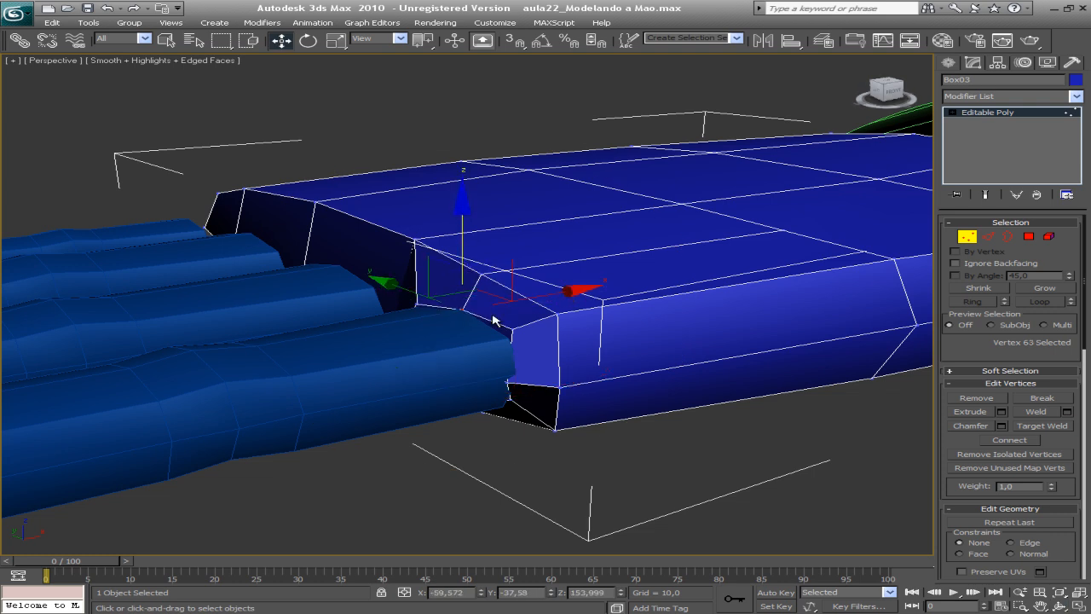
# Step: Move the end face's outer side vertex toward the wrist and slightly up, and lower its upper outer corner vertex slightly
pyautogui.click(506, 384)
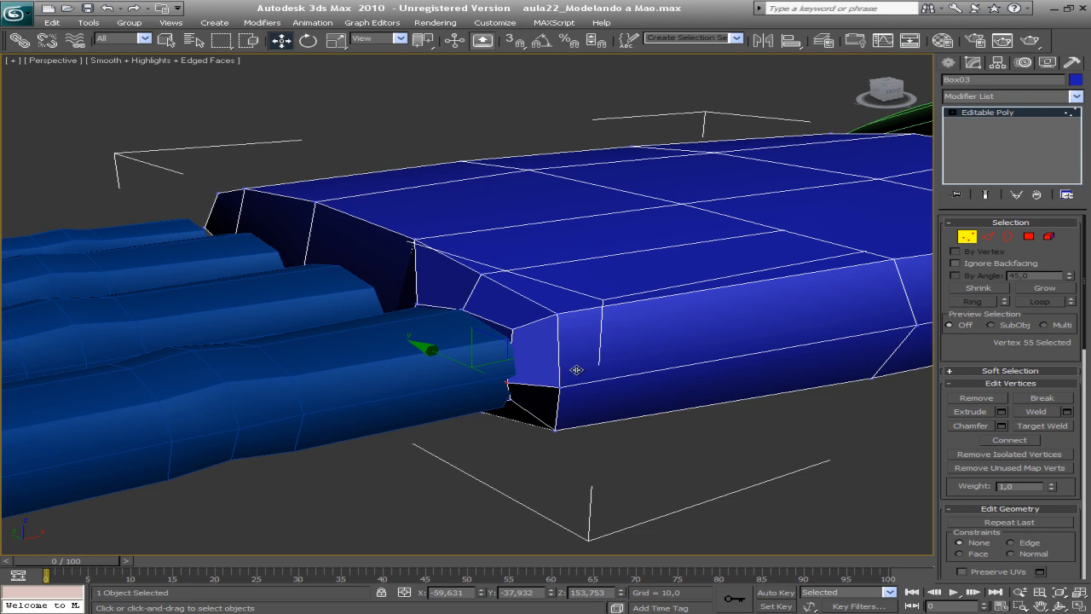
pyautogui.moveTo(580, 368); pyautogui.dragTo(594, 364)
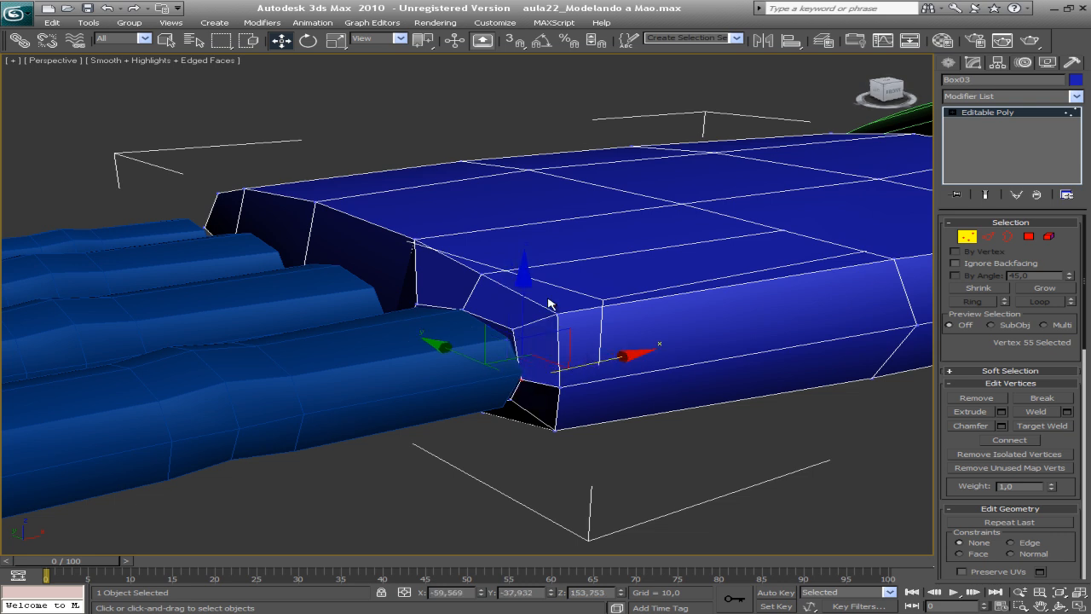
pyautogui.moveTo(520, 298); pyautogui.dragTo(521, 291)
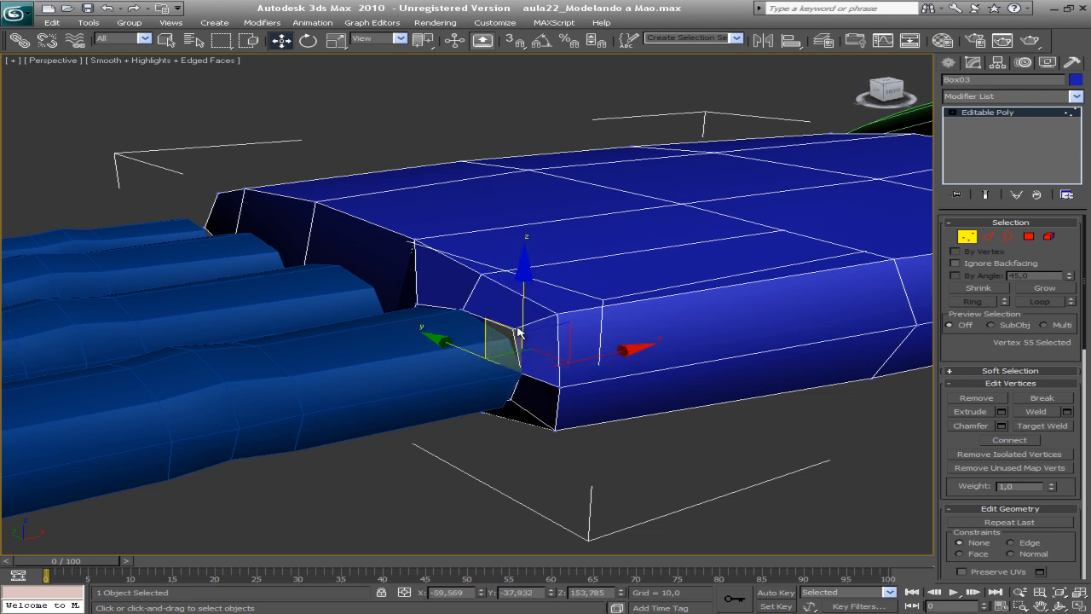
pyautogui.click(514, 328)
pyautogui.moveTo(514, 248); pyautogui.dragTo(514, 257)
# Step: Move the end face's inner side vertex, between the two neighbouring fingers, back toward the wrist
pyautogui.keyDown('alt'); pyautogui.moveTo(519, 257); pyautogui.dragTo(651, 297, button='middle'); pyautogui.keyUp('alt')
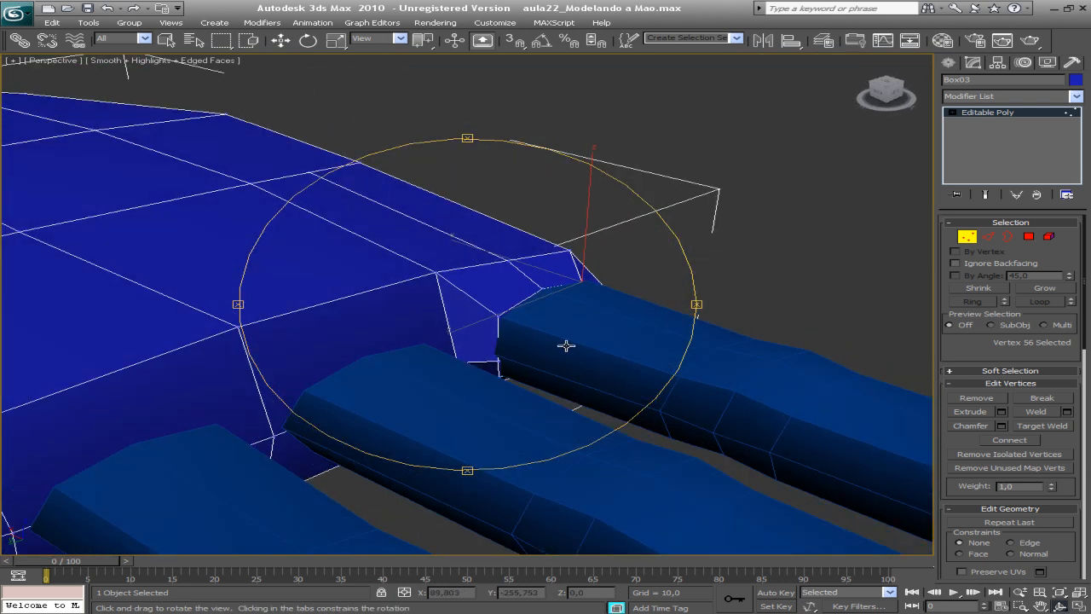
pyautogui.press('w')
pyautogui.click(500, 362)
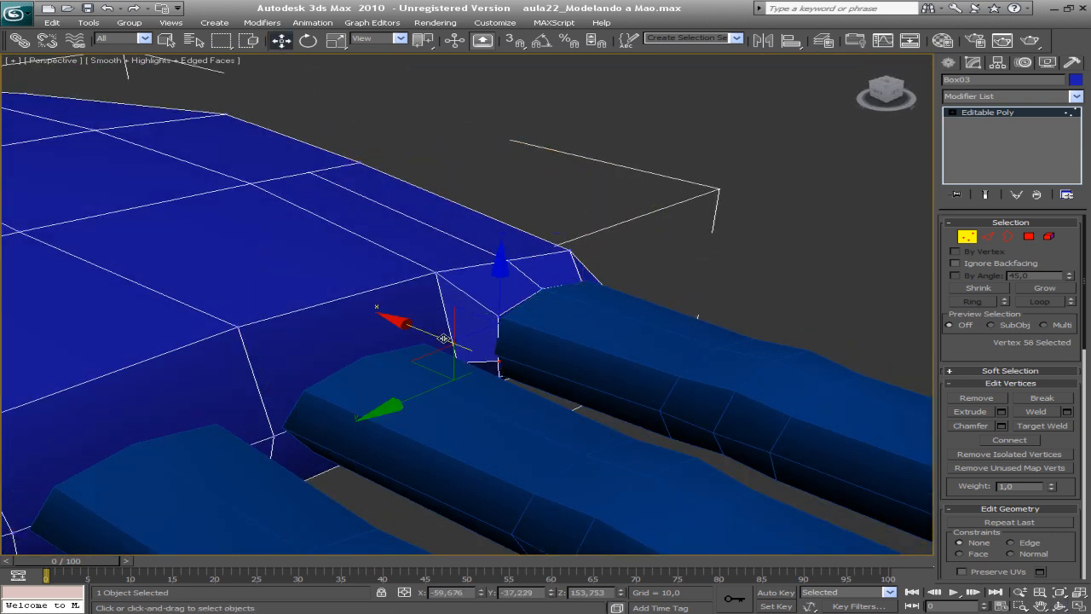
pyautogui.moveTo(437, 322); pyautogui.dragTo(418, 313)
# Step: Delete the socket's end polygons facing the index finger, leaving the socket open
pyautogui.moveTo(531, 366)
pyautogui.mouseDown(button='middle')
pyautogui.moveTo(452, 310)
pyautogui.moveTo(383, 316)
pyautogui.moveTo(304, 214)
pyautogui.moveTo(342, 199)
pyautogui.moveTo(290, 332)
pyautogui.moveTo(244, 304)
pyautogui.mouseUp(button='middle')
pyautogui.press('F3')
pyautogui.keyDown('alt'); pyautogui.moveTo(483, 311); pyautogui.dragTo(468, 277, button='middle'); pyautogui.keyUp('alt')
pyautogui.click(1029, 236)
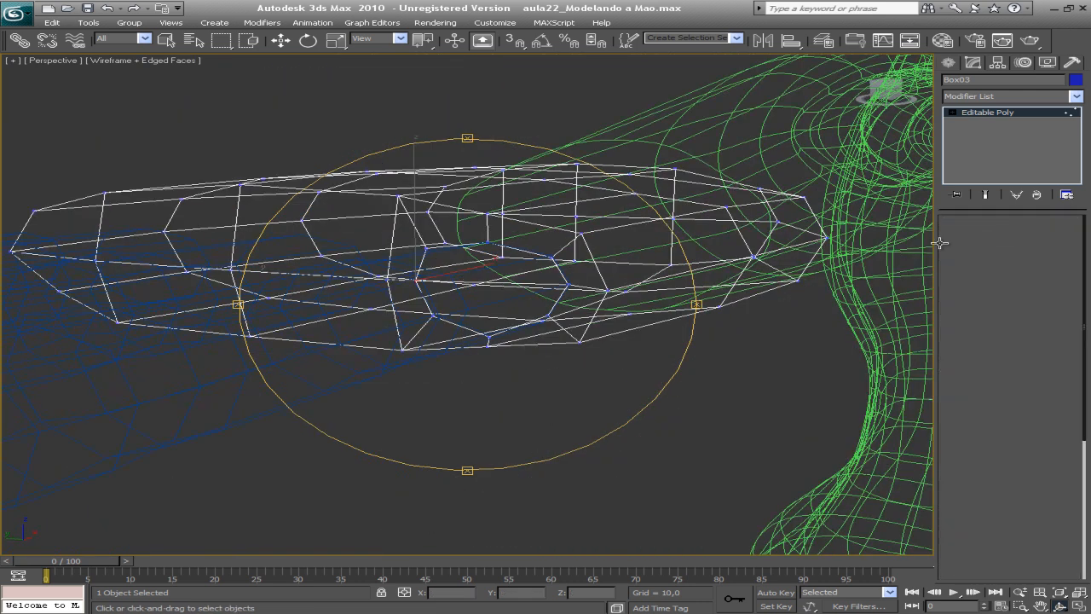
pyautogui.press('w')
pyautogui.click(512, 286)
pyautogui.press('Delete')
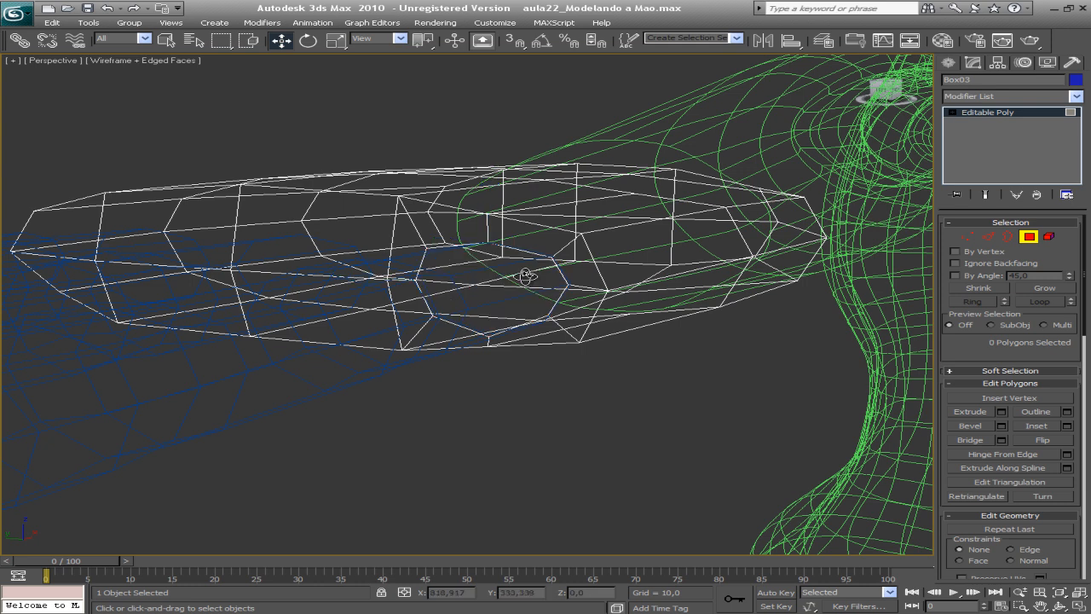
pyautogui.moveTo(527, 274)
pyautogui.keyDown('alt'); pyautogui.mouseDown(button='middle')
pyautogui.moveTo(438, 312)
pyautogui.moveTo(412, 278)
pyautogui.moveTo(487, 287)
pyautogui.moveTo(548, 321)
pyautogui.moveTo(503, 303)
pyautogui.mouseUp(button='middle'); pyautogui.keyUp('alt')
pyautogui.press('F3')
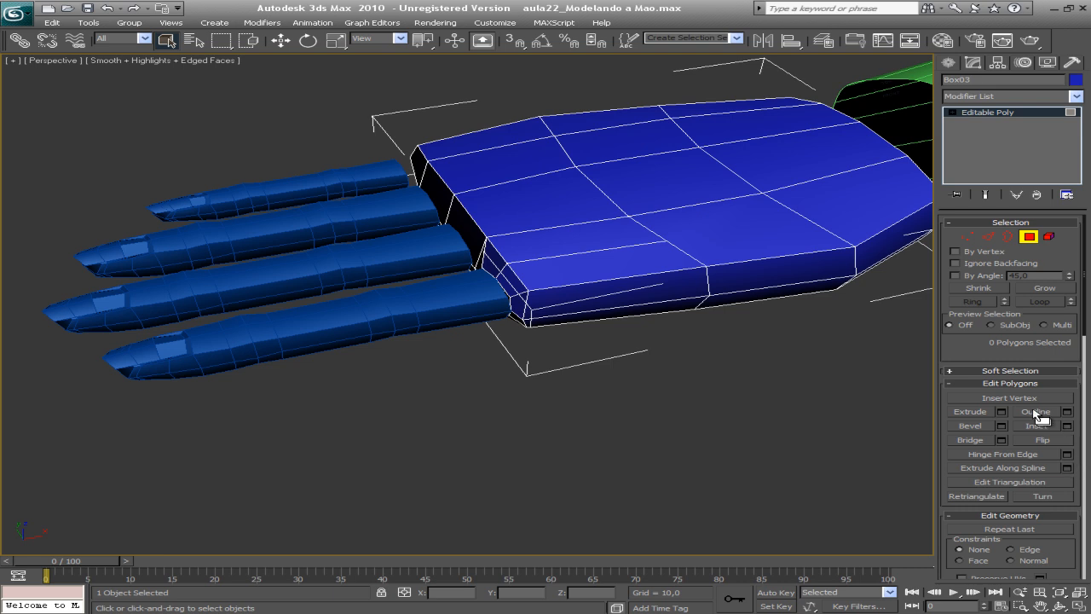
pyautogui.moveTo(1088, 331); pyautogui.dragTo(1088, 388)
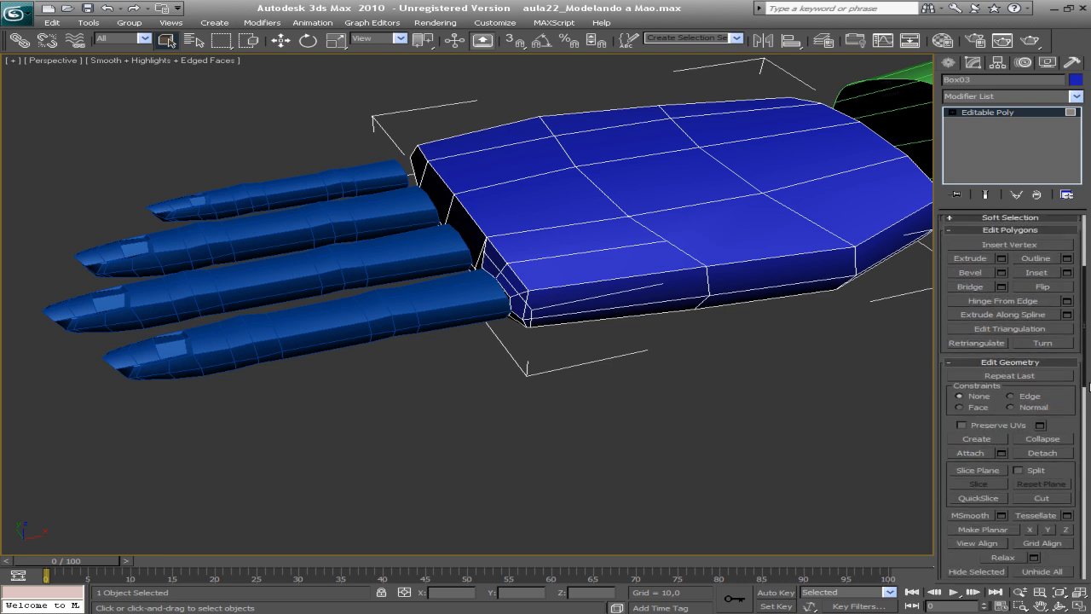
pyautogui.click(971, 454)
pyautogui.click(419, 300)
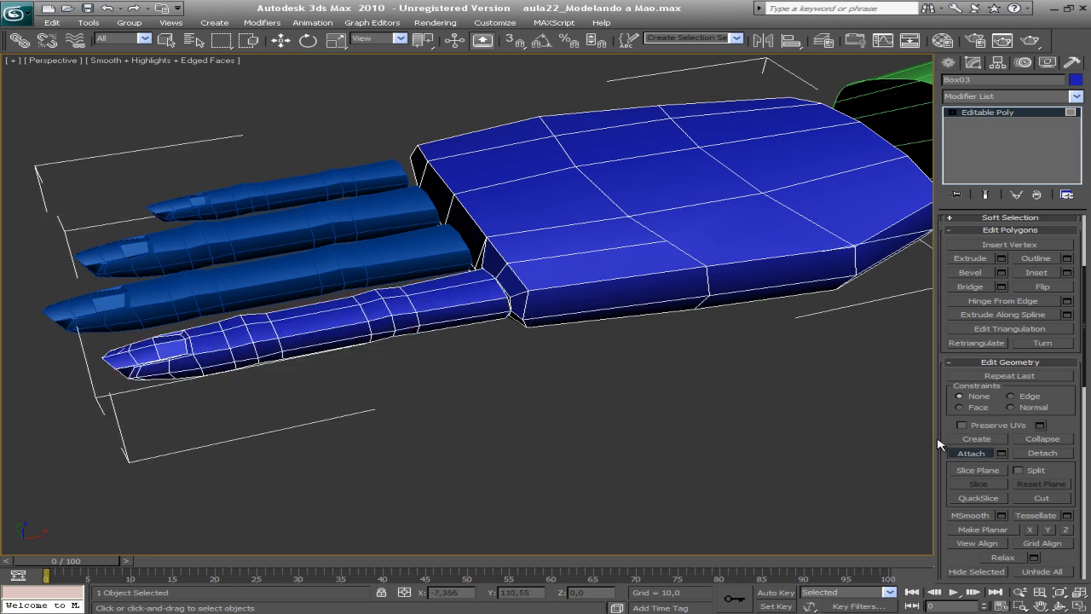
pyautogui.click(972, 454)
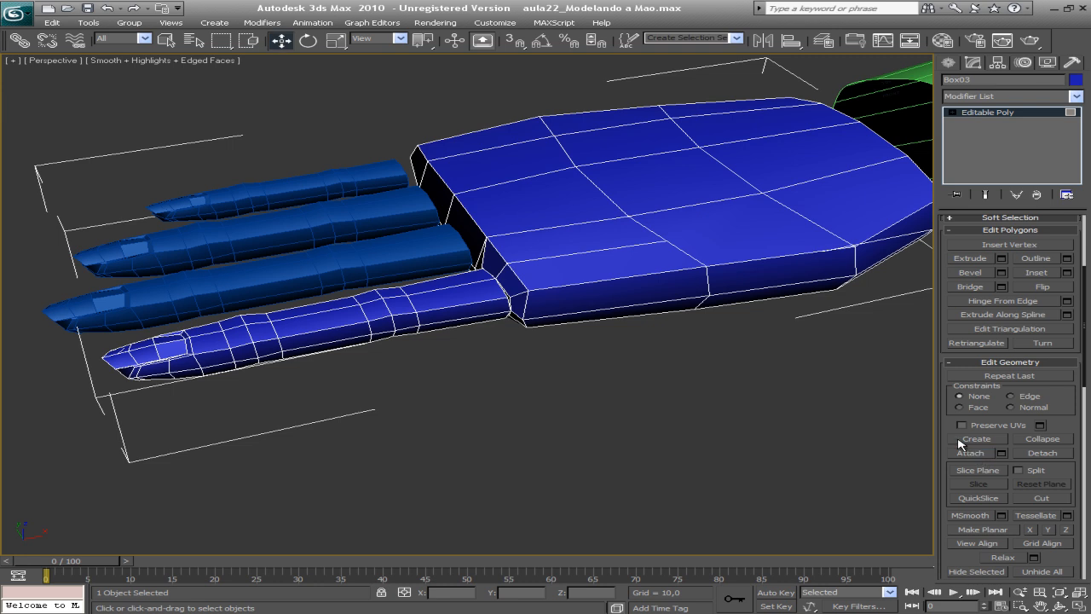
pyautogui.hotkey('ctrl', 'z')
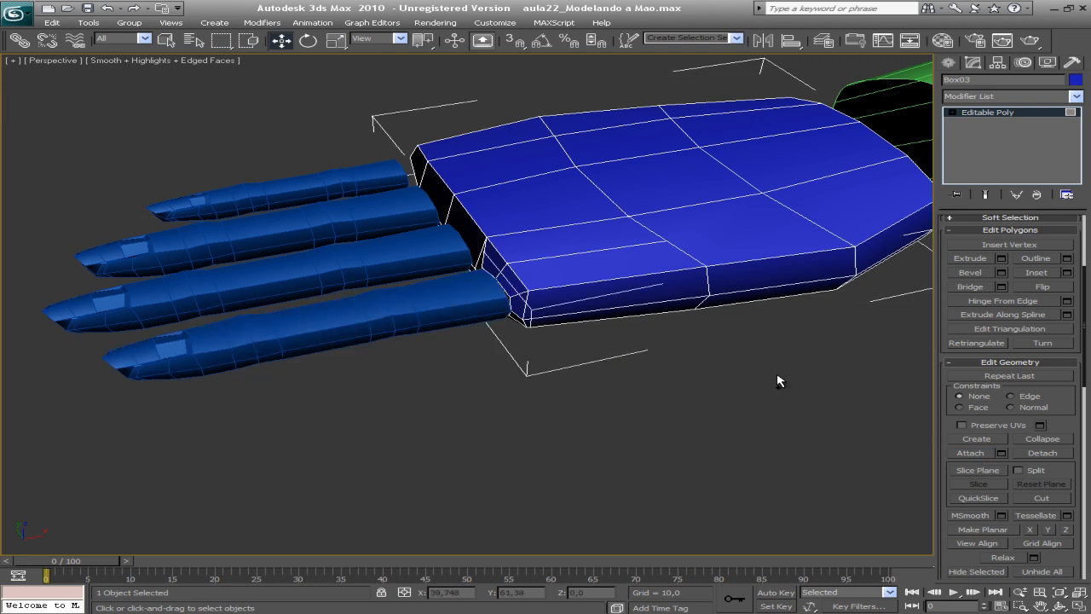
# Step: Attach the index finger to the palm's editable poly
pyautogui.click(972, 453)
pyautogui.click(402, 305)
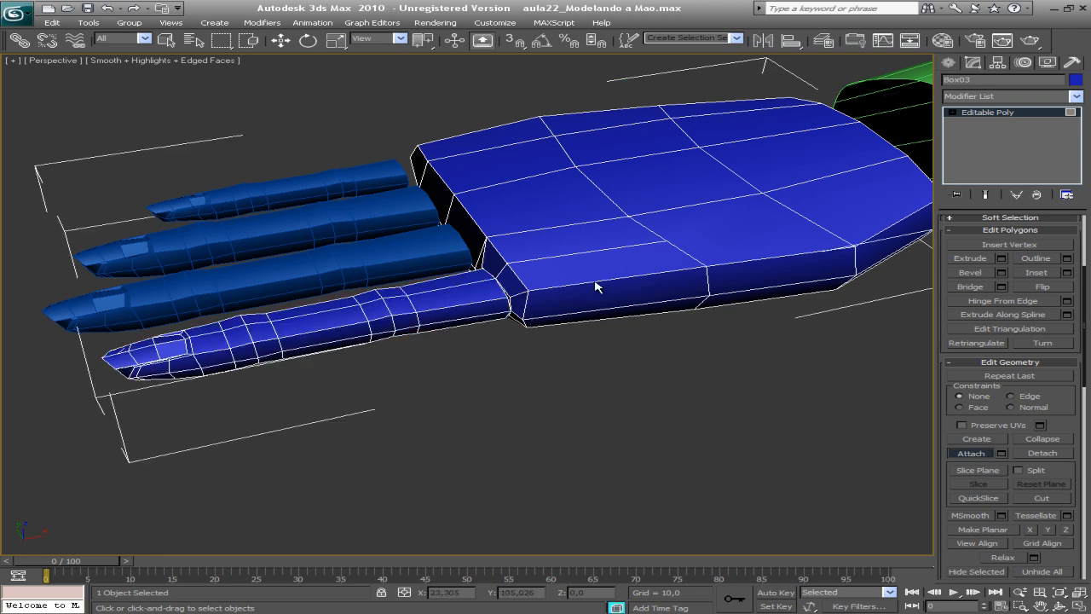
pyautogui.click(978, 455)
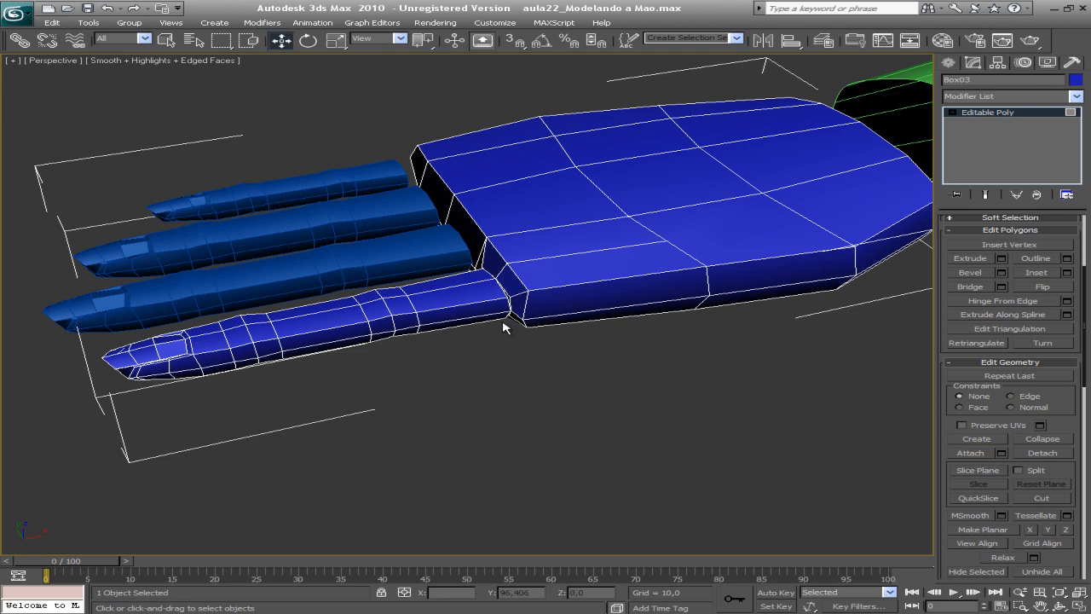
# Step: Collapse the upper outer corner vertices of the index finger's base and the palm socket into one
pyautogui.moveTo(578, 267)
pyautogui.mouseDown(button='middle')
pyautogui.moveTo(558, 310)
pyautogui.moveTo(512, 298)
pyautogui.moveTo(523, 316)
pyautogui.moveTo(444, 304)
pyautogui.mouseUp(button='middle')
pyautogui.scroll(2, 557, 307)
pyautogui.press('1')
pyautogui.scroll(2, 515, 327)
pyautogui.scroll(2, 514, 224)
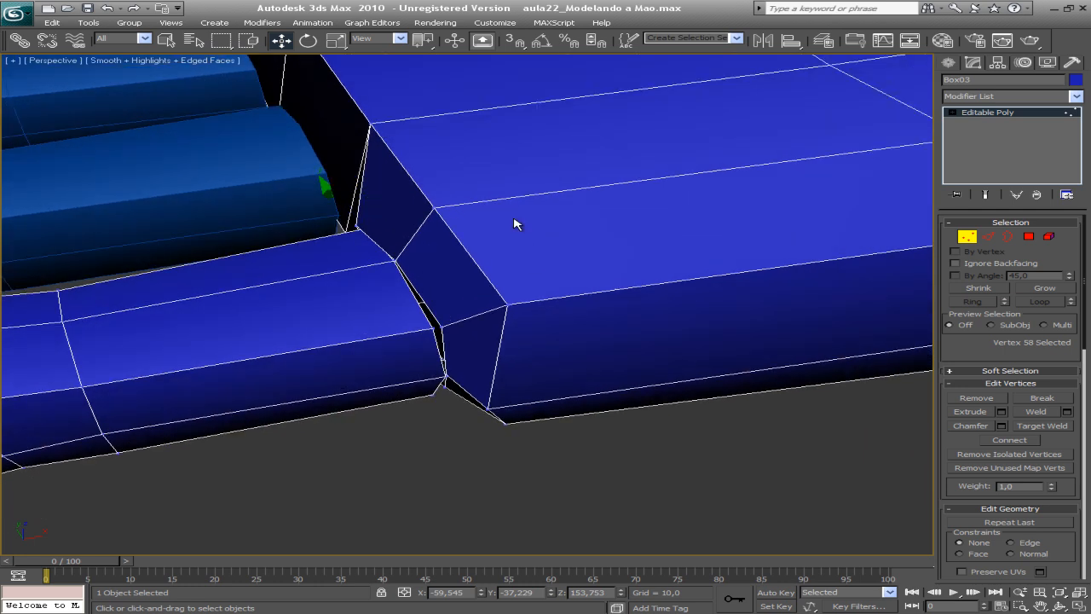
pyautogui.click(441, 327)
pyautogui.keyDown('ctrl'); pyautogui.click(440, 329); pyautogui.keyUp('ctrl')
pyautogui.press('q')
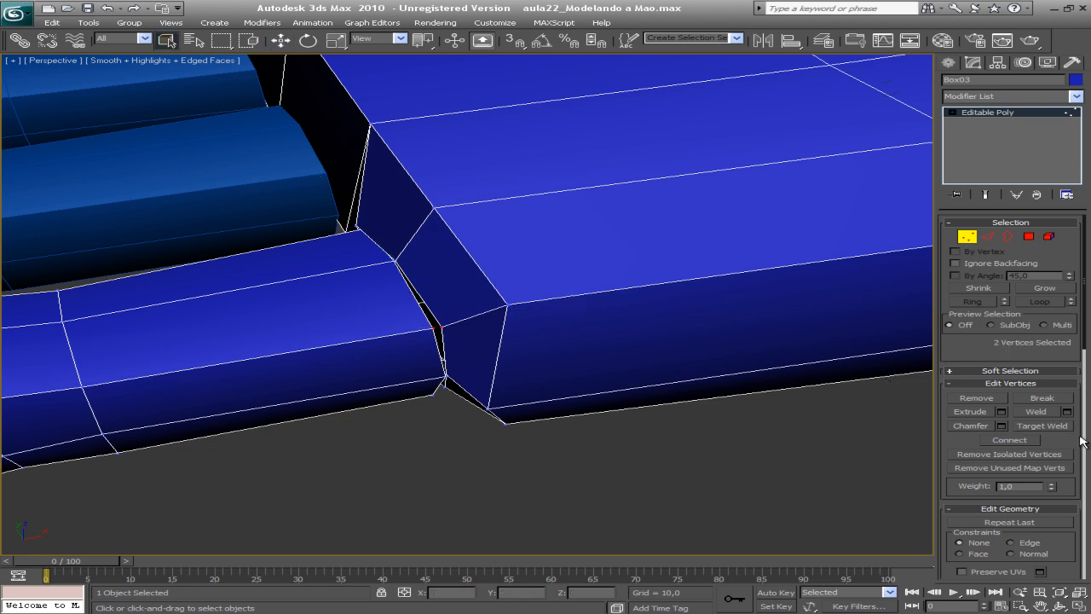
pyautogui.scroll(-3, 1088, 439)
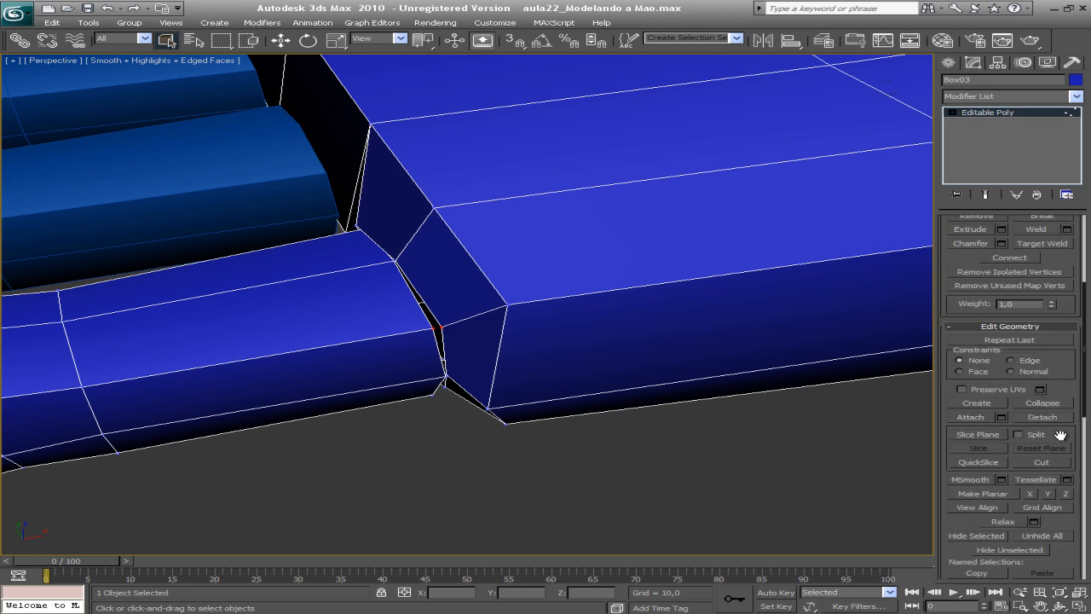
pyautogui.click(1049, 406)
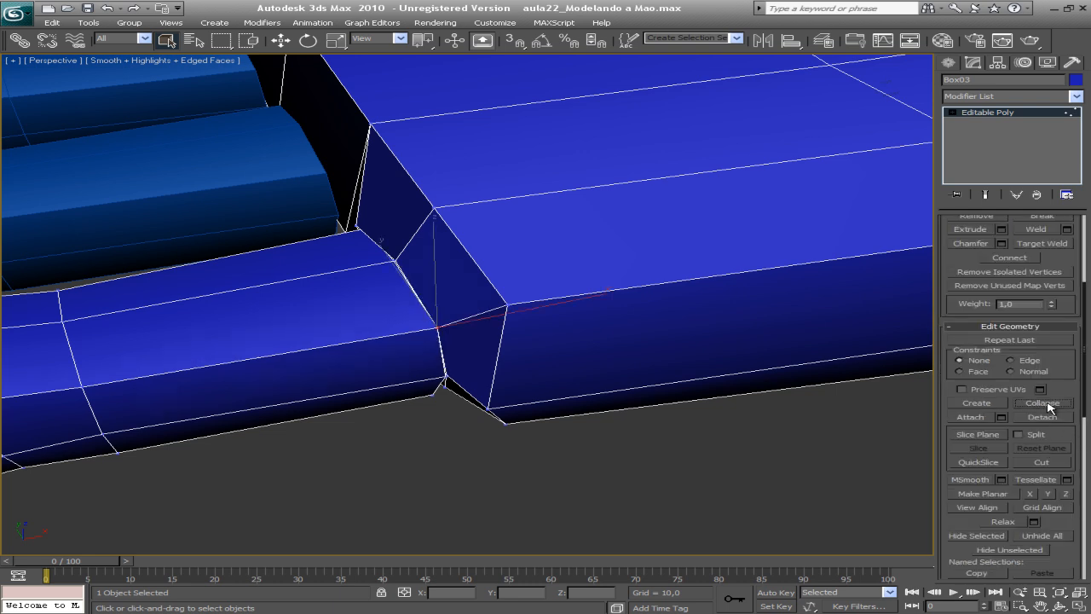
# Step: Collapse the top middle and upper inner vertex pairs where the index finger meets the socket
pyautogui.click(394, 258)
pyautogui.click(394, 258)
pyautogui.moveTo(468, 313); pyautogui.dragTo(502, 309, button='middle')
pyautogui.scroll(5, 496, 309)
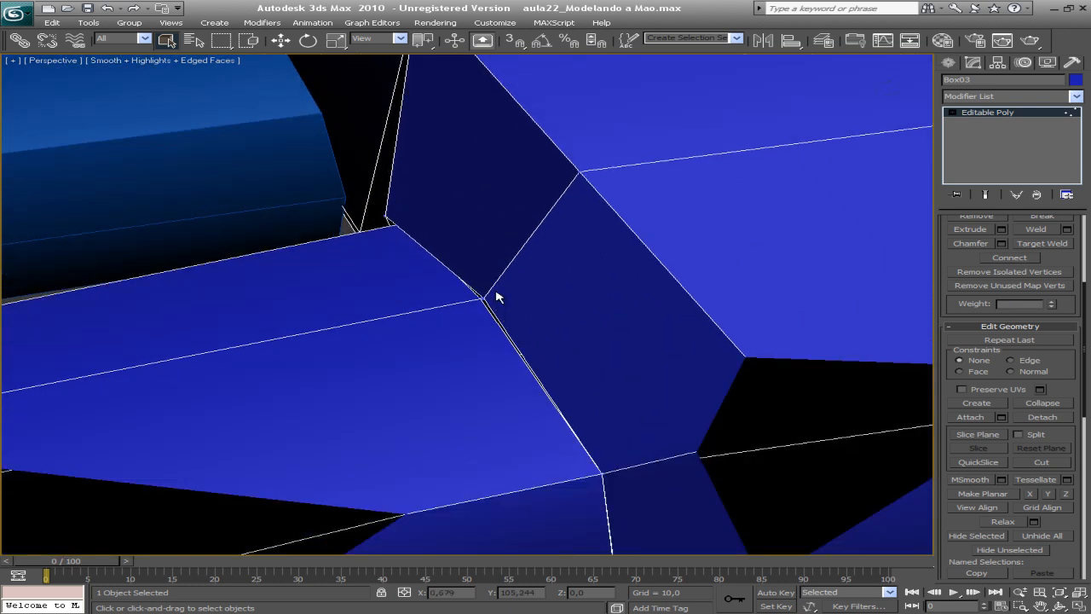
pyautogui.click(482, 298)
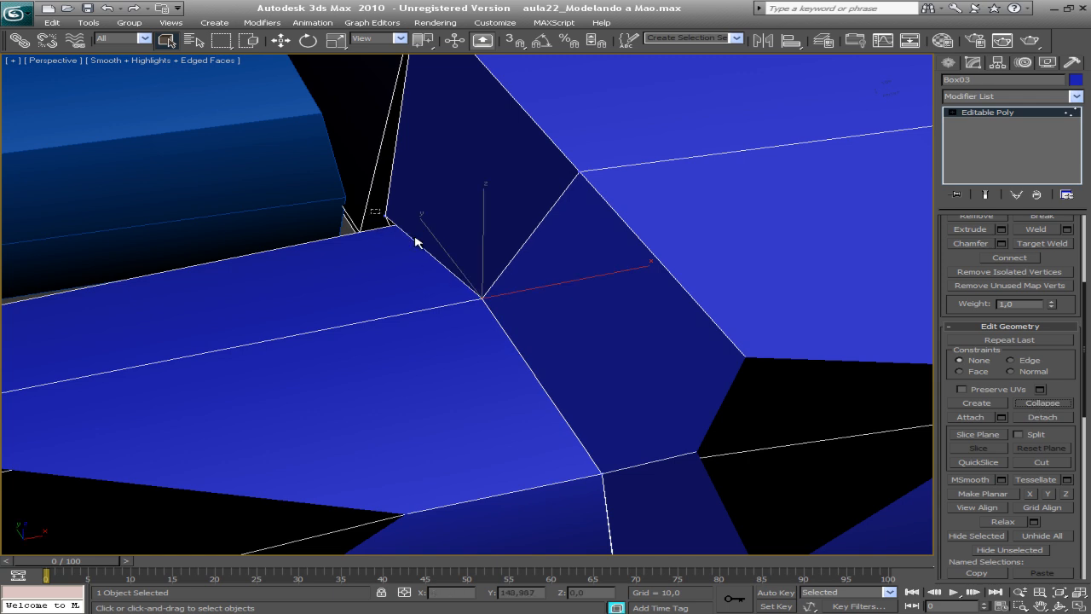
pyautogui.moveTo(371, 210); pyautogui.dragTo(415, 241)
pyautogui.click(1043, 406)
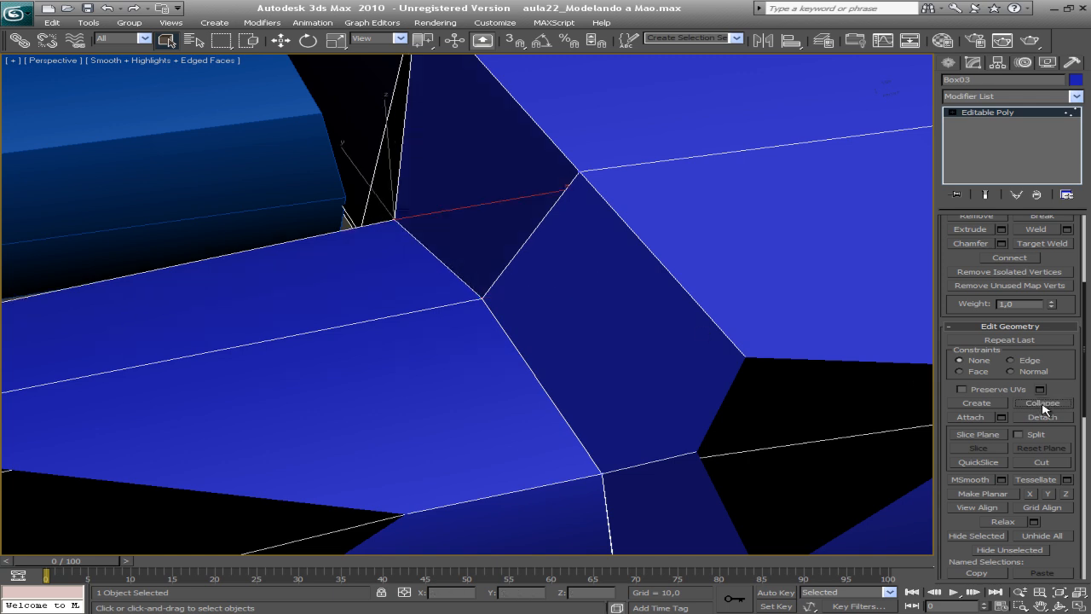
# Step: Collapse the inner and outer side vertex pairs joining the index finger to the socket, working from the underside
pyautogui.hotkey('ctrl', 'r')
pyautogui.moveTo(497, 310); pyautogui.dragTo(427, 336)
pyautogui.rightClick(345, 330)
pyautogui.click(354, 334)
pyautogui.click(1043, 403)
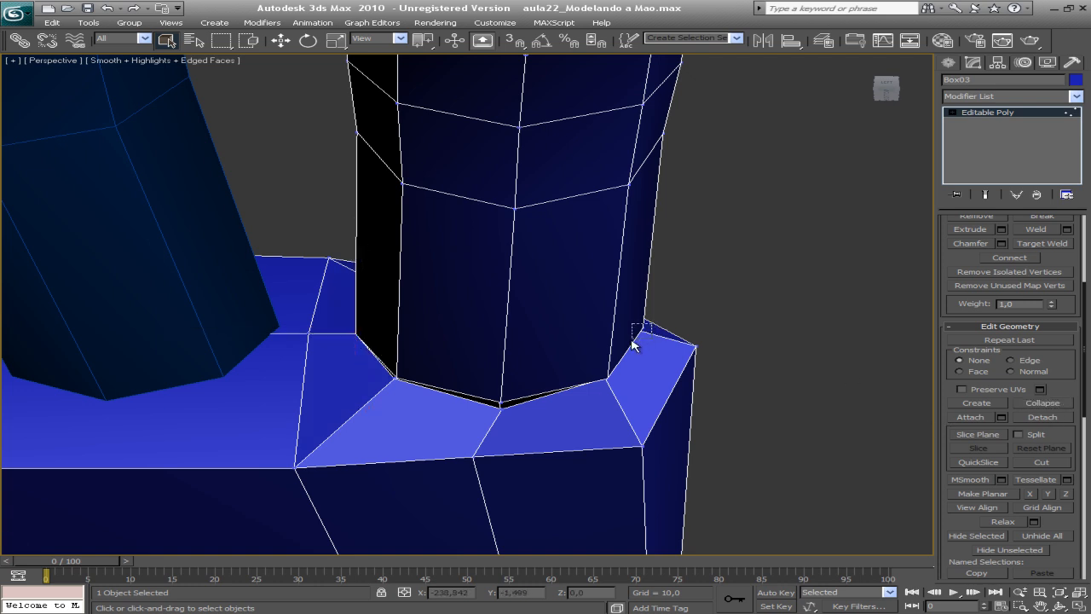
pyautogui.click(1056, 406)
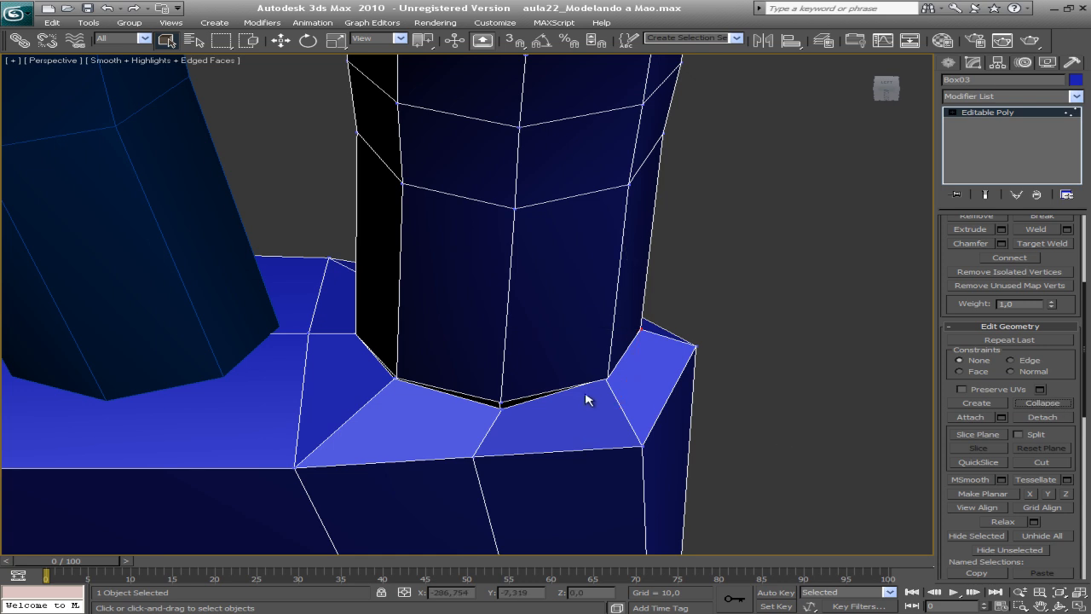
# Step: Collapse the three remaining vertex pairs along the underside of the index finger's joint with the palm
pyautogui.moveTo(616, 389); pyautogui.dragTo(624, 393)
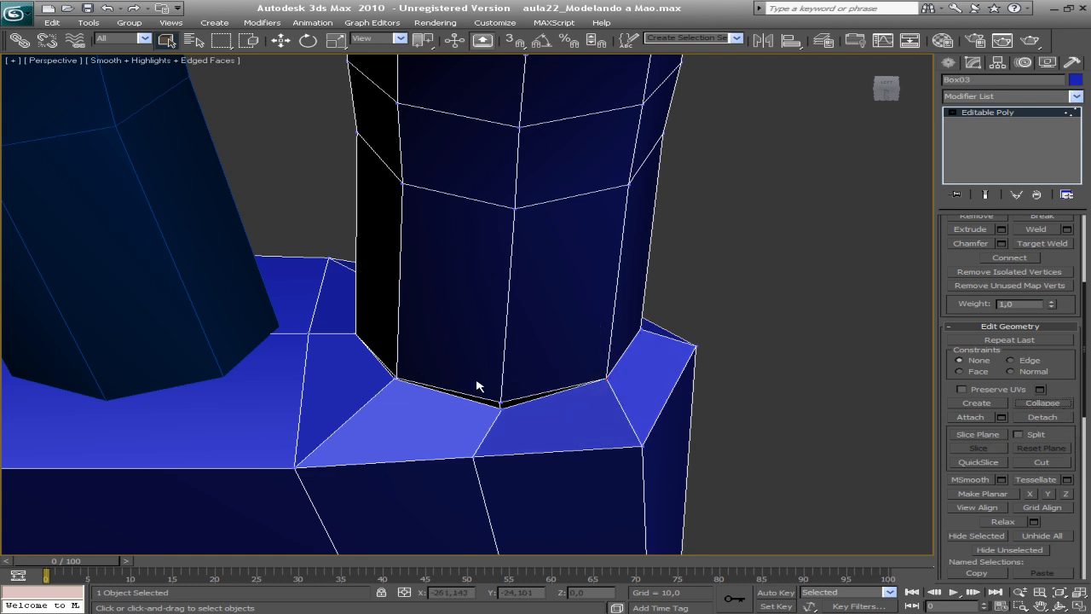
pyautogui.click(402, 379)
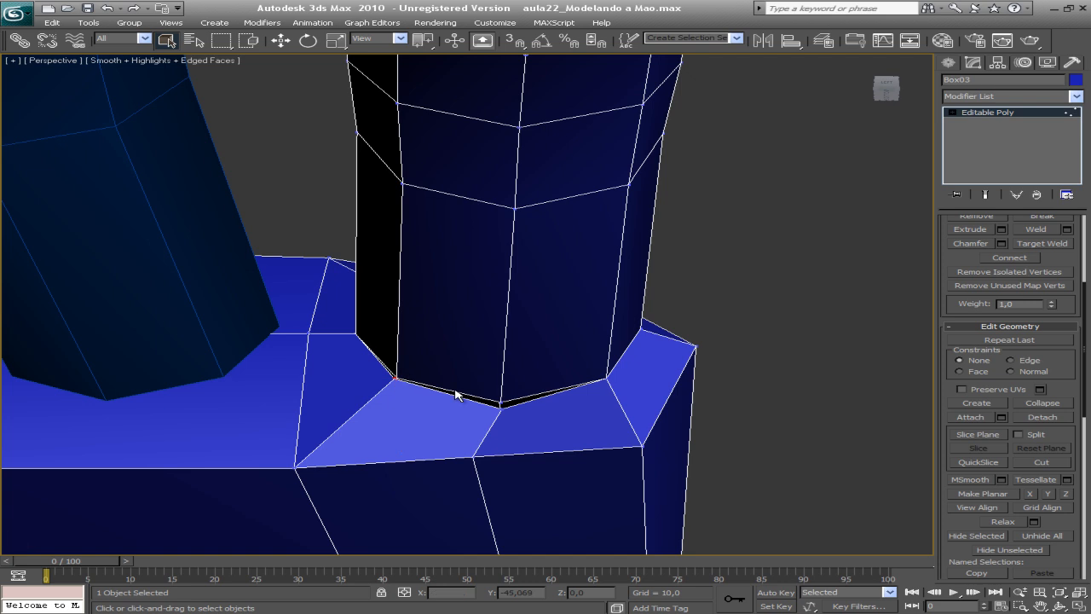
pyautogui.click(1027, 403)
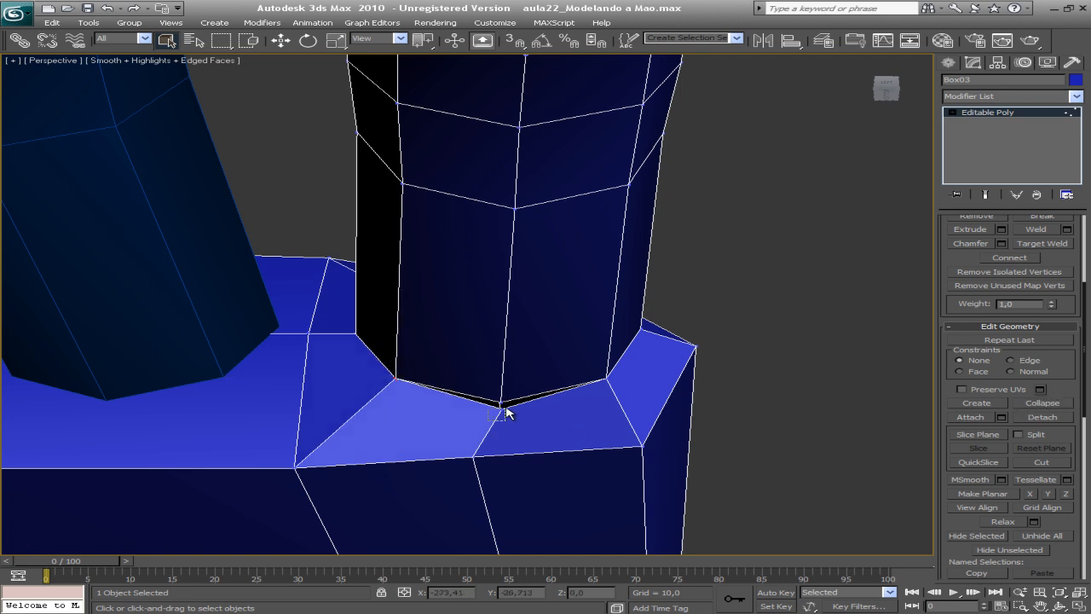
pyautogui.moveTo(506, 401); pyautogui.dragTo(506, 401)
pyautogui.click(1028, 405)
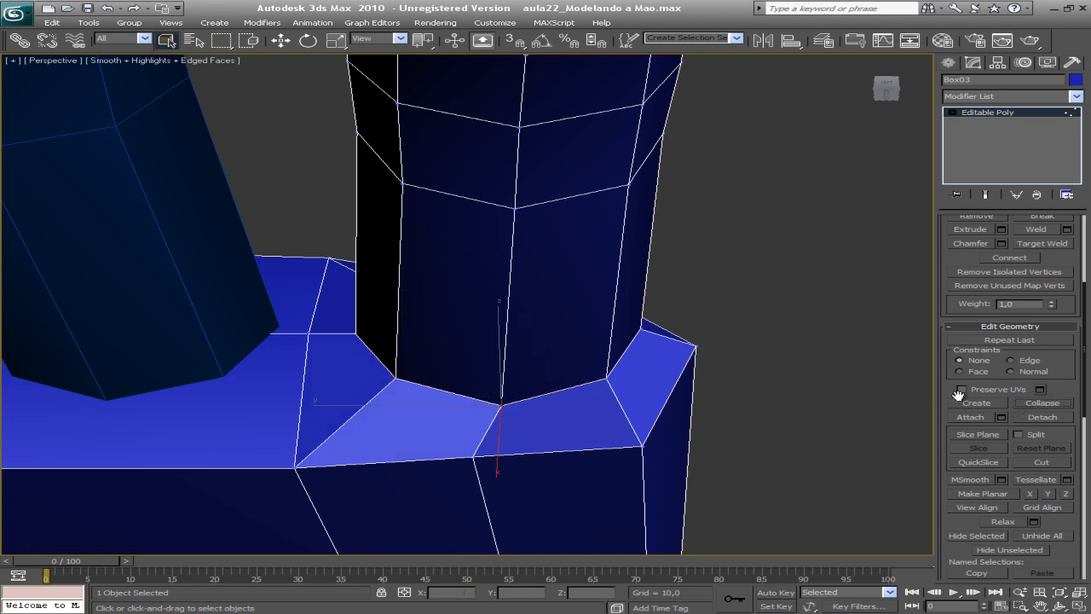
# Step: Move the middle vertex on the palm's outer side, beside the index finger joint, back toward the wrist
pyautogui.hotkey('ctrl', 'r')
pyautogui.moveTo(580, 292); pyautogui.dragTo(461, 346)
pyautogui.rightClick(509, 337)
pyautogui.click(488, 330)
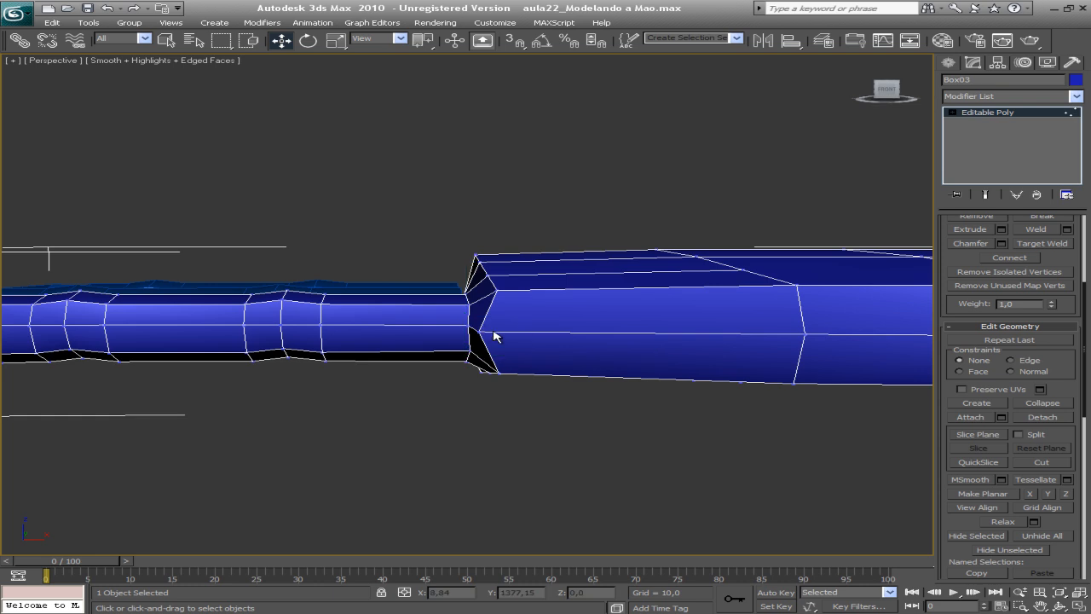
pyautogui.click(479, 331)
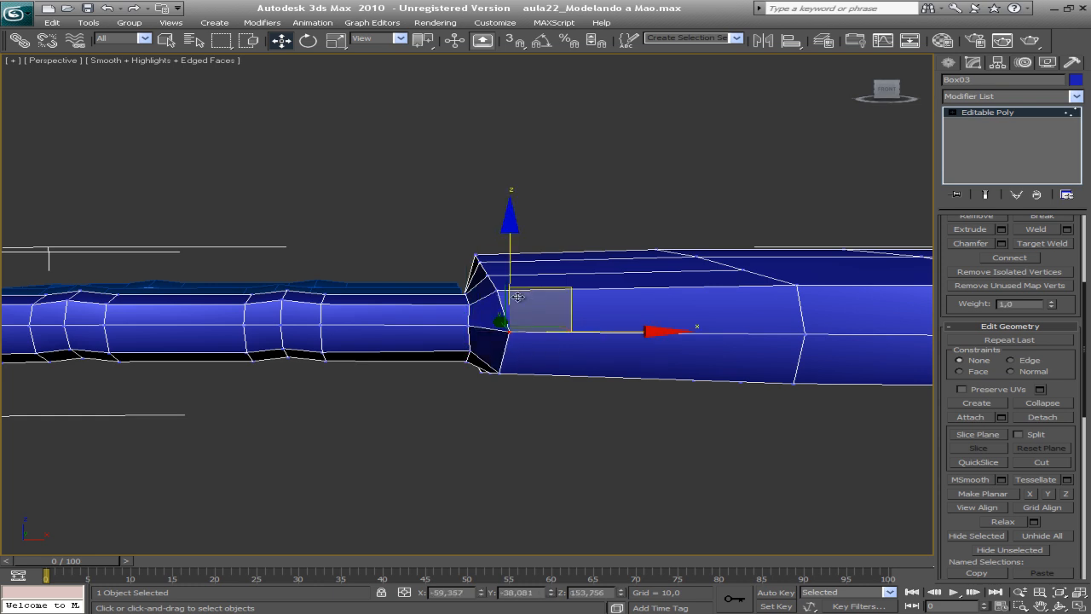
# Step: Extrude the two front palm polygons behind the middle finger outward as its socket
pyautogui.hotkey('ctrl', 'r')
pyautogui.moveTo(529, 321); pyautogui.dragTo(574, 347)
pyautogui.moveTo(420, 315); pyautogui.dragTo(464, 313)
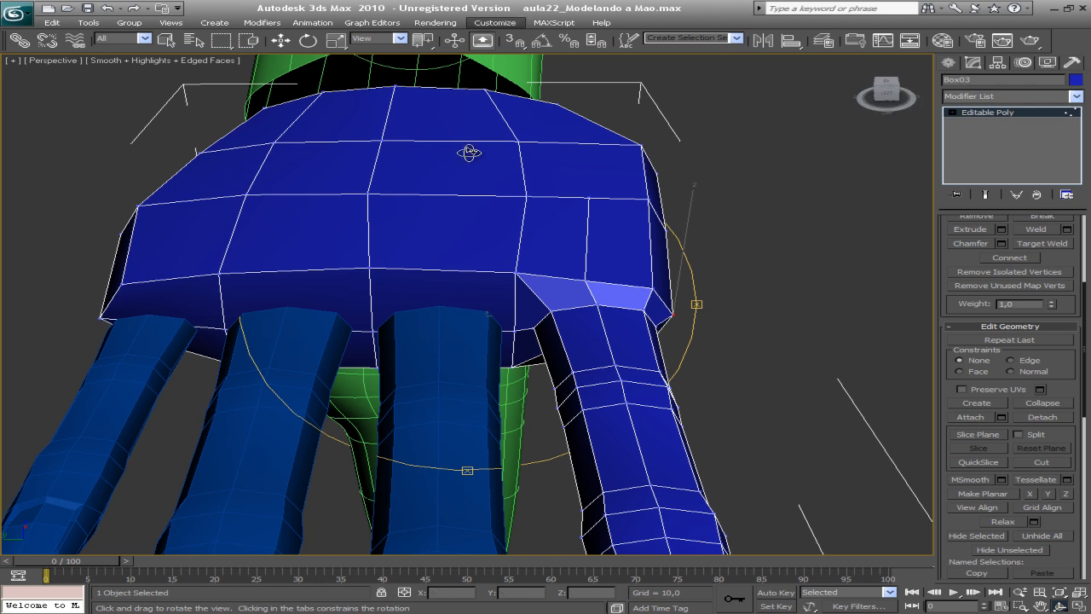
pyautogui.moveTo(456, 251); pyautogui.dragTo(472, 322)
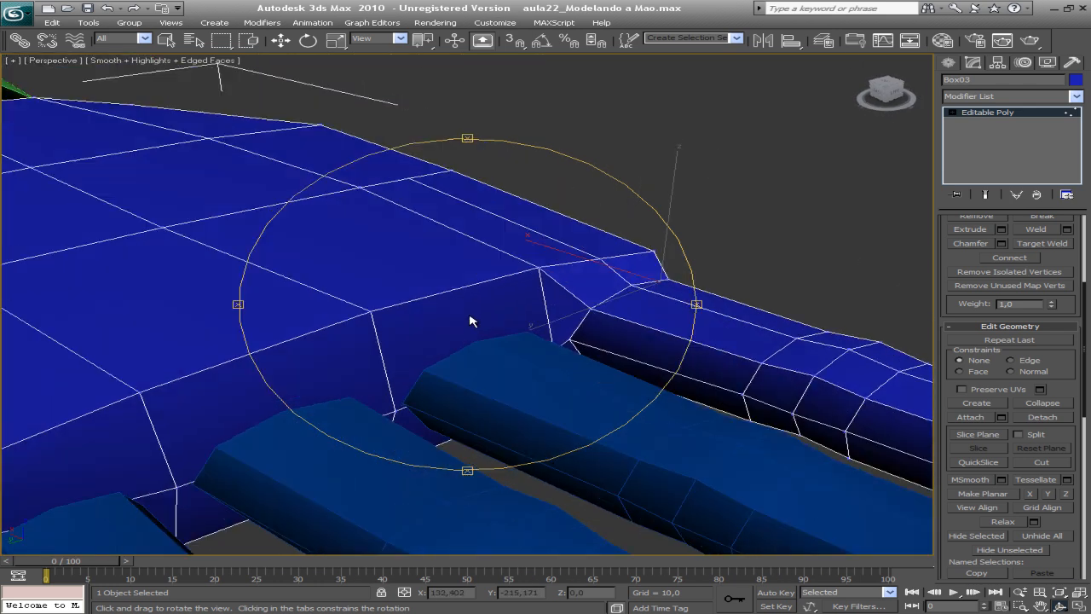
pyautogui.press('4')
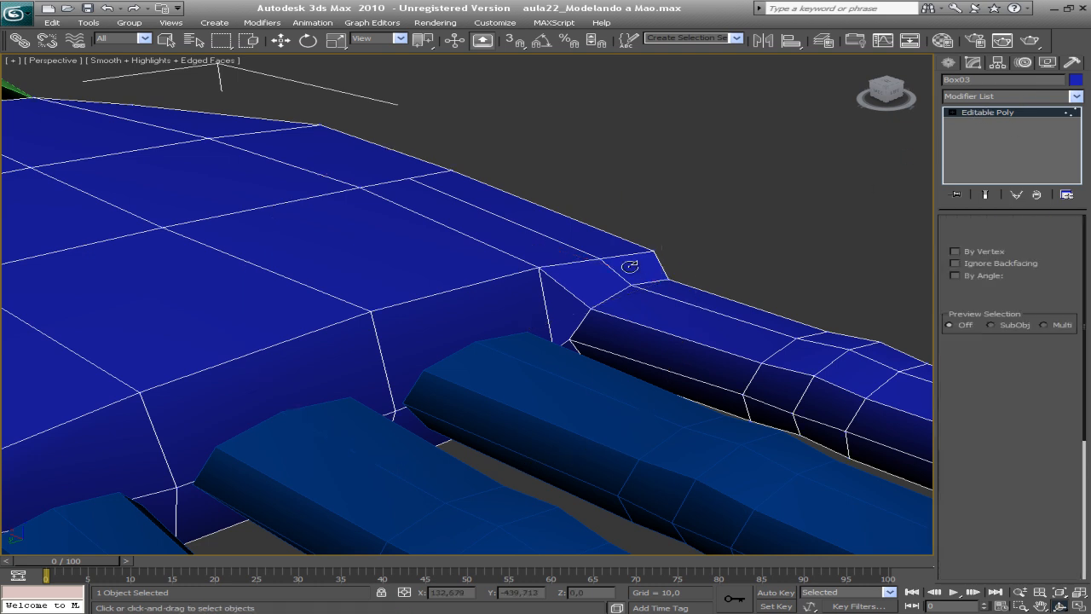
pyautogui.click(401, 352)
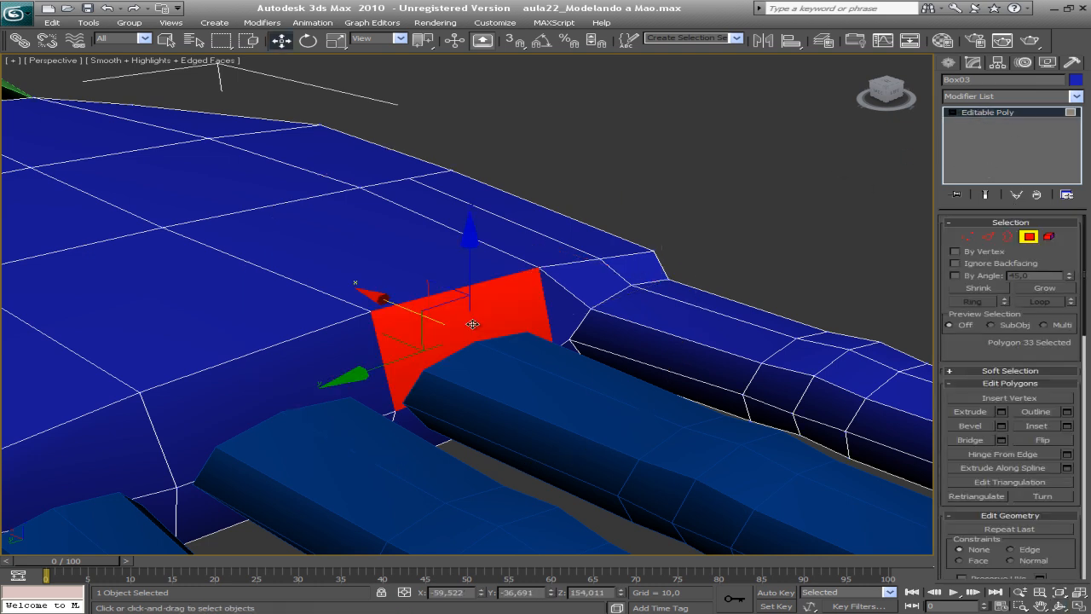
pyautogui.keyDown('ctrl'); pyautogui.click(430, 415); pyautogui.keyUp('ctrl')
pyautogui.keyDown('alt'); pyautogui.moveTo(458, 377); pyautogui.dragTo(477, 331, button='middle'); pyautogui.keyUp('alt')
pyautogui.rightClick(469, 331)
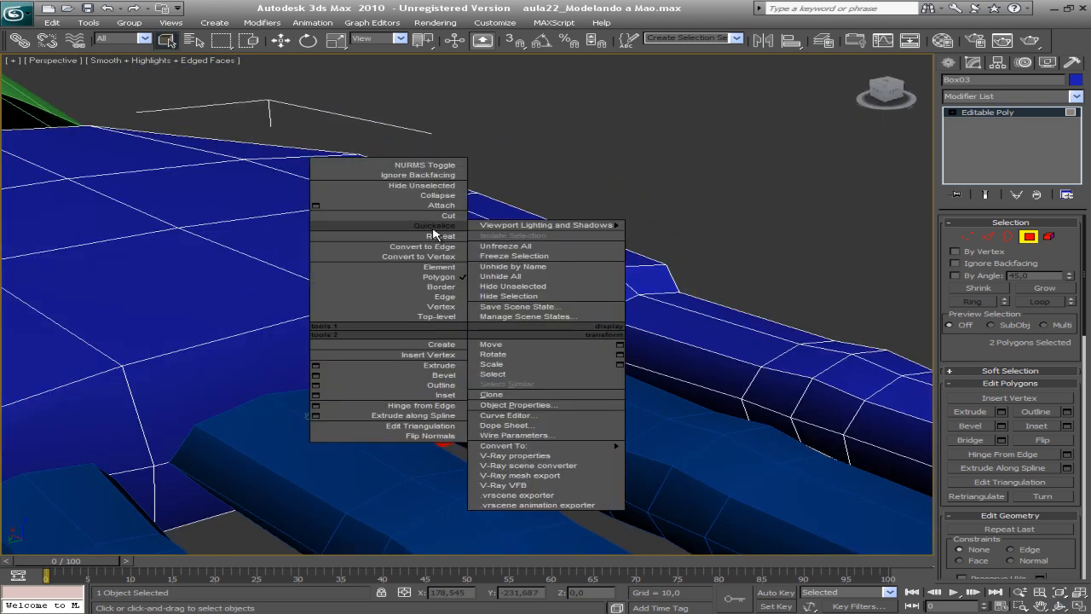
pyautogui.click(450, 365)
pyautogui.moveTo(453, 324); pyautogui.dragTo(453, 319)
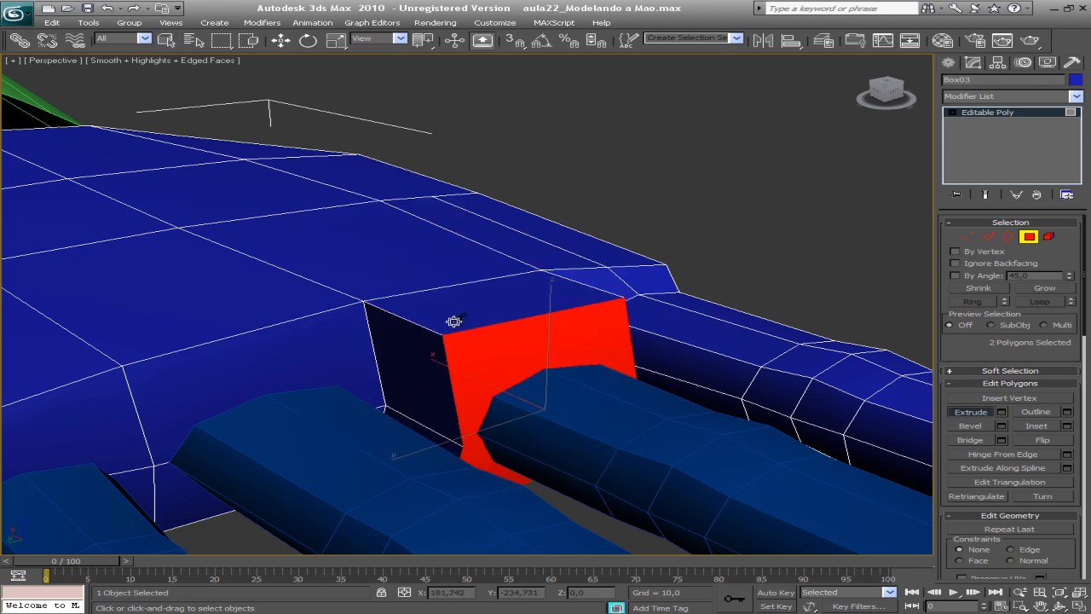
# Step: Pull the extruded socket faces back toward the palm and scale them down to about the middle finger's width
pyautogui.press('w')
pyautogui.moveTo(466, 372); pyautogui.dragTo(399, 339)
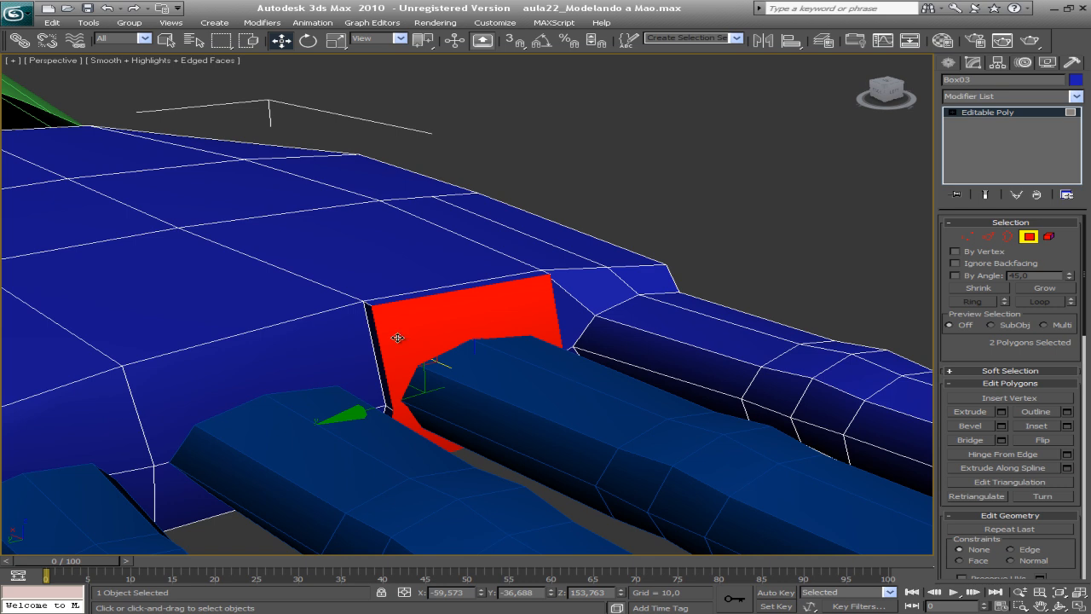
pyautogui.moveTo(398, 341); pyautogui.dragTo(423, 375)
pyautogui.press('r')
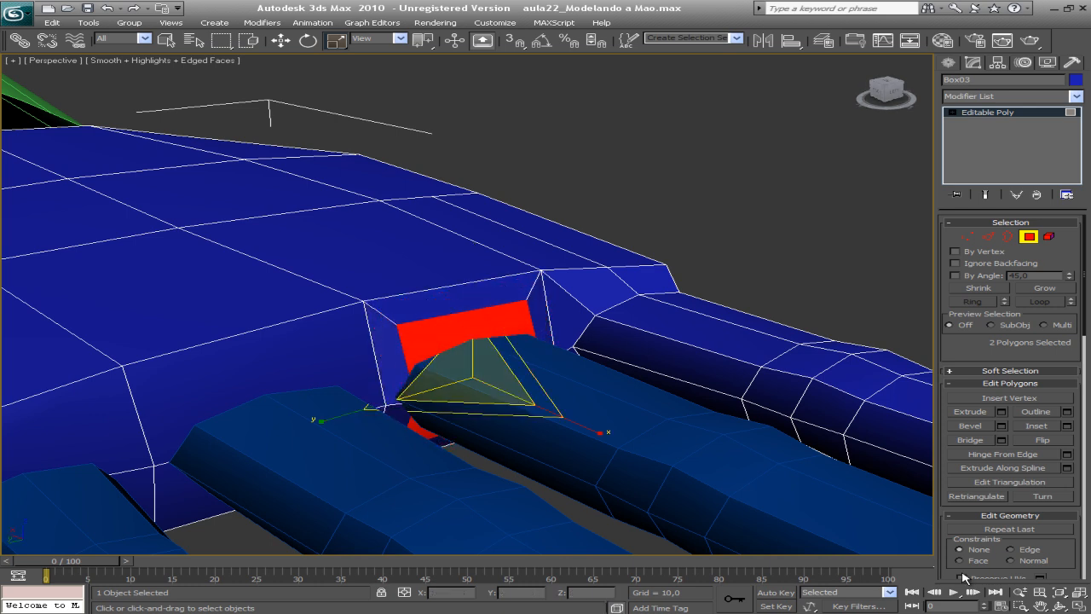
# Step: Shift the scaled socket faces slightly forward to line up with the middle finger's base
pyautogui.click(1065, 607)
pyautogui.moveTo(502, 355); pyautogui.dragTo(509, 384)
pyautogui.press('w')
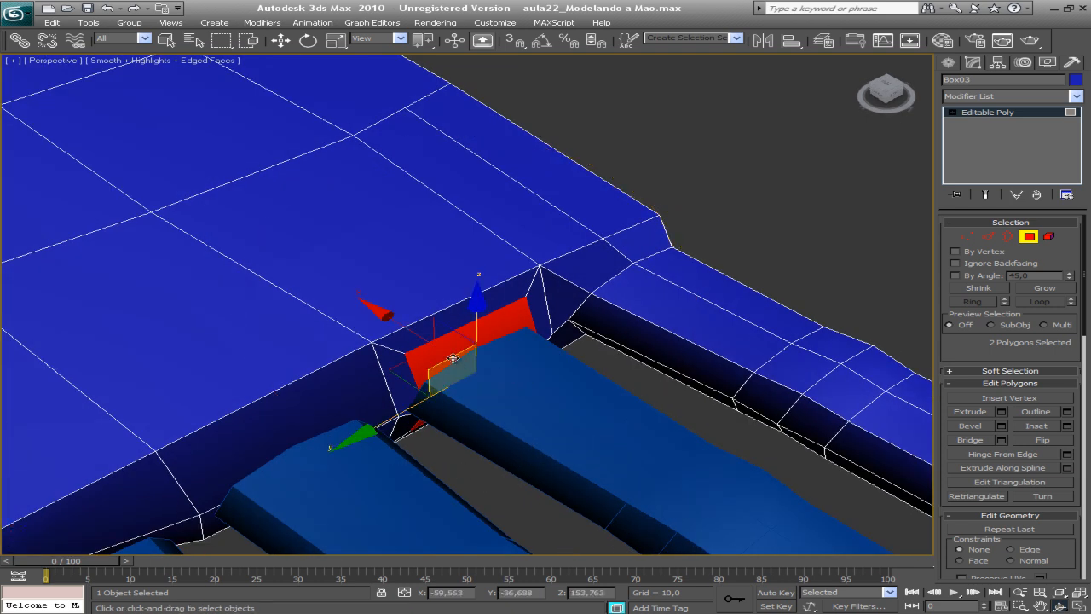
pyautogui.moveTo(425, 334); pyautogui.dragTo(441, 341)
# Step: Move the middle finger copy slightly away from its socket on the palm
pyautogui.click(1009, 116)
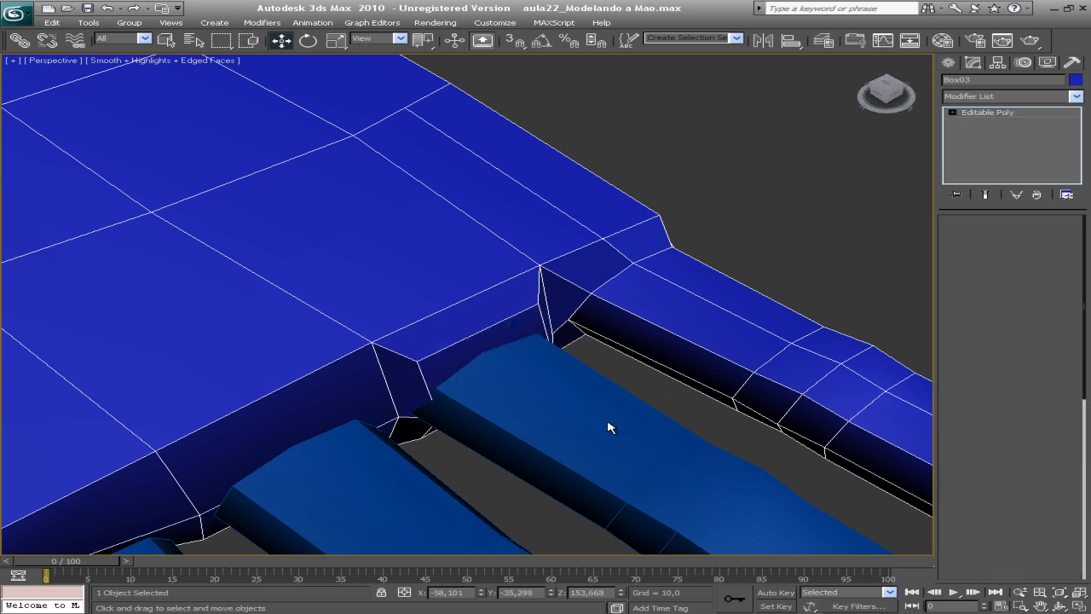
pyautogui.click(617, 417)
pyautogui.moveTo(622, 418); pyautogui.dragTo(600, 373, button='middle')
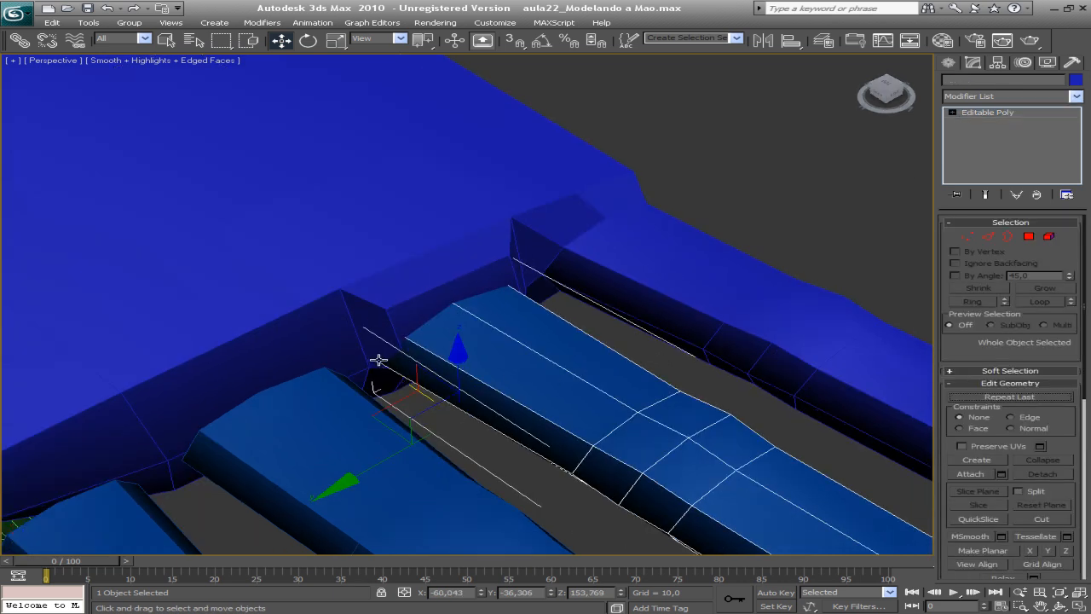
pyautogui.moveTo(393, 368); pyautogui.dragTo(410, 374)
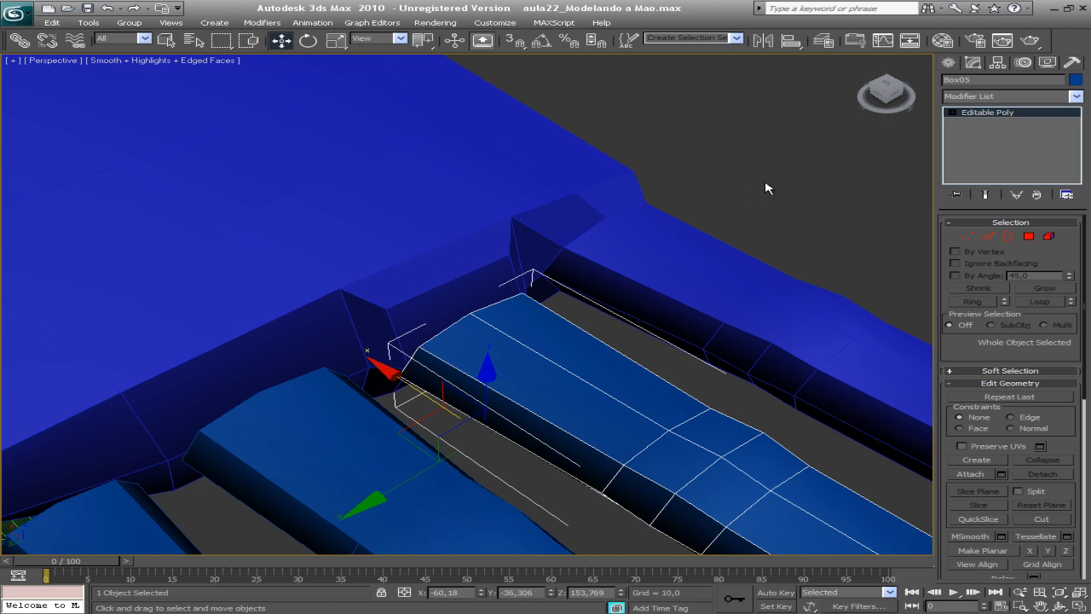
# Step: Lower the palm socket's two upper corner vertices onto the top edge of the middle finger's base
pyautogui.click(441, 292)
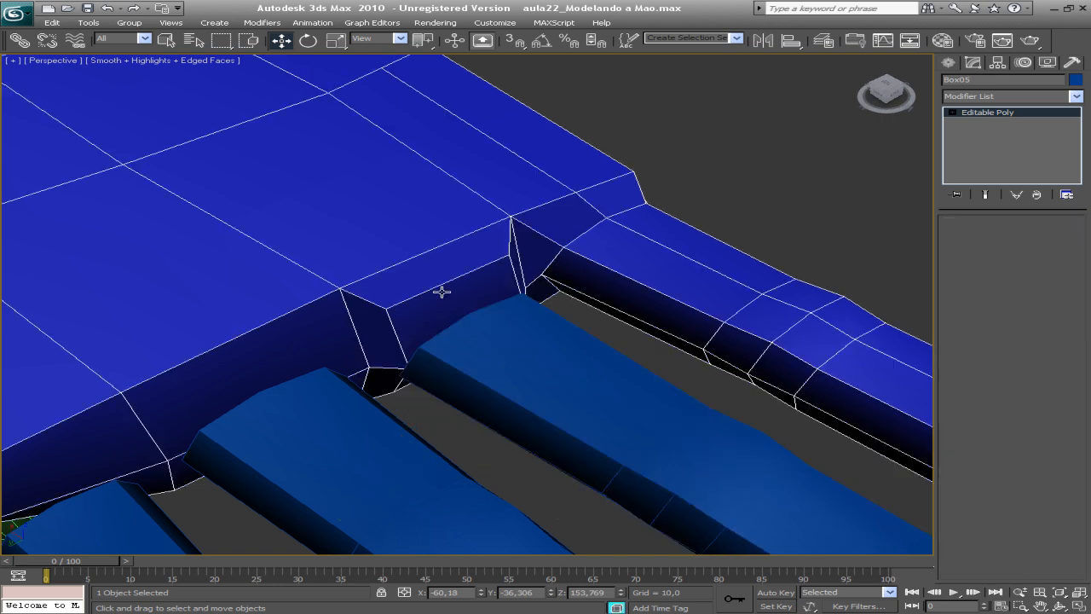
pyautogui.hotkey('ctrl', 'r')
pyautogui.moveTo(480, 338); pyautogui.dragTo(446, 309)
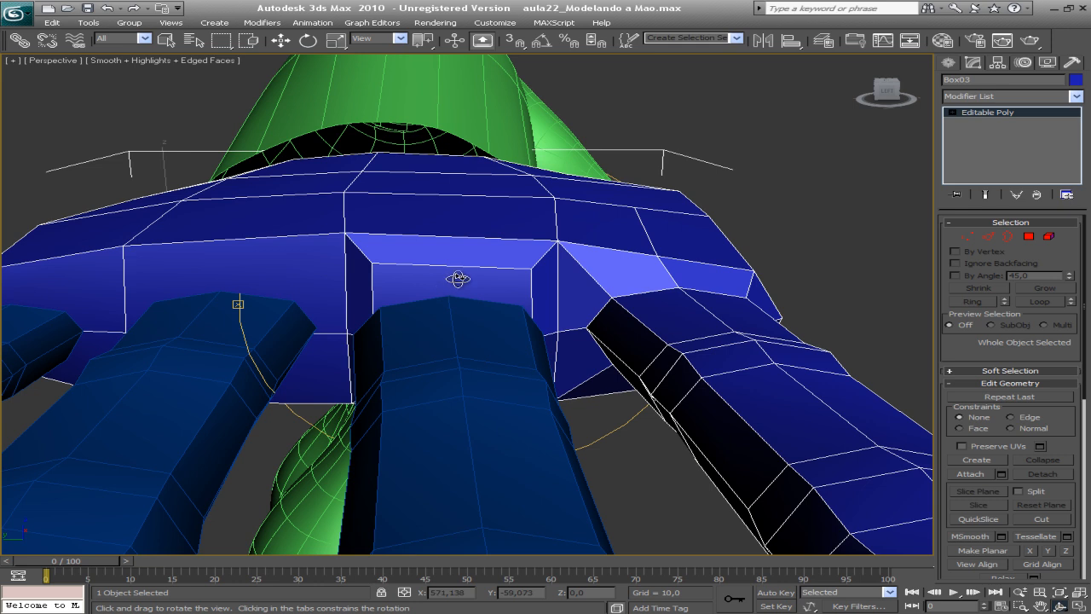
pyautogui.moveTo(531, 319); pyautogui.dragTo(455, 305)
pyautogui.moveTo(457, 300); pyautogui.dragTo(521, 299)
pyautogui.press('1')
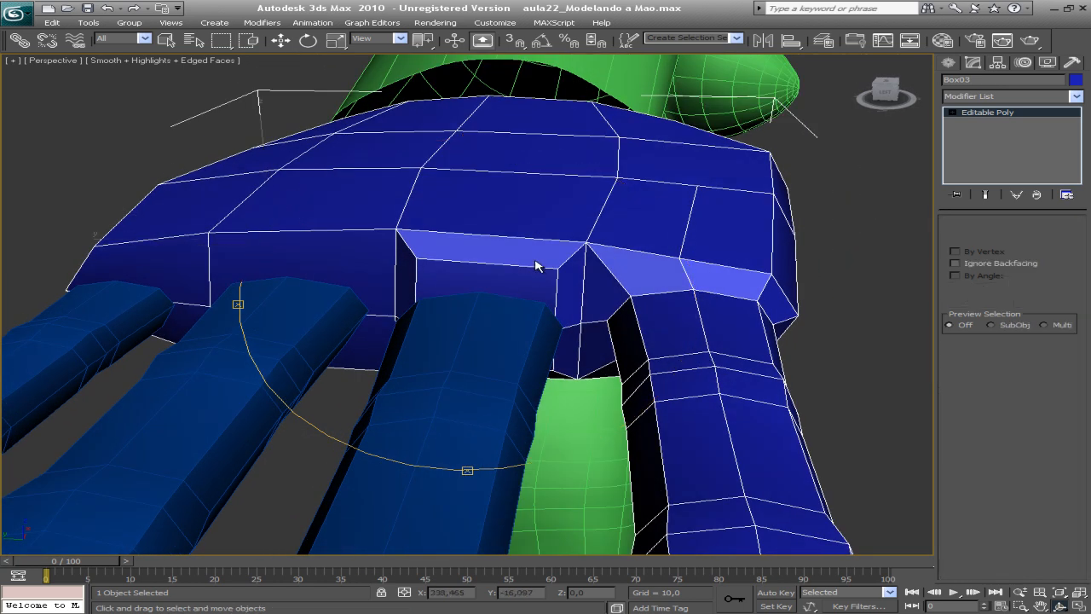
pyautogui.click(556, 269)
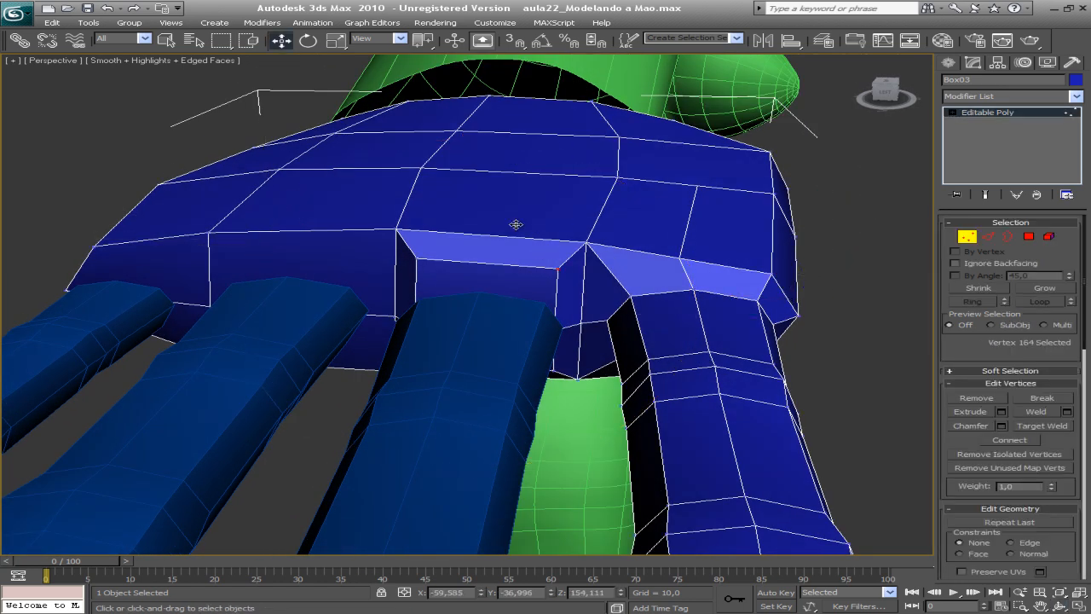
pyautogui.moveTo(511, 234); pyautogui.dragTo(503, 261)
pyautogui.click(418, 258)
pyautogui.moveTo(367, 242); pyautogui.dragTo(361, 261)
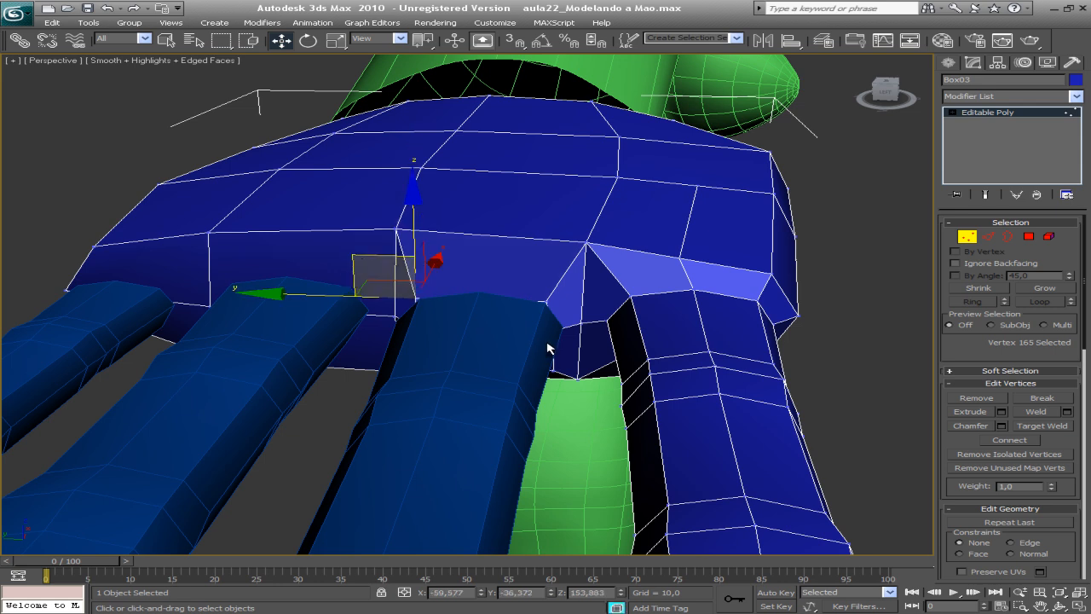
# Step: Undo the last vertex edits and pull the socket's two upper corner vertices forward to meet the middle finger's base
pyautogui.hotkey('ctrl', 'r')
pyautogui.moveTo(514, 304); pyautogui.dragTo(419, 332)
pyautogui.press('w')
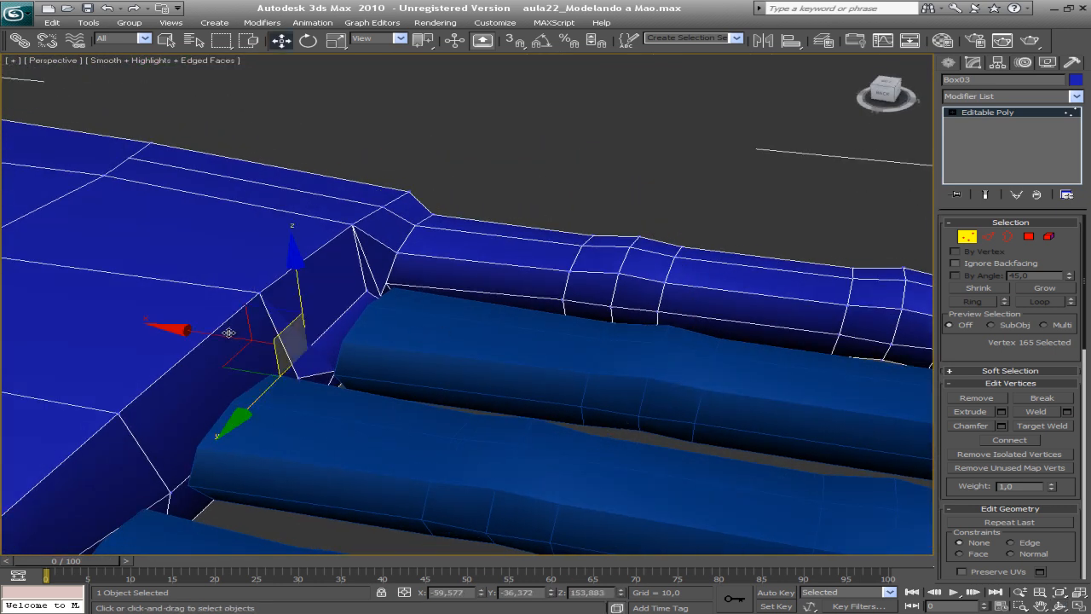
pyautogui.hotkey('ctrl', 'z')
pyautogui.hotkey('ctrl', 'z')
pyautogui.moveTo(260, 343); pyautogui.dragTo(259, 338)
pyautogui.moveTo(334, 276); pyautogui.dragTo(336, 269)
pyautogui.click(367, 292)
pyautogui.moveTo(332, 328); pyautogui.dragTo(339, 323)
pyautogui.moveTo(300, 275); pyautogui.dragTo(324, 285)
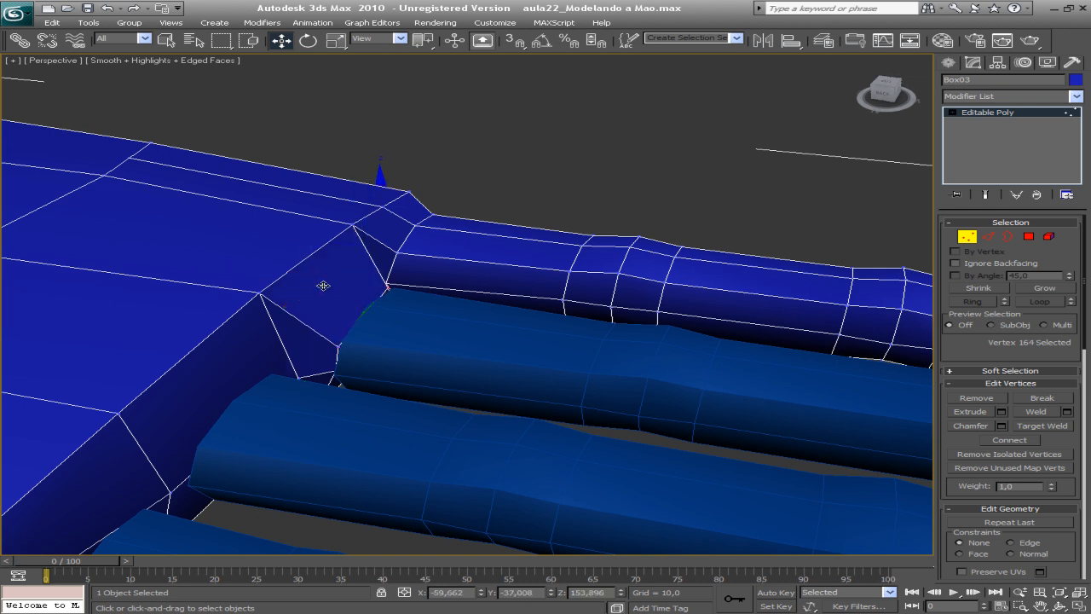
# Step: Move the socket's two lower corner vertices up and inward to the matching corners of the middle finger's underside
pyautogui.keyDown('alt'); pyautogui.moveTo(416, 295); pyautogui.dragTo(359, 424, button='middle'); pyautogui.keyUp('alt')
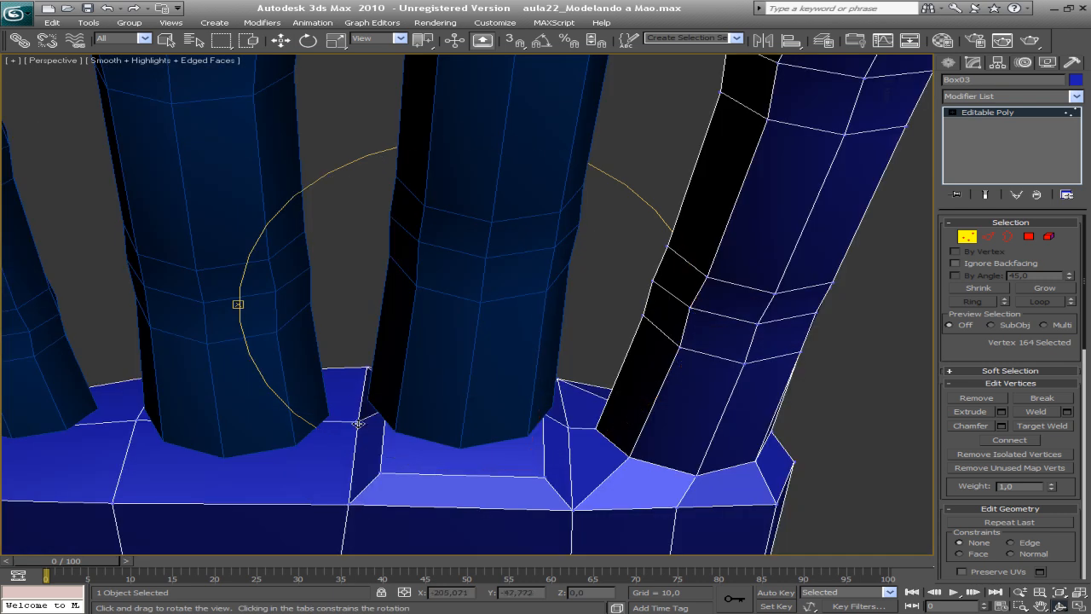
pyautogui.click(380, 471)
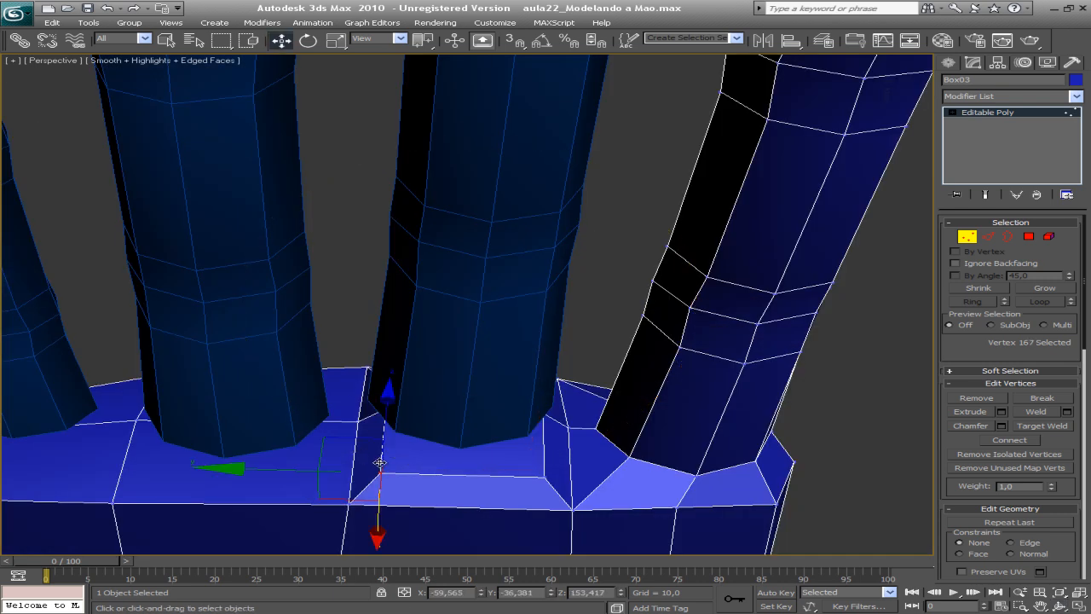
pyautogui.moveTo(338, 437); pyautogui.dragTo(354, 403)
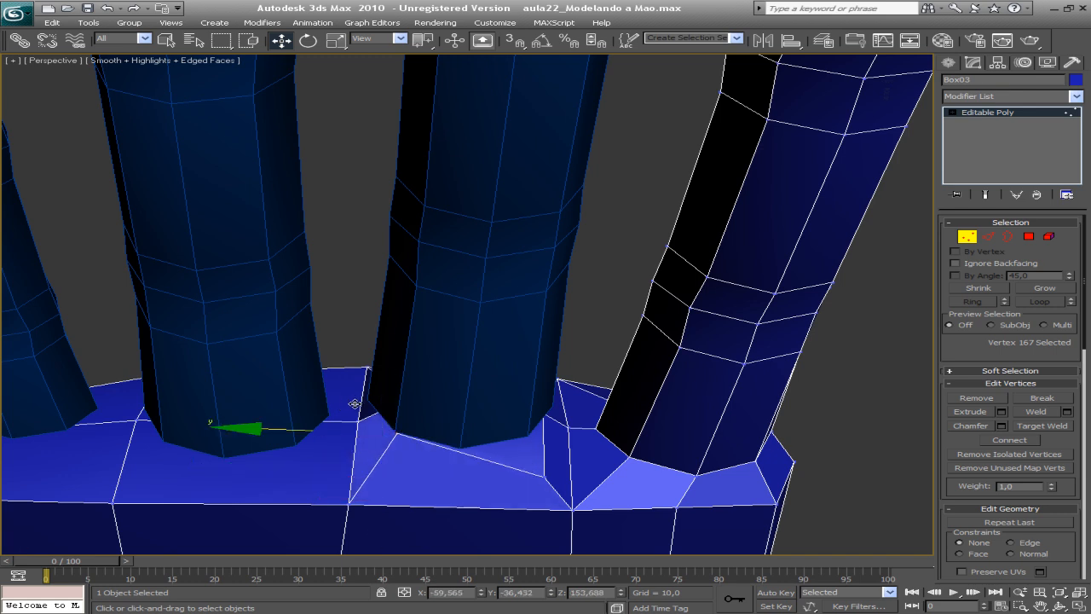
pyautogui.click(544, 477)
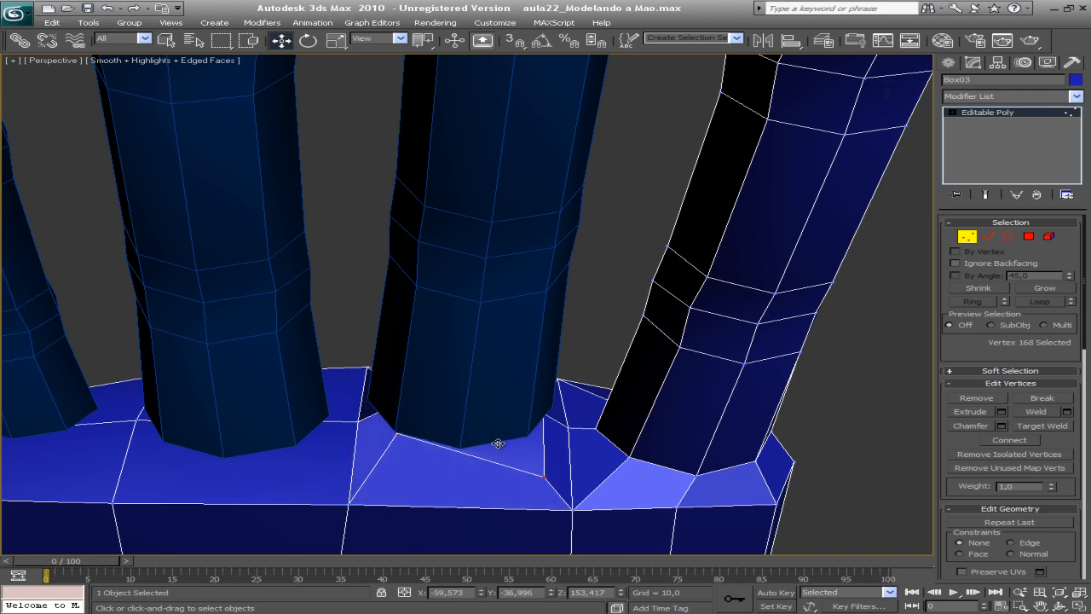
pyautogui.moveTo(486, 418); pyautogui.dragTo(479, 452)
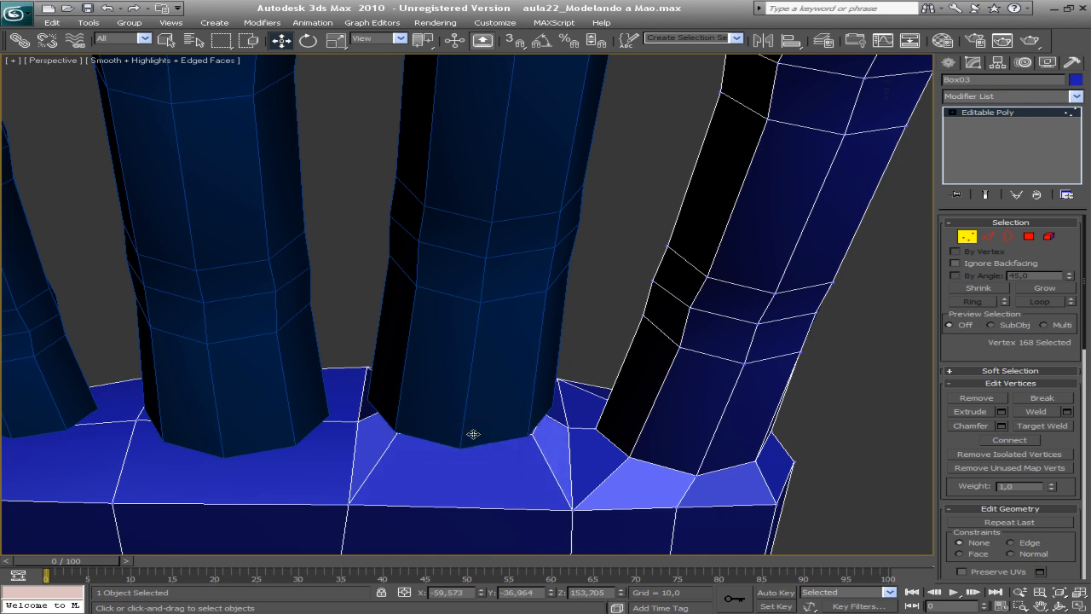
# Step: Connect the socket's lower crosswise edges with those on the palm's underside, adding a center edge below the middle finger
pyautogui.press('F3')
pyautogui.click(465, 439)
pyautogui.moveTo(463, 438); pyautogui.dragTo(487, 384, button='middle')
pyautogui.press('2')
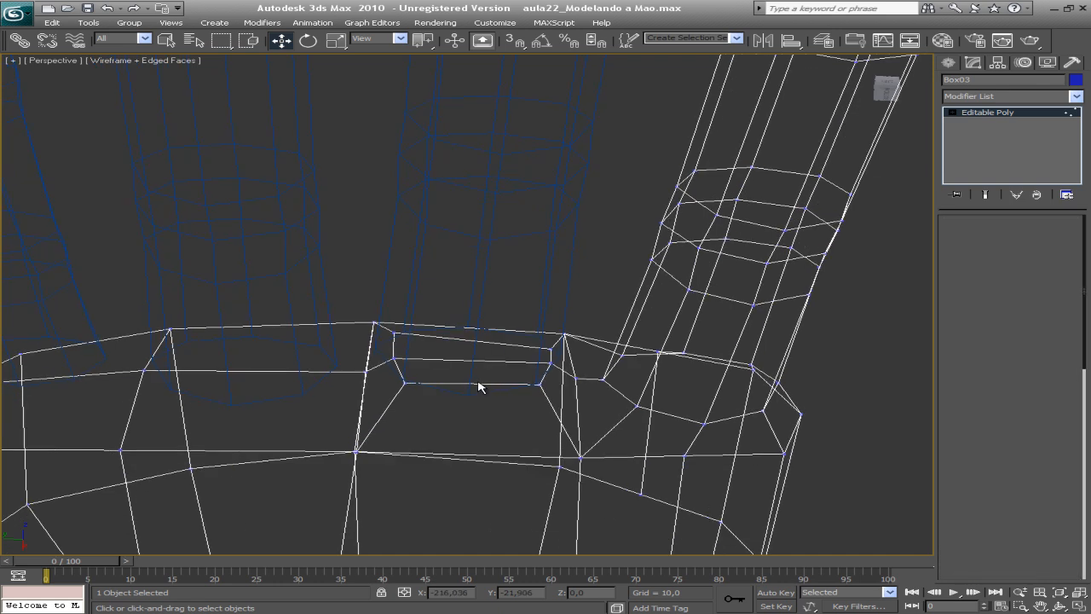
pyautogui.click(478, 383)
pyautogui.keyDown('alt'); pyautogui.moveTo(458, 456); pyautogui.dragTo(529, 426, button='middle'); pyautogui.keyUp('alt')
pyautogui.press('q')
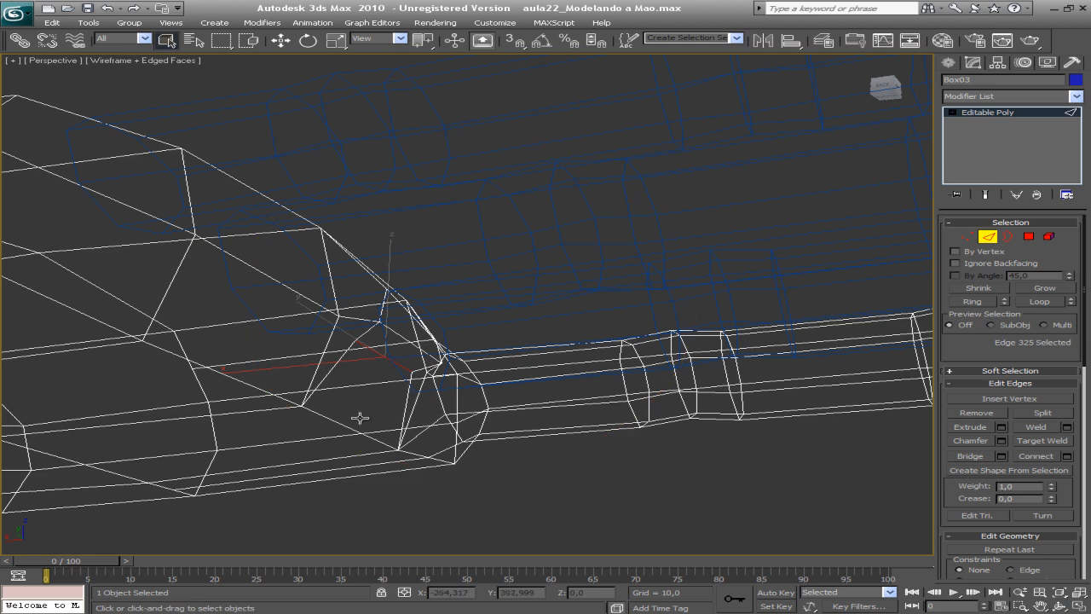
pyautogui.keyDown('ctrl'); pyautogui.click(346, 427); pyautogui.keyUp('ctrl')
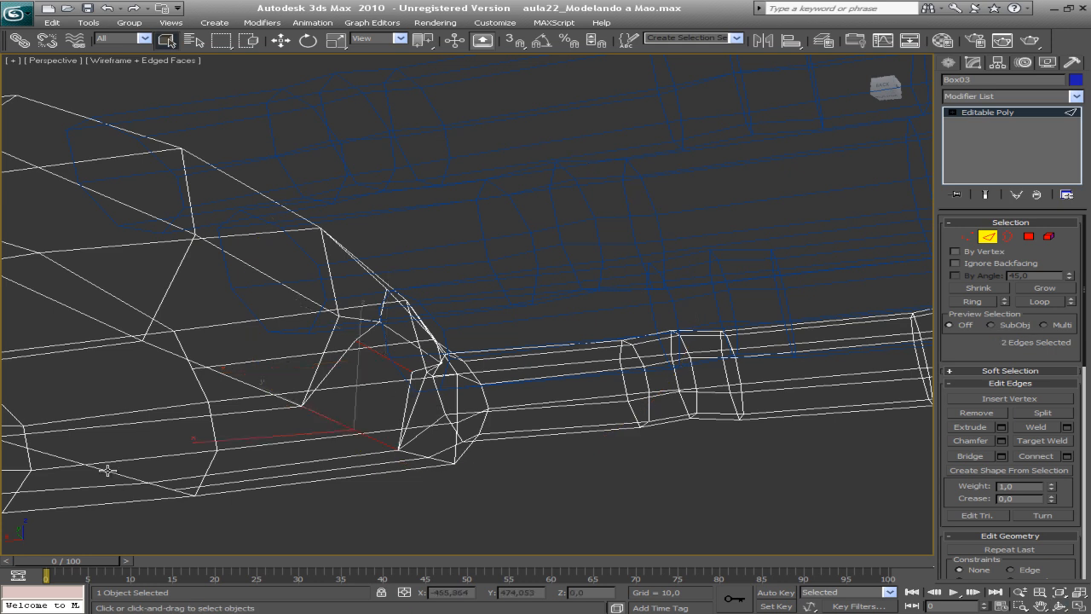
pyautogui.press('F3')
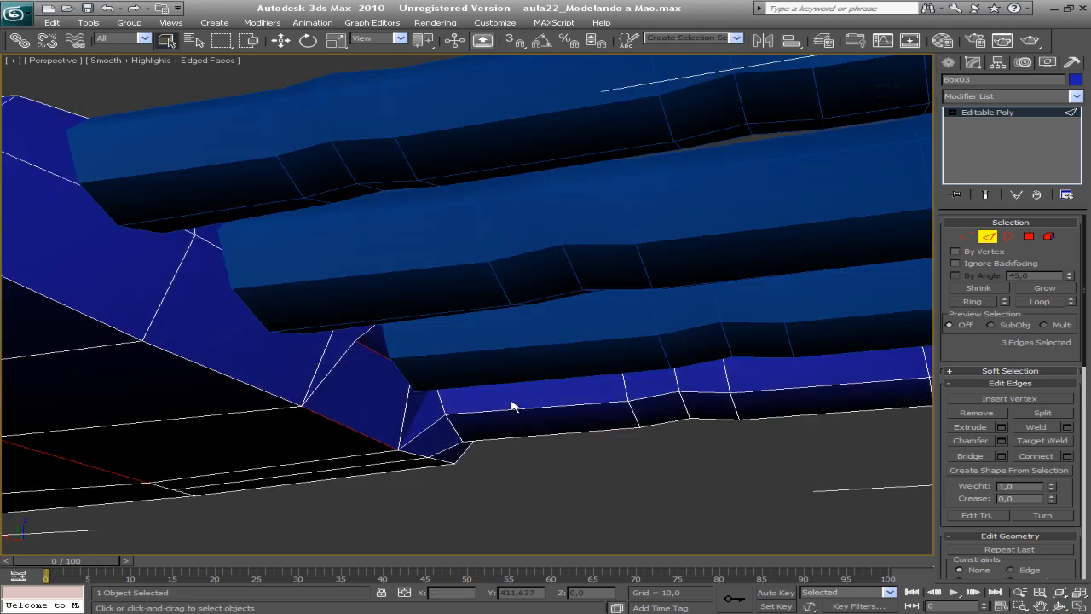
pyautogui.click(1034, 457)
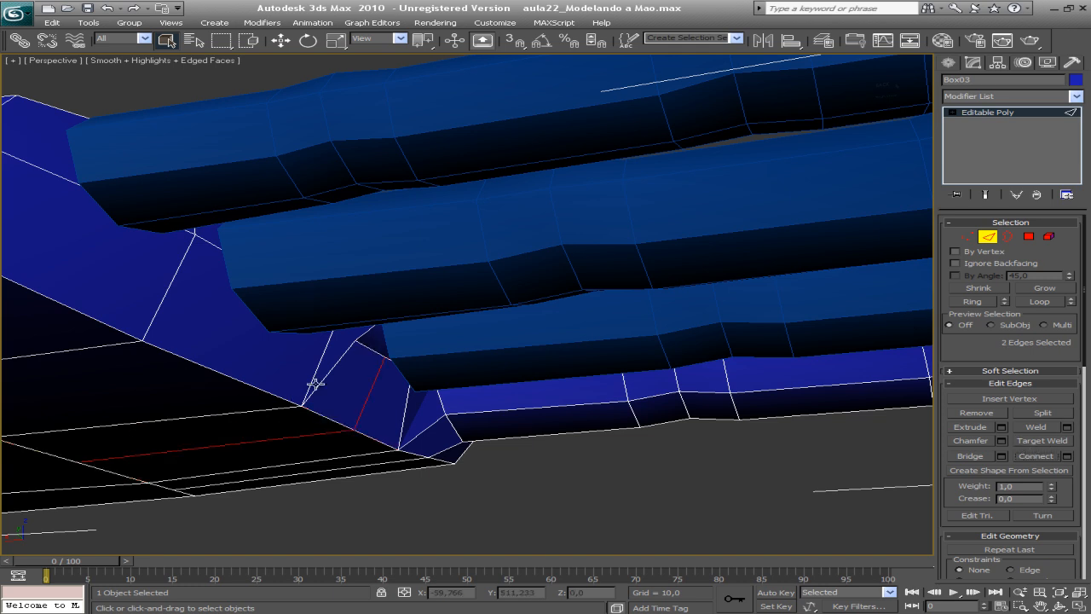
# Step: Connect the socket's upper crosswise edges with the two behind them on the palm's top, adding a center edge above the middle finger
pyautogui.scroll(-3, 369, 364)
pyautogui.keyDown('alt'); pyautogui.moveTo(349, 397); pyautogui.dragTo(307, 419, button='middle'); pyautogui.keyUp('alt')
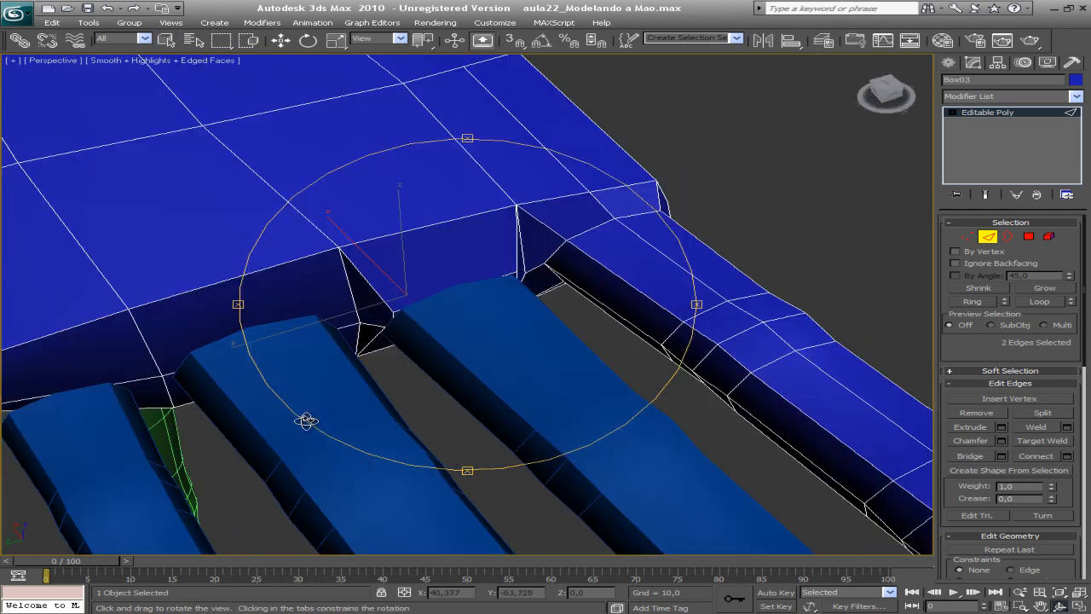
pyautogui.click(456, 288)
pyautogui.keyDown('ctrl'); pyautogui.click(420, 228); pyautogui.keyUp('ctrl')
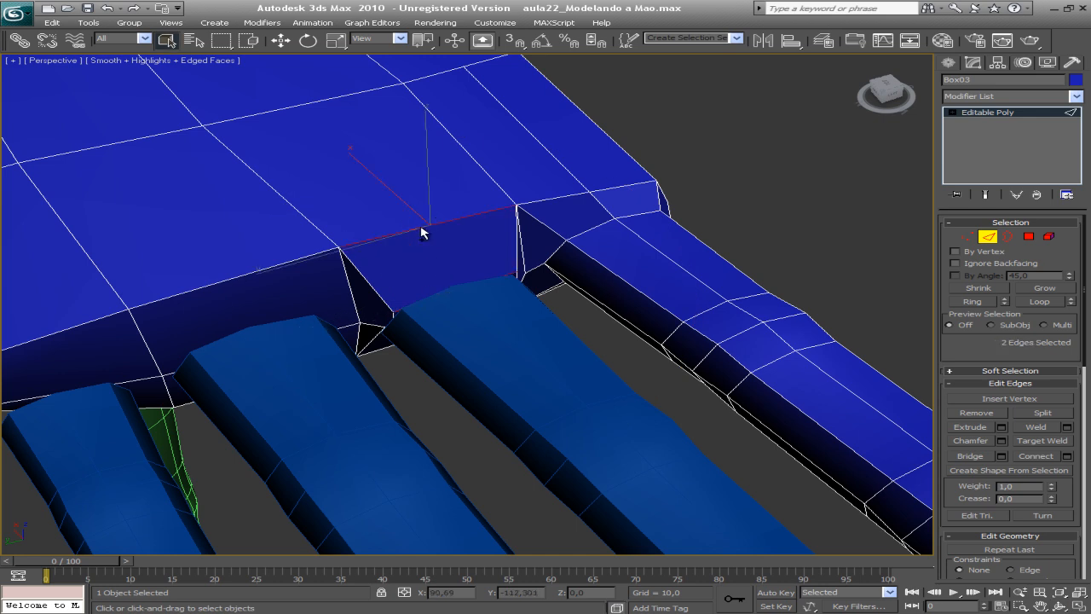
pyautogui.keyDown('ctrl'); pyautogui.click(291, 113); pyautogui.keyUp('ctrl')
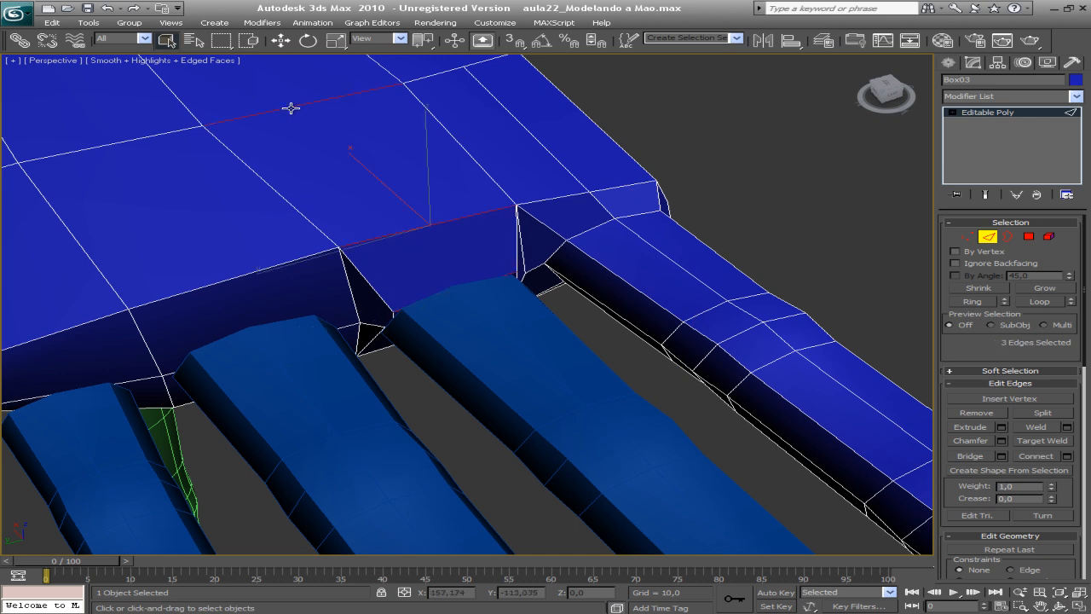
pyautogui.click(1034, 459)
pyautogui.keyDown('alt'); pyautogui.moveTo(536, 319); pyautogui.dragTo(544, 312, button='middle'); pyautogui.keyUp('alt')
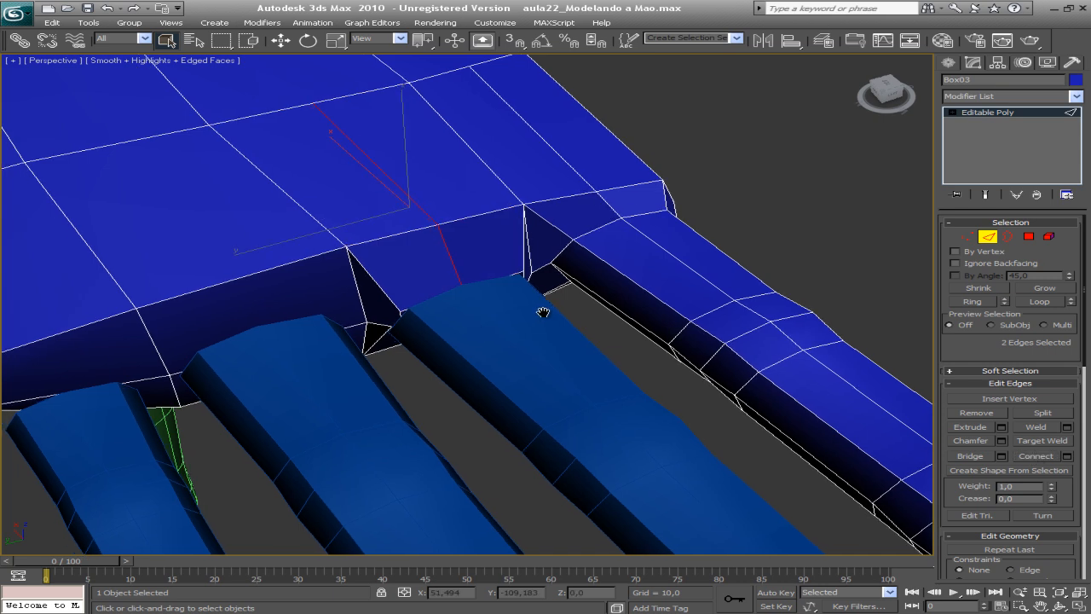
# Step: Lower the new center vertex on the socket's bottom edge to match the middle finger's underside
pyautogui.scroll(2, 543, 312)
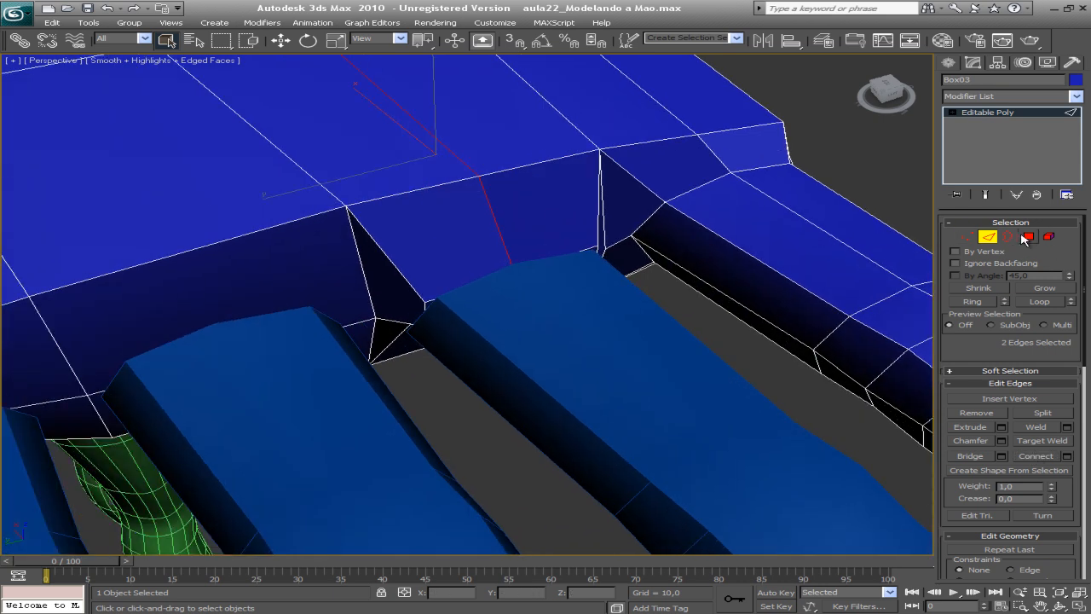
pyautogui.click(1031, 235)
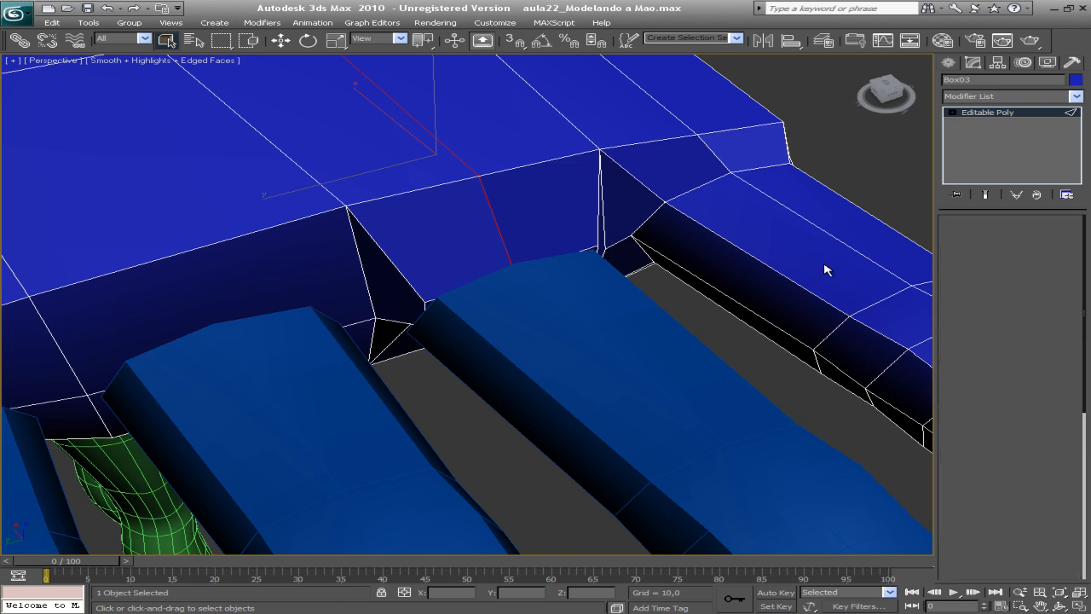
pyautogui.press('F3')
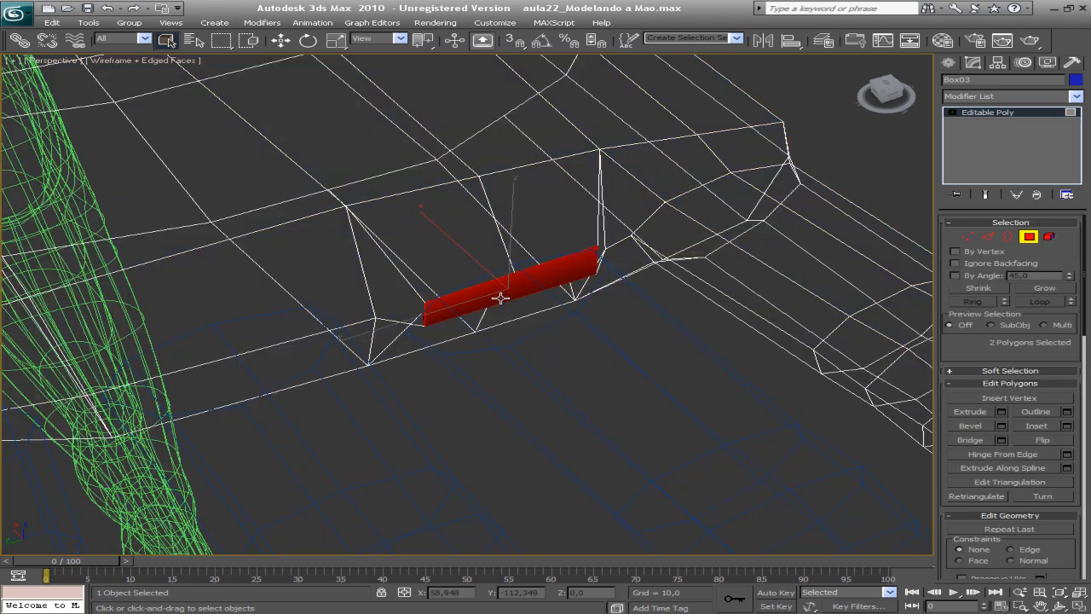
pyautogui.keyDown('alt'); pyautogui.moveTo(563, 345); pyautogui.dragTo(464, 243, button='middle'); pyautogui.keyUp('alt')
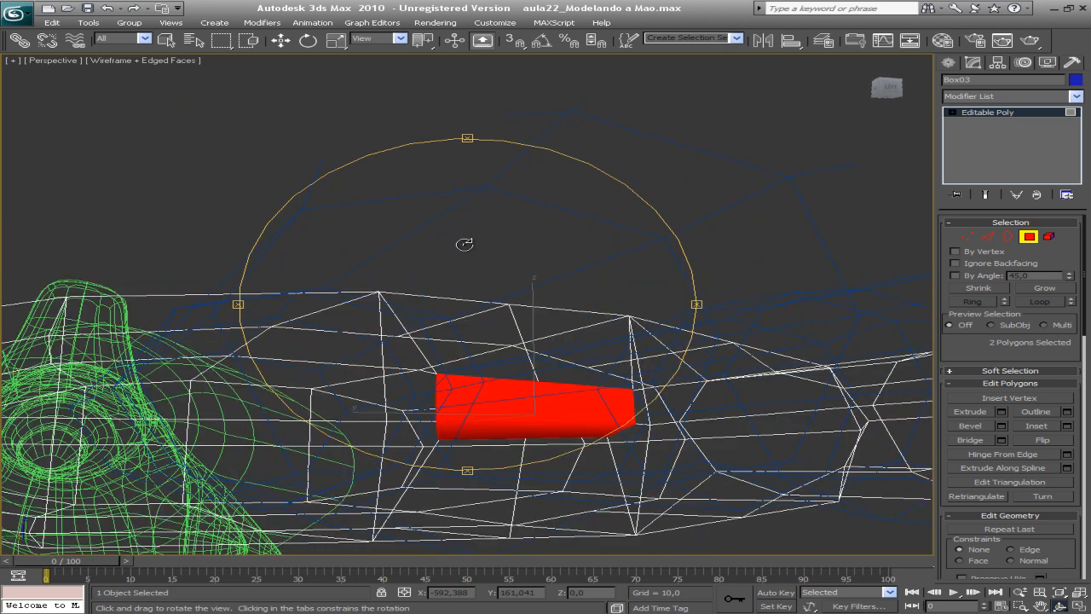
pyautogui.click(464, 244)
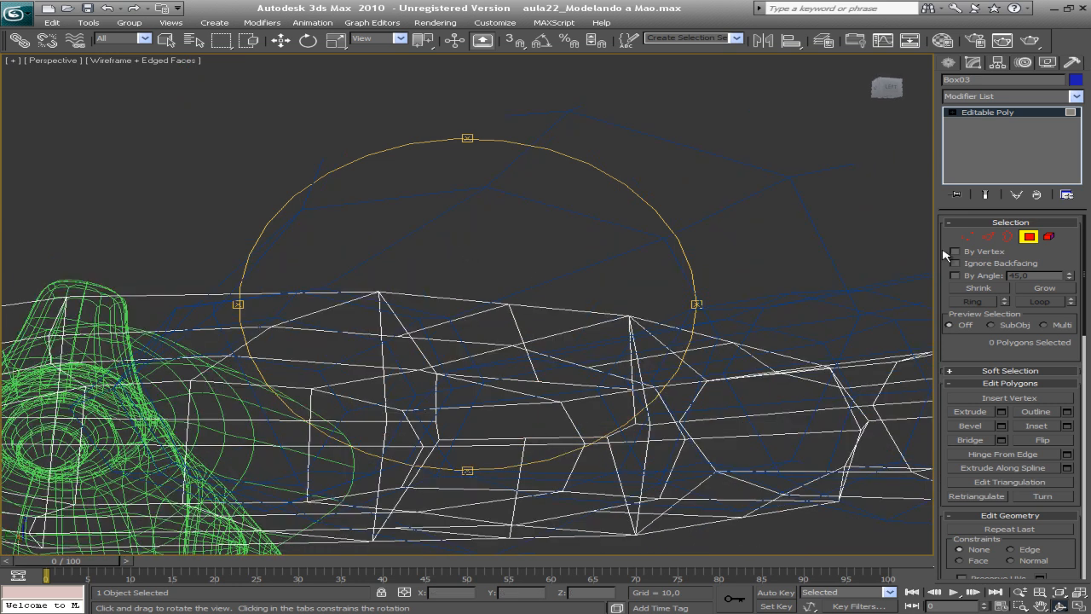
pyautogui.click(998, 114)
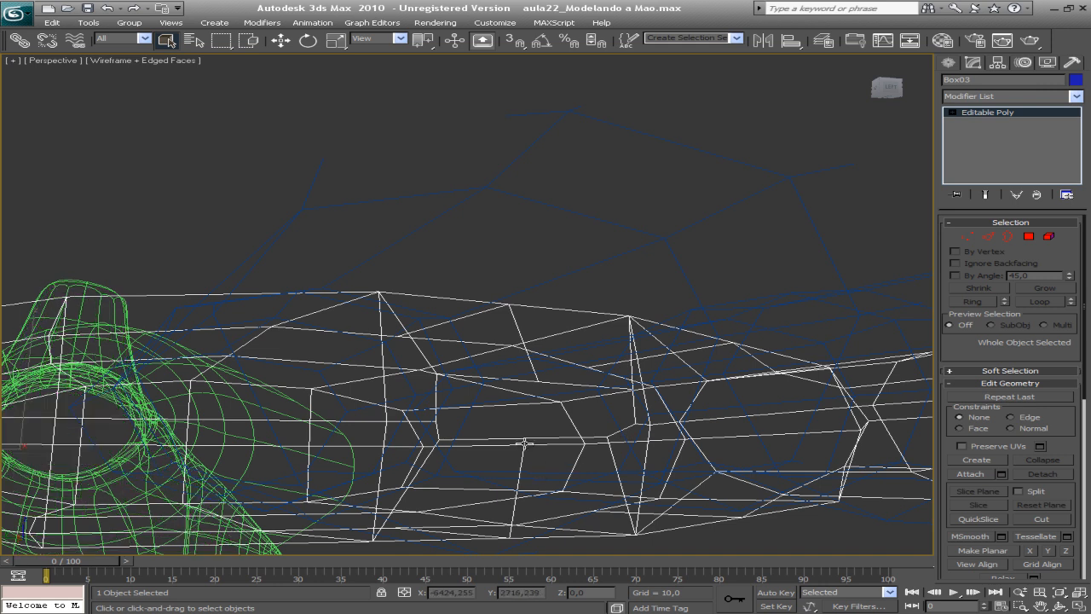
pyautogui.click(970, 237)
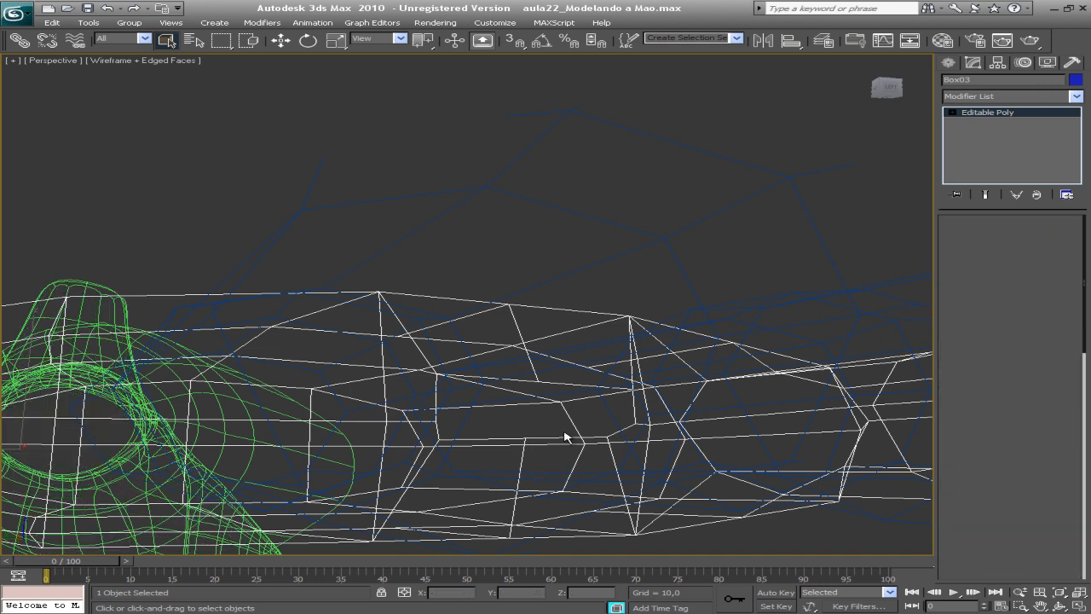
pyautogui.click(522, 439)
pyautogui.press('w')
pyautogui.moveTo(518, 360)
pyautogui.mouseDown()
pyautogui.moveTo(523, 350)
pyautogui.moveTo(530, 401)
pyautogui.mouseUp()
pyautogui.press('F3')
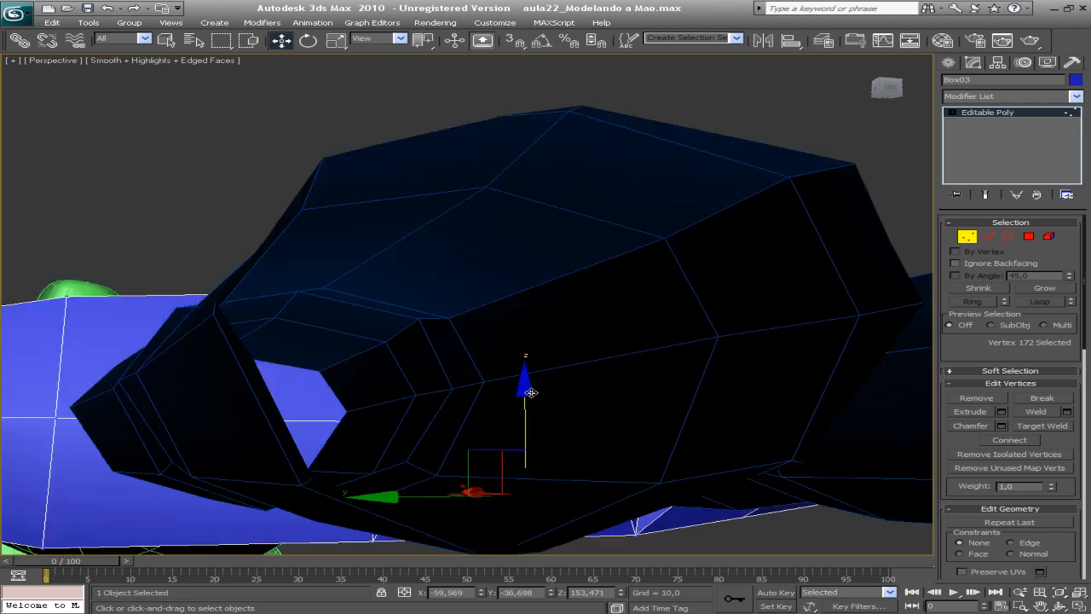
# Step: Raise the center vertex of the socket's top edge and move the upper corner vertex beside the index finger toward the middle finger's base
pyautogui.keyDown('alt'); pyautogui.moveTo(516, 401); pyautogui.dragTo(336, 438, button='middle'); pyautogui.keyUp('alt')
pyautogui.press('w')
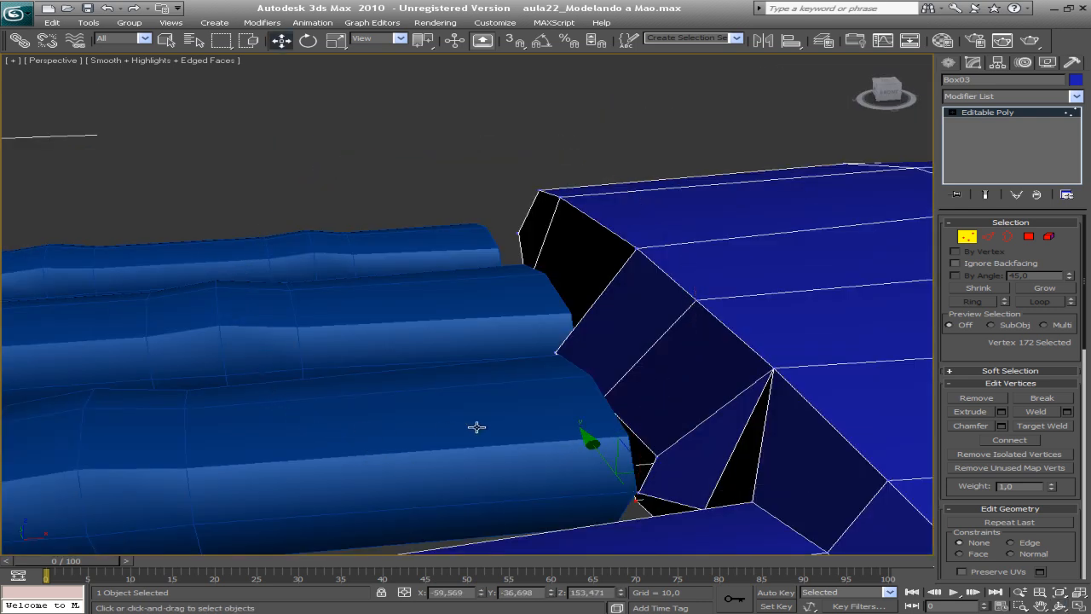
pyautogui.click(602, 396)
pyautogui.moveTo(606, 314); pyautogui.dragTo(608, 292)
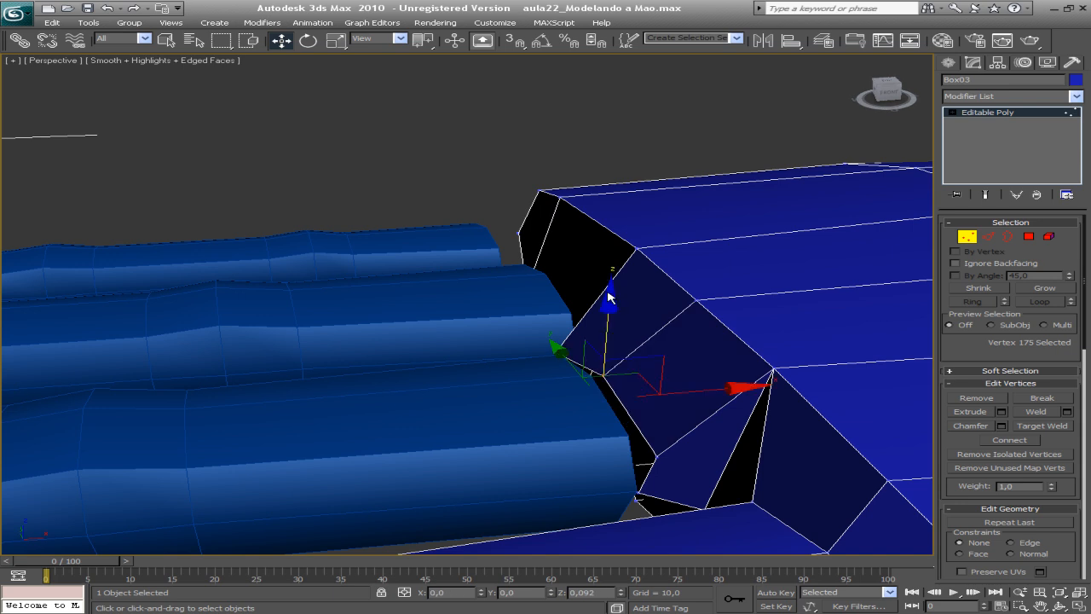
pyautogui.click(655, 456)
pyautogui.moveTo(733, 447); pyautogui.dragTo(719, 452)
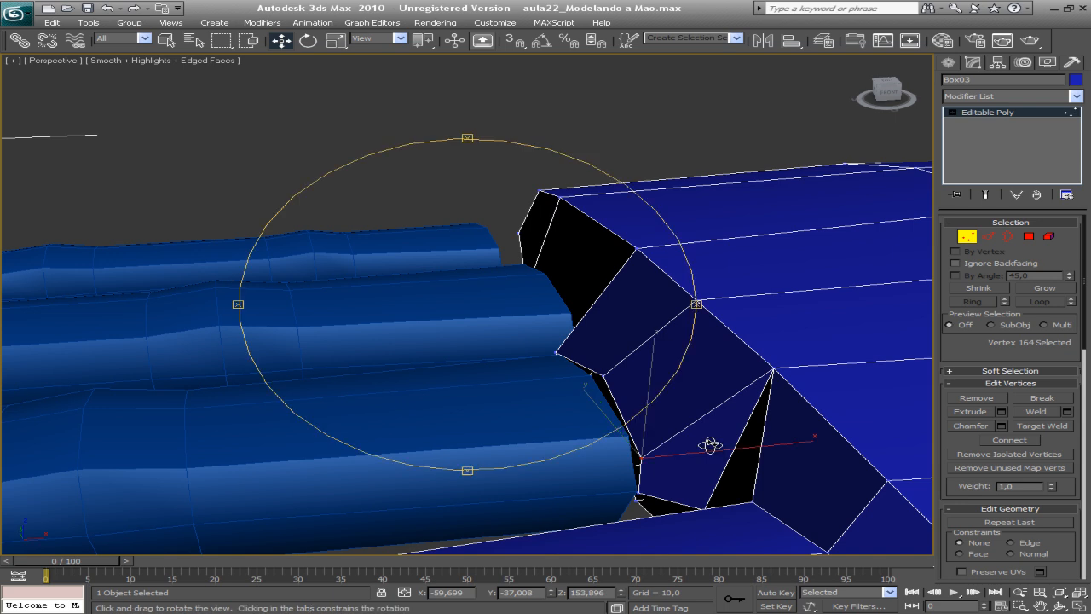
# Step: Move the socket's two side vertices onto the side corners of the middle finger's base
pyautogui.keyDown('alt'); pyautogui.moveTo(529, 373); pyautogui.dragTo(580, 294, button='middle'); pyautogui.keyUp('alt')
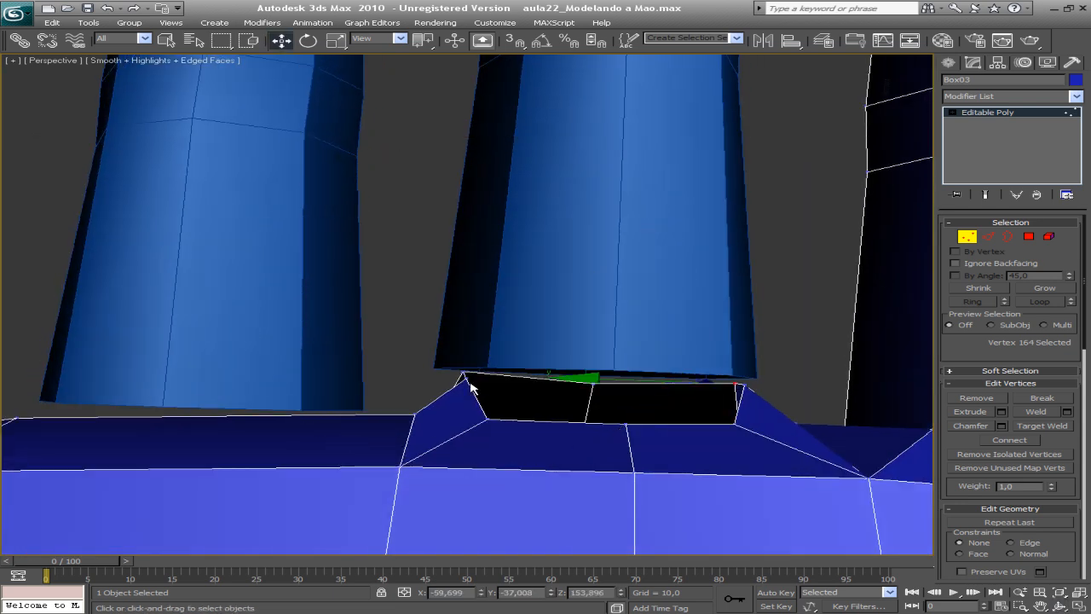
pyautogui.click(462, 376)
pyautogui.moveTo(427, 374); pyautogui.dragTo(356, 371)
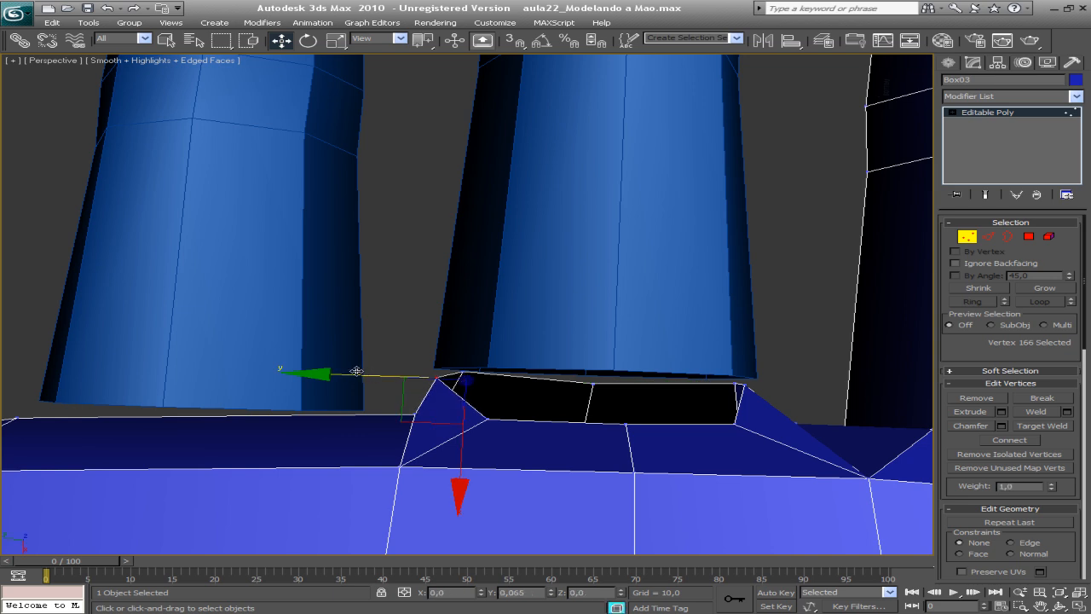
pyautogui.moveTo(434, 446); pyautogui.dragTo(433, 440)
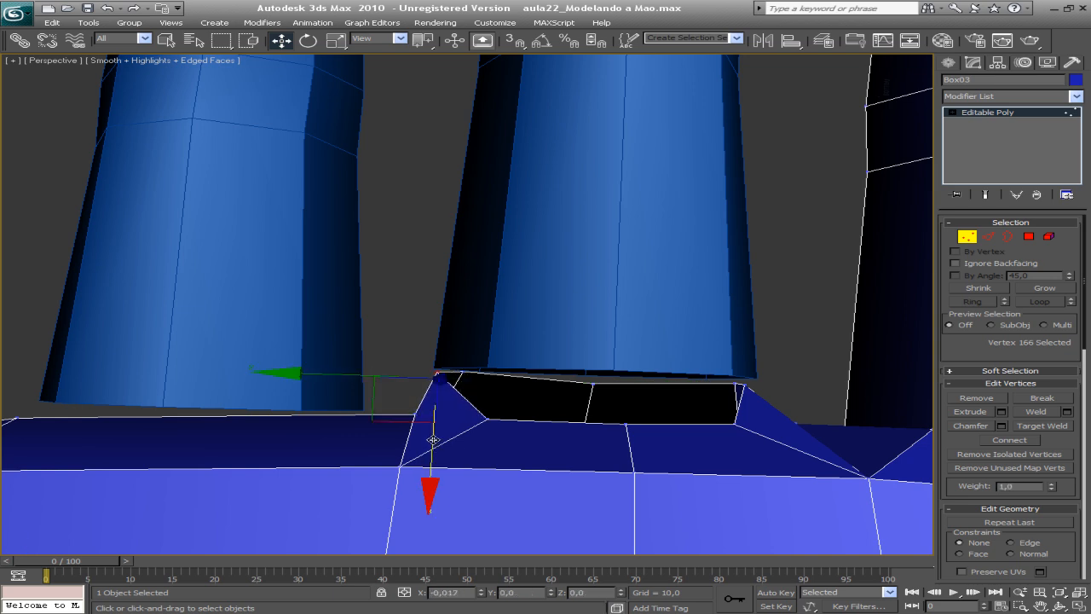
pyautogui.click(746, 385)
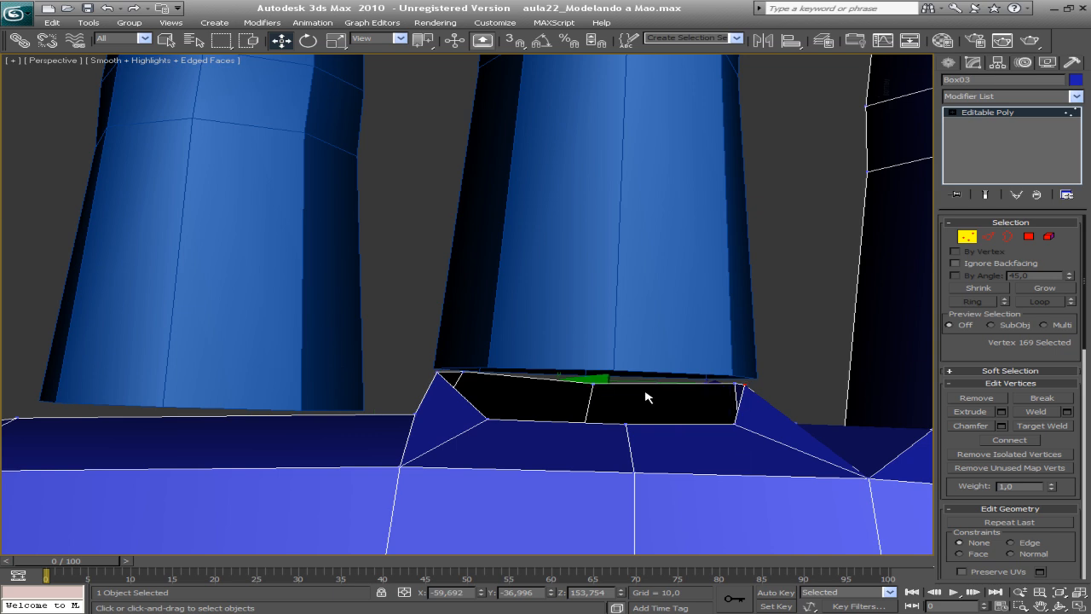
pyautogui.moveTo(677, 424)
pyautogui.mouseDown()
pyautogui.moveTo(686, 465)
pyautogui.moveTo(672, 418)
pyautogui.mouseUp()
# Step: Move the three vertices of the socket's underside edge up to the middle finger's base and leave vertex editing
pyautogui.click(733, 425)
pyautogui.click(625, 424)
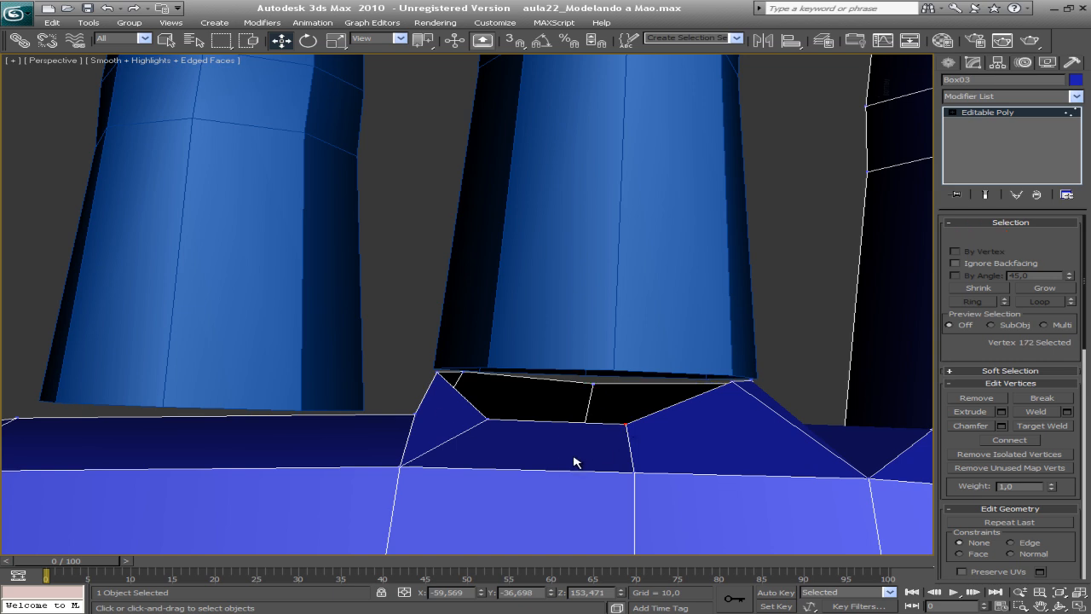
pyautogui.moveTo(570, 464); pyautogui.dragTo(495, 431)
pyautogui.click(488, 418)
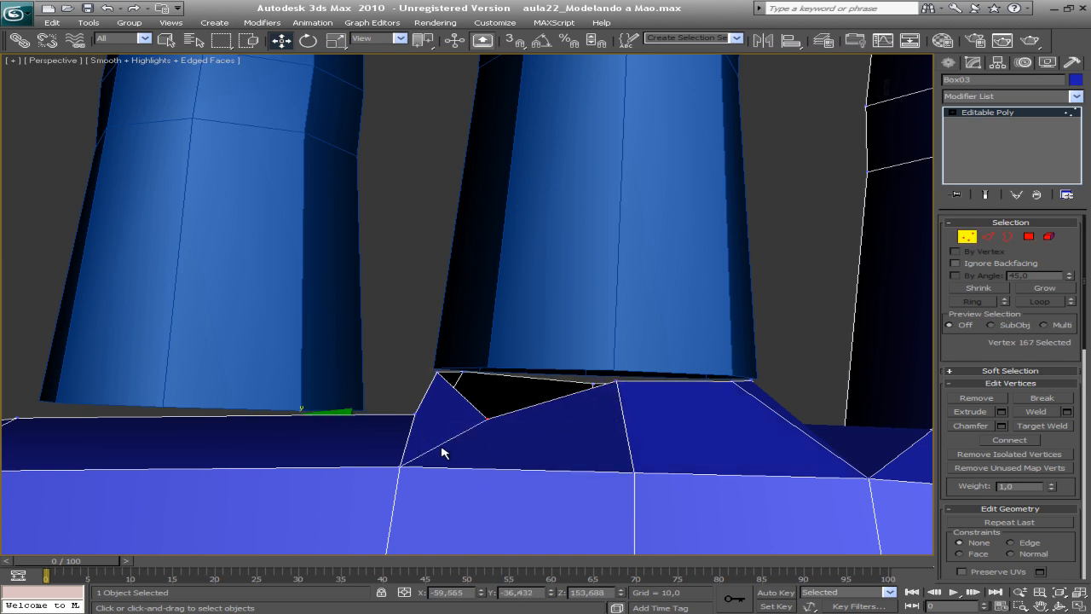
pyautogui.moveTo(422, 456); pyautogui.dragTo(428, 376)
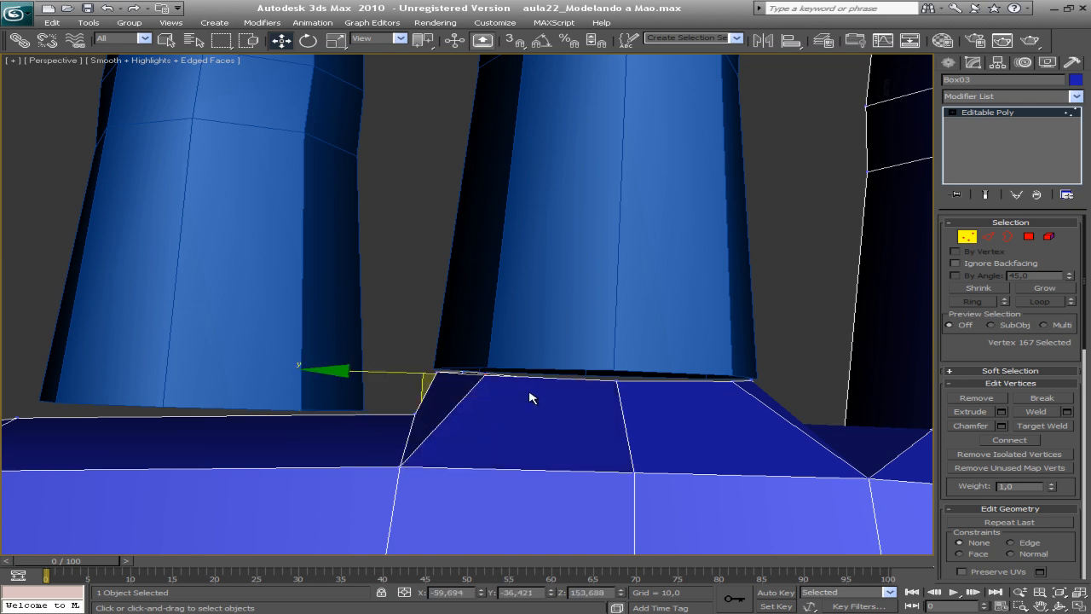
pyautogui.scroll(-2, 530, 398)
pyautogui.scroll(-2, 796, 248)
pyautogui.hotkey('ctrl', 'r')
pyautogui.moveTo(478, 303); pyautogui.dragTo(477, 330)
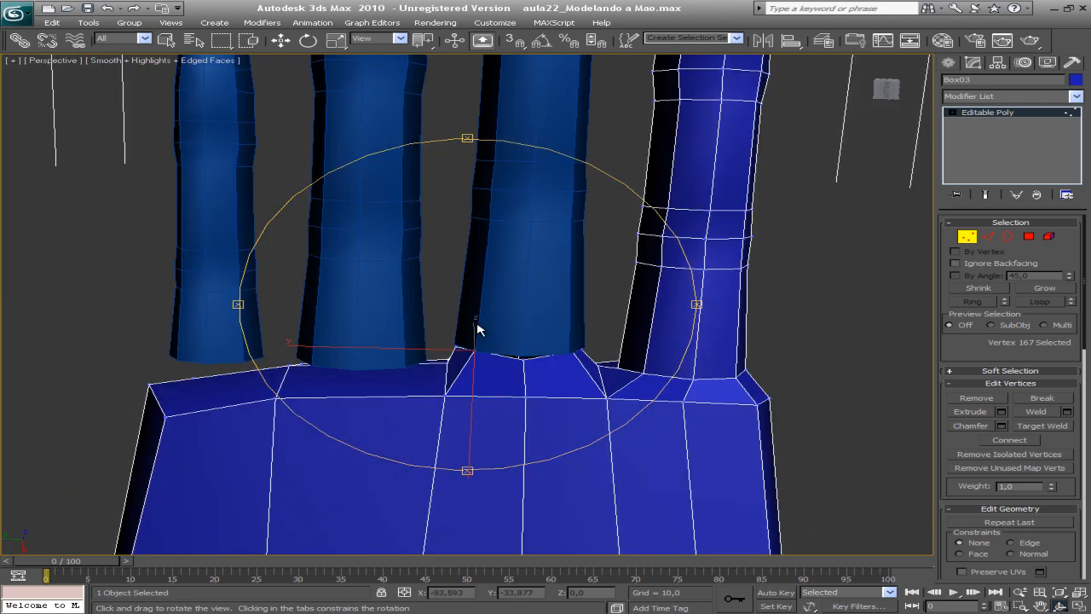
pyautogui.click(1023, 113)
# Step: Try to move the middle finger away from the palm's socket, and undo the move
pyautogui.press('w')
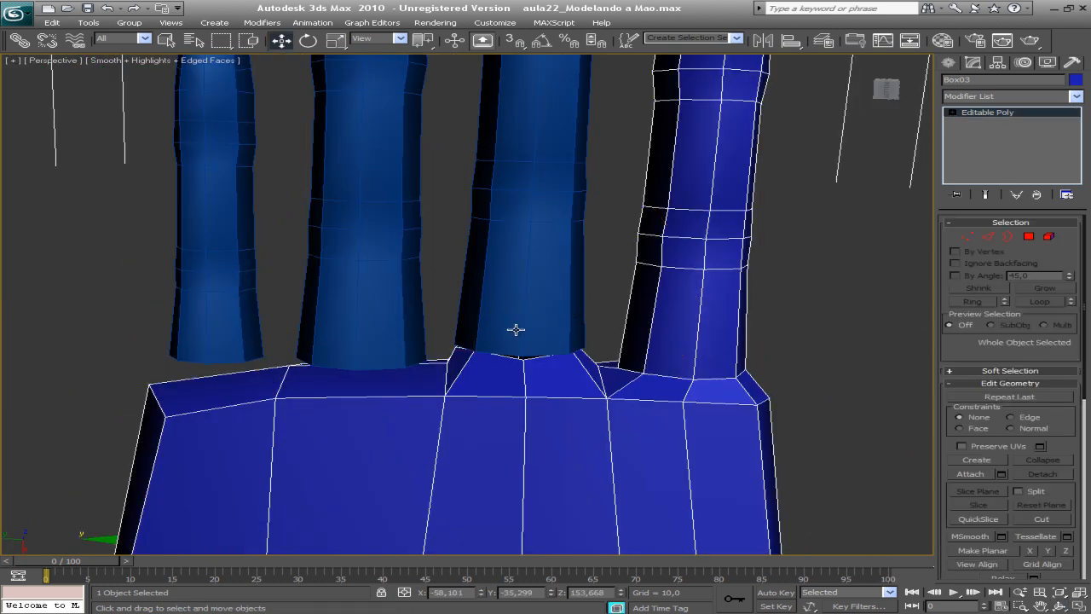
pyautogui.click(516, 317)
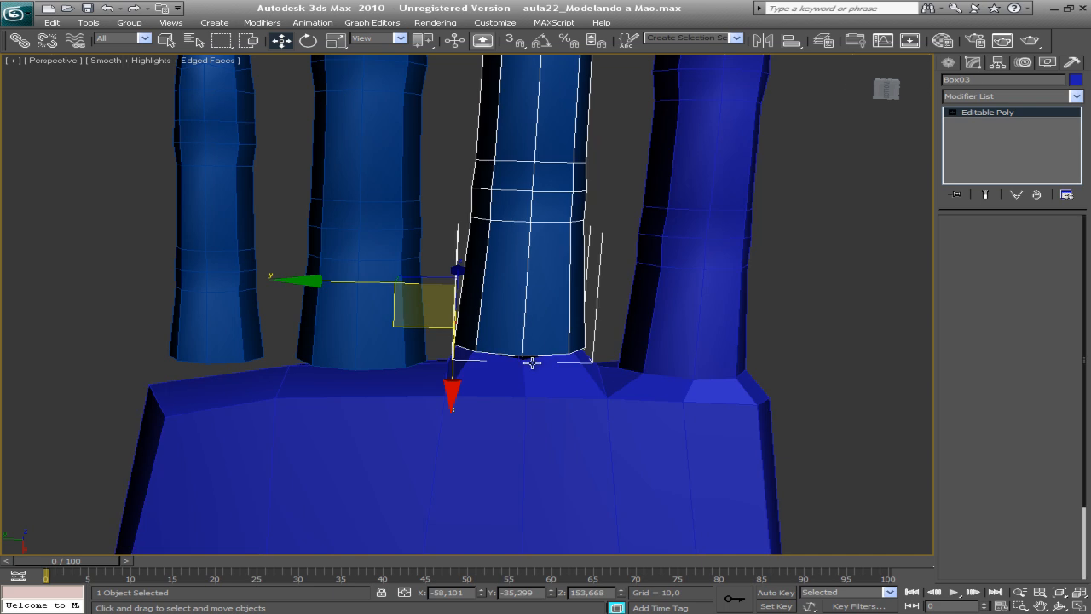
pyautogui.moveTo(532, 364); pyautogui.dragTo(532, 319)
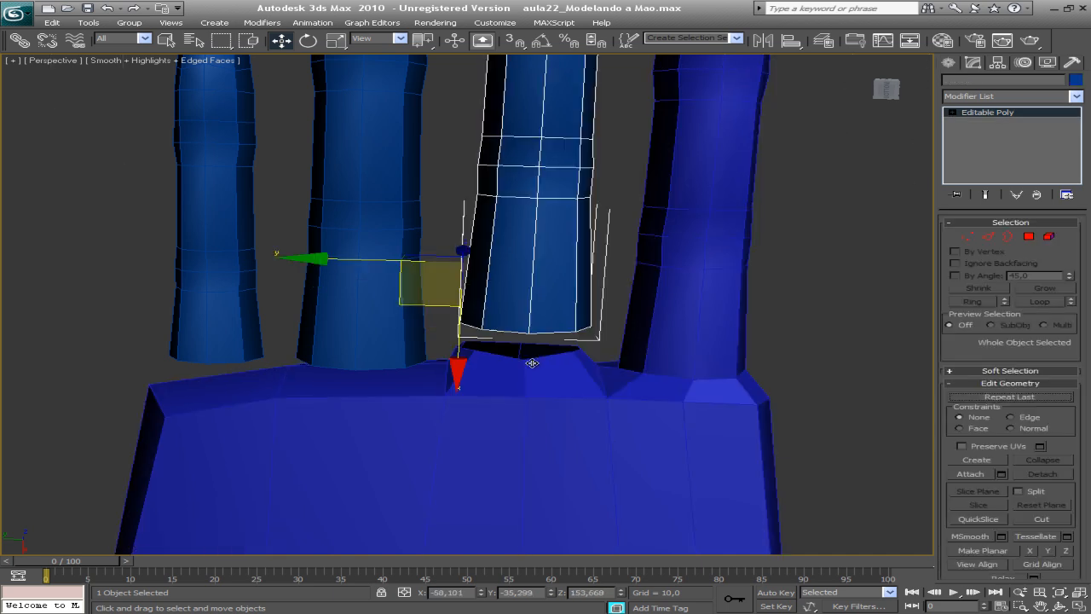
pyautogui.hotkey('ctrl', 'z')
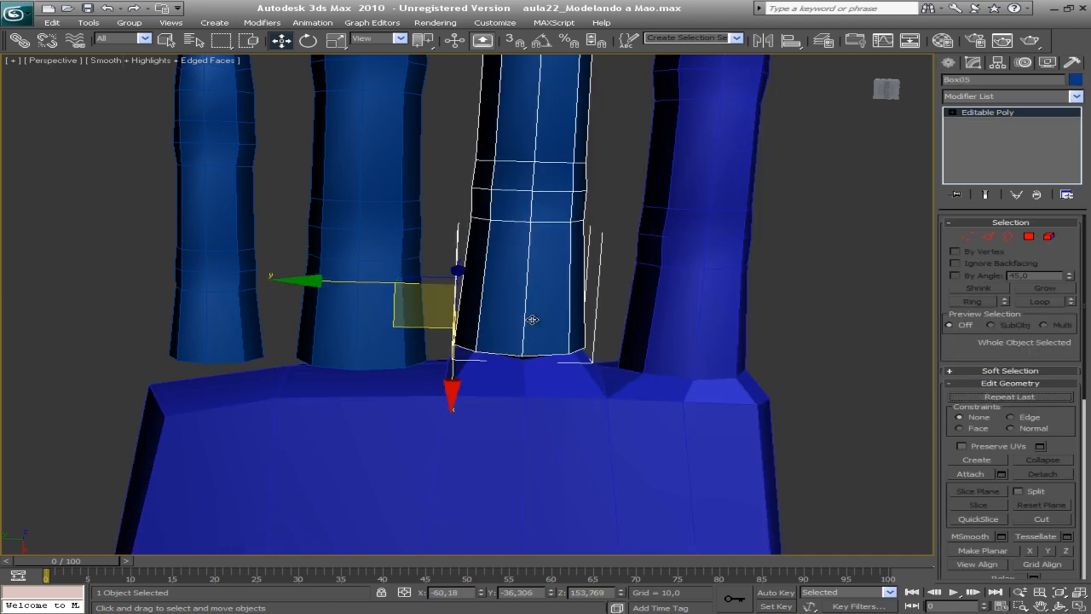
# Step: Attach the middle finger to the palm object
pyautogui.press('q')
pyautogui.moveTo(540, 281); pyautogui.dragTo(535, 316, button='middle')
pyautogui.press('q')
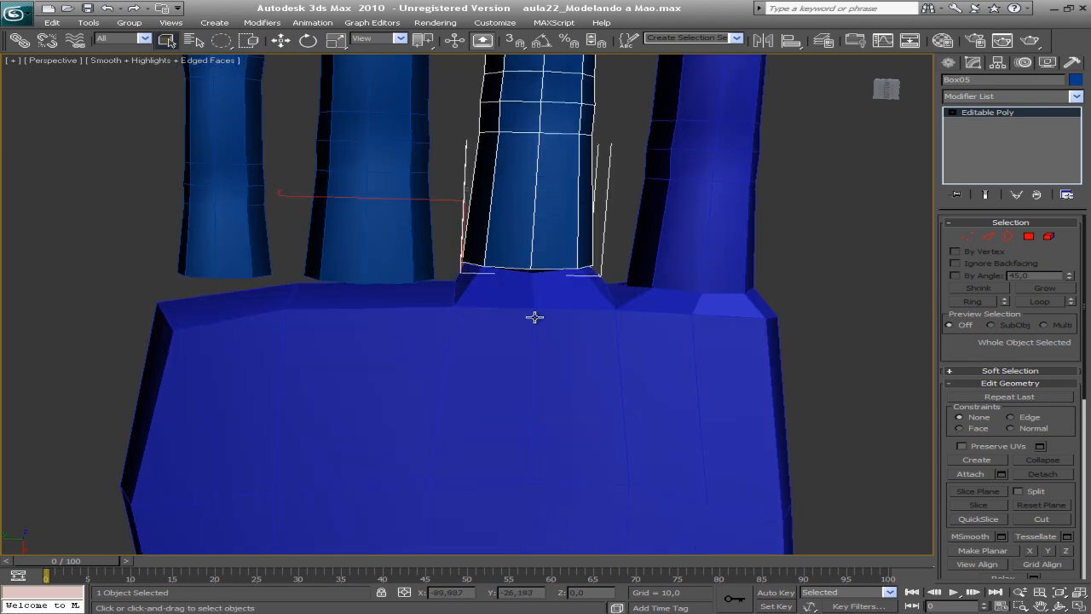
pyautogui.click(535, 316)
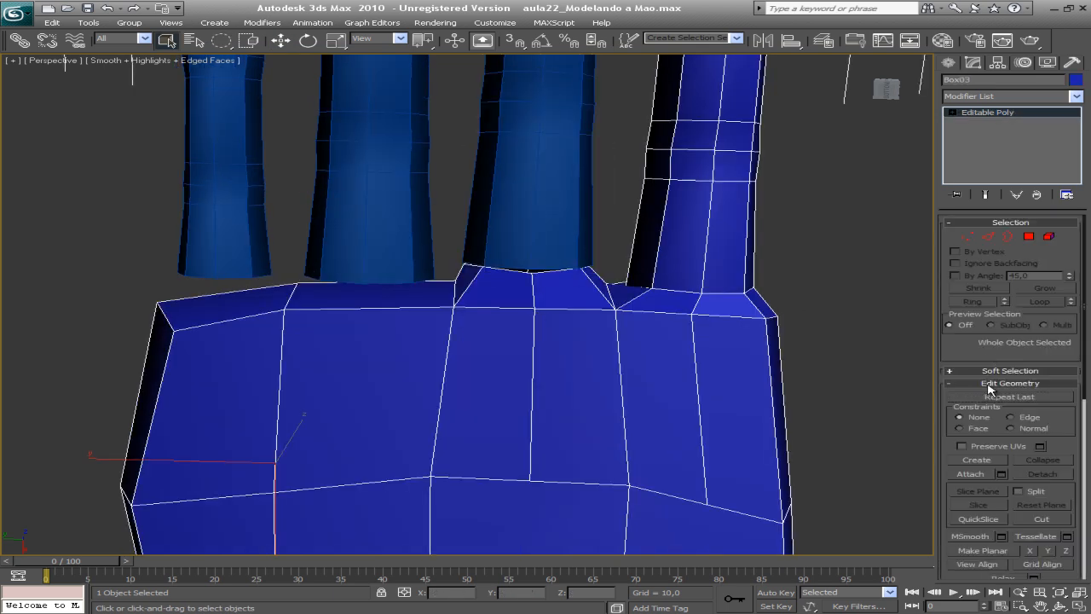
pyautogui.click(972, 474)
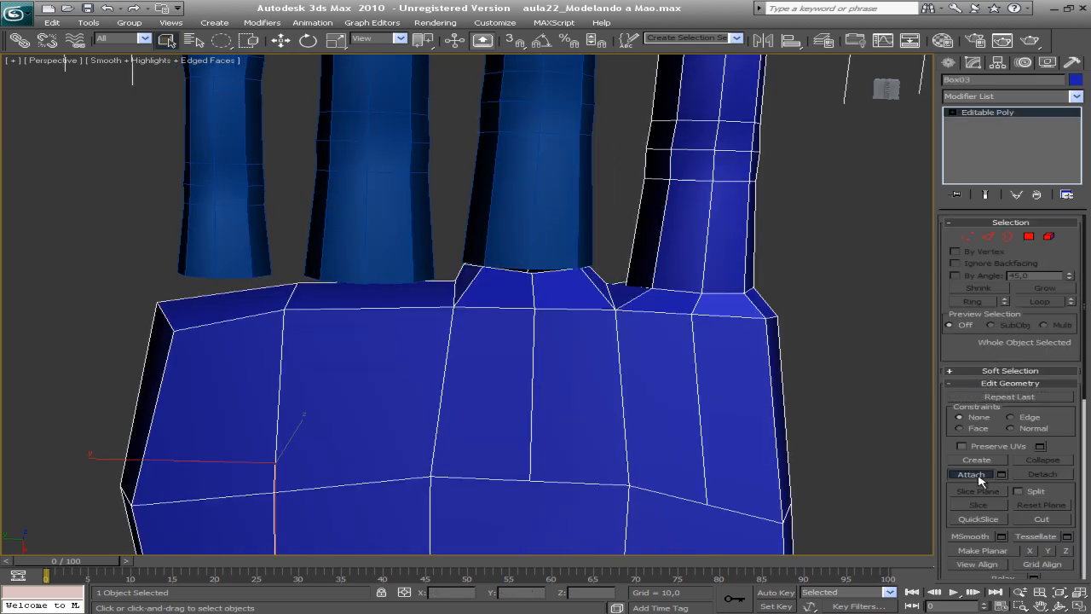
pyautogui.click(539, 184)
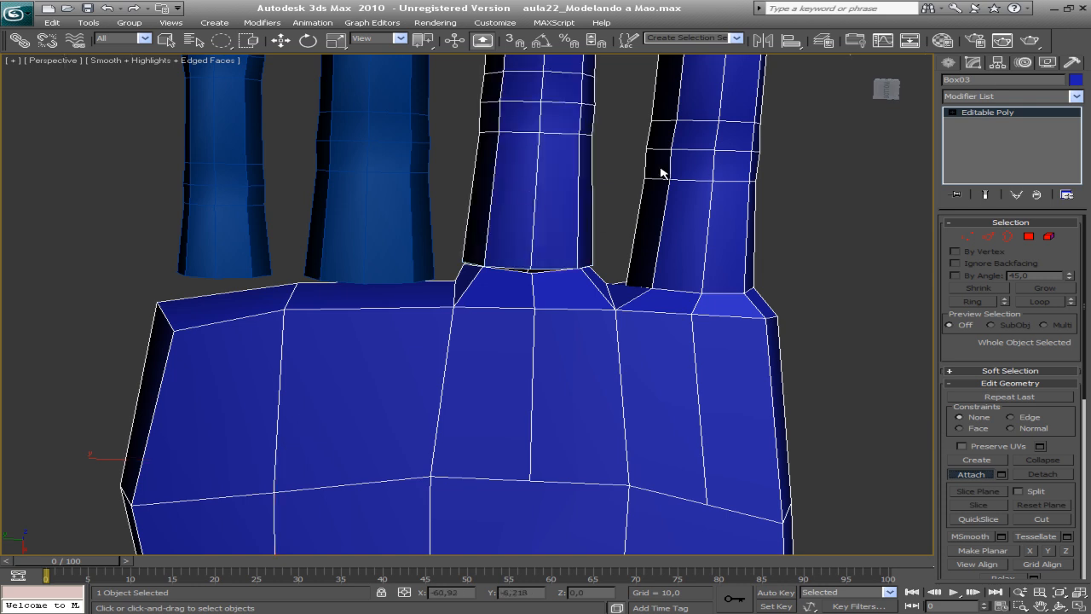
# Step: Collapse the socket's underside center vertex with the matching vertex of the middle finger's base
pyautogui.moveTo(631, 243); pyautogui.dragTo(614, 350, button='middle')
pyautogui.click(967, 236)
pyautogui.moveTo(555, 296); pyautogui.dragTo(528, 207, button='middle')
pyautogui.scroll(2, 529, 207)
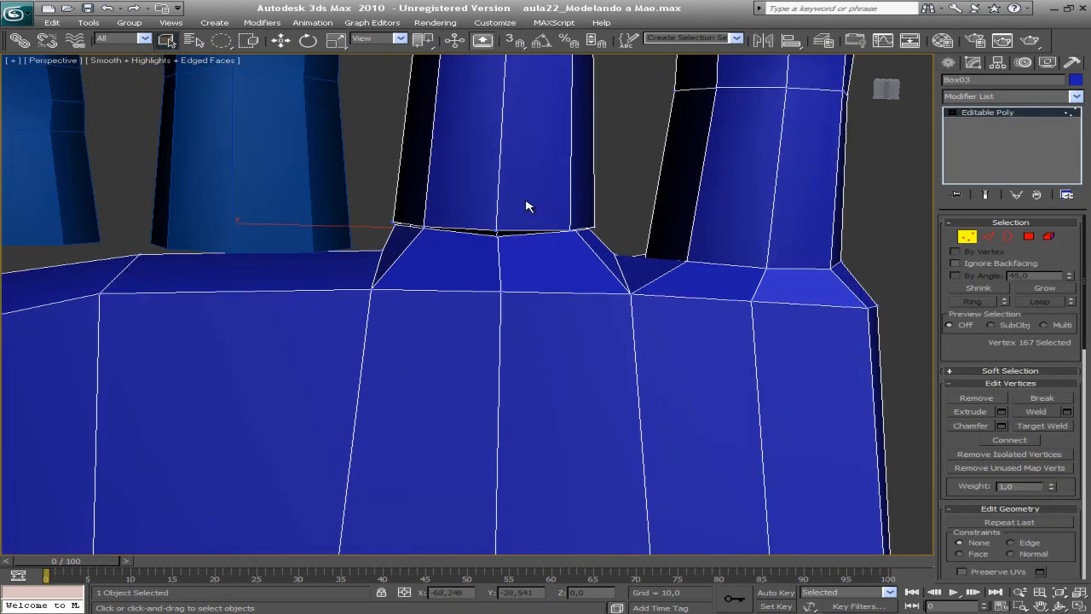
pyautogui.scroll(1, 526, 207)
pyautogui.click(515, 185)
pyautogui.keyDown('ctrl'); pyautogui.click(519, 193); pyautogui.keyUp('ctrl')
pyautogui.keyDown('alt'); pyautogui.moveTo(458, 192); pyautogui.dragTo(594, 269, button='middle'); pyautogui.keyUp('alt')
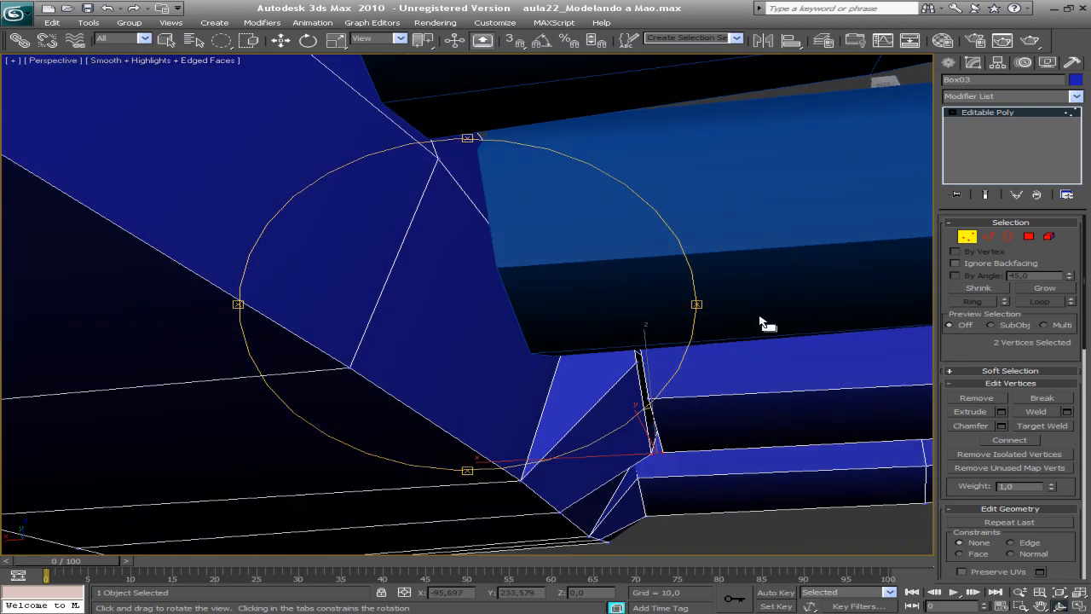
pyautogui.scroll(-4, 1084, 402)
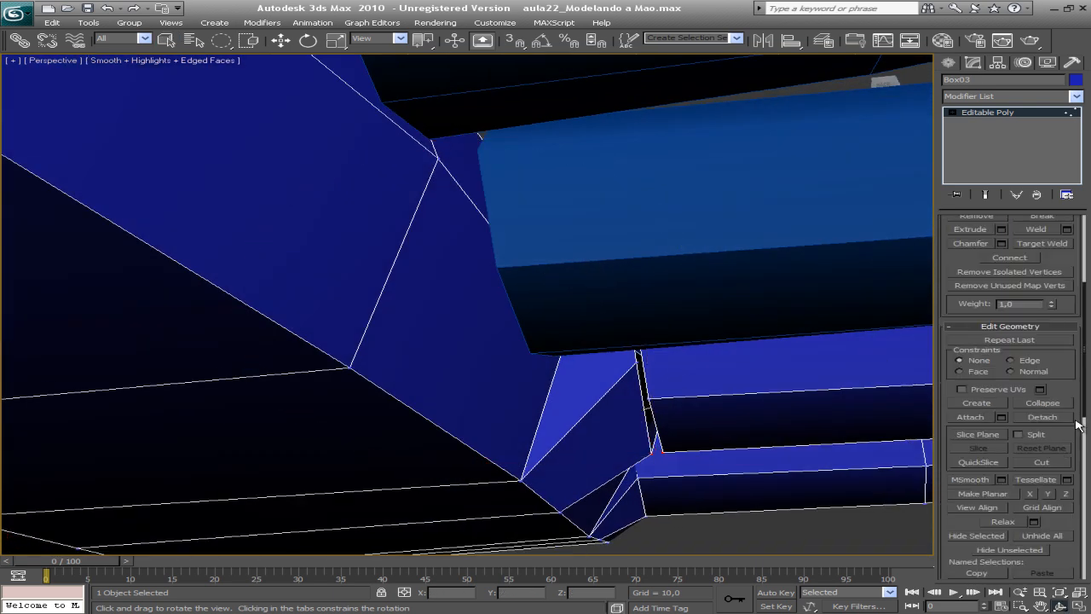
pyautogui.click(1057, 403)
pyautogui.press('w')
pyautogui.click(639, 365)
pyautogui.click(714, 334)
pyautogui.hotkey('ctrl', 'z')
# Step: Target Weld the socket's underside corner vertex beside the ring finger to the matching vertex of the middle finger's base
pyautogui.keyDown('alt'); pyautogui.moveTo(731, 326); pyautogui.dragTo(589, 335, button='middle'); pyautogui.keyUp('alt')
pyautogui.click(534, 342)
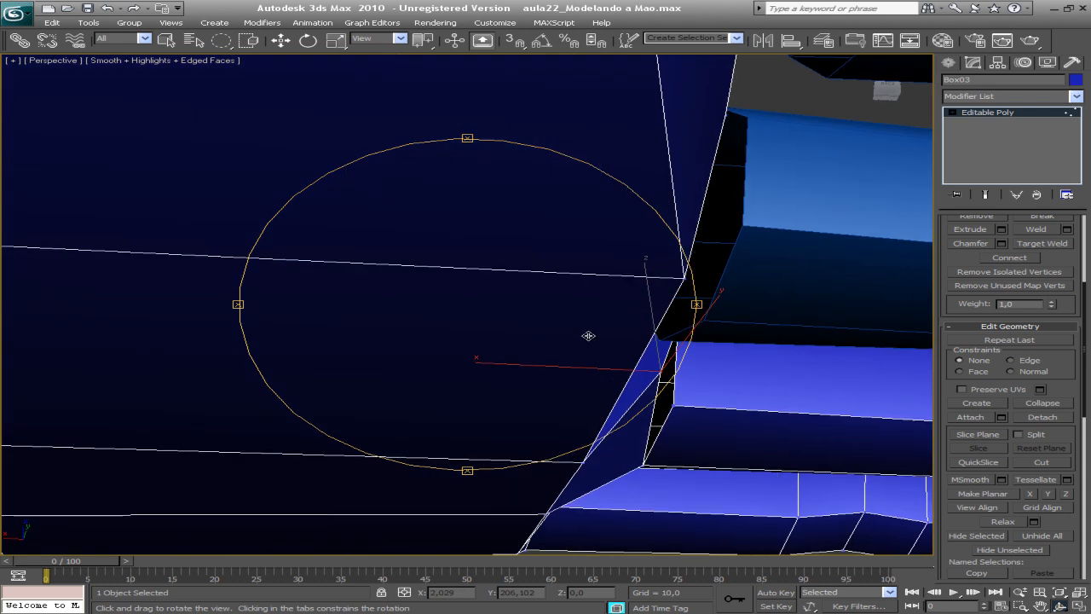
pyautogui.rightClick(663, 378)
pyautogui.rightClick(659, 369)
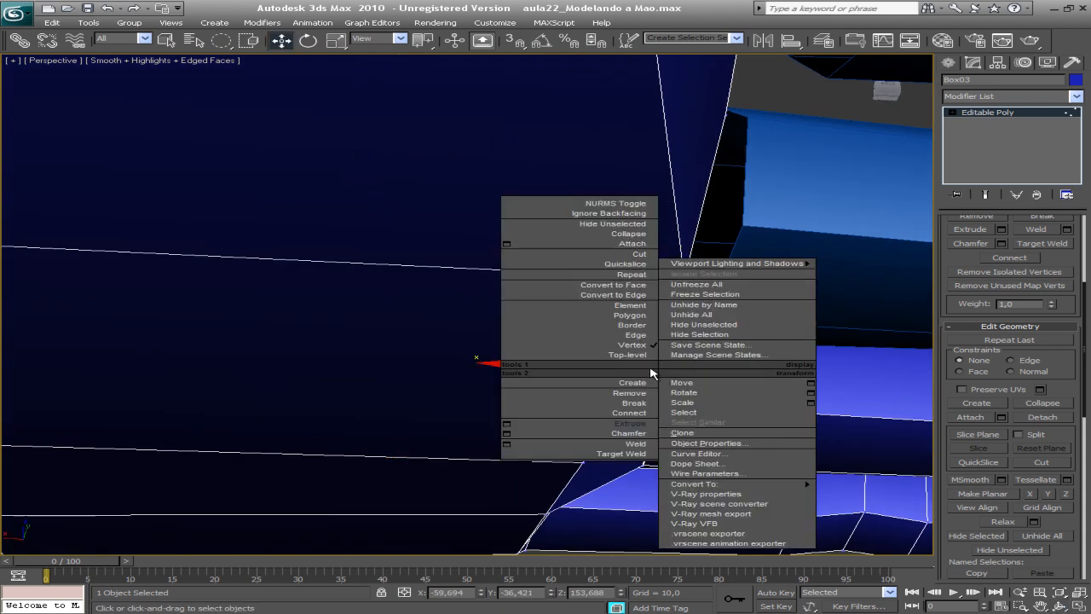
pyautogui.click(633, 453)
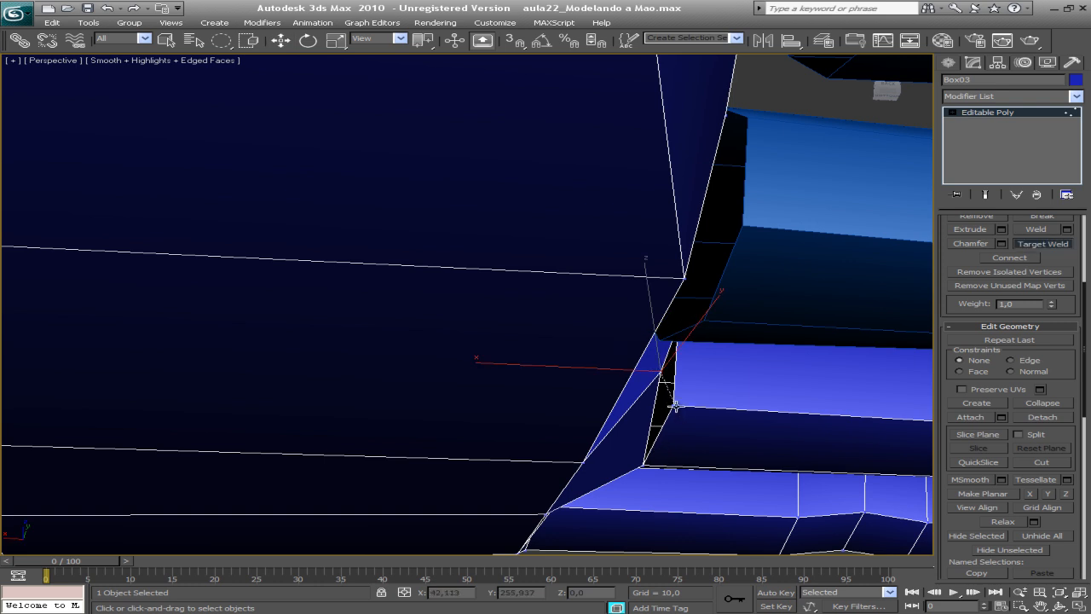
pyautogui.click(674, 407)
# Step: Target Weld the socket's upper corner vertex beside the ring finger and its top center vertex to the middle finger's matching vertices
pyautogui.keyDown('alt'); pyautogui.moveTo(560, 329); pyautogui.dragTo(566, 446, button='middle'); pyautogui.keyUp('alt')
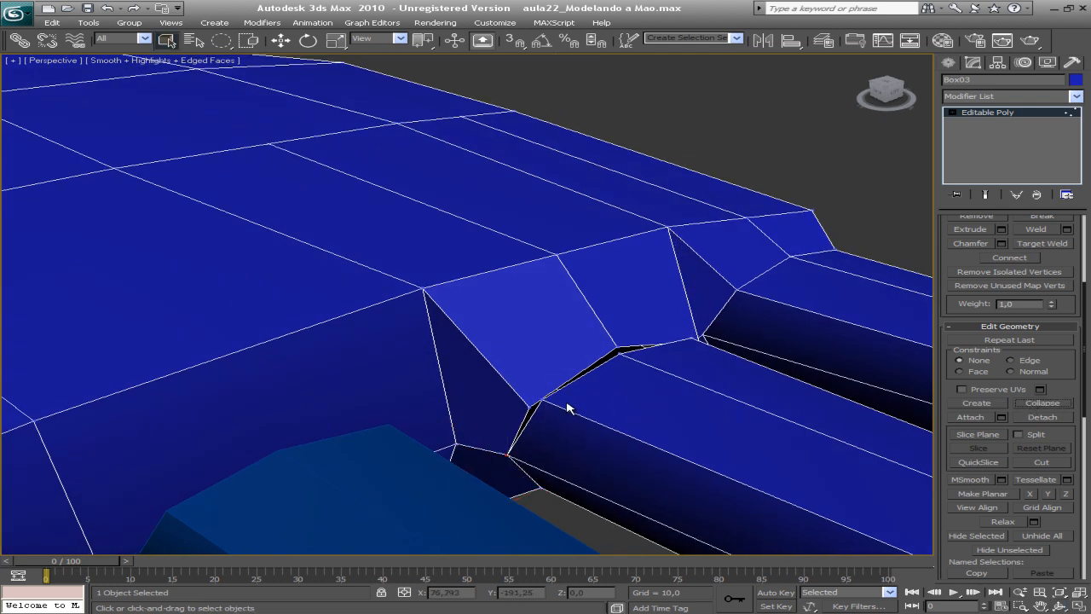
pyautogui.rightClick(529, 405)
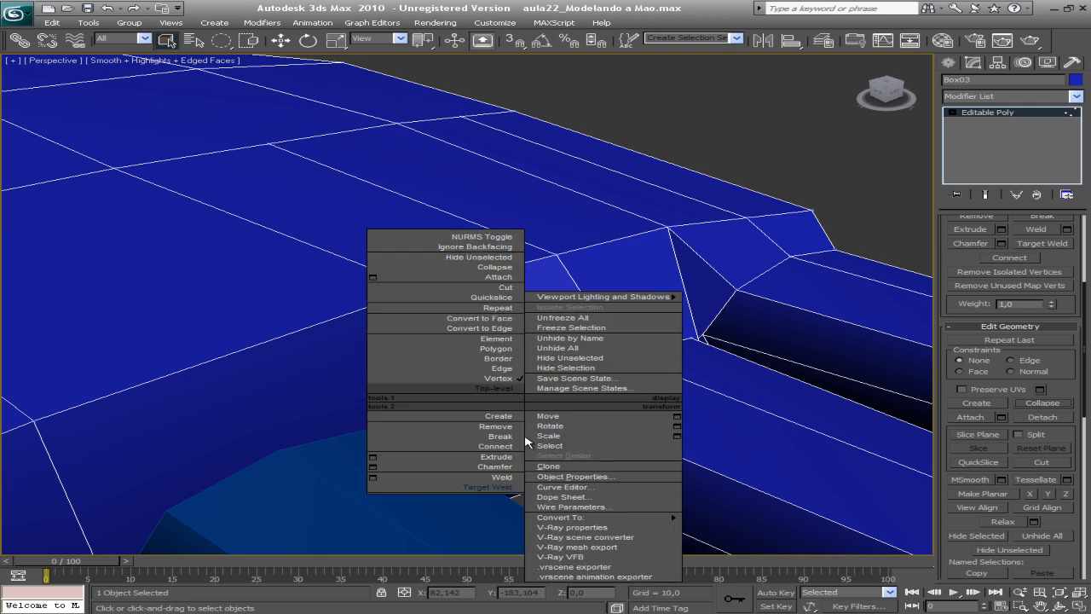
pyautogui.click(504, 487)
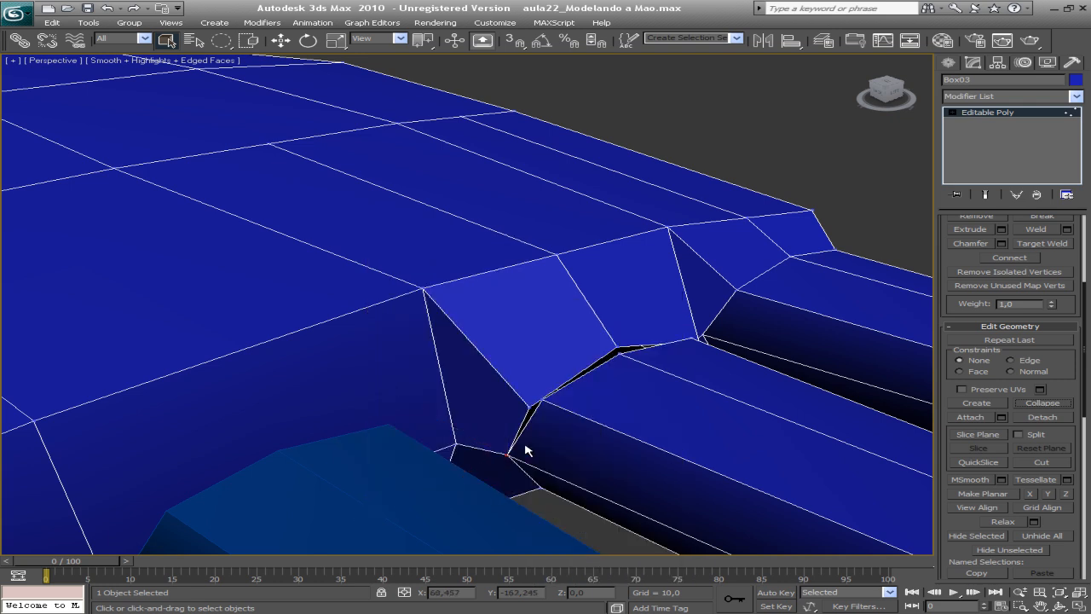
pyautogui.click(543, 400)
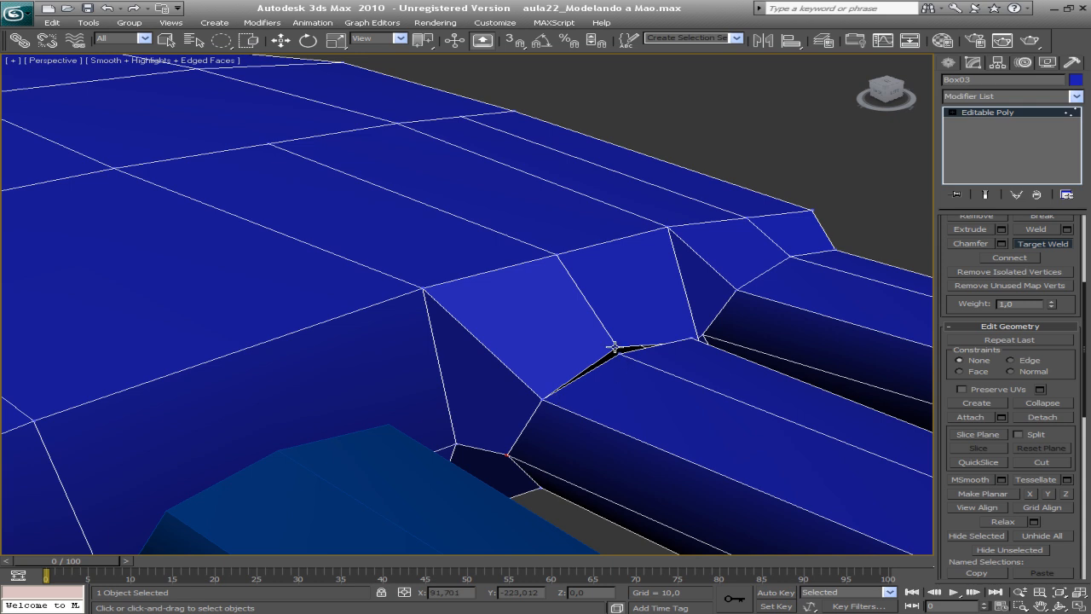
pyautogui.click(623, 351)
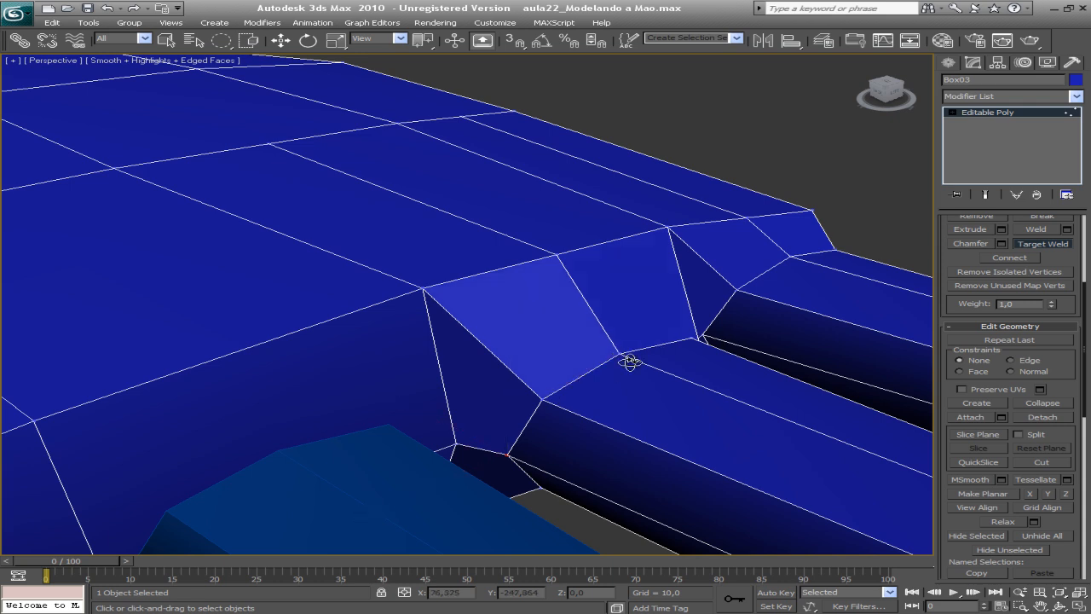
# Step: Target Weld the socket's underside corner and side vertices beside the index finger to the middle finger's matching vertices
pyautogui.keyDown('alt'); pyautogui.moveTo(555, 363); pyautogui.dragTo(434, 354, button='middle'); pyautogui.keyUp('alt')
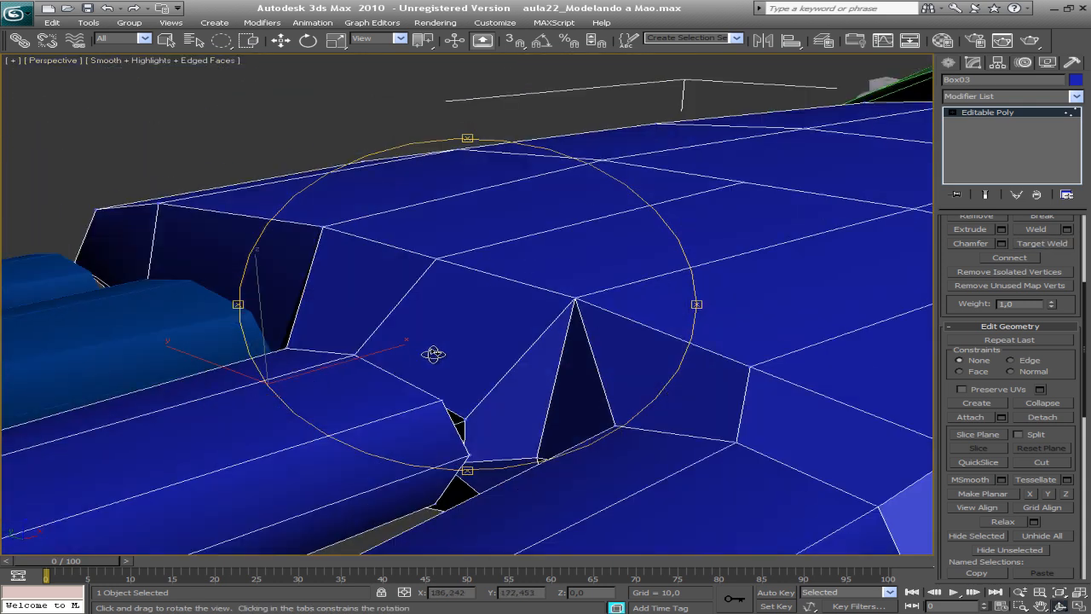
pyautogui.moveTo(503, 320)
pyautogui.keyDown('alt'); pyautogui.mouseDown(button='middle')
pyautogui.moveTo(486, 336)
pyautogui.moveTo(514, 281)
pyautogui.moveTo(507, 267)
pyautogui.moveTo(473, 275)
pyautogui.moveTo(488, 318)
pyautogui.mouseUp(button='middle'); pyautogui.keyUp('alt')
pyautogui.press('F3')
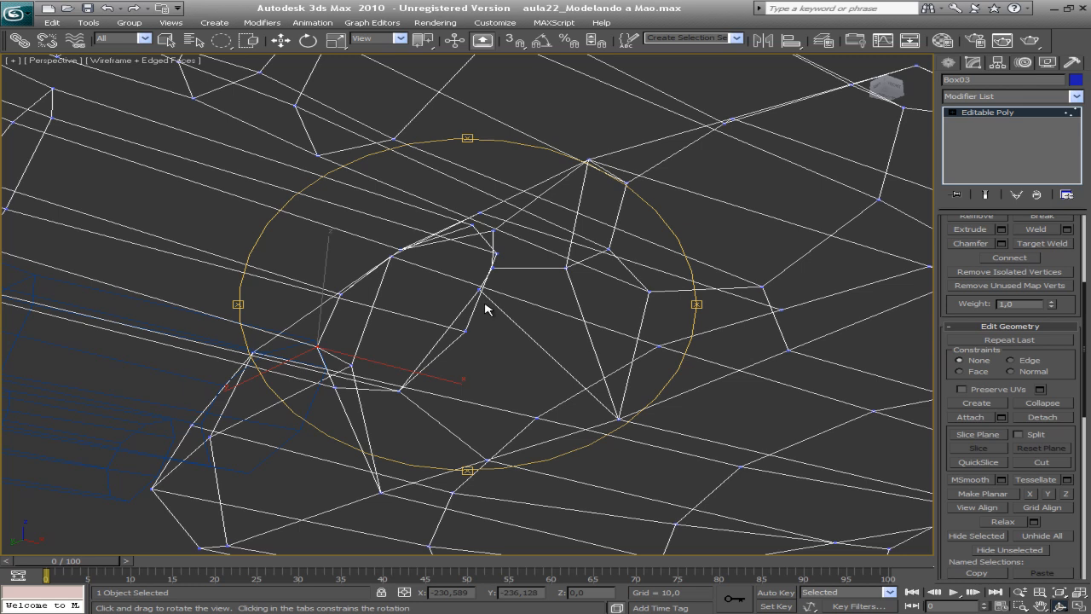
pyautogui.scroll(2, 485, 304)
pyautogui.rightClick(486, 288)
pyautogui.rightClick(488, 284)
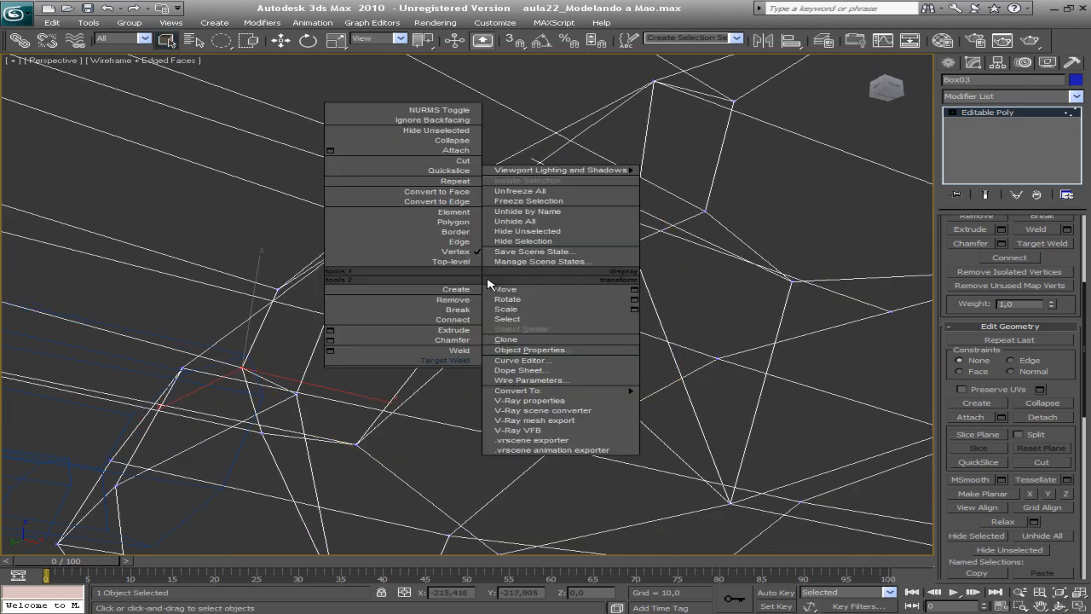
pyautogui.click(450, 360)
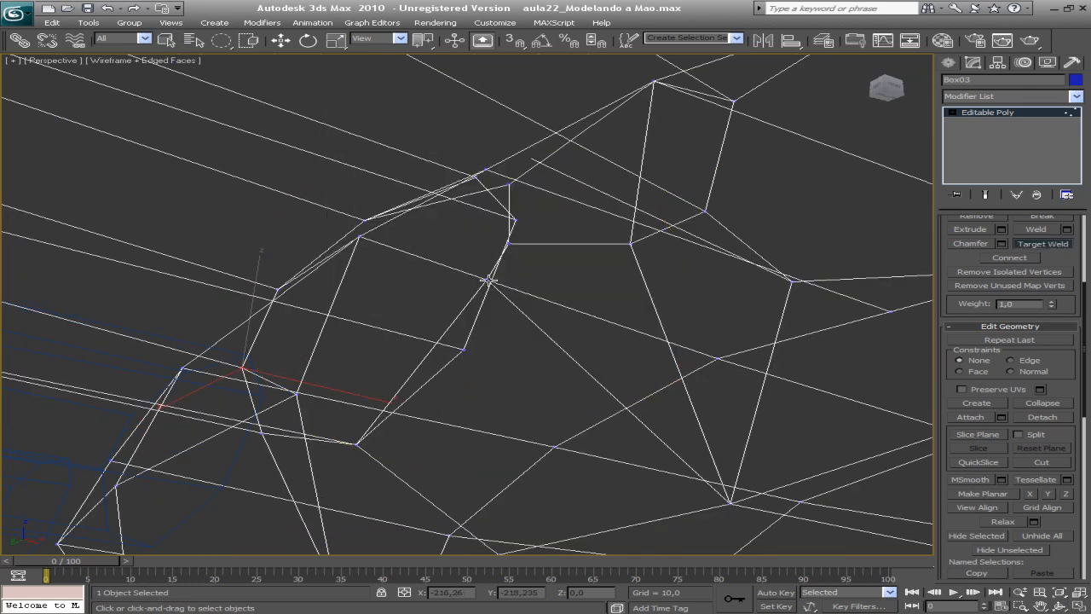
pyautogui.click(466, 348)
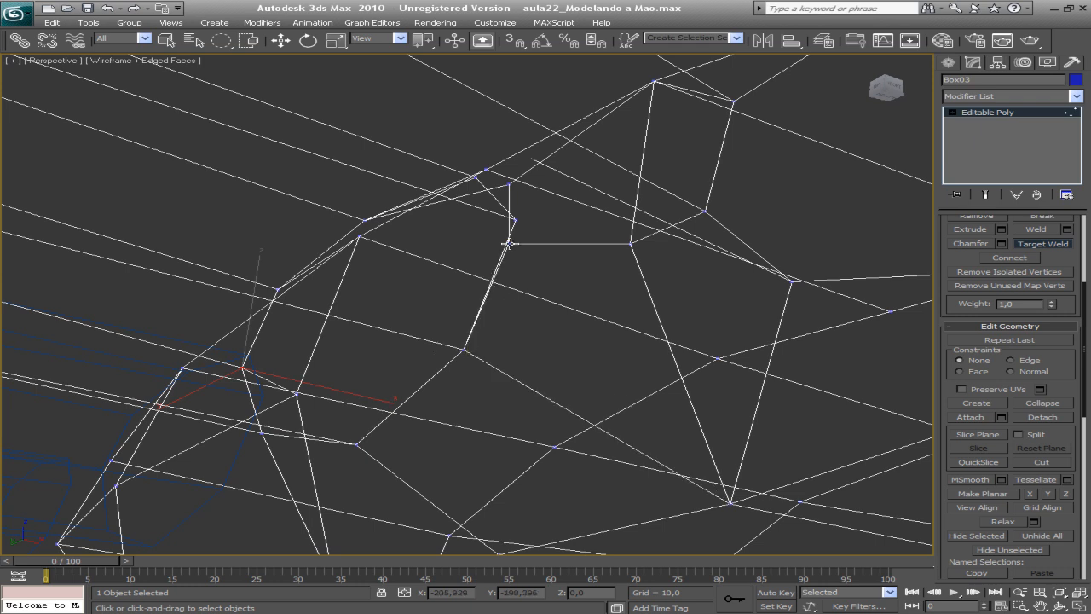
pyautogui.click(514, 220)
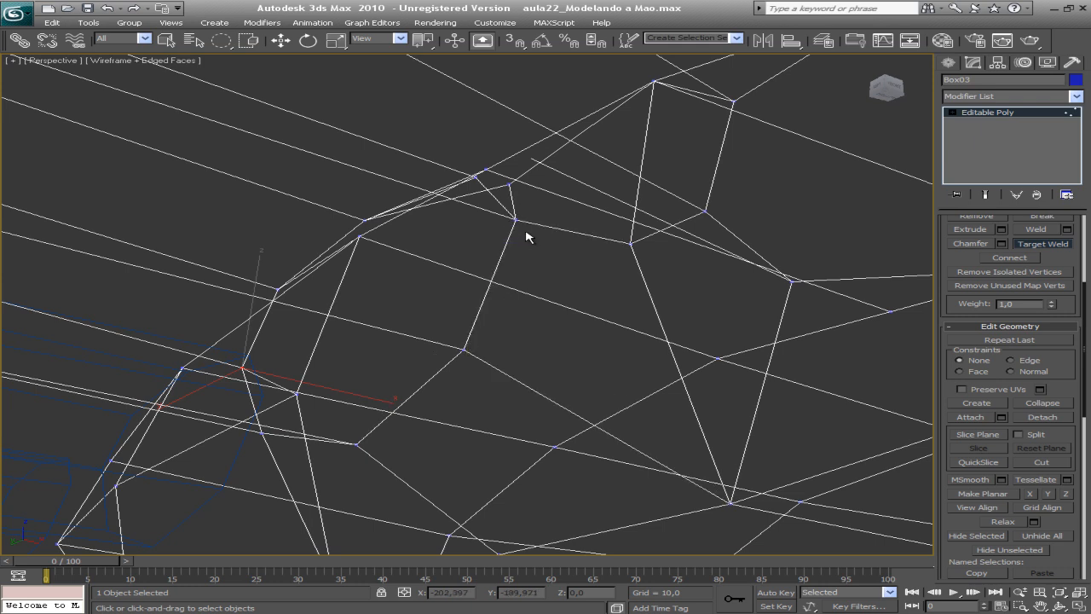
# Step: Target Weld the socket's upper corner vertex beside the index finger to the matching vertex of the middle finger's base
pyautogui.keyDown('alt'); pyautogui.moveTo(527, 241); pyautogui.dragTo(474, 295, button='middle'); pyautogui.keyUp('alt')
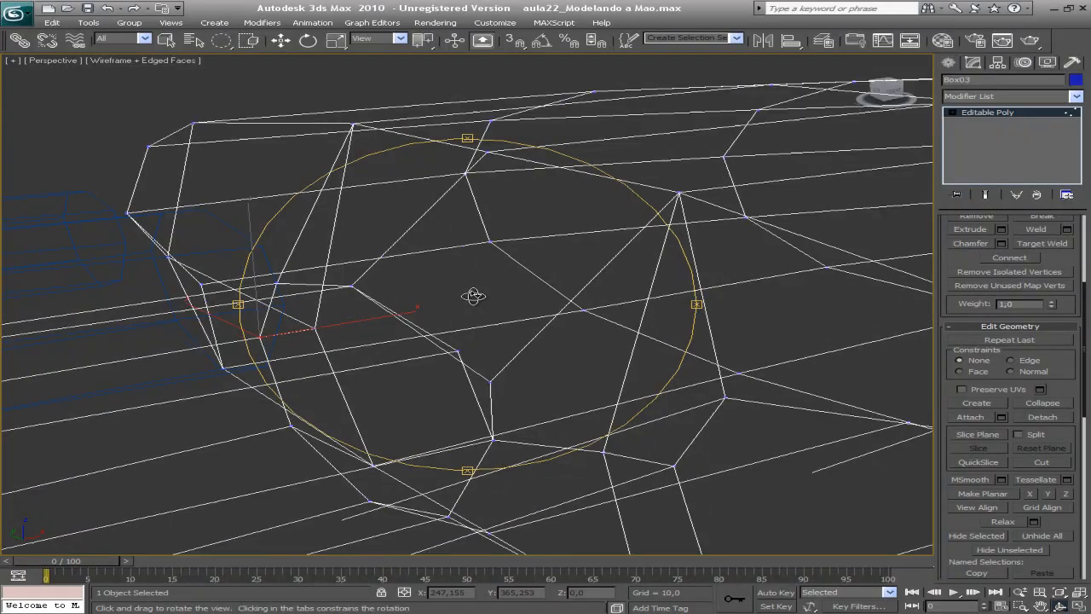
pyautogui.rightClick(487, 384)
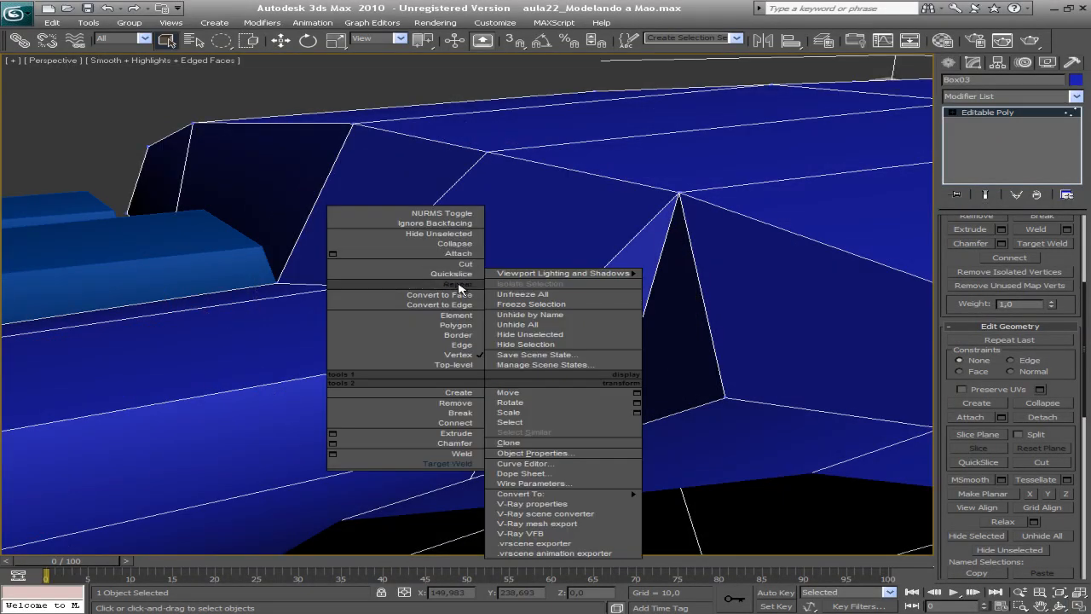
pyautogui.click(465, 463)
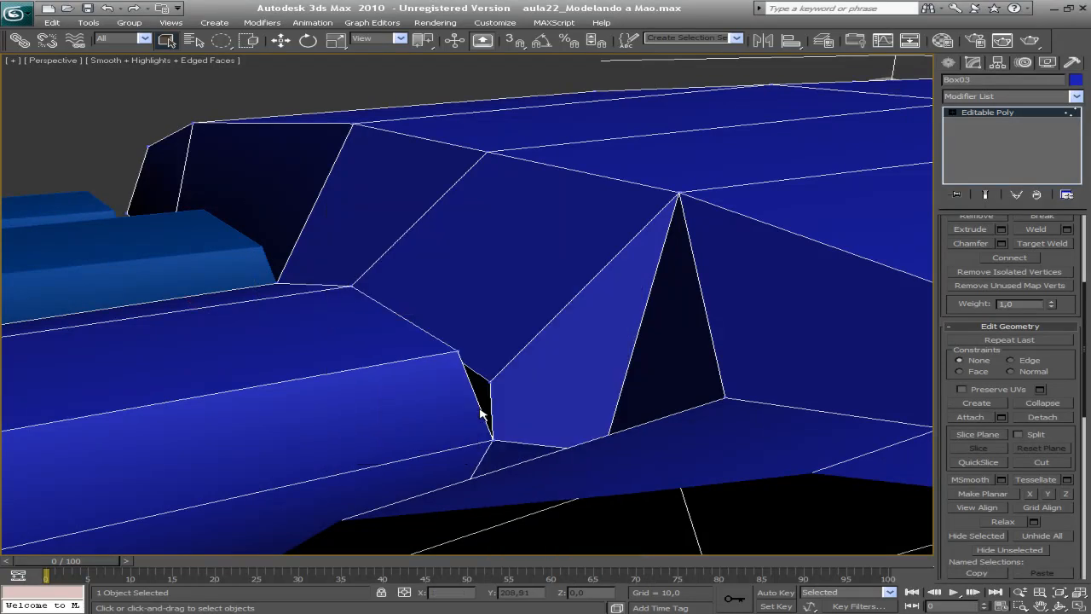
pyautogui.click(457, 352)
pyautogui.scroll(-3, 490, 366)
pyautogui.scroll(-4, 490, 365)
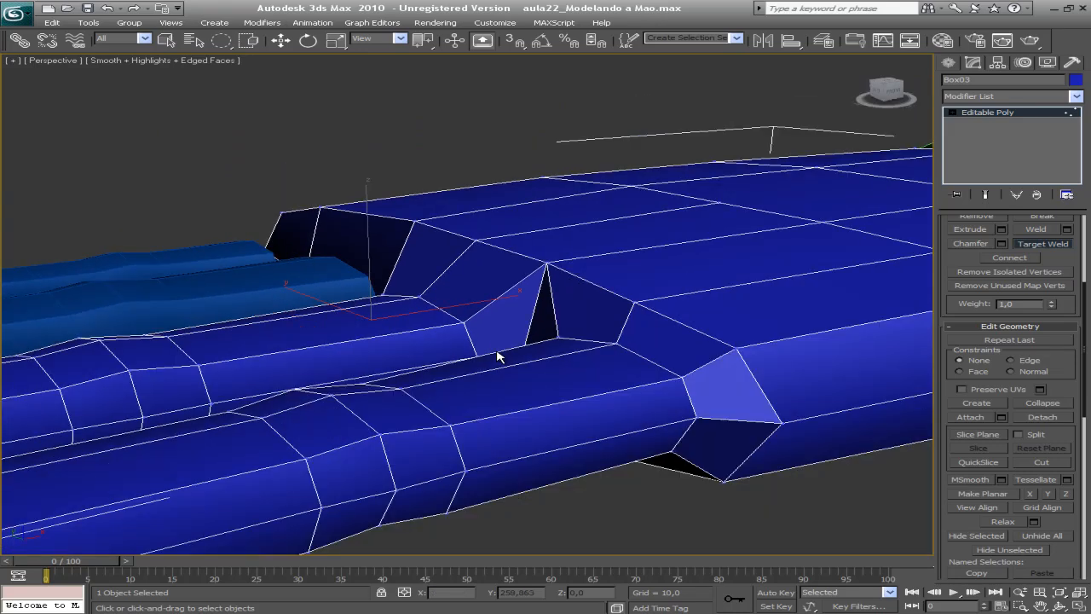
# Step: Extrude the palm's two end polygons behind the ring finger slightly toward the finger
pyautogui.keyDown('alt'); pyautogui.moveTo(498, 350); pyautogui.dragTo(725, 271, button='middle'); pyautogui.keyUp('alt')
pyautogui.moveTo(349, 288); pyautogui.dragTo(517, 367)
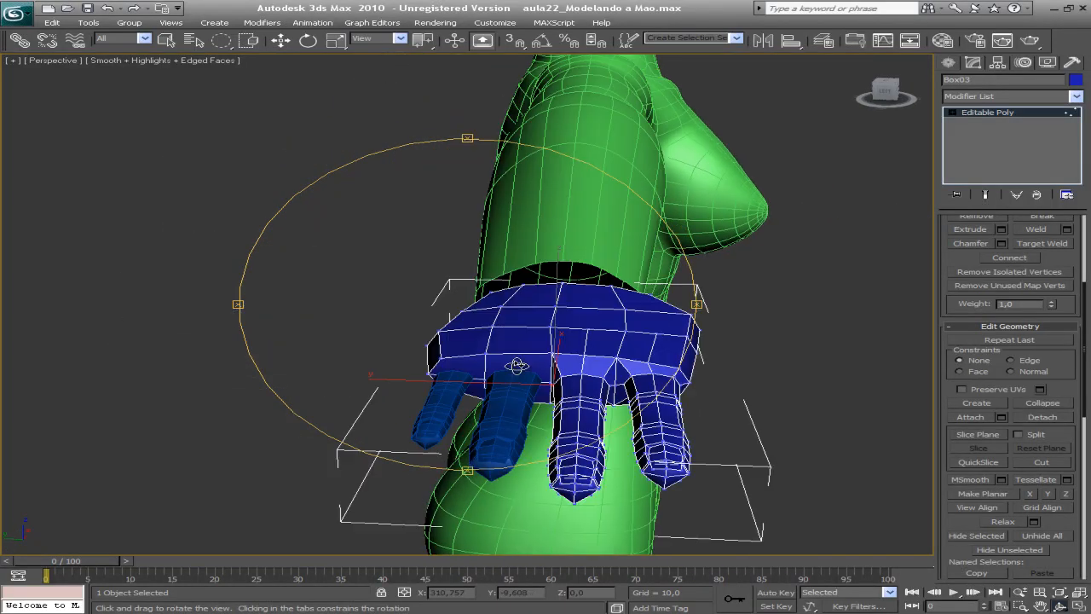
pyautogui.scroll(4, 518, 370)
pyautogui.moveTo(468, 307); pyautogui.dragTo(528, 324)
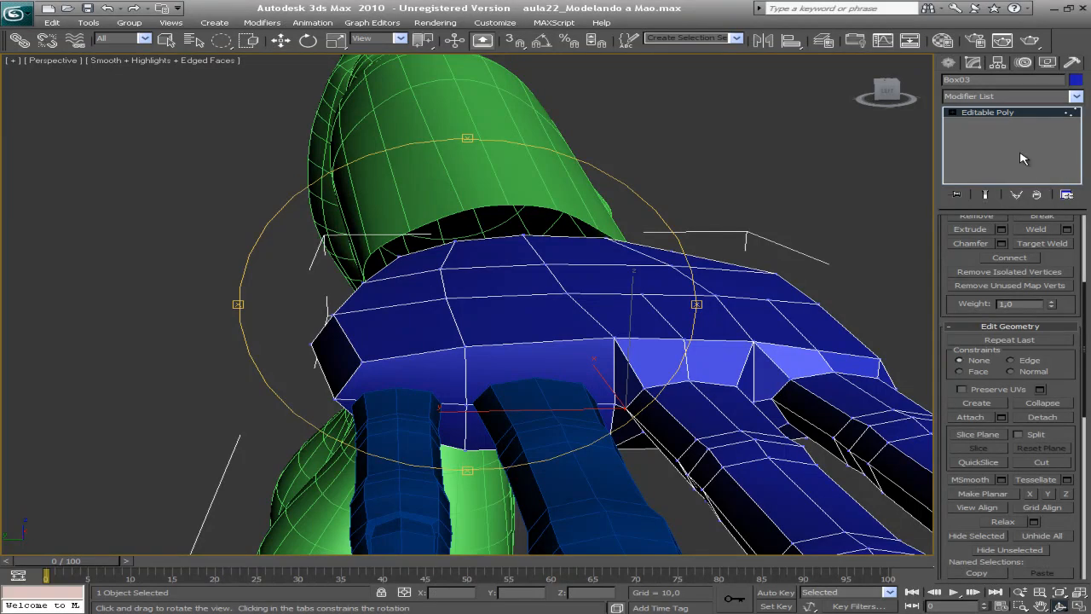
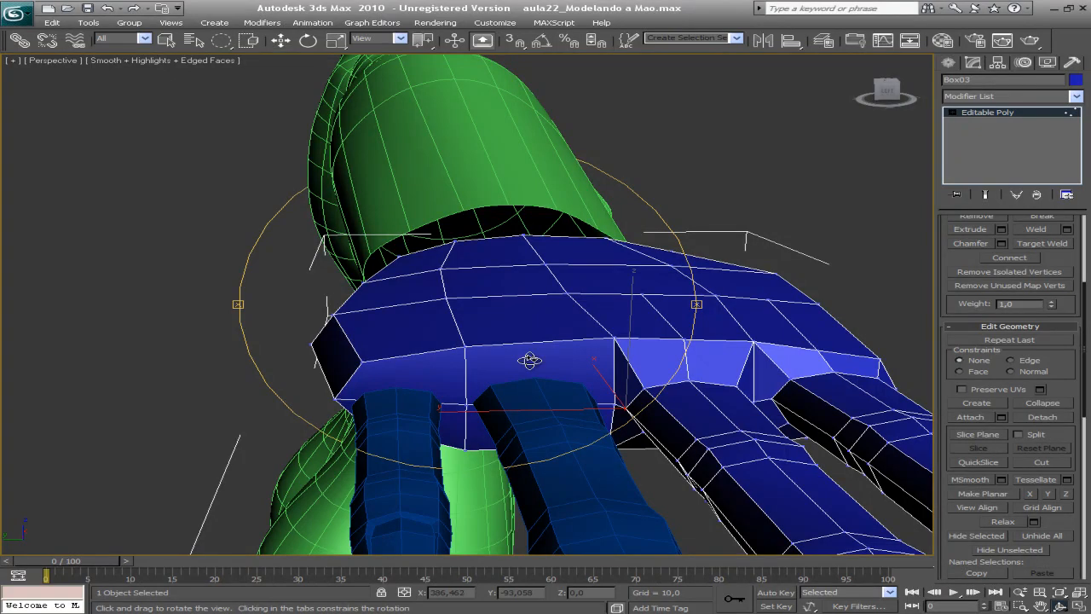
pyautogui.click(167, 40)
pyautogui.press('4')
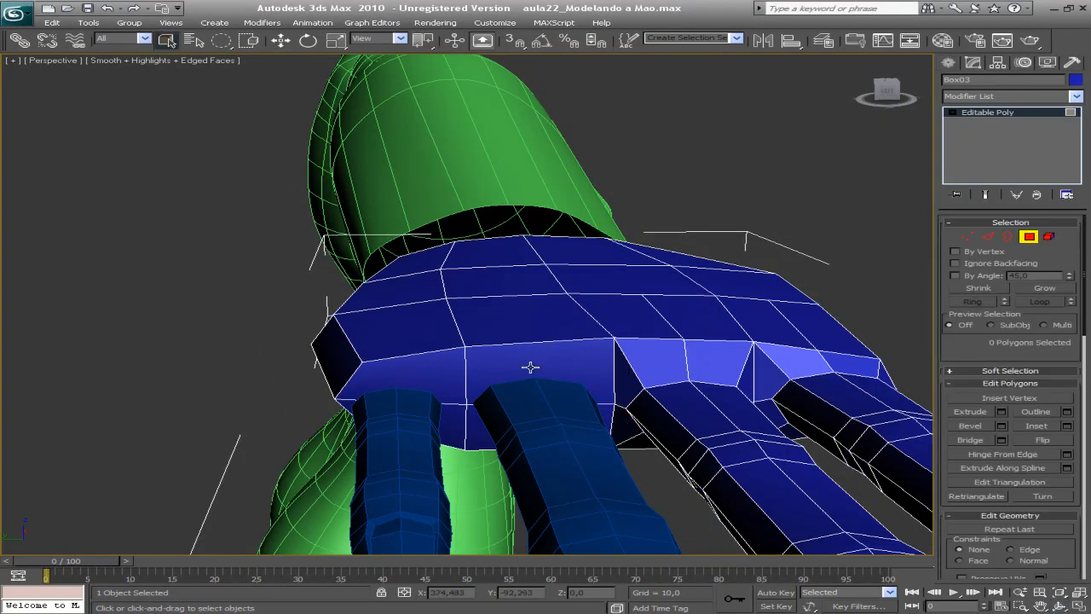
pyautogui.click(531, 365)
pyautogui.keyDown('alt'); pyautogui.moveTo(504, 406); pyautogui.dragTo(514, 360, button='middle'); pyautogui.keyUp('alt')
pyautogui.rightClick(514, 359)
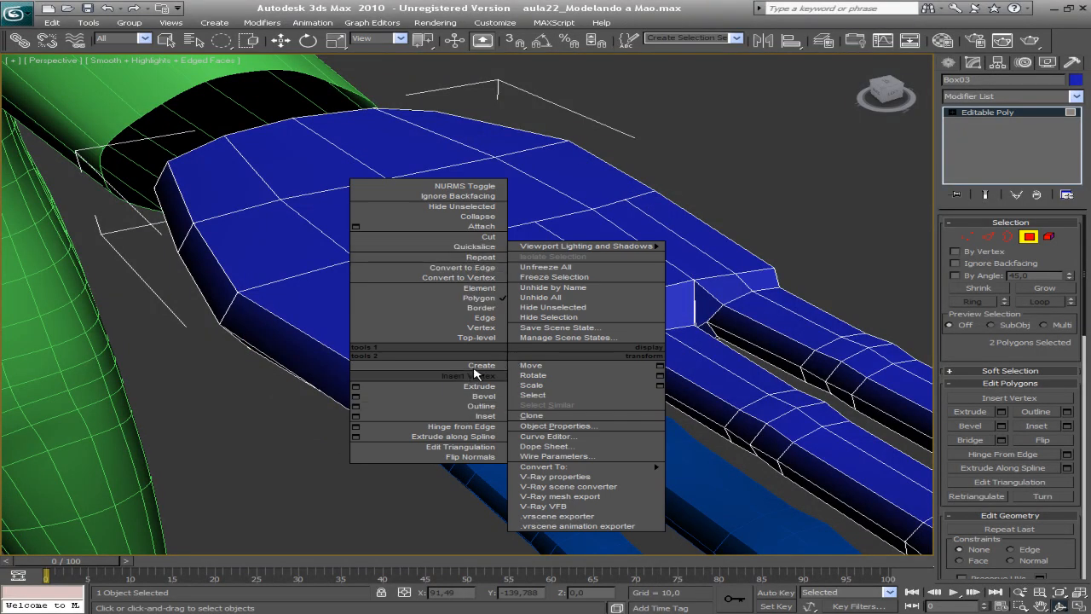
pyautogui.click(475, 385)
pyautogui.moveTo(487, 370); pyautogui.dragTo(497, 333)
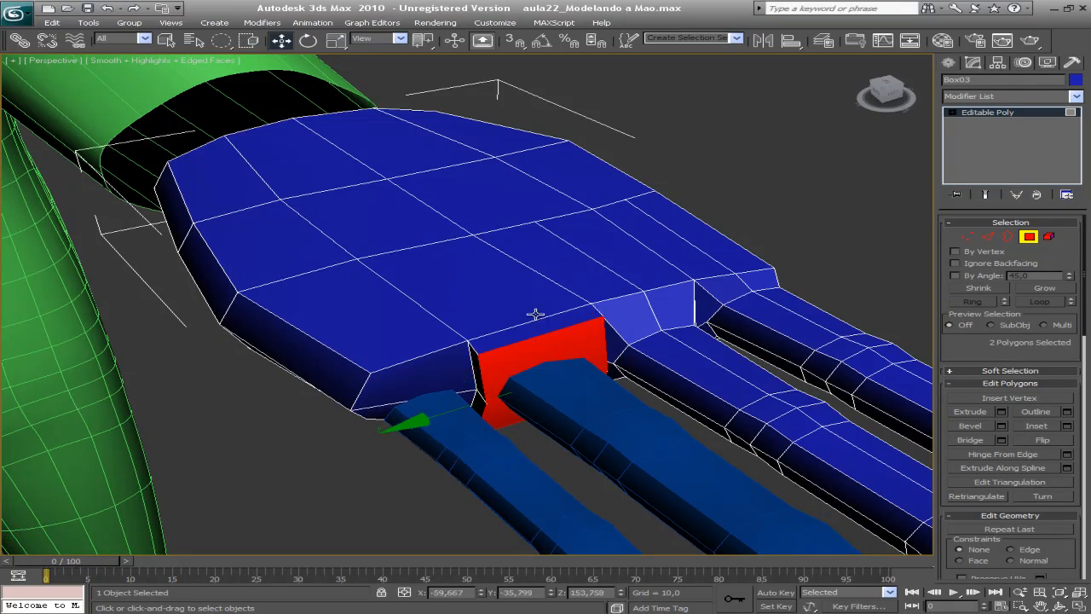
# Step: Scale the extruded ring finger socket polygons to 77% along the Y and Z axes
pyautogui.press('e')
pyautogui.press('r')
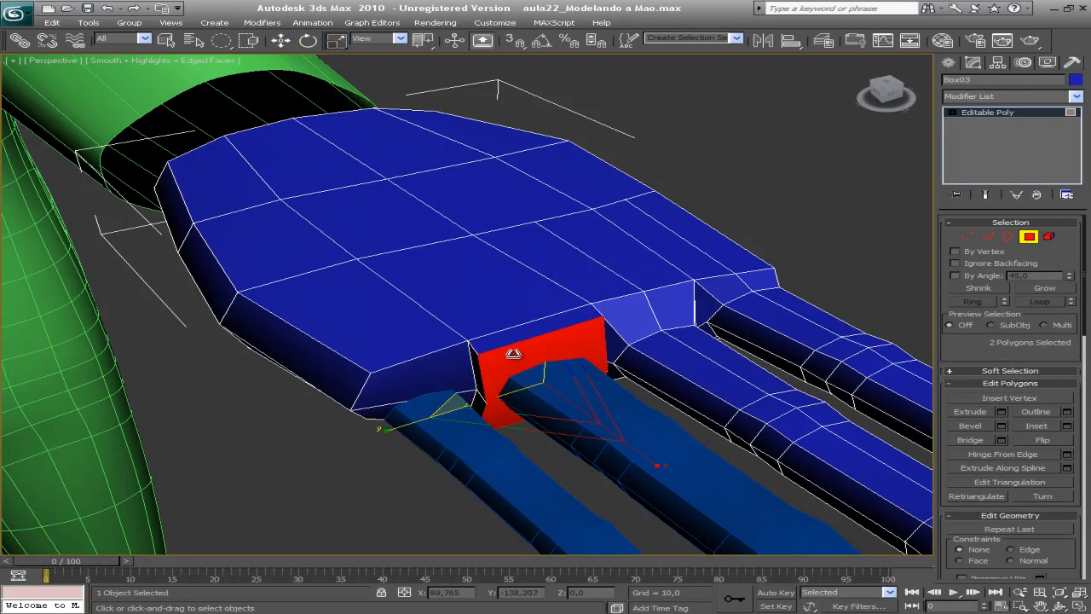
pyautogui.moveTo(497, 355)
pyautogui.mouseDown()
pyautogui.moveTo(475, 383)
pyautogui.moveTo(509, 357)
pyautogui.mouseUp()
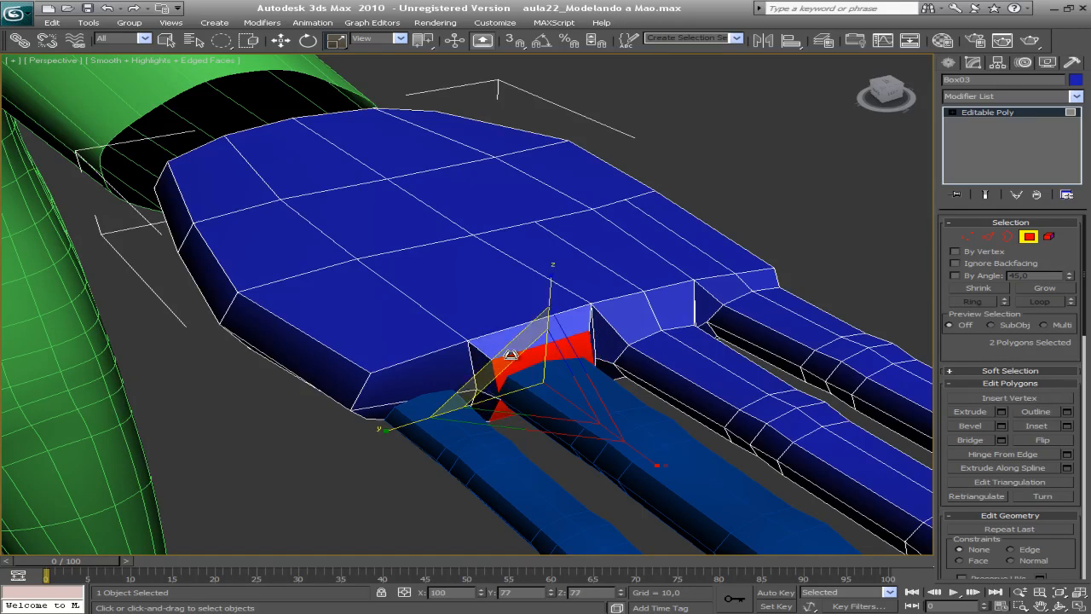
# Step: Adjust the position of the ring finger socket's side vertex facing the middle finger
pyautogui.keyDown('alt'); pyautogui.moveTo(515, 332); pyautogui.dragTo(334, 334, button='middle'); pyautogui.keyUp('alt')
pyautogui.press('1')
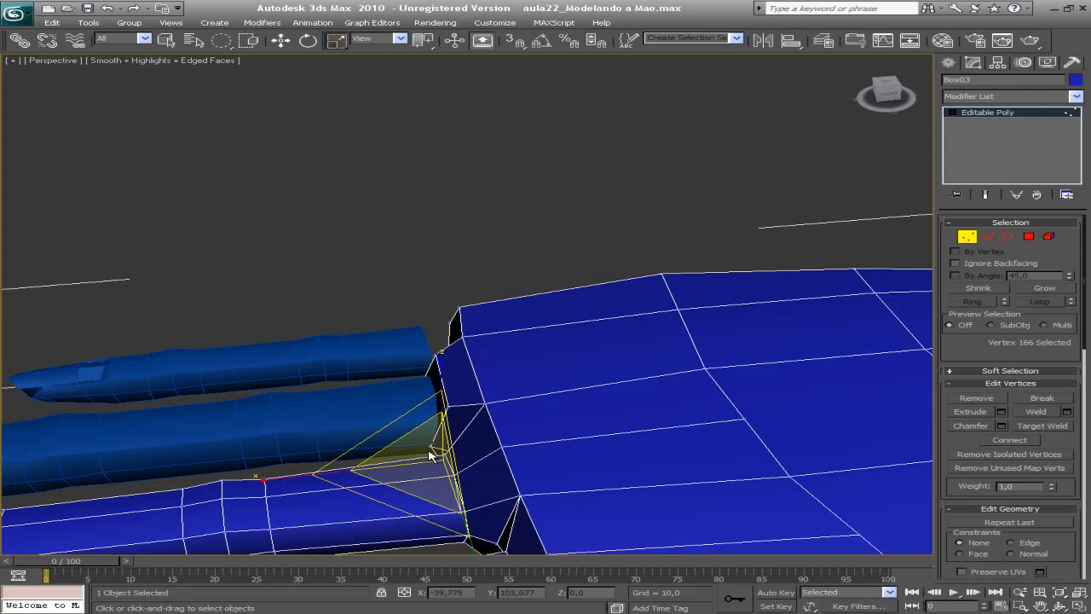
pyautogui.press('w')
pyautogui.click(429, 451)
pyautogui.moveTo(407, 437); pyautogui.dragTo(446, 333, button='middle')
pyautogui.scroll(5, 403, 382)
pyautogui.moveTo(514, 446)
pyautogui.mouseDown()
pyautogui.moveTo(575, 426)
pyautogui.moveTo(532, 434)
pyautogui.mouseUp()
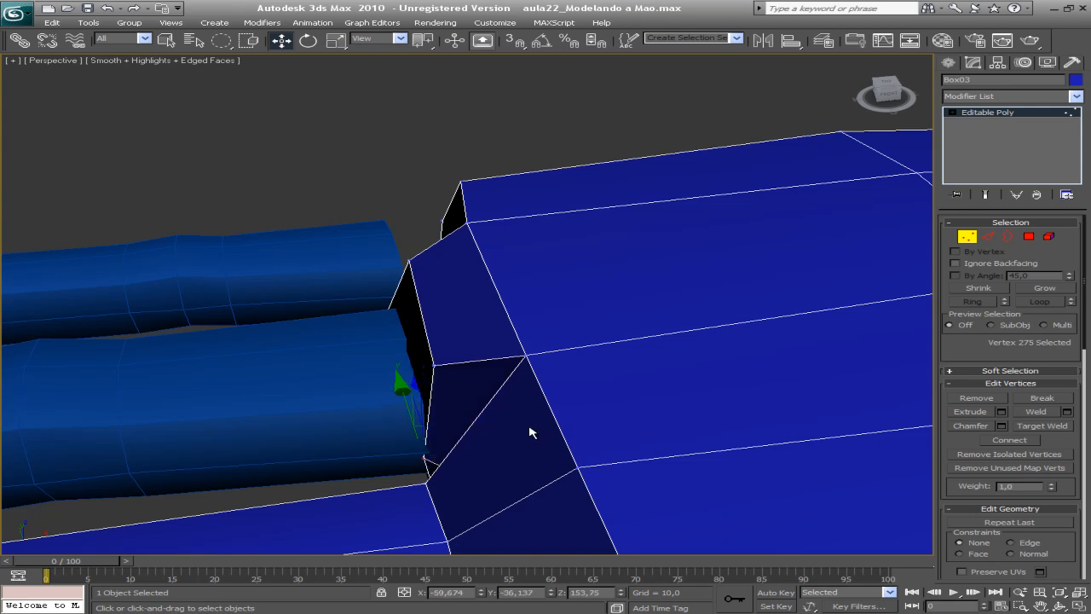
# Step: Connect the six crosswise edges of the ring finger socket and adjoining palm faces on the upper side and underside
pyautogui.scroll(-6, 530, 428)
pyautogui.moveTo(528, 419)
pyautogui.keyDown('alt'); pyautogui.mouseDown(button='middle')
pyautogui.moveTo(441, 368)
pyautogui.moveTo(464, 382)
pyautogui.moveTo(466, 370)
pyautogui.moveTo(483, 399)
pyautogui.moveTo(495, 372)
pyautogui.moveTo(680, 205)
pyautogui.moveTo(653, 290)
pyautogui.moveTo(672, 287)
pyautogui.mouseUp(button='middle'); pyautogui.keyUp('alt')
pyautogui.scroll(5, 479, 384)
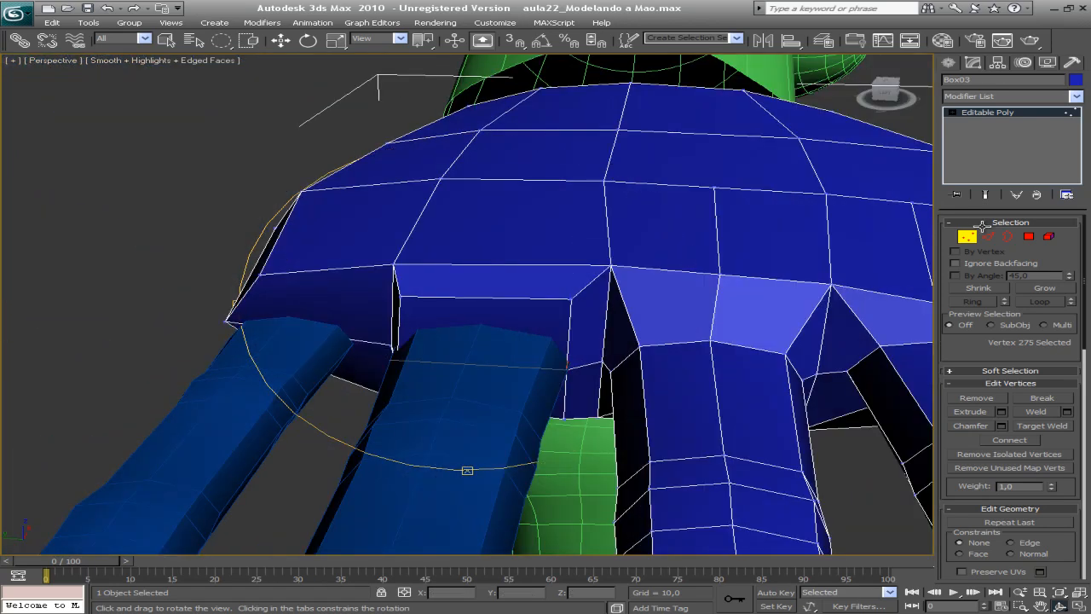
pyautogui.press('2')
pyautogui.press('w')
pyautogui.click(519, 295)
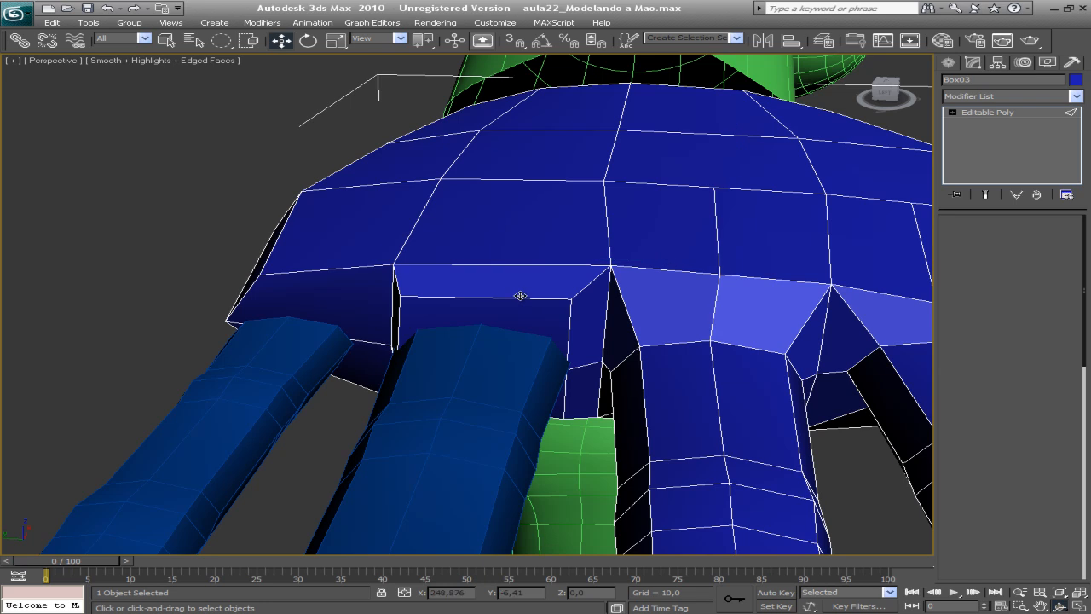
pyautogui.keyDown('ctrl'); pyautogui.click(518, 258); pyautogui.keyUp('ctrl')
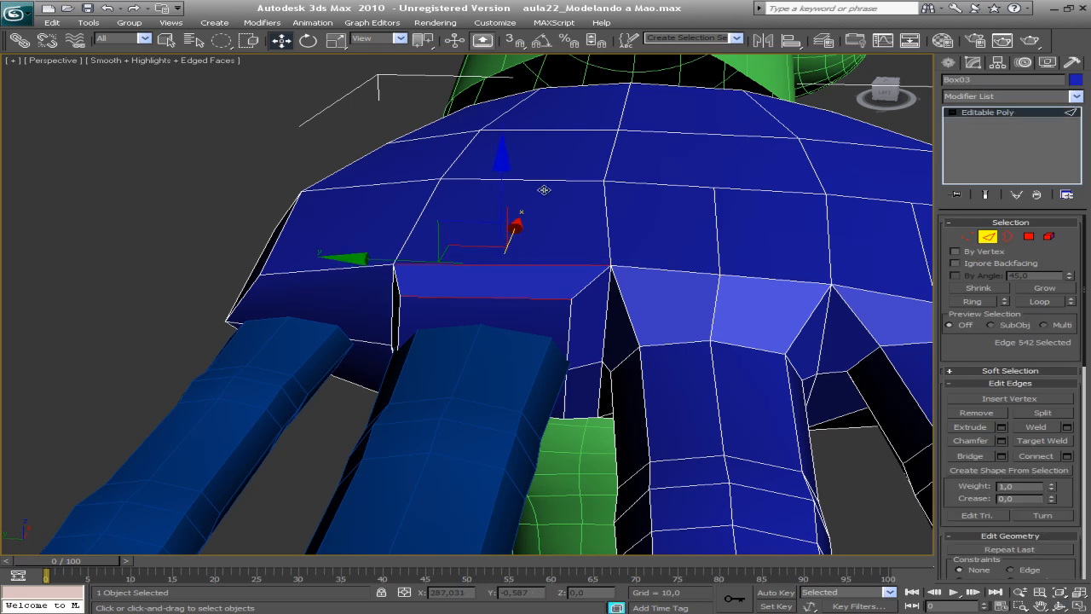
pyautogui.keyDown('ctrl'); pyautogui.click(544, 179); pyautogui.keyUp('ctrl')
pyautogui.keyDown('alt'); pyautogui.moveTo(524, 207); pyautogui.dragTo(489, 349, button='middle'); pyautogui.keyUp('alt')
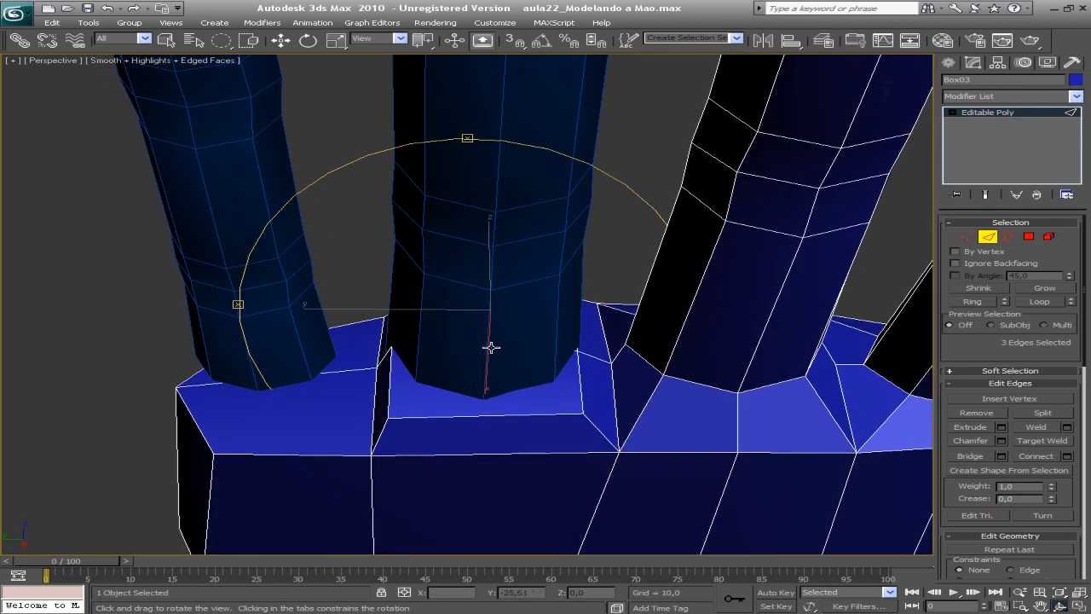
pyautogui.keyDown('ctrl'); pyautogui.click(507, 416); pyautogui.keyUp('ctrl')
pyautogui.keyDown('ctrl'); pyautogui.click(502, 455); pyautogui.keyUp('ctrl')
pyautogui.moveTo(514, 453); pyautogui.dragTo(532, 277, button='middle')
pyautogui.scroll(2, 514, 459)
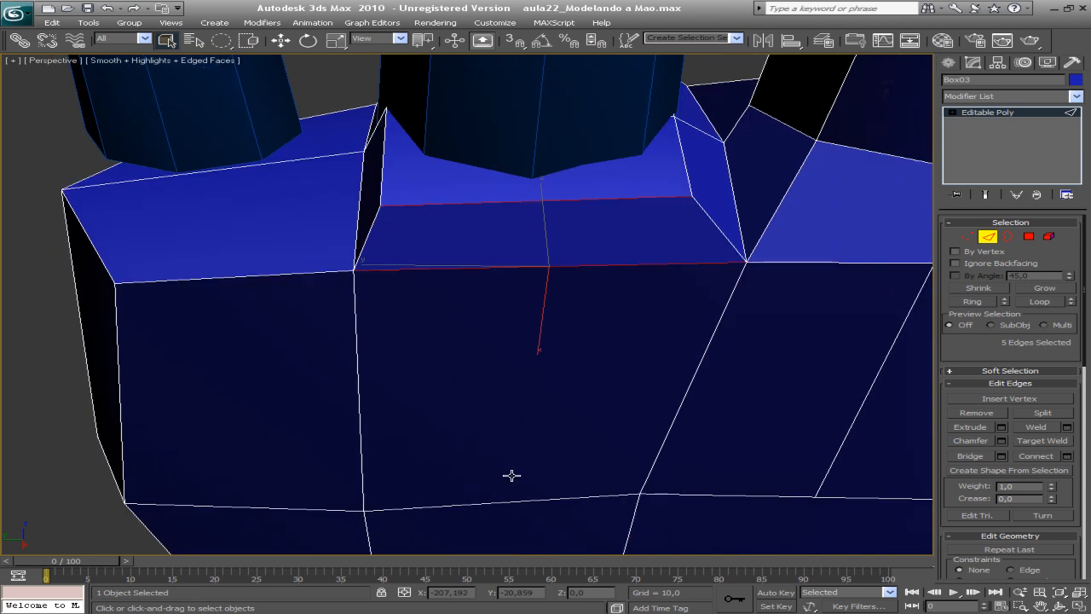
pyautogui.keyDown('ctrl'); pyautogui.click(521, 497); pyautogui.keyUp('ctrl')
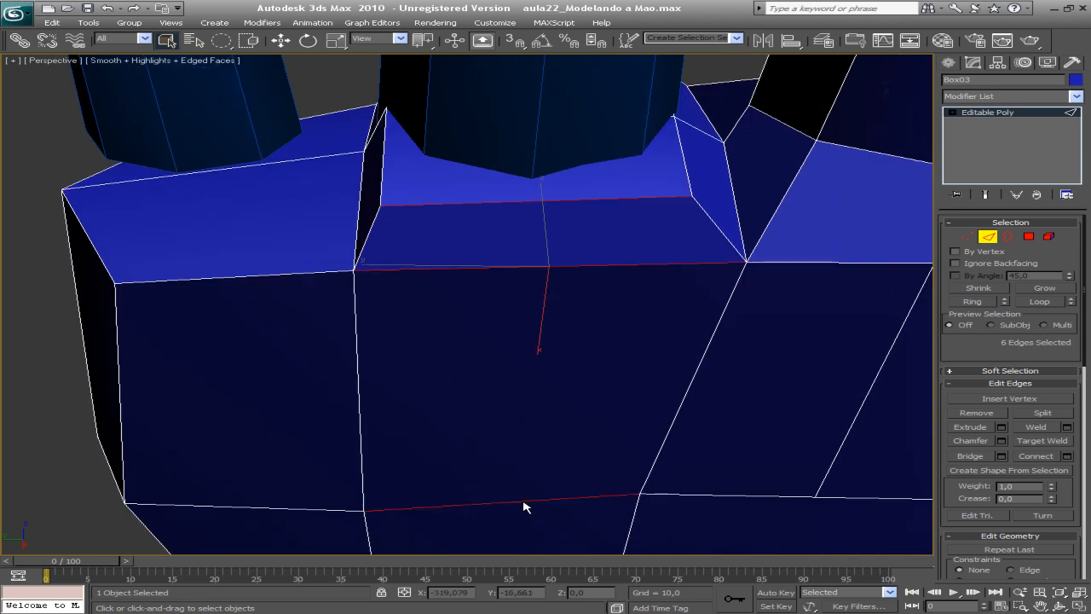
pyautogui.click(1042, 458)
pyautogui.hotkey('ctrl', 'r')
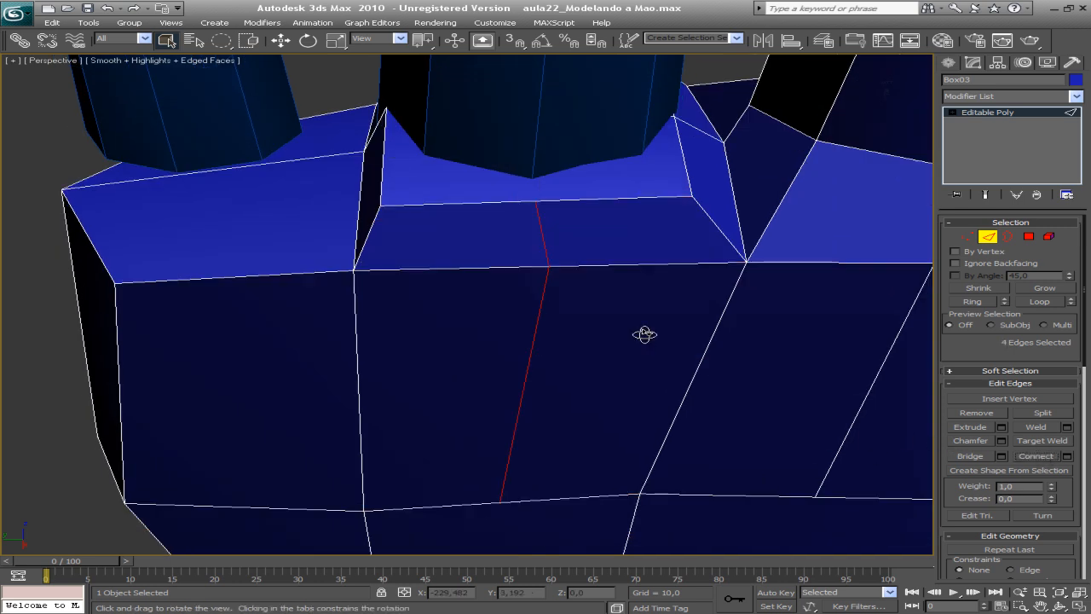
# Step: Delete the ring finger socket's end polygons to open it toward the finger
pyautogui.moveTo(519, 336)
pyautogui.mouseDown()
pyautogui.moveTo(525, 375)
pyautogui.moveTo(535, 333)
pyautogui.mouseUp()
pyautogui.scroll(-5, 530, 353)
pyautogui.press('4')
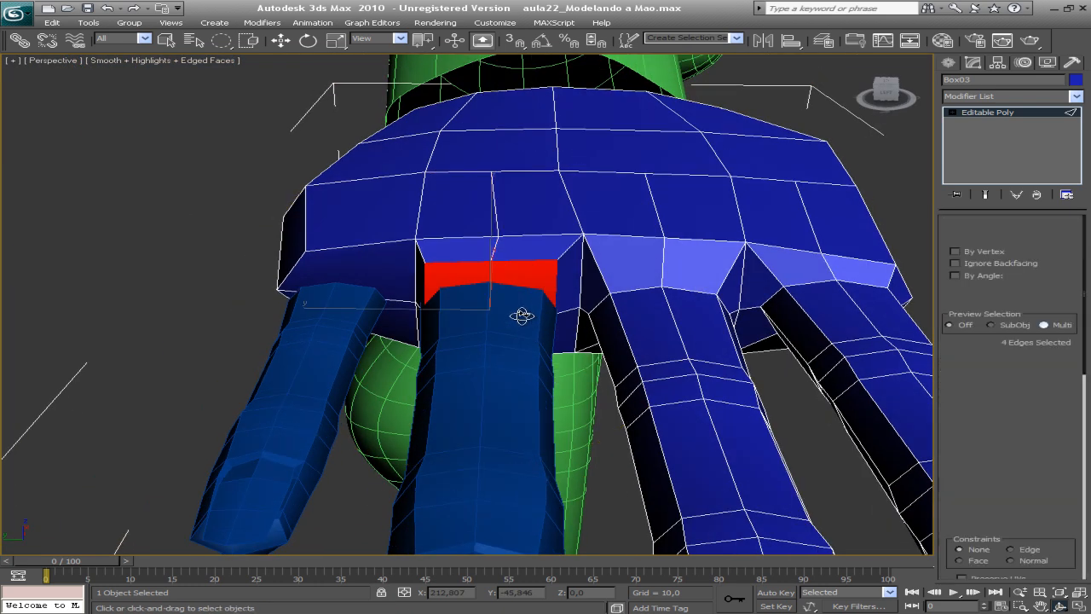
pyautogui.press('F3')
pyautogui.hotkey('ctrl', 'r')
pyautogui.moveTo(520, 316)
pyautogui.mouseDown()
pyautogui.moveTo(423, 322)
pyautogui.moveTo(474, 341)
pyautogui.mouseUp()
pyautogui.press('Delete')
pyautogui.press('F3')
pyautogui.press('Escape')
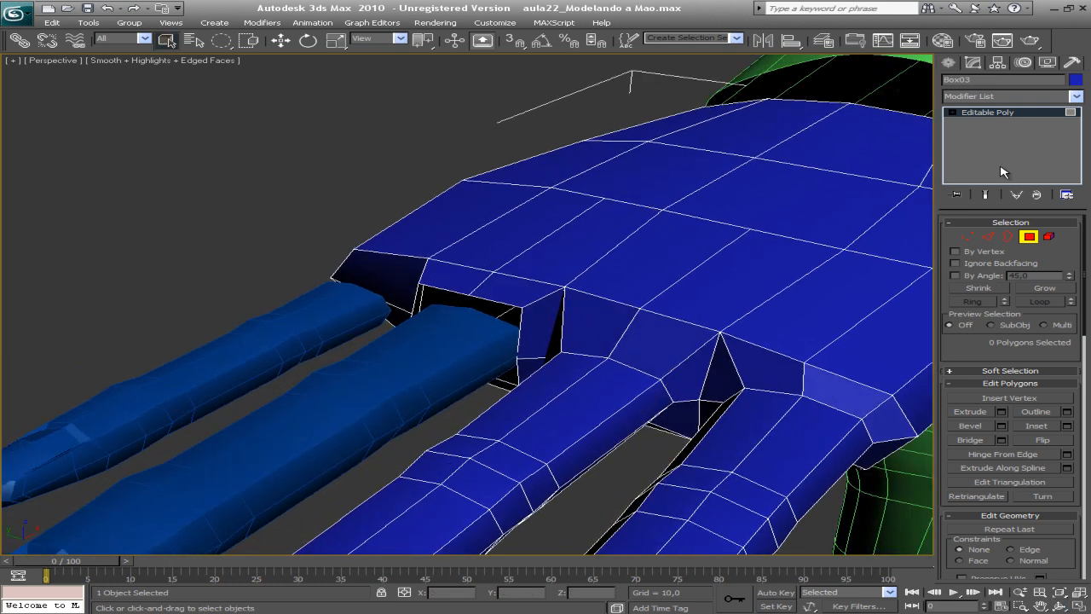
# Step: Attach the ring finger to the palm mesh
pyautogui.click(1009, 113)
pyautogui.click(970, 474)
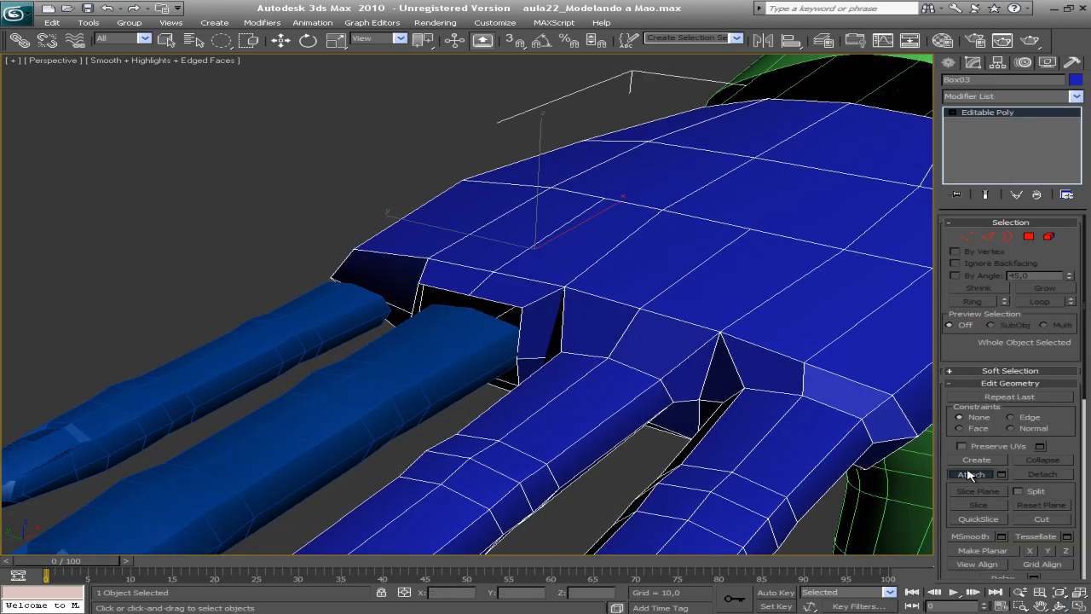
pyautogui.click(405, 382)
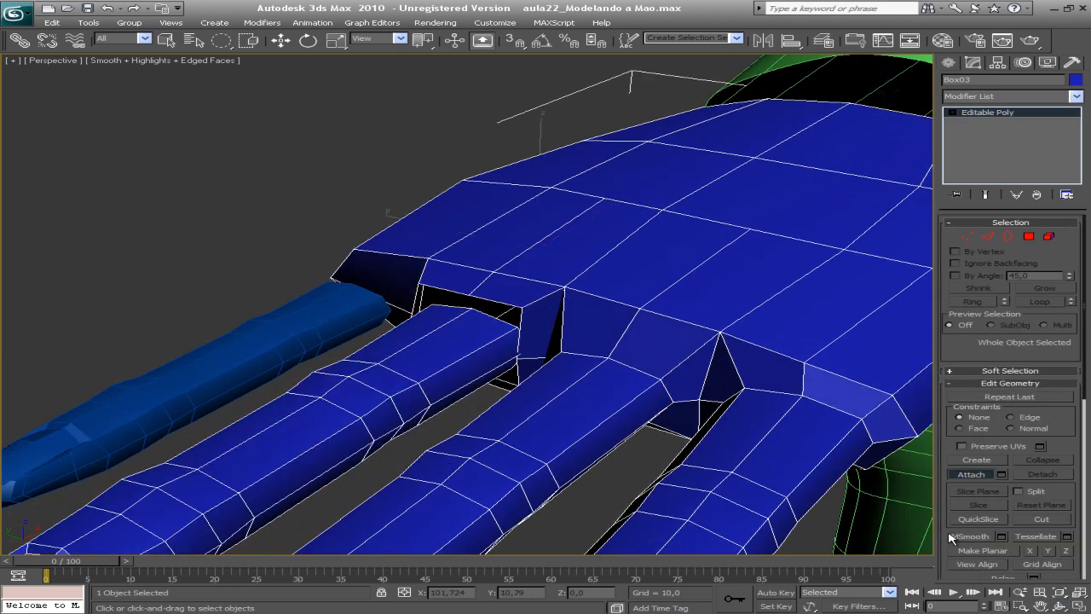
pyautogui.click(976, 479)
pyautogui.moveTo(519, 395); pyautogui.dragTo(522, 455, button='middle')
pyautogui.press('q')
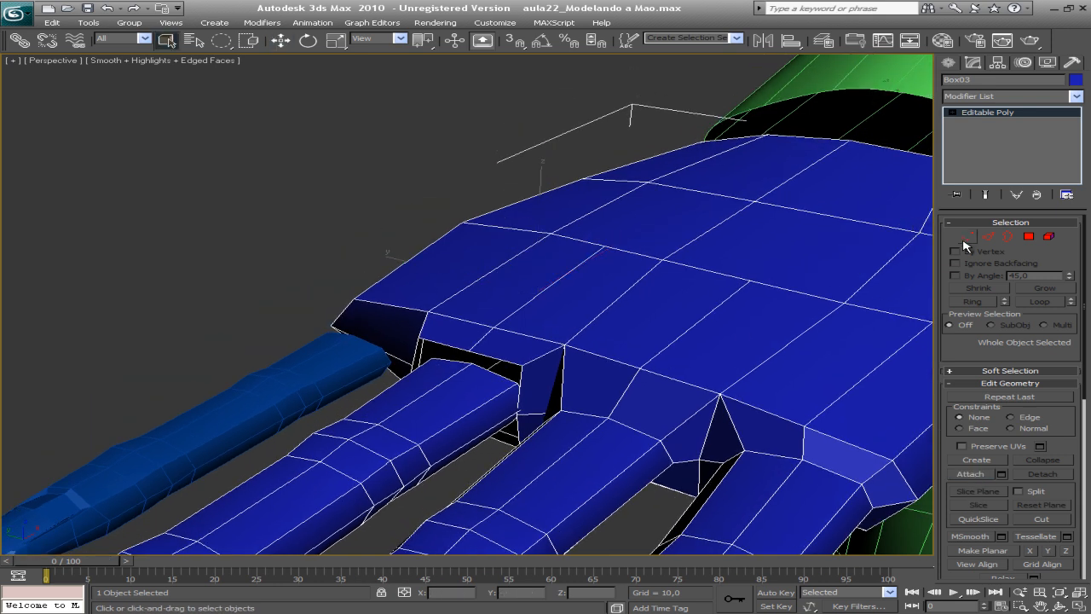
# Step: Target Weld the socket's three upper vertices and its side vertex beside the middle finger to the ring finger's matching vertices
pyautogui.click(967, 236)
pyautogui.click(517, 416)
pyautogui.moveTo(523, 349); pyautogui.dragTo(614, 367, button='middle')
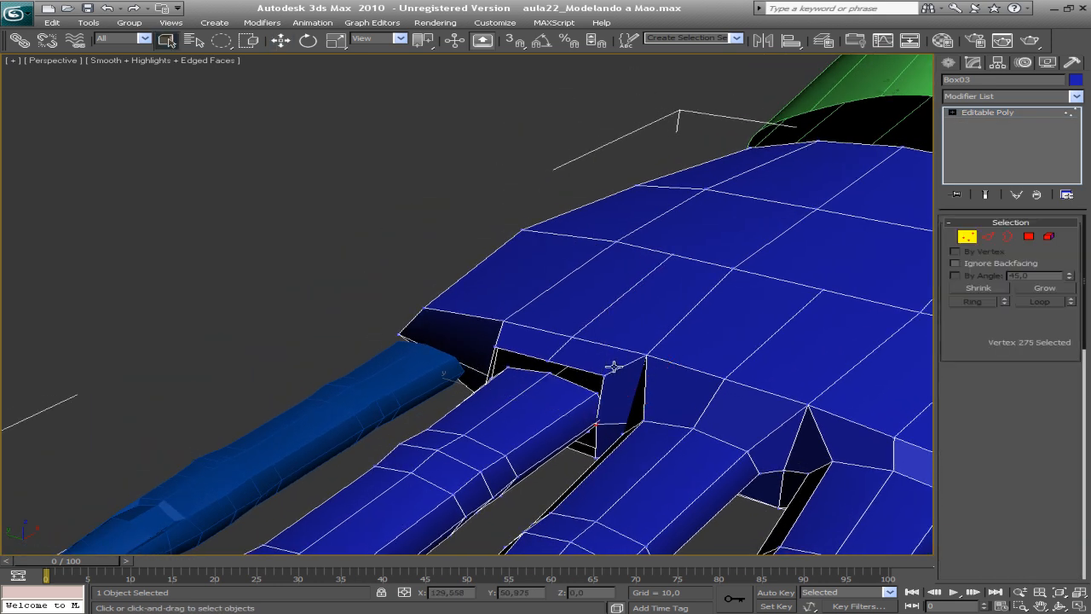
pyautogui.rightClick(606, 375)
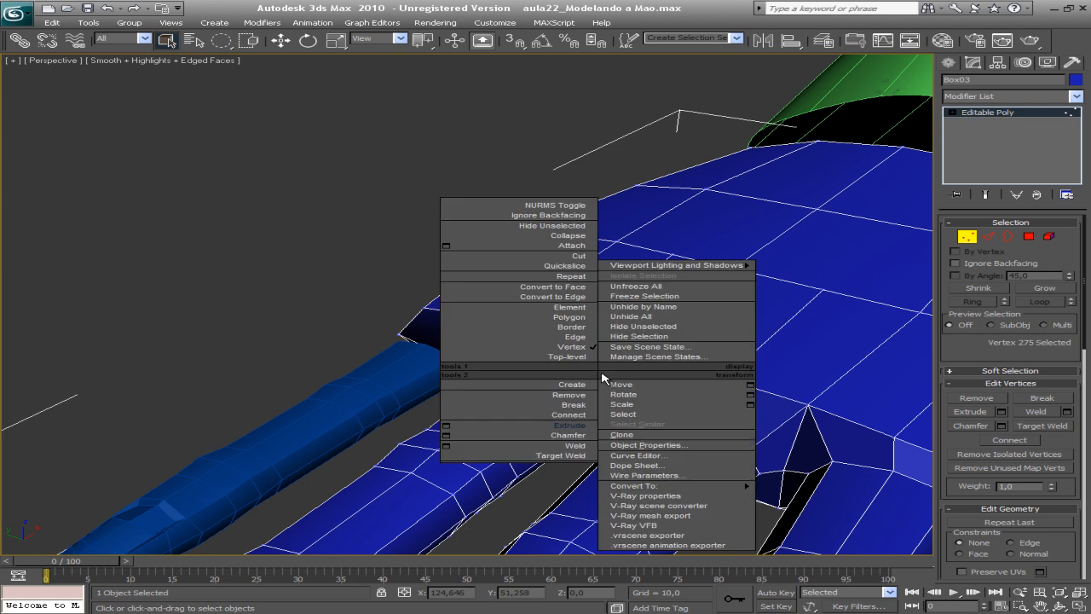
pyautogui.click(583, 455)
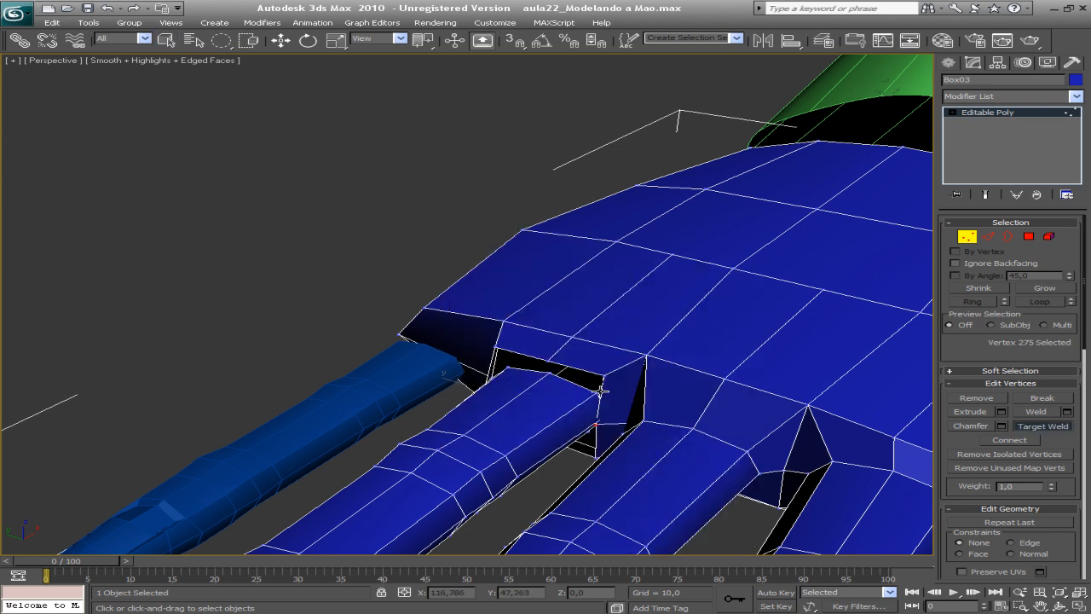
pyautogui.click(600, 391)
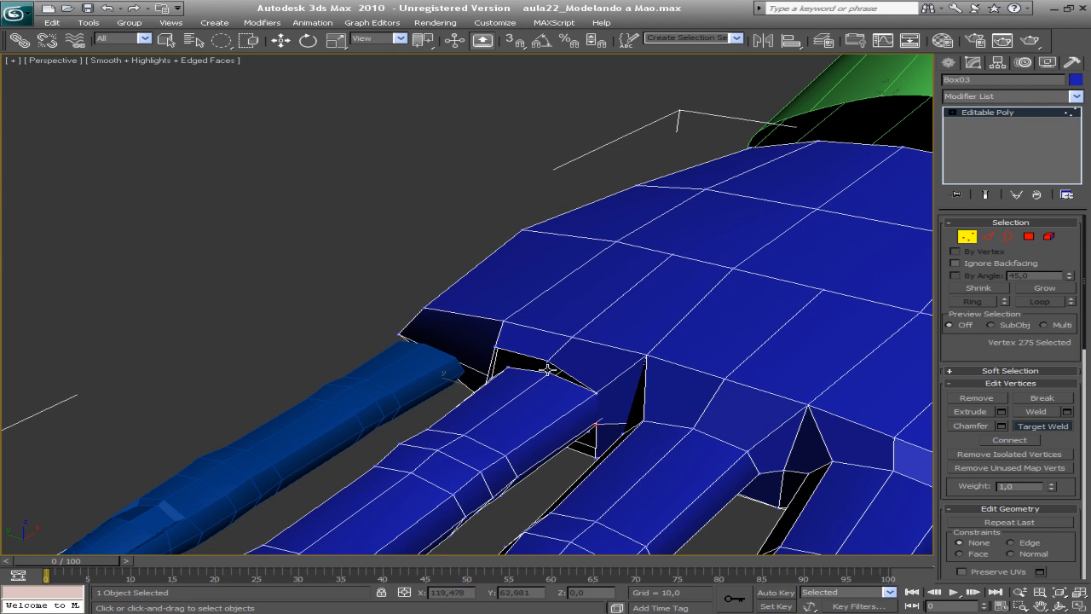
pyautogui.click(548, 370)
pyautogui.click(498, 350)
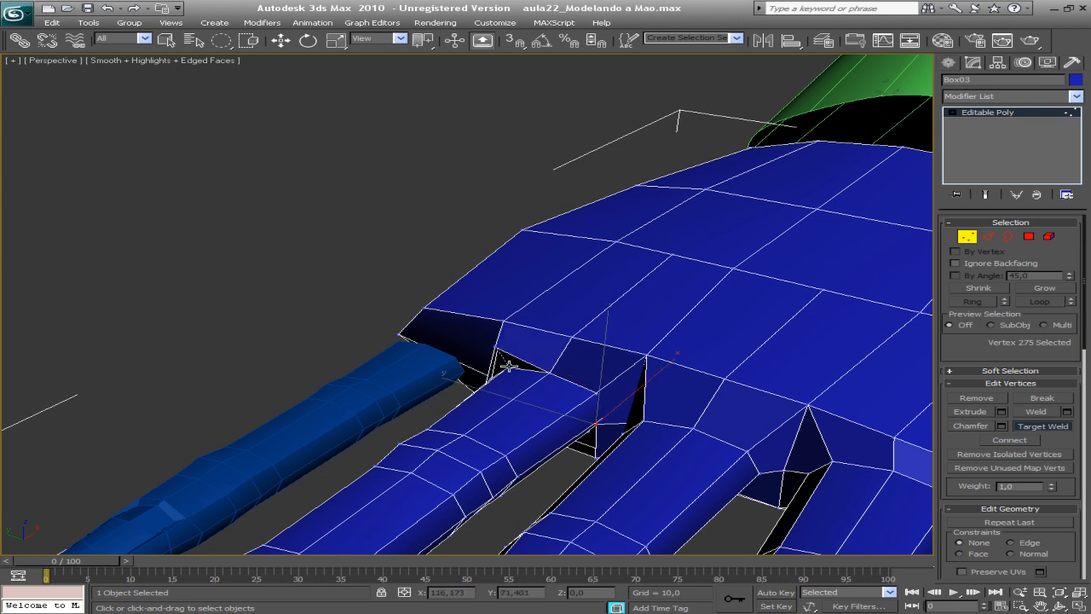
pyautogui.click(508, 365)
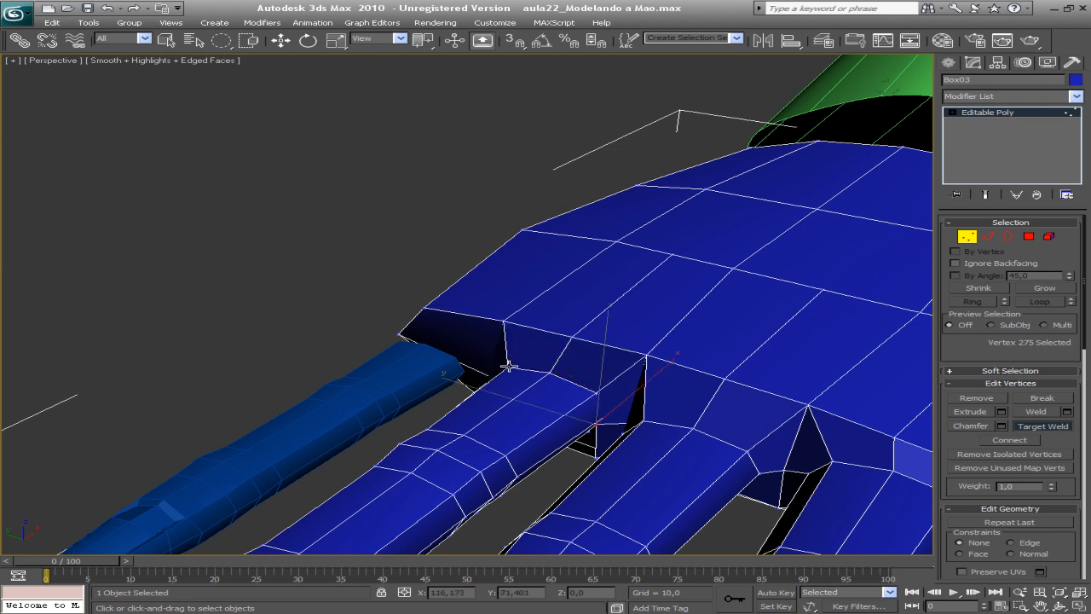
pyautogui.click(611, 412)
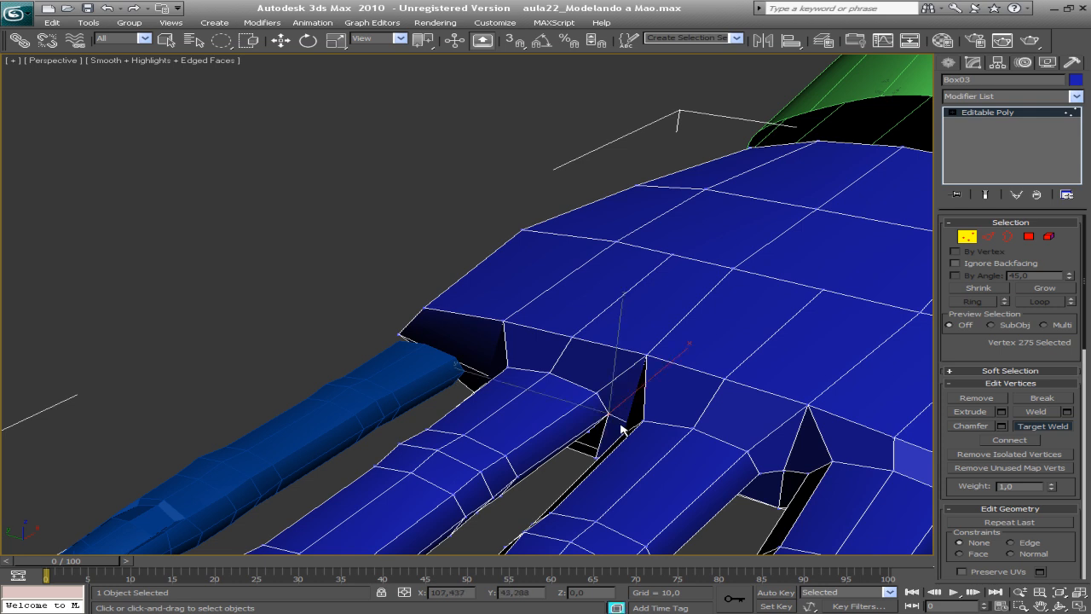
# Step: Target Weld the ring finger socket's side vertex beside the little finger and its three underside vertices to the ring finger's matching vertices
pyautogui.keyDown('alt'); pyautogui.moveTo(625, 426); pyautogui.dragTo(540, 319, button='middle'); pyautogui.keyUp('alt')
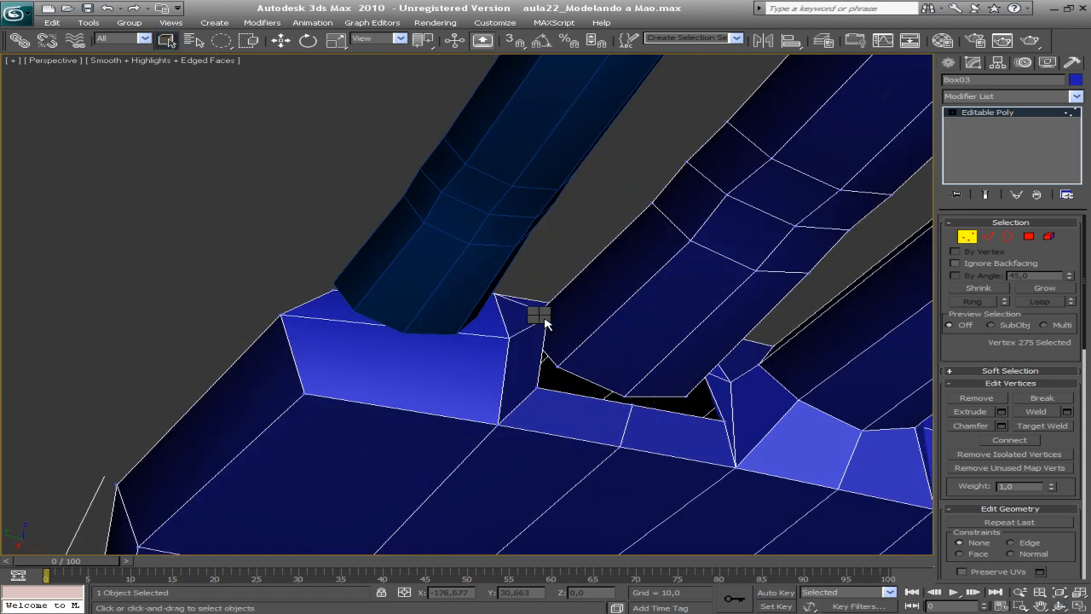
pyautogui.rightClick(545, 323)
pyautogui.click(501, 367)
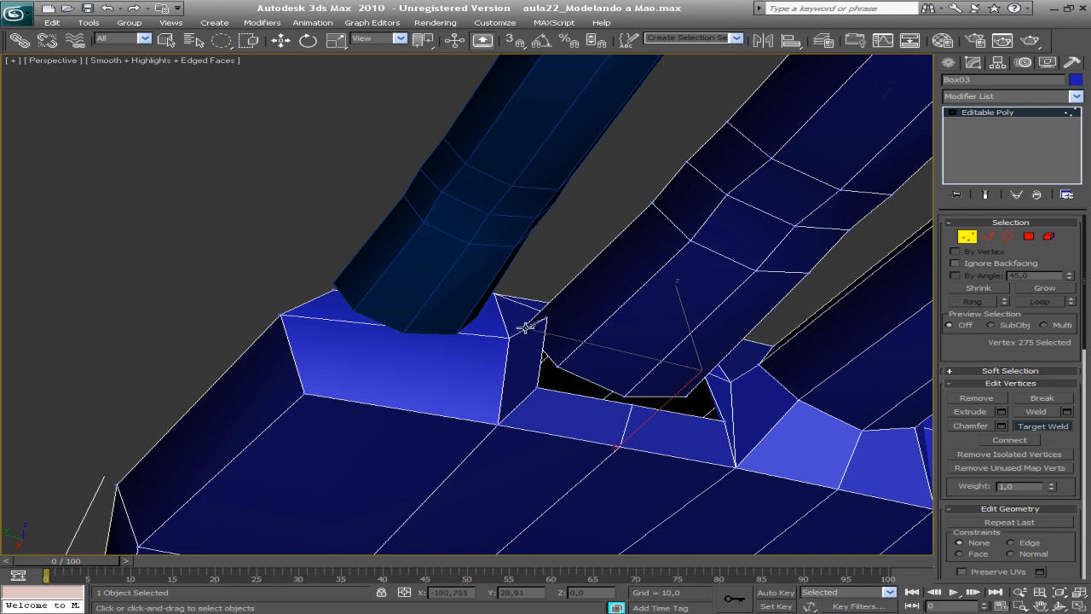
pyautogui.click(535, 364)
pyautogui.click(558, 364)
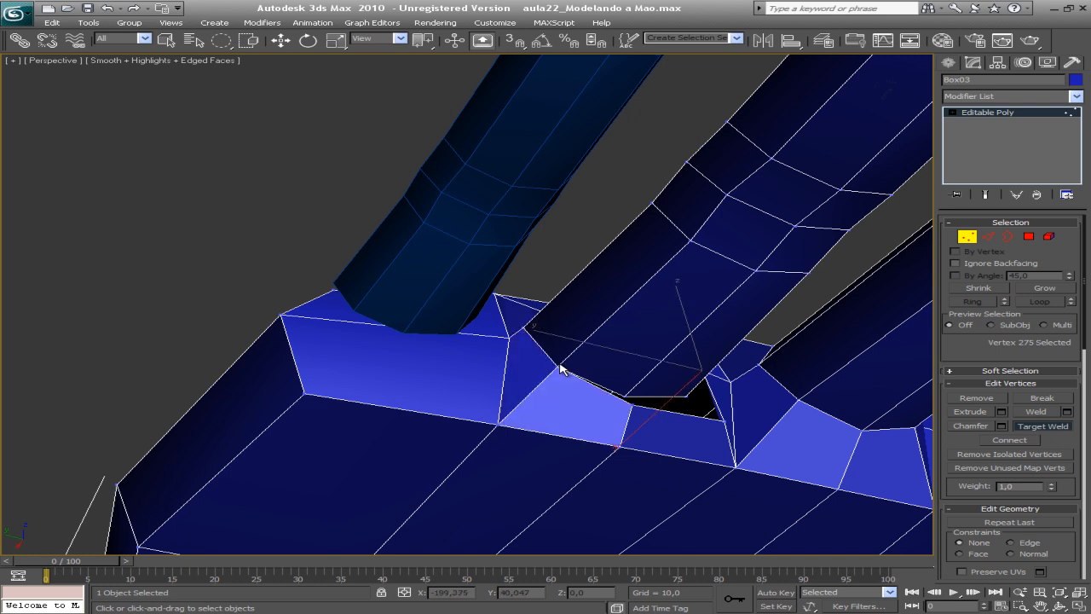
pyautogui.click(625, 396)
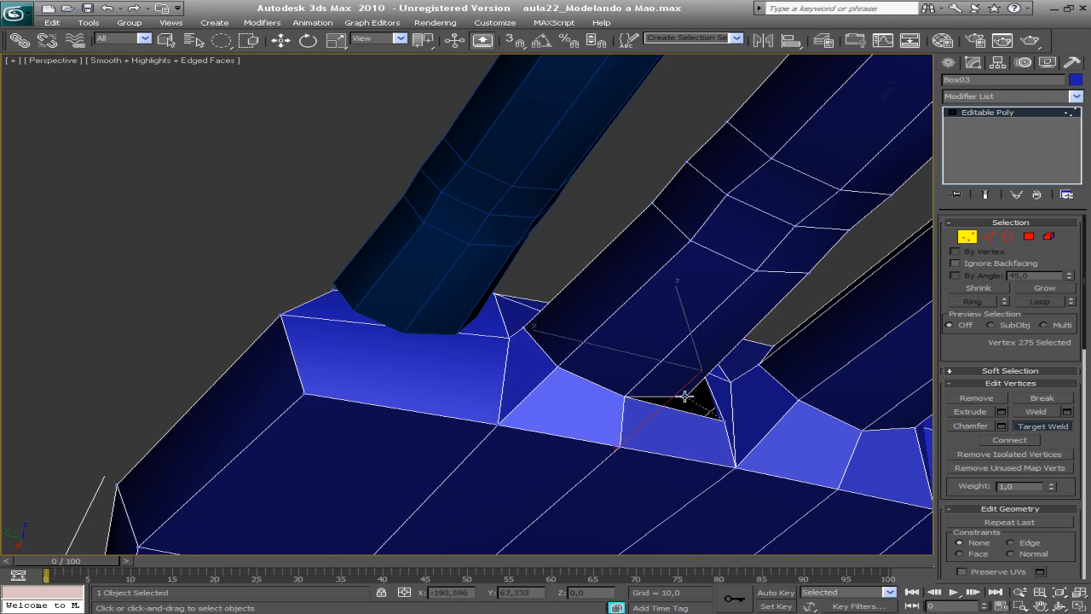
pyautogui.click(687, 396)
# Step: Extrude the two palm end polygons facing the little finger outward to form its socket
pyautogui.hotkey('ctrl', 'r')
pyautogui.moveTo(657, 384); pyautogui.dragTo(554, 461)
pyautogui.click(1029, 237)
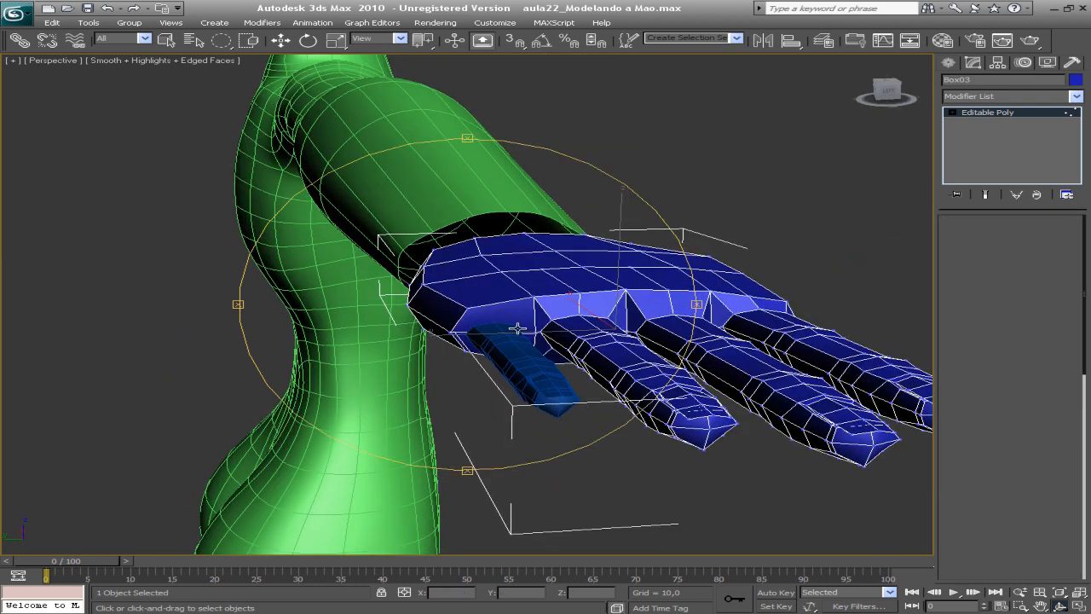
pyautogui.click(496, 321)
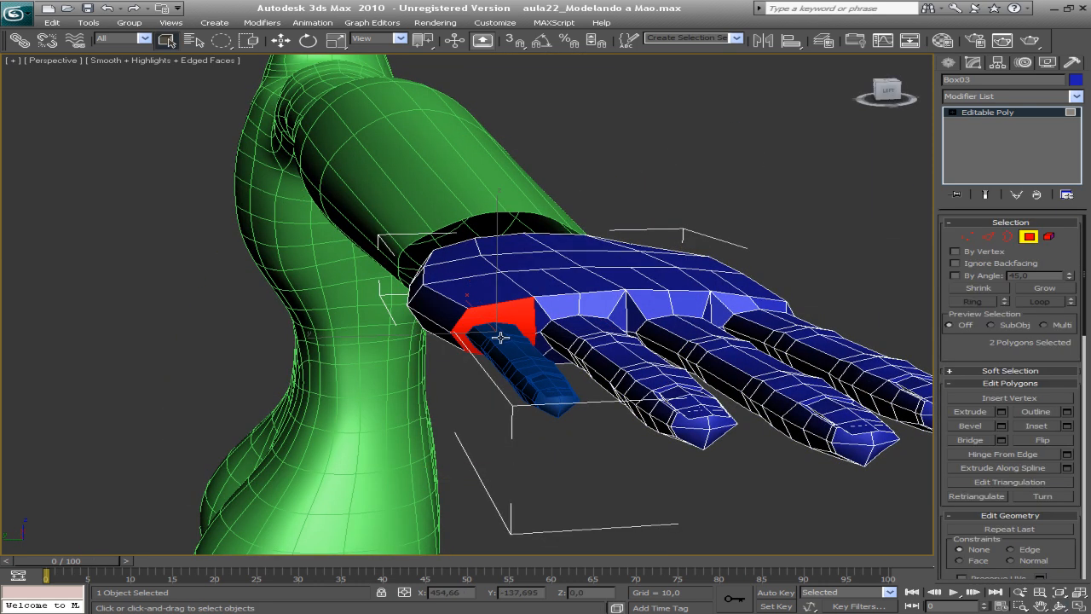
pyautogui.hotkey('ctrl', 'r')
pyautogui.moveTo(501, 336); pyautogui.dragTo(513, 362)
pyautogui.moveTo(476, 320); pyautogui.dragTo(523, 318)
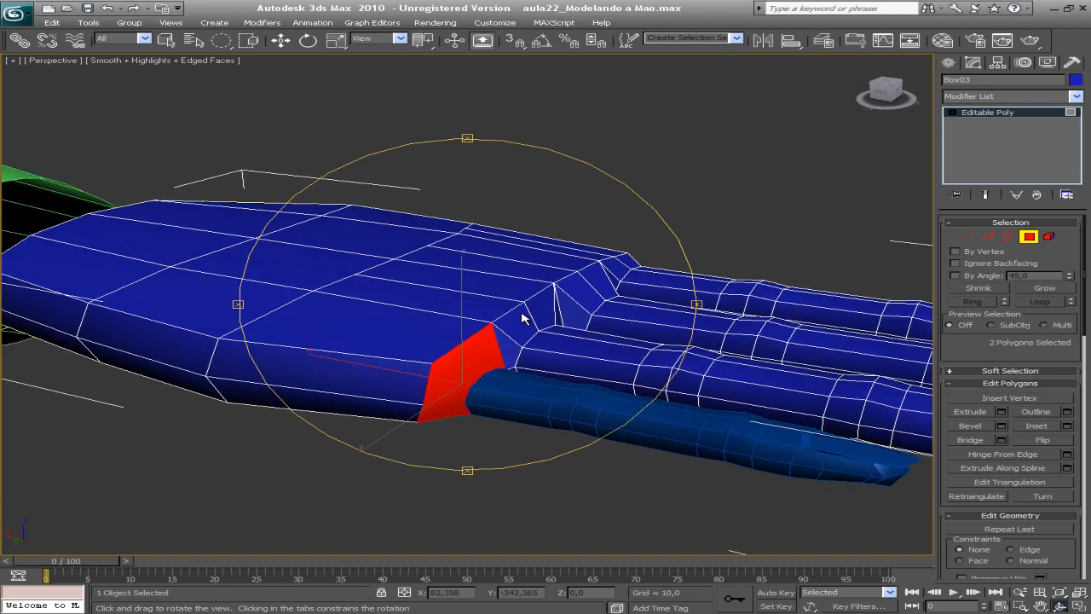
pyautogui.rightClick(488, 331)
pyautogui.rightClick(465, 356)
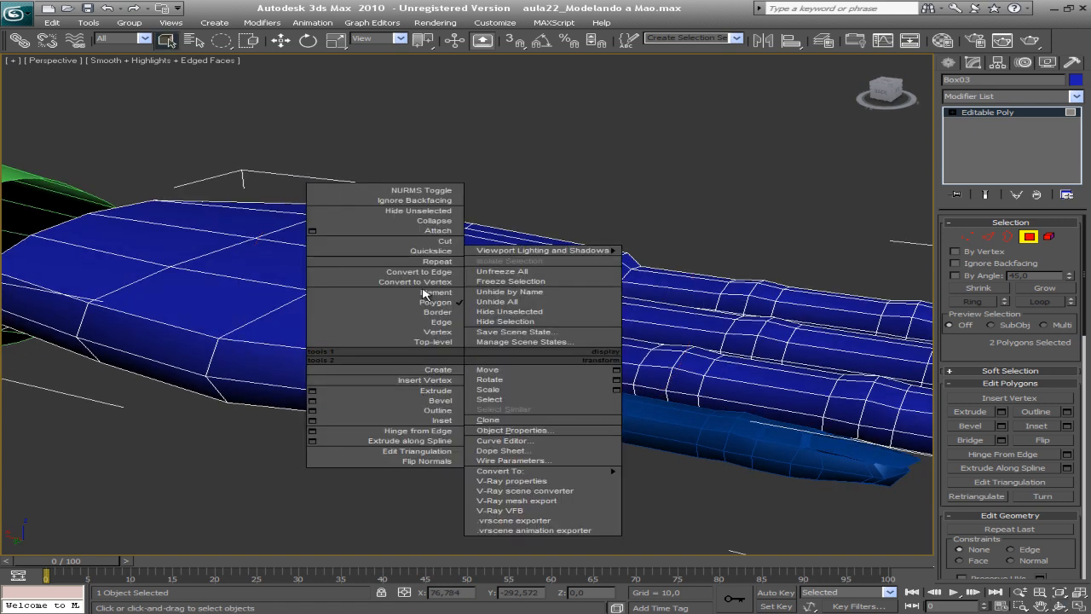
pyautogui.click(435, 391)
pyautogui.moveTo(455, 375); pyautogui.dragTo(462, 369)
pyautogui.press('w')
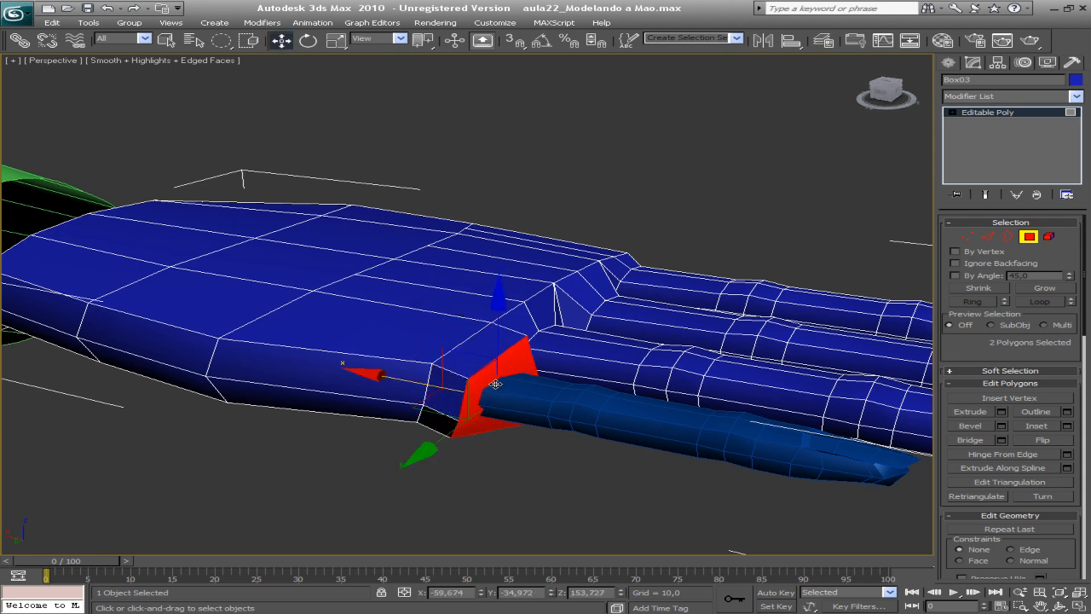
# Step: Scale down the little finger socket's end polygons and shift them slightly to fit the finger's base
pyautogui.moveTo(483, 383)
pyautogui.keyDown('alt'); pyautogui.mouseDown(button='middle')
pyautogui.moveTo(390, 361)
pyautogui.moveTo(421, 343)
pyautogui.moveTo(483, 363)
pyautogui.mouseUp(button='middle'); pyautogui.keyUp('alt')
pyautogui.press('r')
pyautogui.moveTo(495, 407); pyautogui.dragTo(465, 431)
pyautogui.moveTo(461, 433); pyautogui.dragTo(454, 438)
pyautogui.press('w')
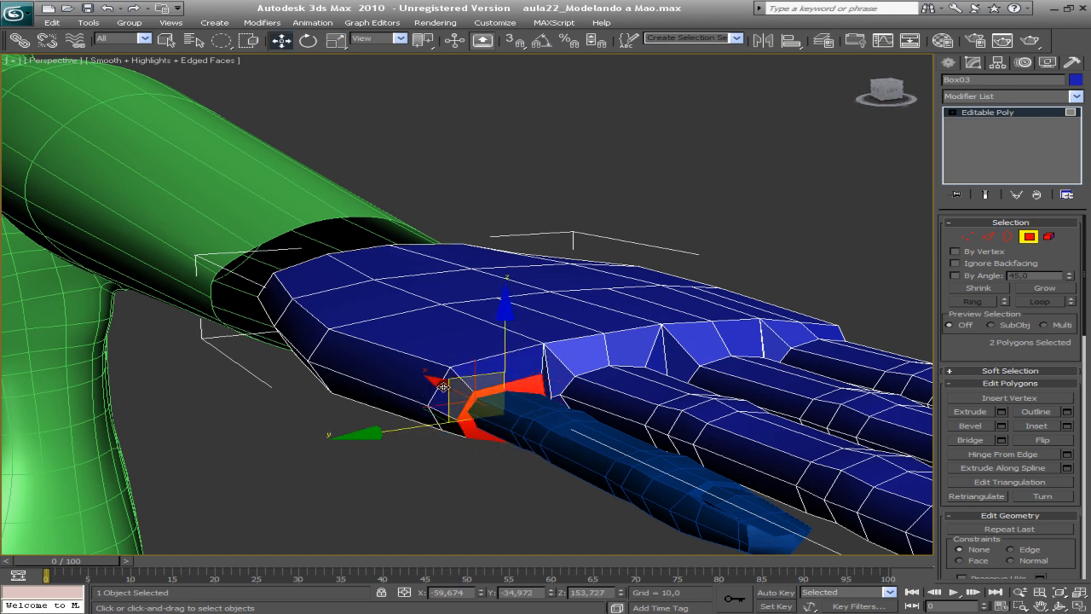
pyautogui.moveTo(441, 384); pyautogui.dragTo(441, 380)
# Step: Delete the little finger socket's end polygons to open it toward the finger
pyautogui.hotkey('ctrl', 'r')
pyautogui.moveTo(510, 370); pyautogui.dragTo(458, 262)
pyautogui.hotkey('ctrl', 'd')
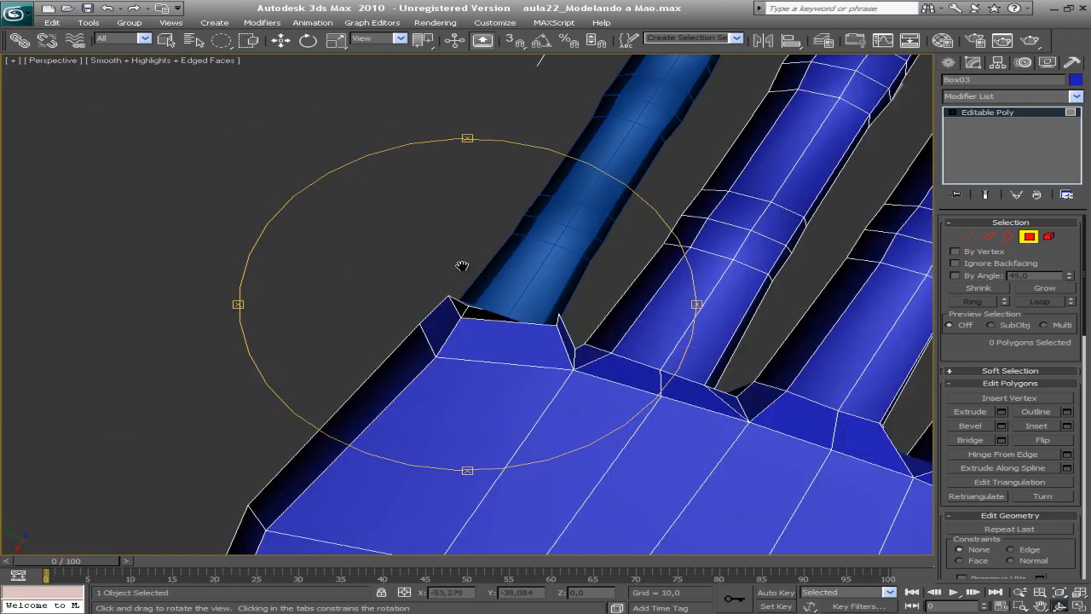
# Step: Attach the little finger to the palm mesh
pyautogui.scroll(-3, 512, 326)
pyautogui.press('q')
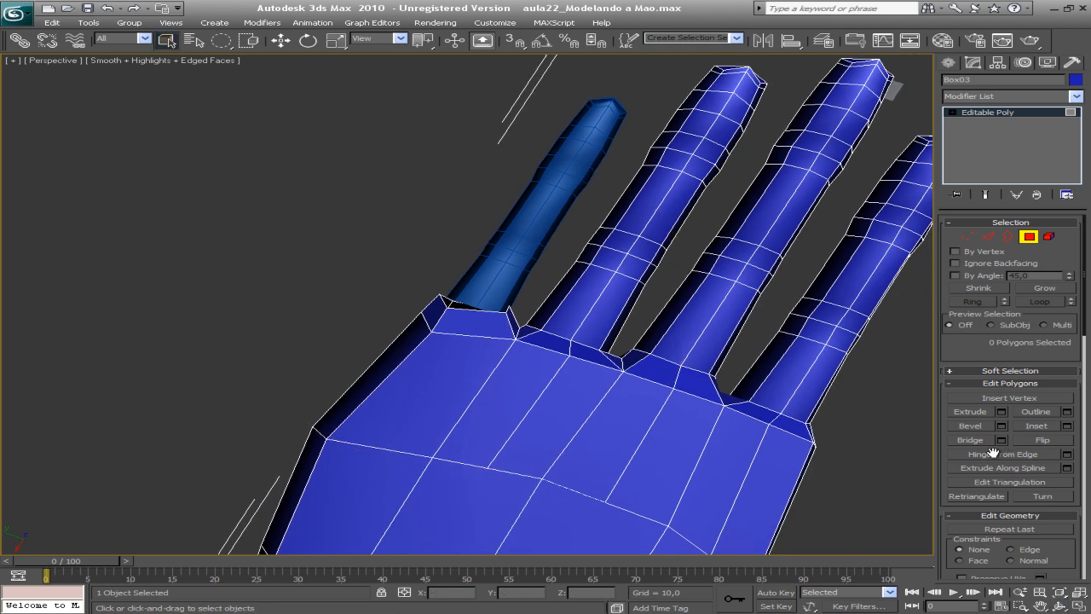
pyautogui.scroll(-3, 1085, 383)
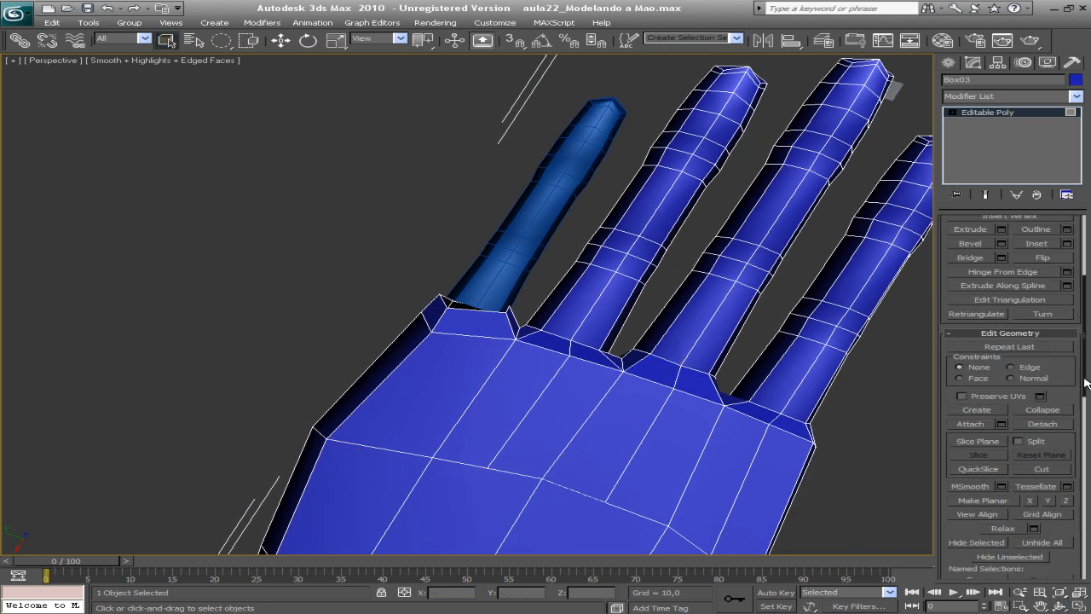
pyautogui.click(970, 424)
pyautogui.click(500, 266)
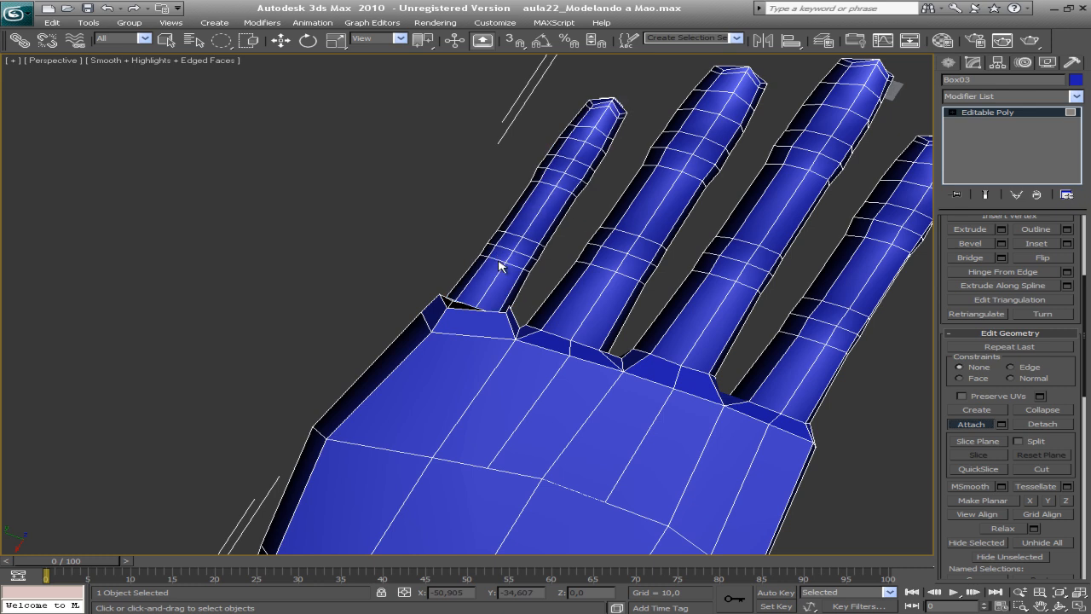
pyautogui.click(962, 423)
# Step: Connect the three crosswise edges of the little finger socket and adjoining palm face on the underside
pyautogui.moveTo(542, 288); pyautogui.dragTo(545, 305, button='middle')
pyautogui.scroll(3, 545, 305)
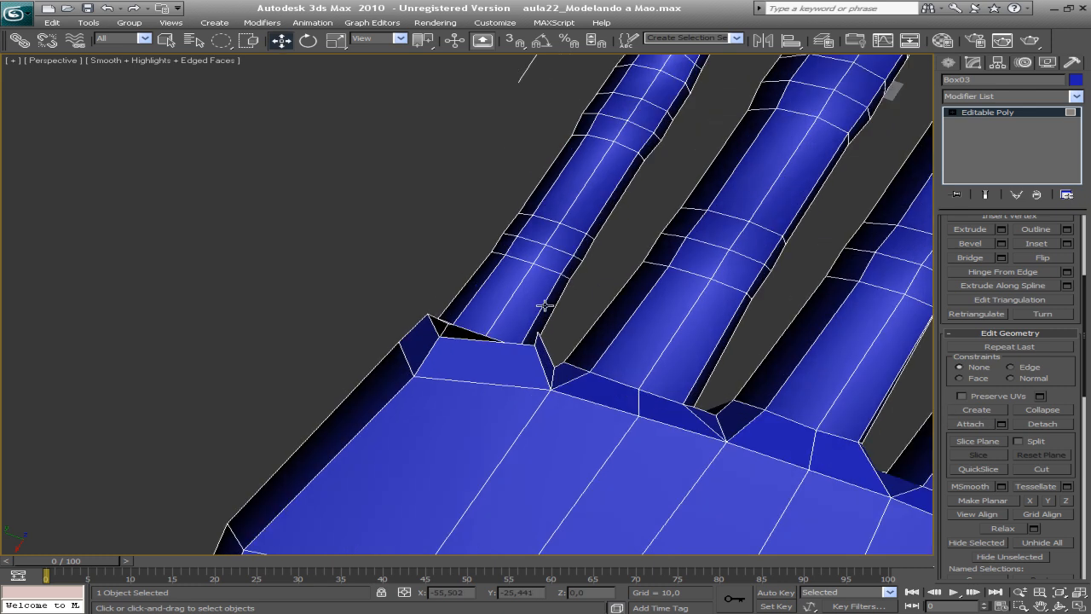
pyautogui.press('2')
pyautogui.click(501, 341)
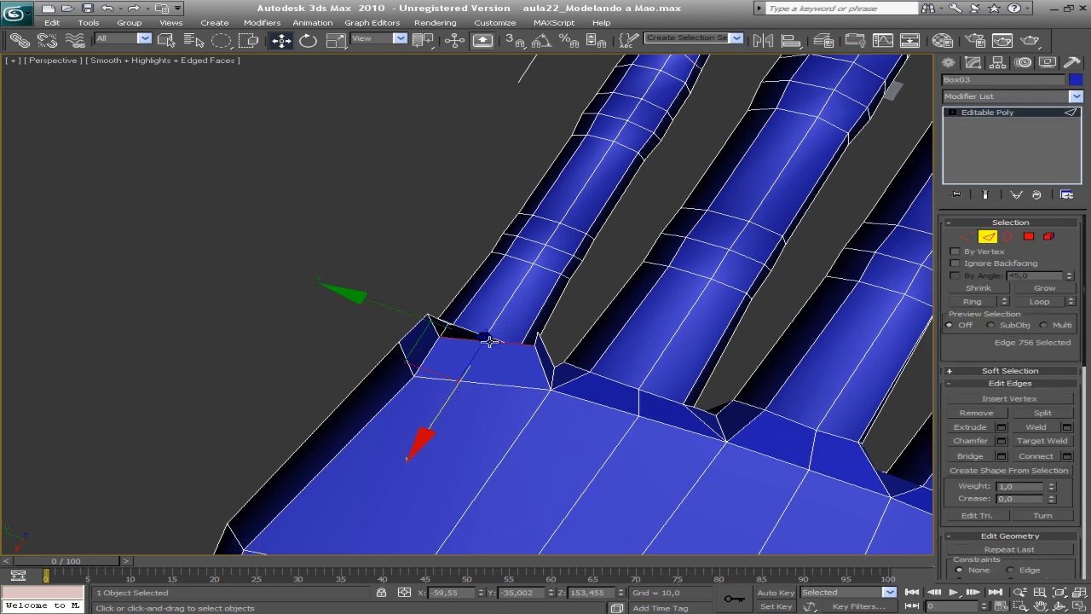
pyautogui.keyDown('ctrl'); pyautogui.click(488, 386); pyautogui.keyUp('ctrl')
pyautogui.moveTo(522, 392); pyautogui.dragTo(559, 235, button='middle')
pyautogui.keyDown('ctrl'); pyautogui.click(386, 414); pyautogui.keyUp('ctrl')
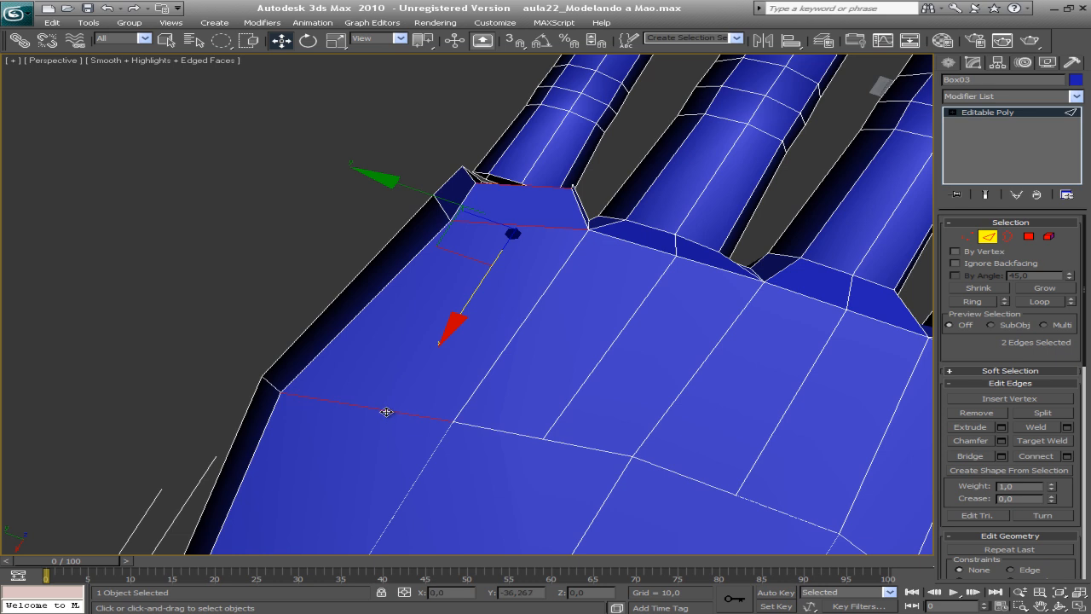
pyautogui.click(1029, 462)
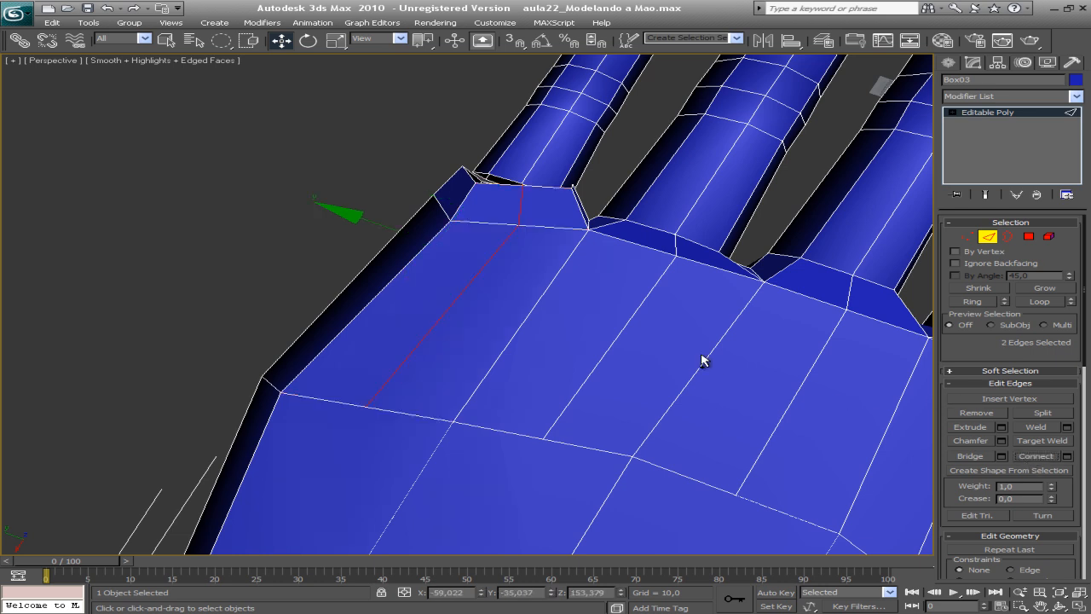
# Step: Connect the crosswise edges of the little finger socket and adjoining palm face on the upper side
pyautogui.keyDown('alt'); pyautogui.moveTo(557, 305); pyautogui.dragTo(481, 439, button='middle'); pyautogui.keyUp('alt')
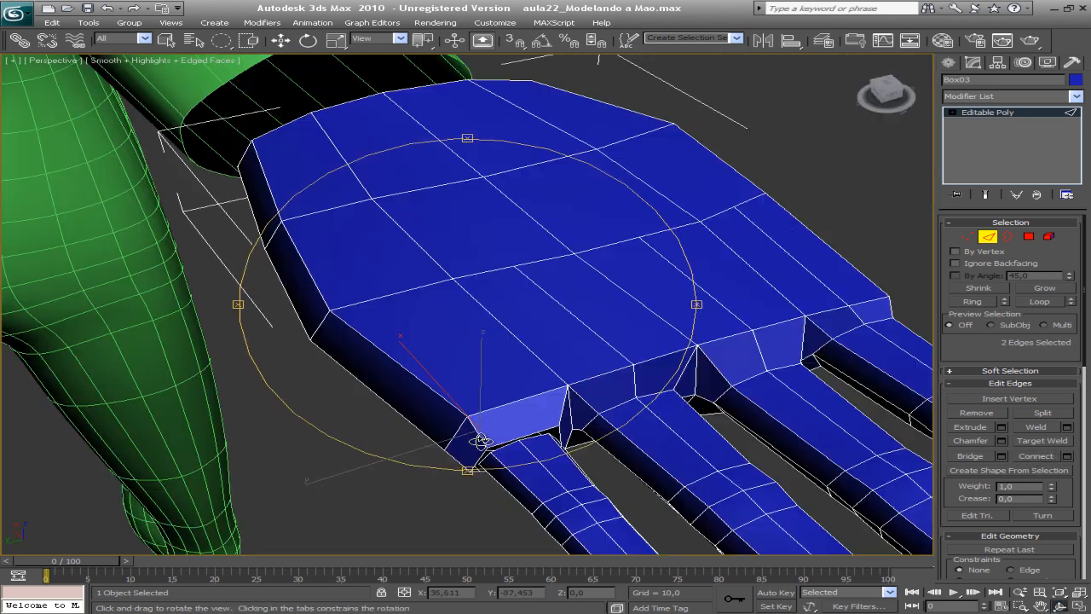
pyautogui.click(524, 434)
pyautogui.keyDown('ctrl'); pyautogui.click(507, 405); pyautogui.keyUp('ctrl')
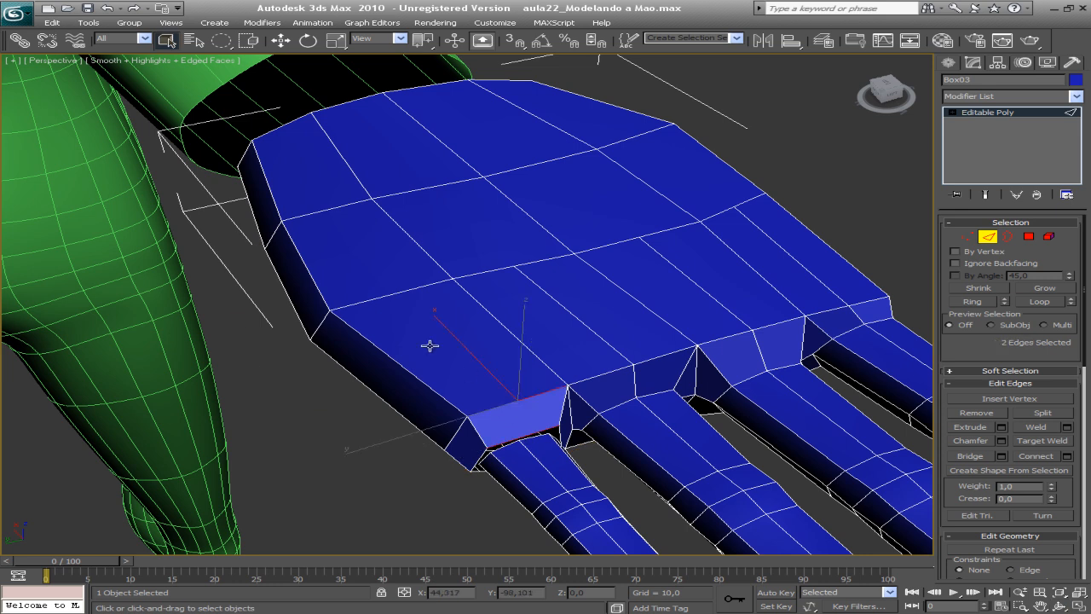
pyautogui.click(1037, 457)
# Step: Target Weld the little finger socket's side vertex beside the ring finger and its three upper vertices to the little finger's matching vertices
pyautogui.hotkey('ctrl', 'r')
pyautogui.moveTo(511, 359); pyautogui.dragTo(511, 334)
pyautogui.rightClick(538, 430)
pyautogui.press('1')
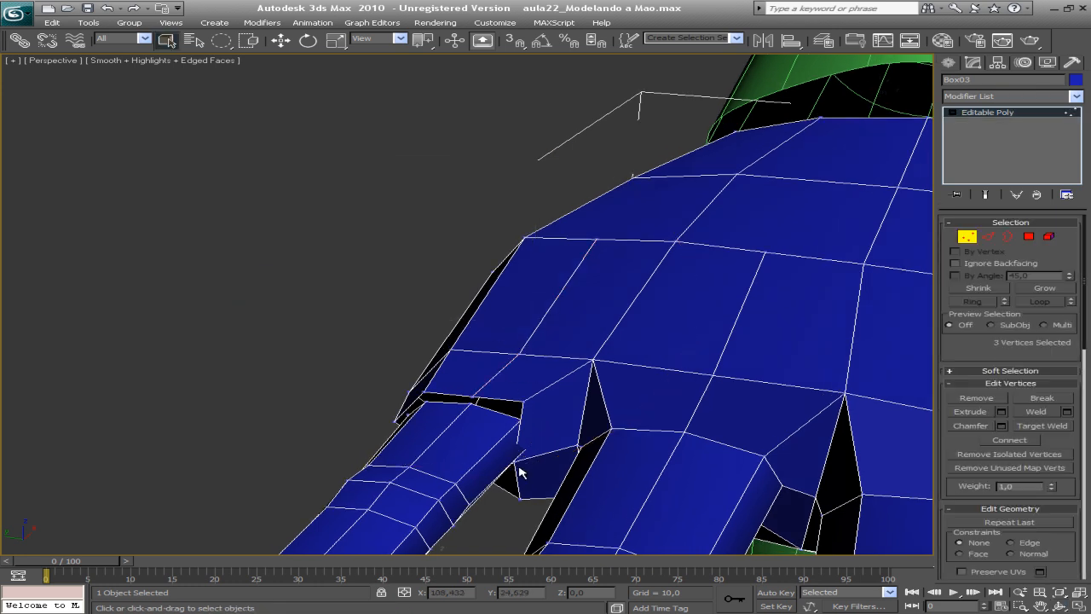
pyautogui.rightClick(511, 463)
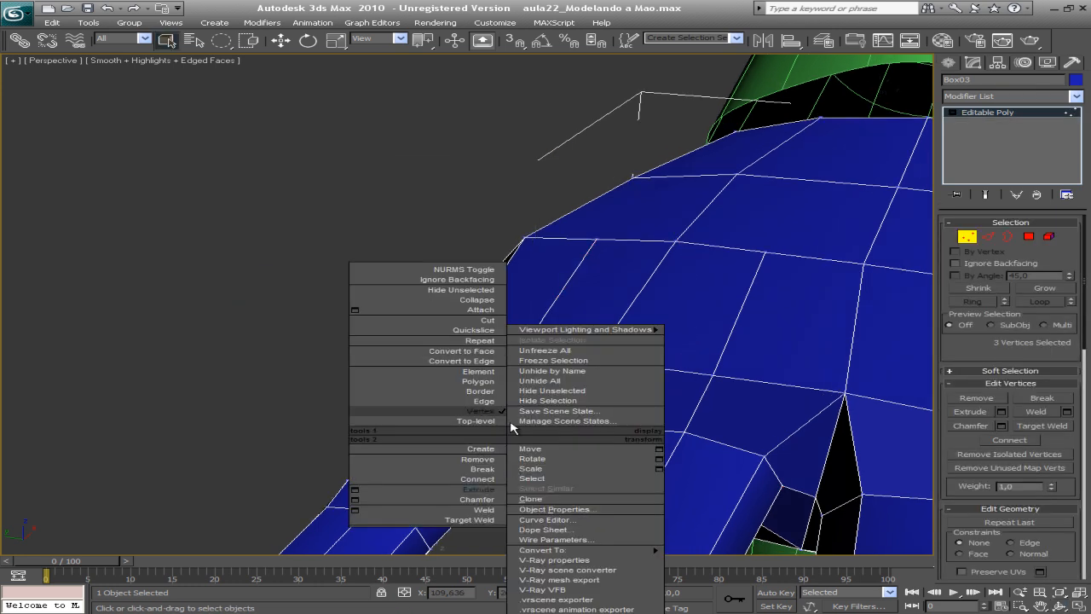
pyautogui.click(477, 520)
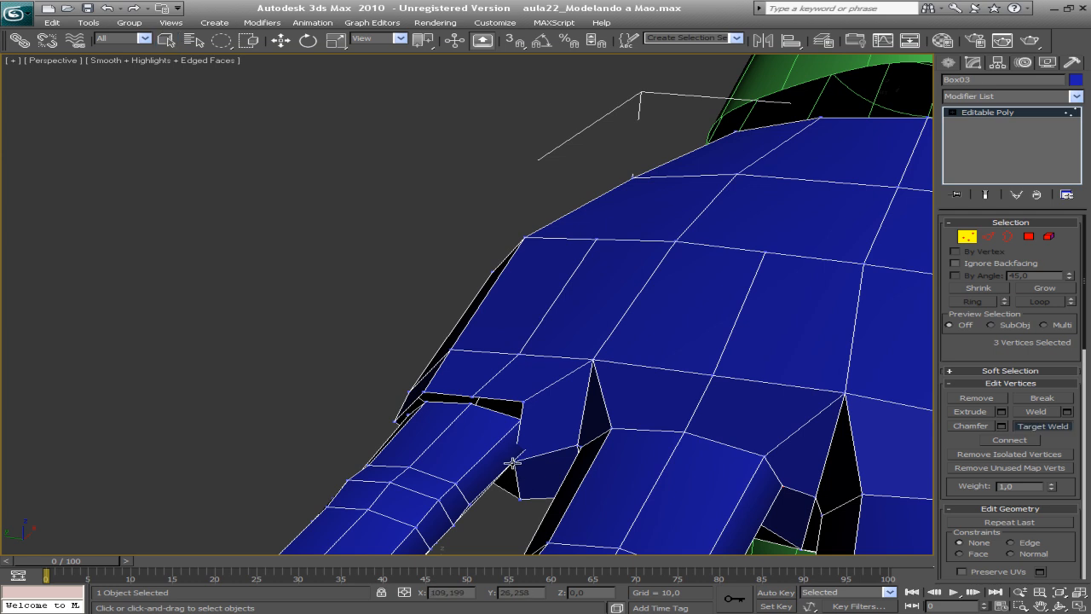
pyautogui.click(538, 437)
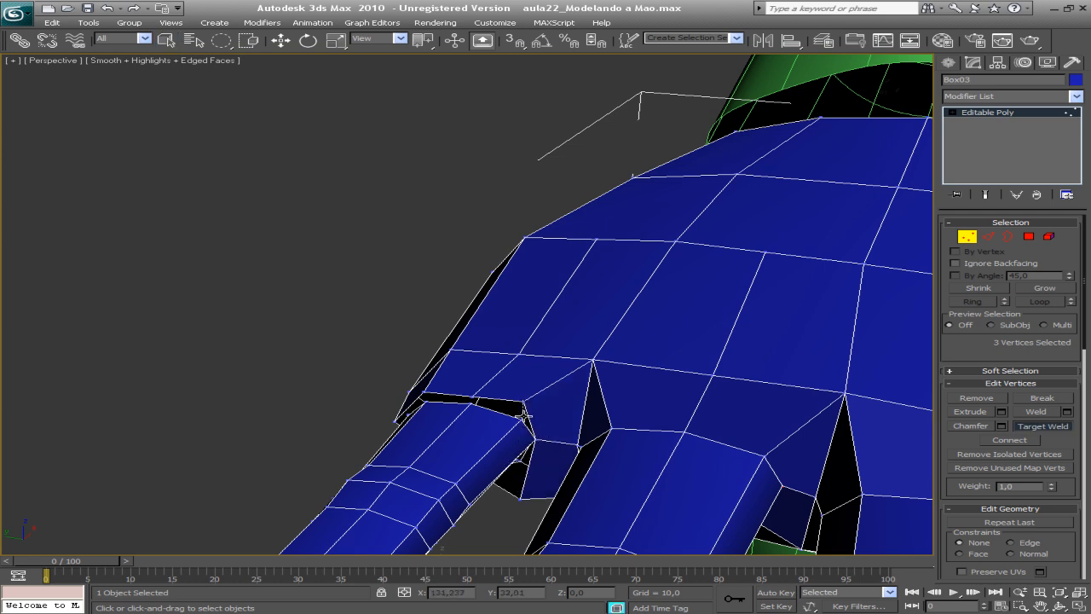
pyautogui.click(525, 414)
pyautogui.click(475, 396)
pyautogui.click(472, 404)
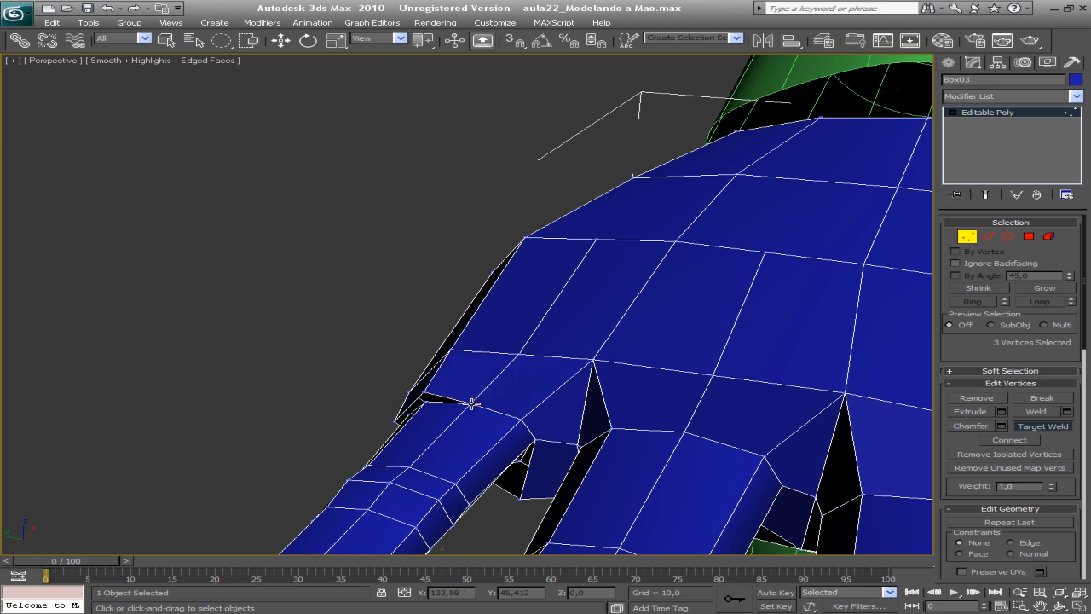
pyautogui.click(425, 404)
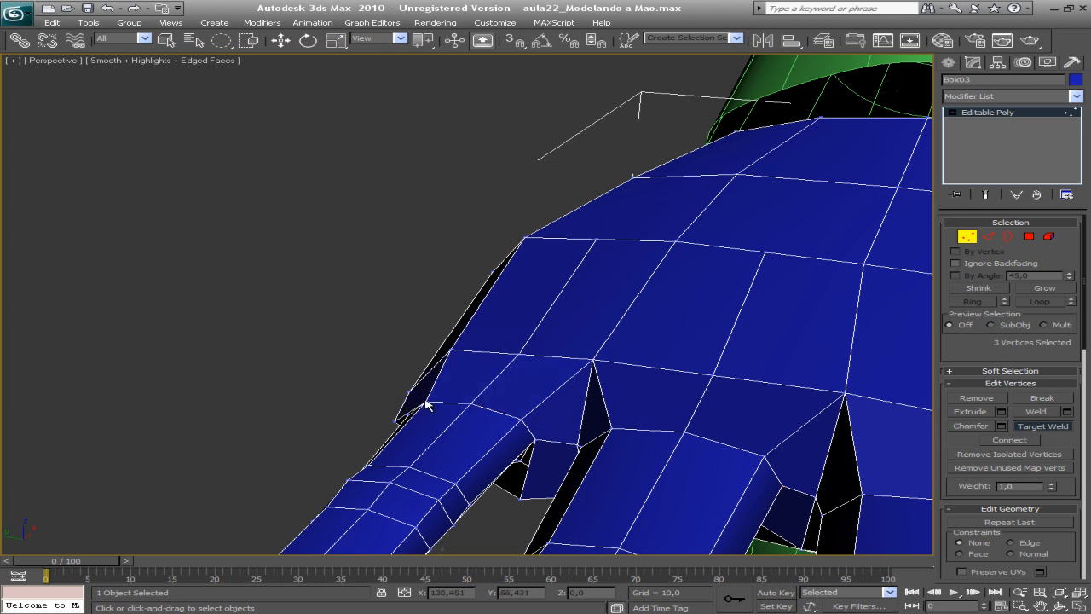
# Step: Target Weld the little finger socket's outer side vertex and lower outer corner vertex to the finger's matching vertices
pyautogui.keyDown('alt'); pyautogui.moveTo(512, 404); pyautogui.dragTo(555, 385, button='middle'); pyautogui.keyUp('alt')
pyautogui.rightClick(530, 426)
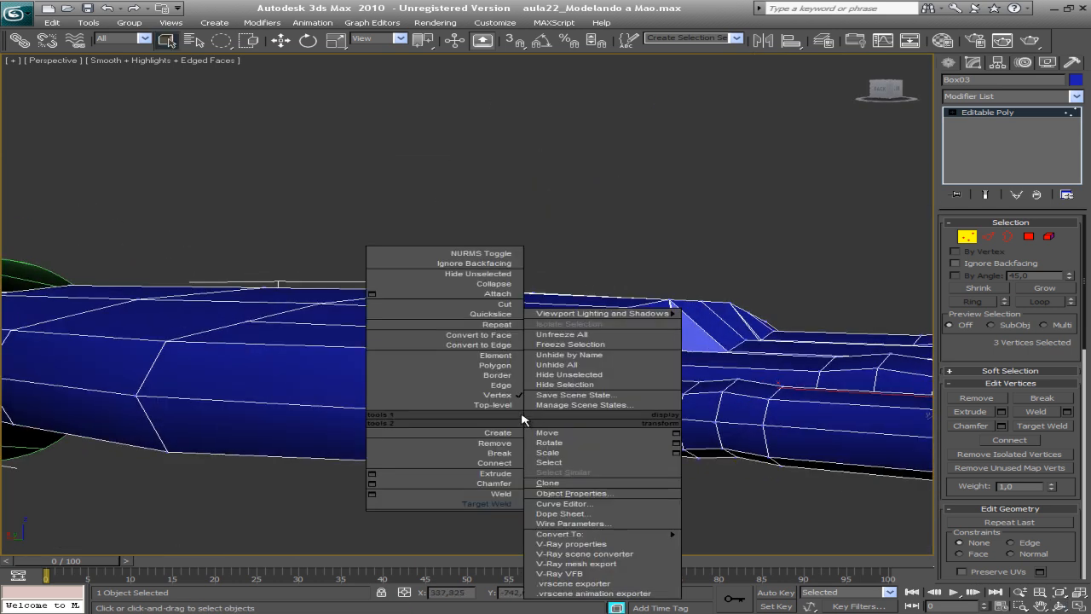
pyautogui.click(518, 493)
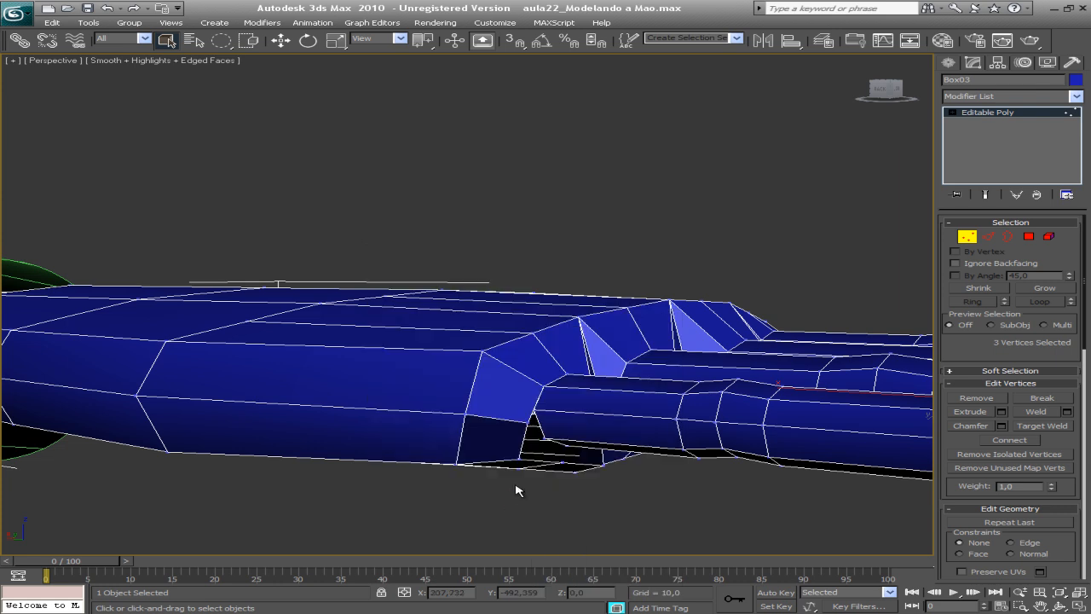
pyautogui.rightClick(543, 418)
pyautogui.rightClick(530, 421)
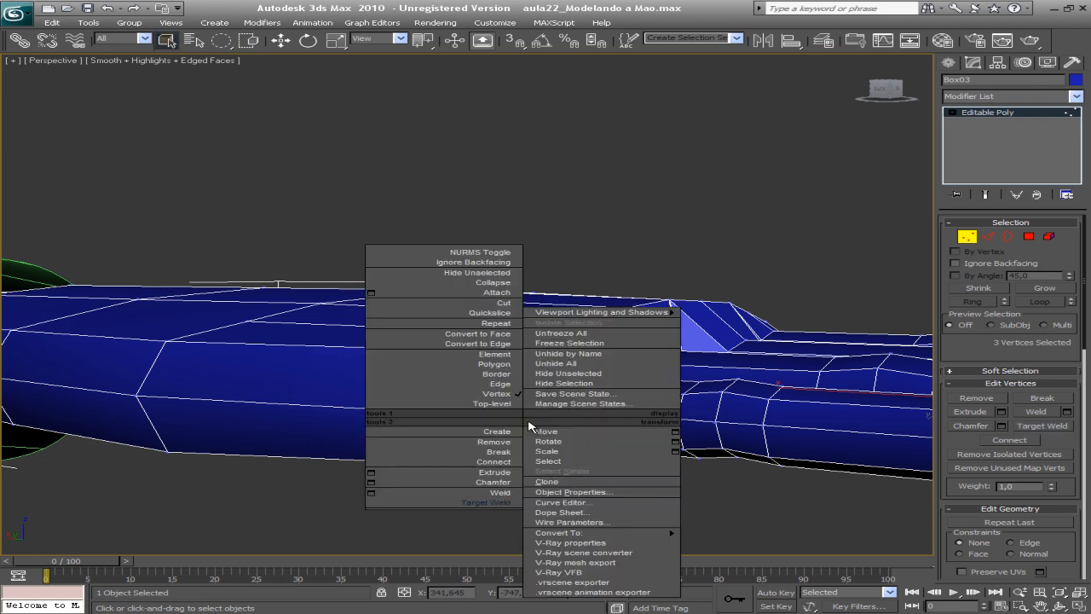
pyautogui.click(494, 504)
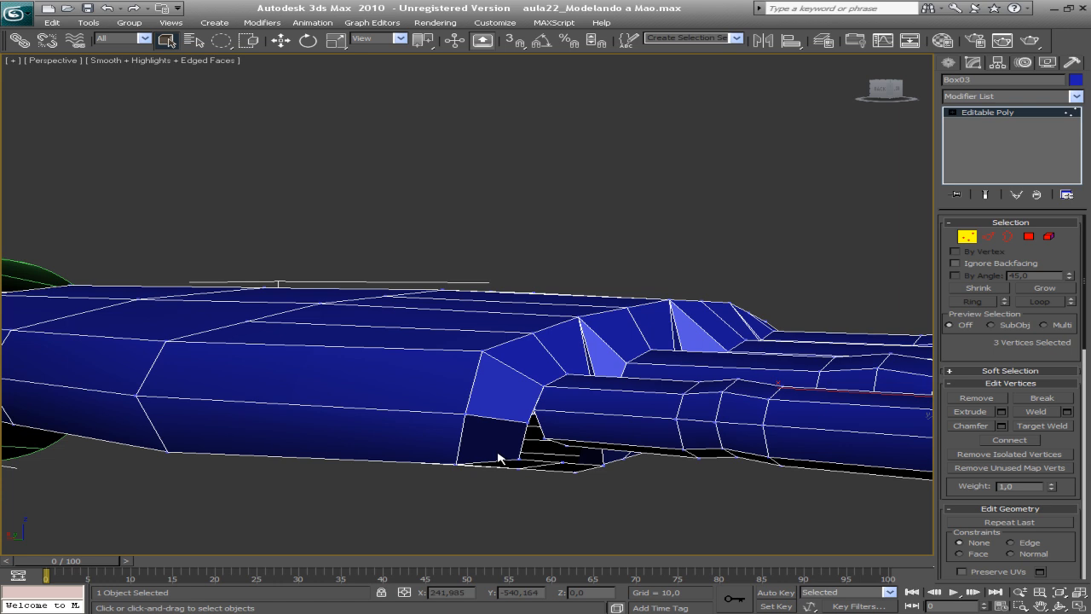
pyautogui.click(531, 412)
pyautogui.click(542, 385)
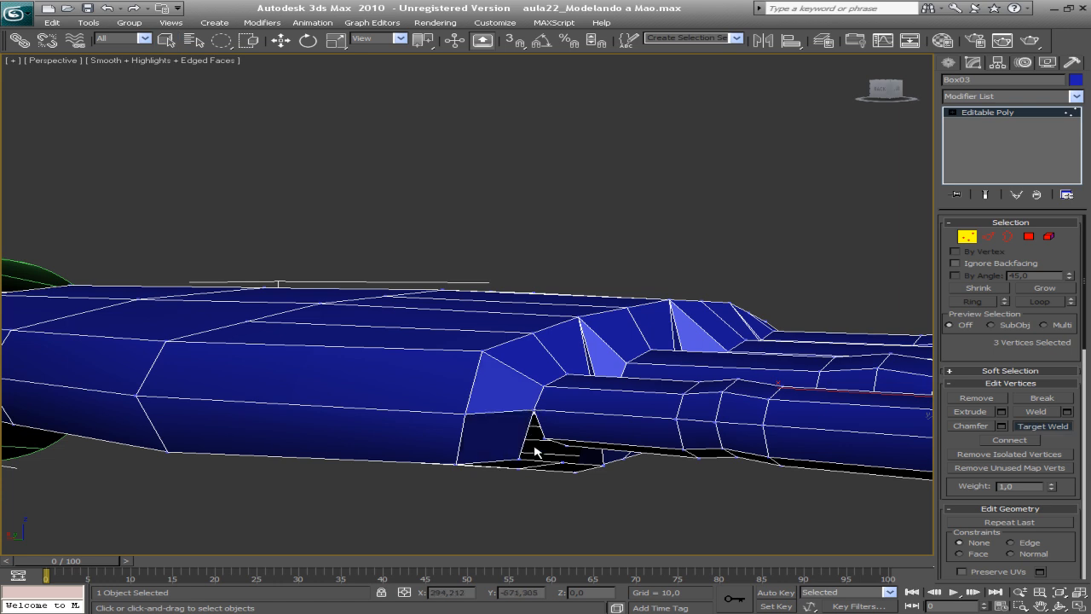
pyautogui.click(546, 440)
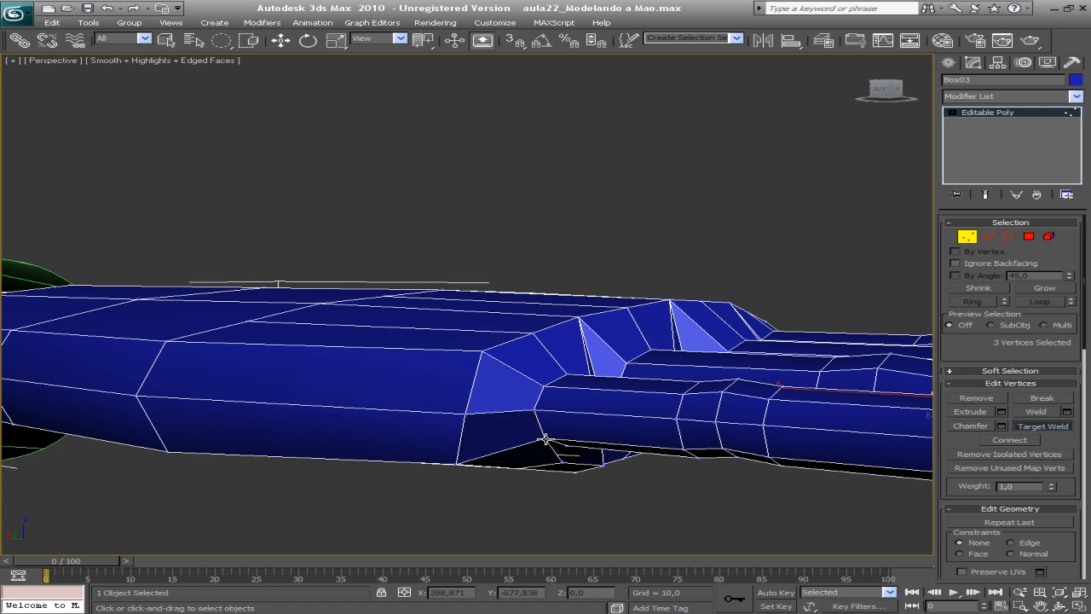
# Step: Target Weld the little finger socket's remaining two underside vertices to the finger's matching vertices, closing the gap beside the ring finger
pyautogui.keyDown('alt'); pyautogui.moveTo(594, 415); pyautogui.dragTo(409, 324, button='middle'); pyautogui.keyUp('alt')
pyautogui.rightClick(509, 393)
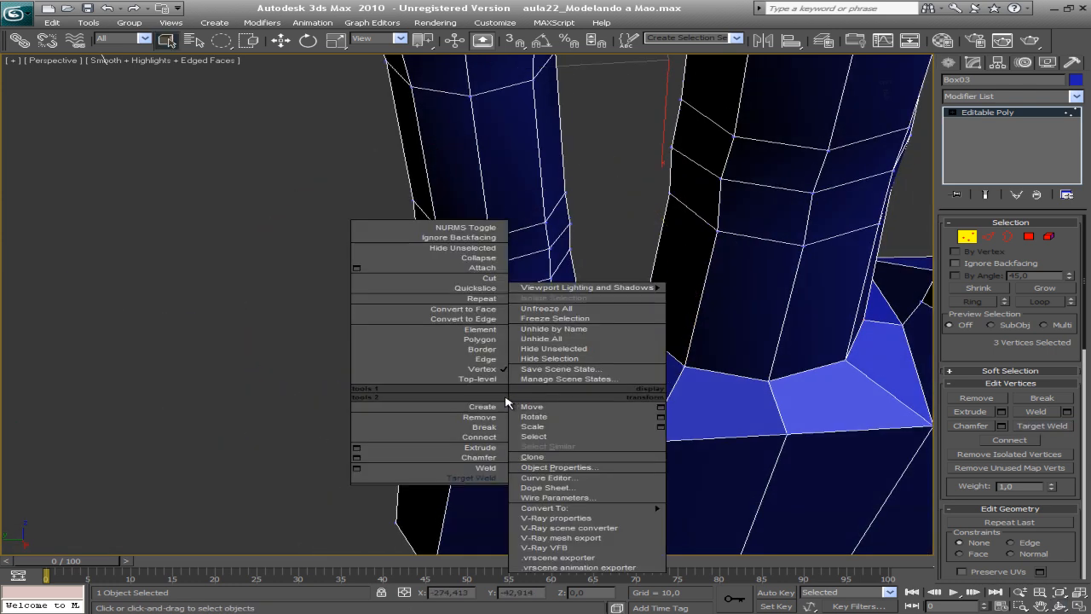
pyautogui.click(490, 479)
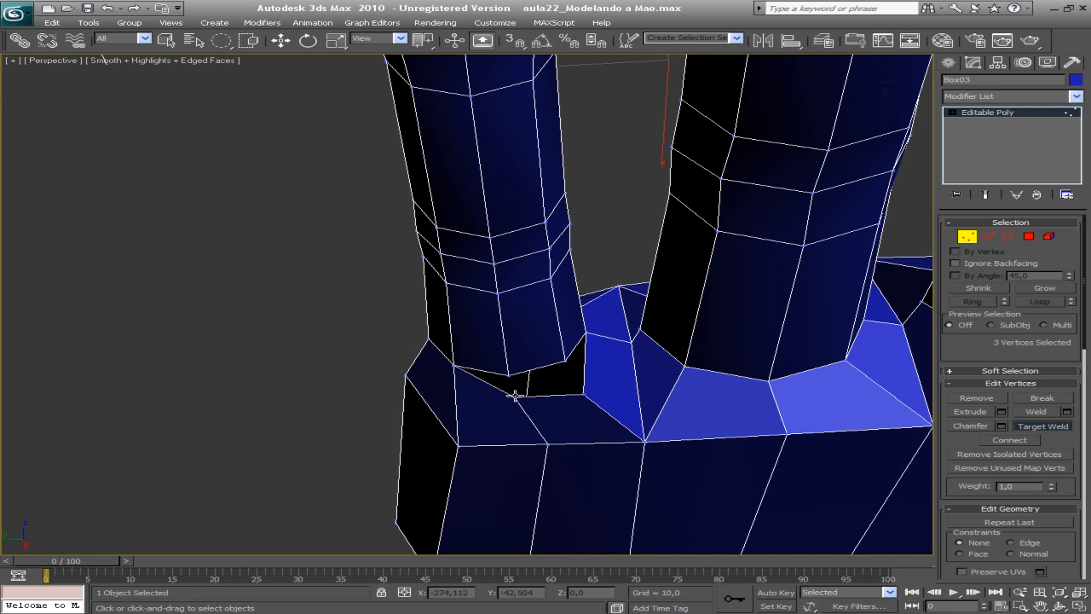
pyautogui.click(509, 374)
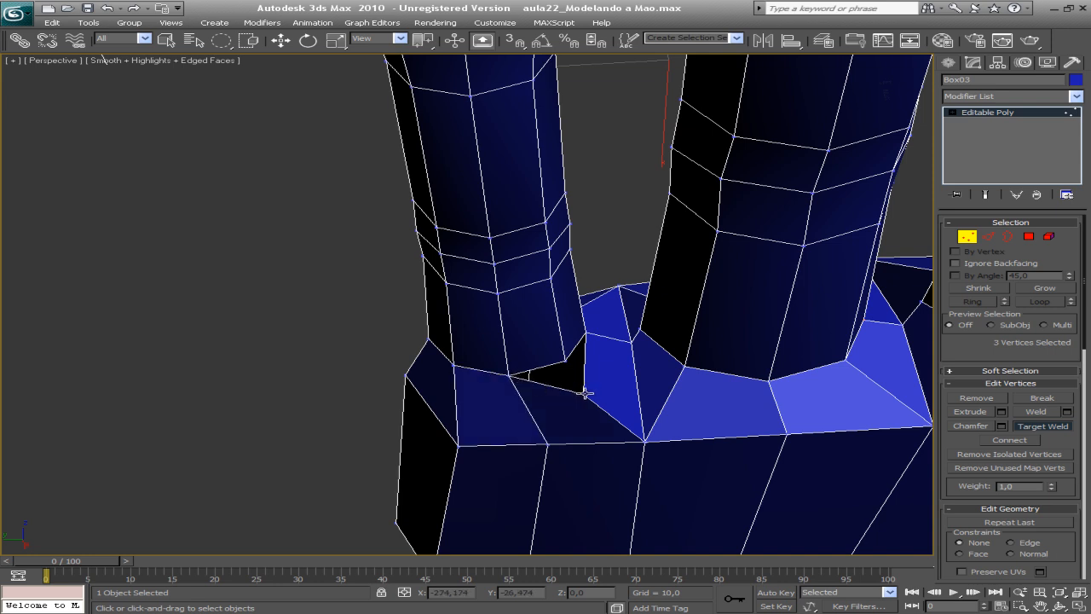
pyautogui.click(568, 361)
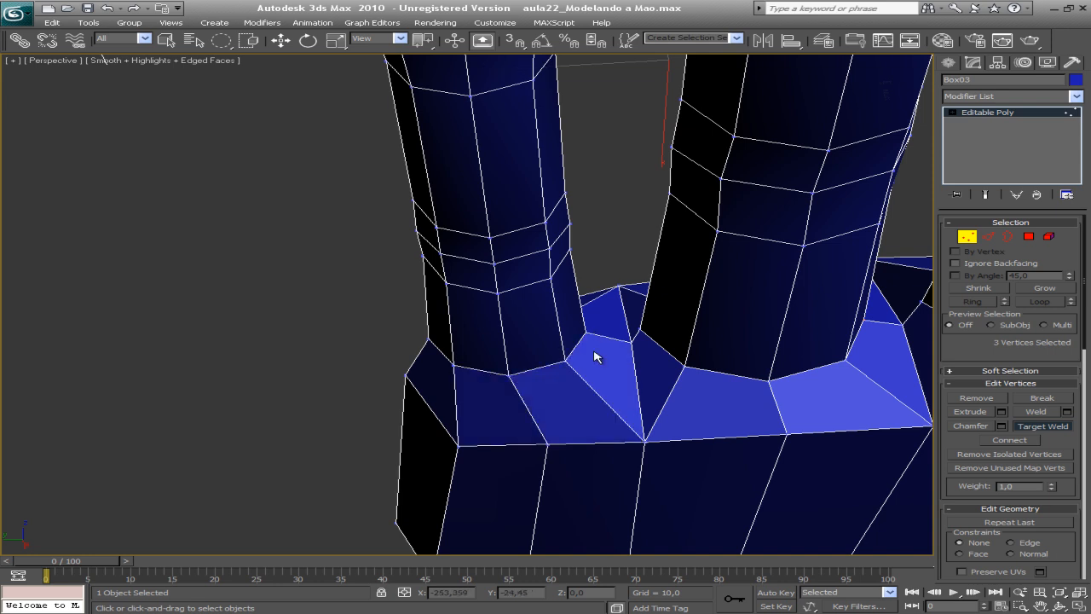
# Step: Examine the joint between the fingers and the palm from the side in the perspective and front views
pyautogui.hotkey('ctrl', 'r')
pyautogui.moveTo(517, 404); pyautogui.dragTo(416, 360)
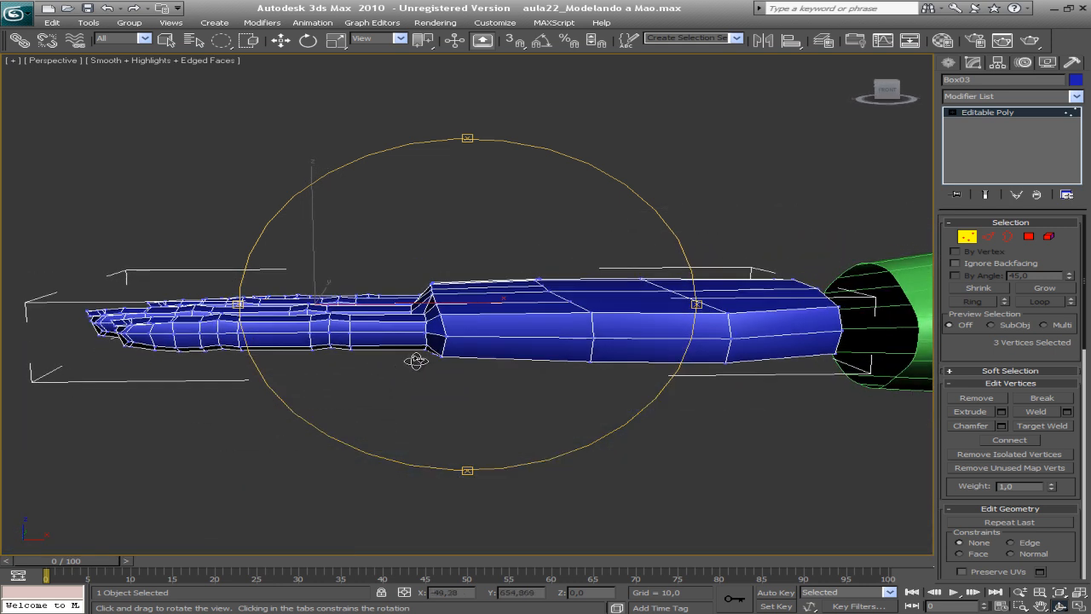
pyautogui.press('f')
pyautogui.press('z')
pyautogui.moveTo(398, 352); pyautogui.dragTo(337, 336, button='middle')
pyautogui.scroll(-3, 429, 331)
pyautogui.moveTo(439, 326); pyautogui.dragTo(329, 352, button='middle')
pyautogui.scroll(1, 398, 322)
pyautogui.moveTo(387, 321); pyautogui.dragTo(301, 354, button='middle')
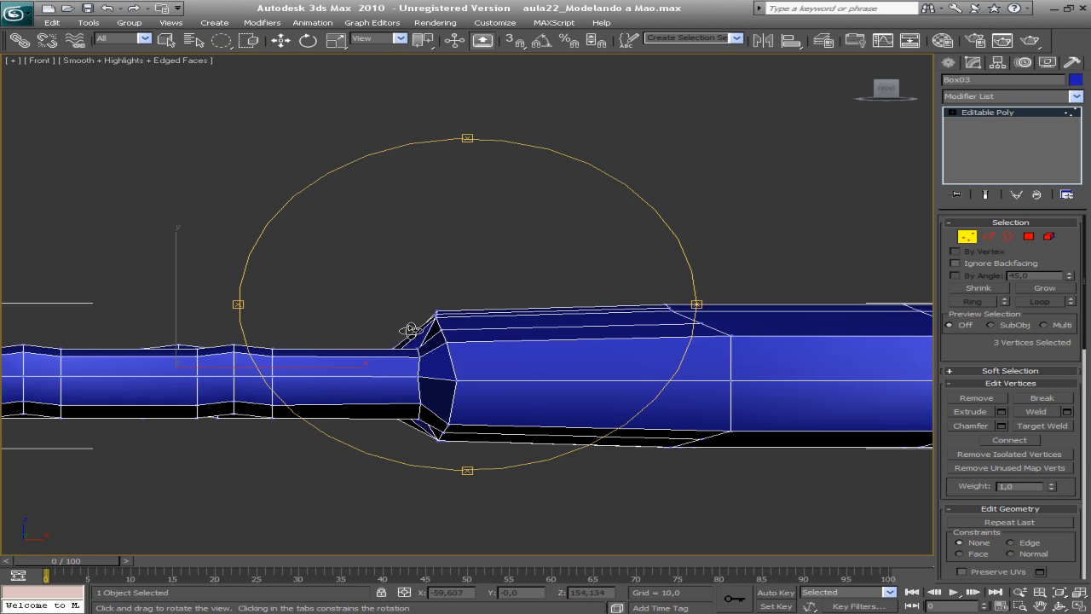
pyautogui.moveTo(453, 306); pyautogui.dragTo(428, 297, button='middle')
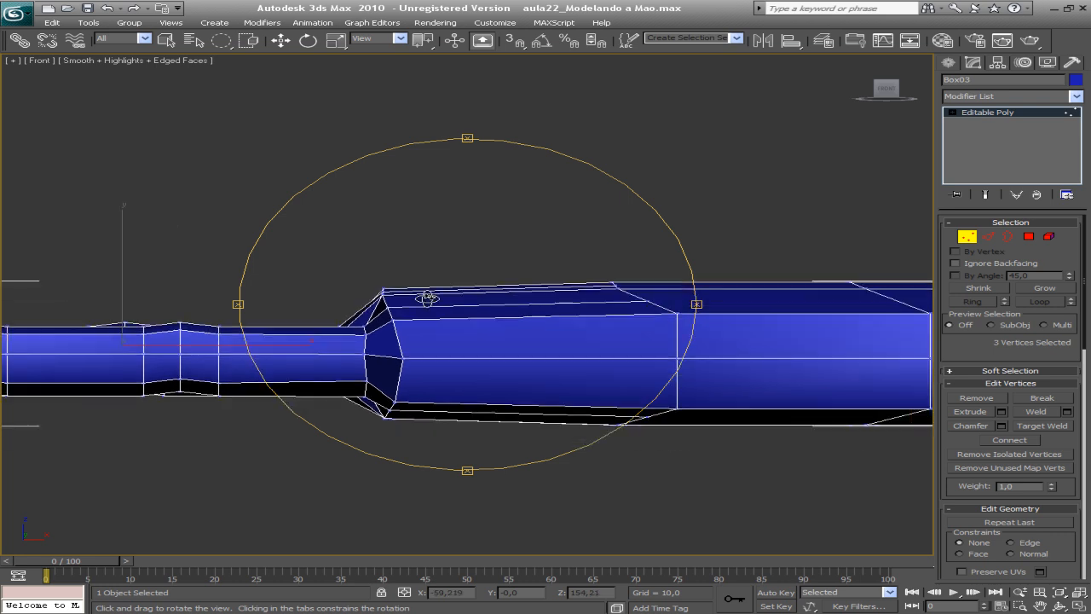
pyautogui.press('p')
# Step: Lower the upper palm vertex between the index and middle fingers and raise the matching underside vertex along Z
pyautogui.moveTo(428, 298); pyautogui.dragTo(520, 314)
pyautogui.press('w')
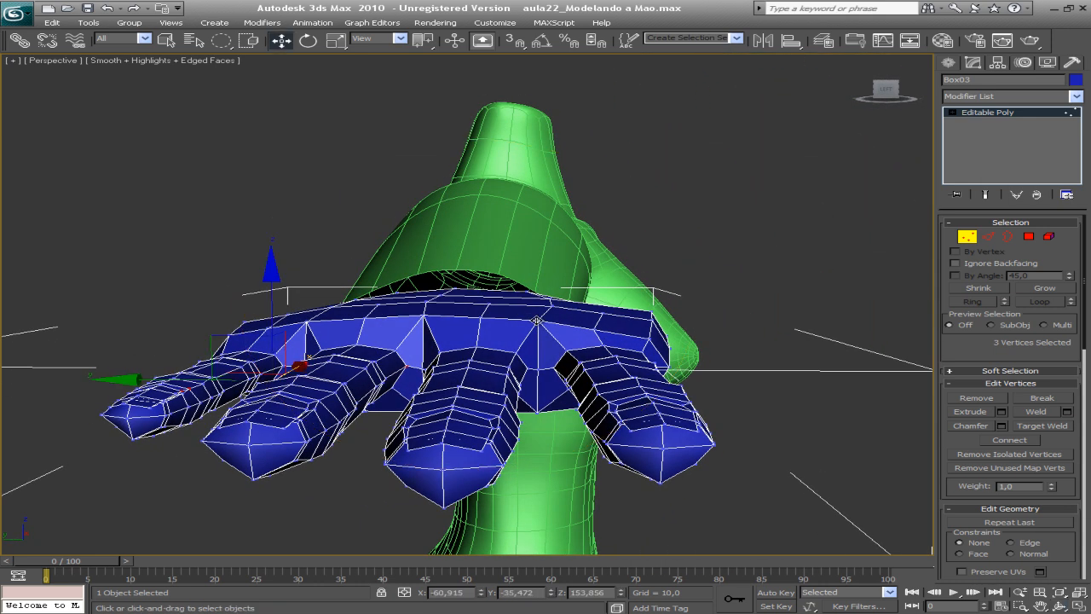
pyautogui.click(537, 318)
pyautogui.moveTo(535, 252); pyautogui.dragTo(535, 275)
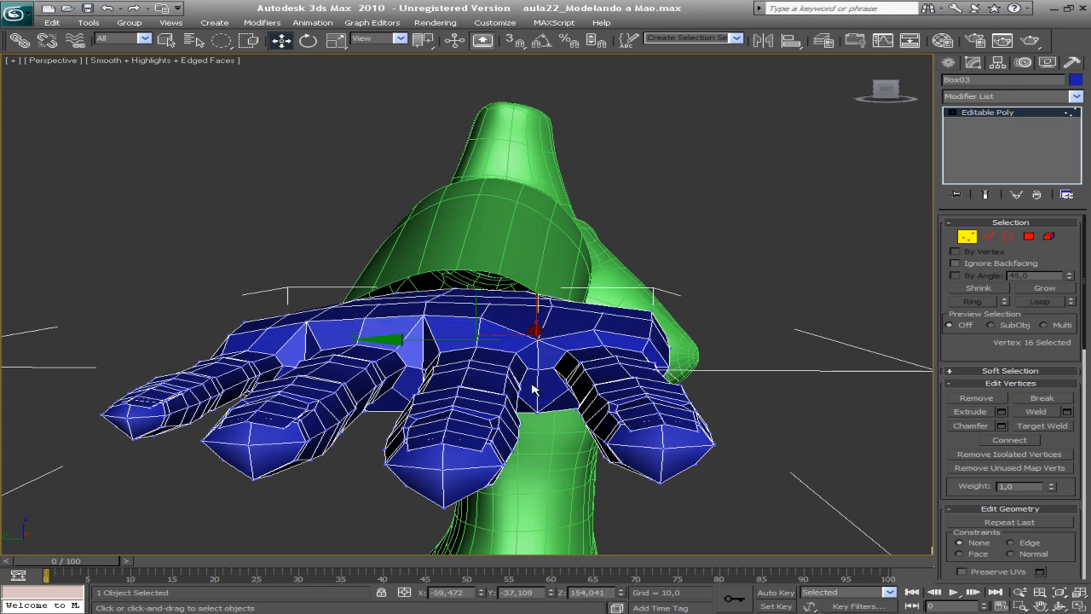
pyautogui.click(538, 344)
pyautogui.moveTo(538, 336); pyautogui.dragTo(537, 315)
# Step: Lower the upper palm vertex between the middle and ring fingers and raise the matching underside vertex along Z
pyautogui.click(423, 312)
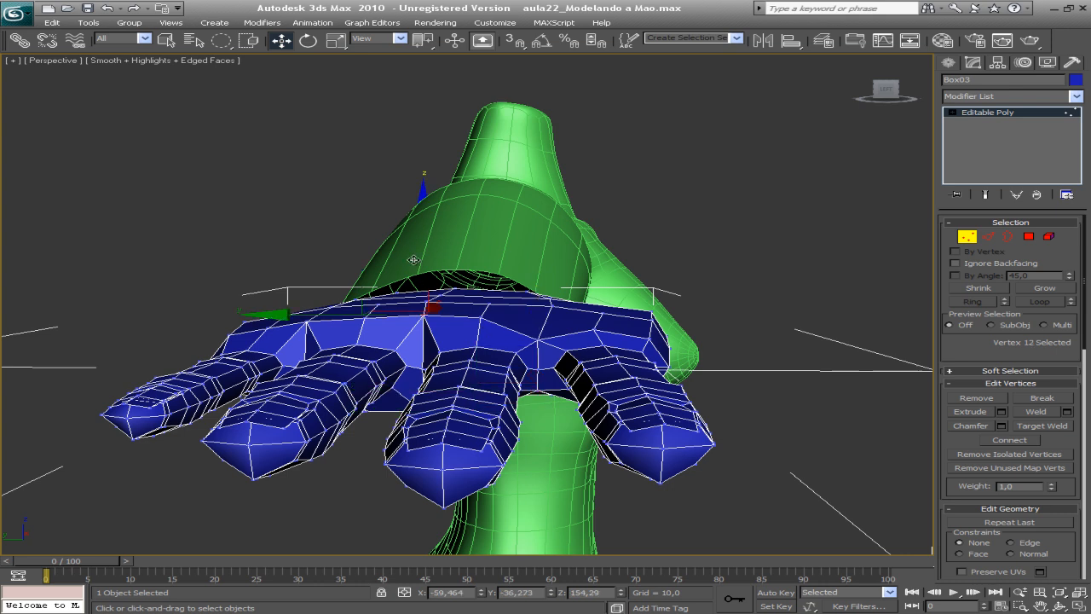
pyautogui.moveTo(419, 258); pyautogui.dragTo(421, 261)
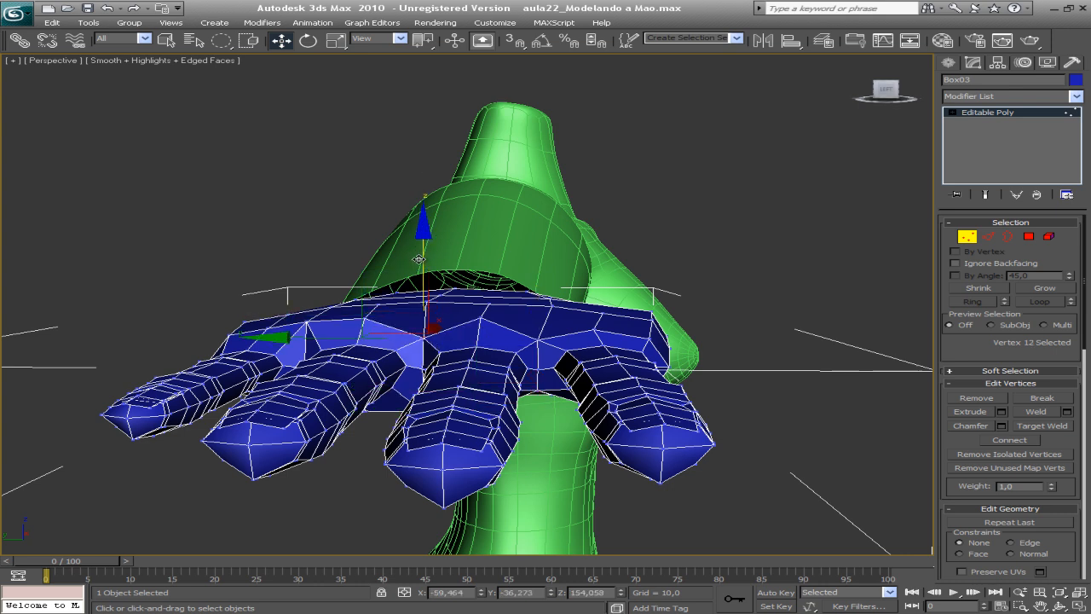
pyautogui.keyDown('alt'); pyautogui.moveTo(434, 271); pyautogui.dragTo(435, 307, button='middle'); pyautogui.keyUp('alt')
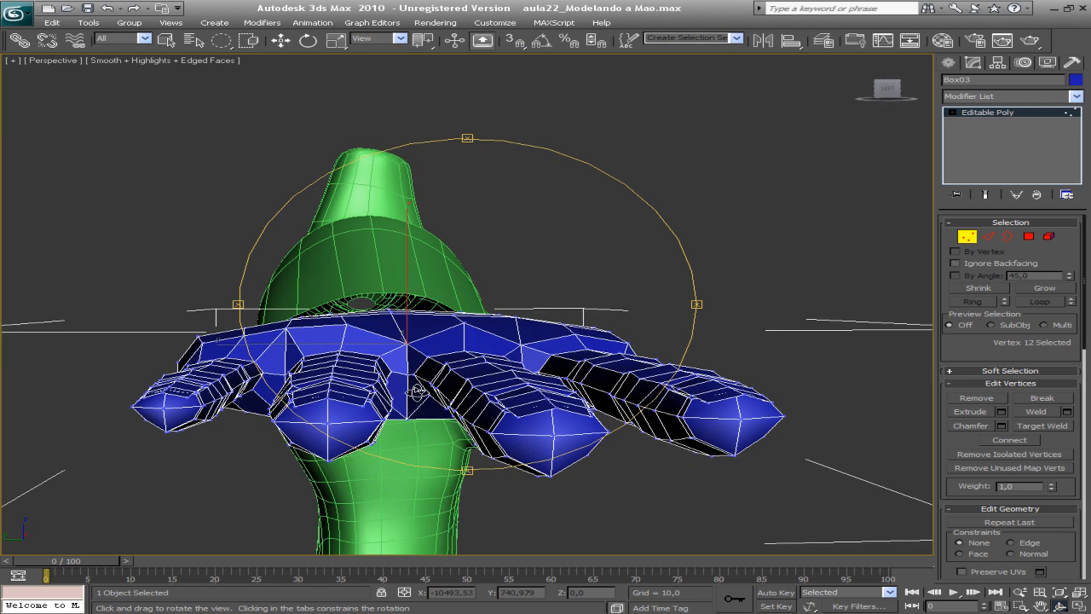
pyautogui.click(402, 345)
pyautogui.press('w')
pyautogui.moveTo(406, 339); pyautogui.dragTo(407, 305)
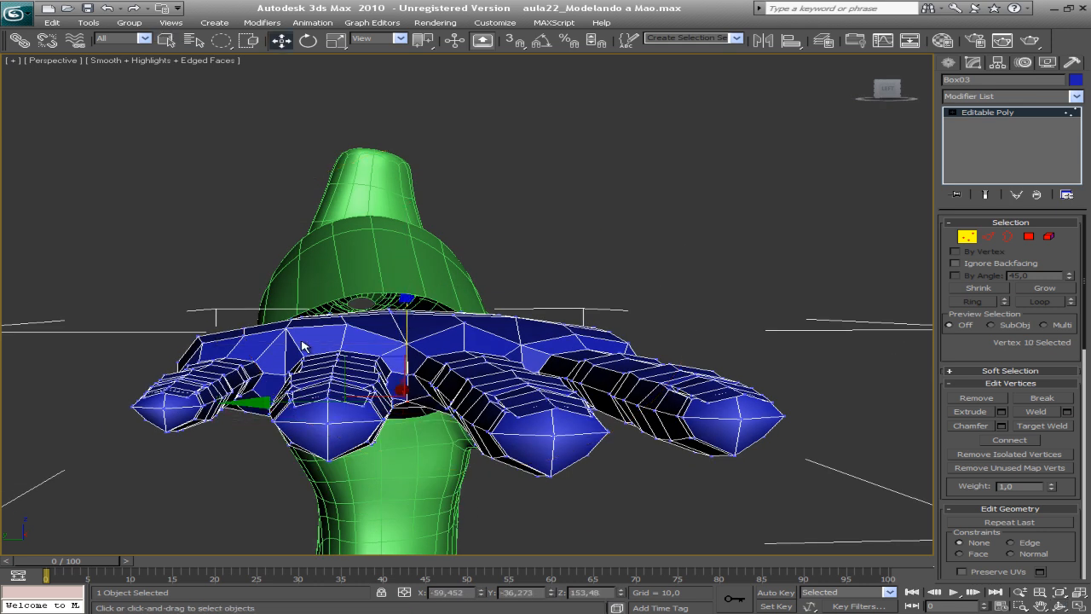
# Step: Lower the upper palm vertex between the ring and little fingers and raise the matching underside vertex along Z
pyautogui.click(292, 326)
pyautogui.moveTo(285, 275); pyautogui.dragTo(289, 280)
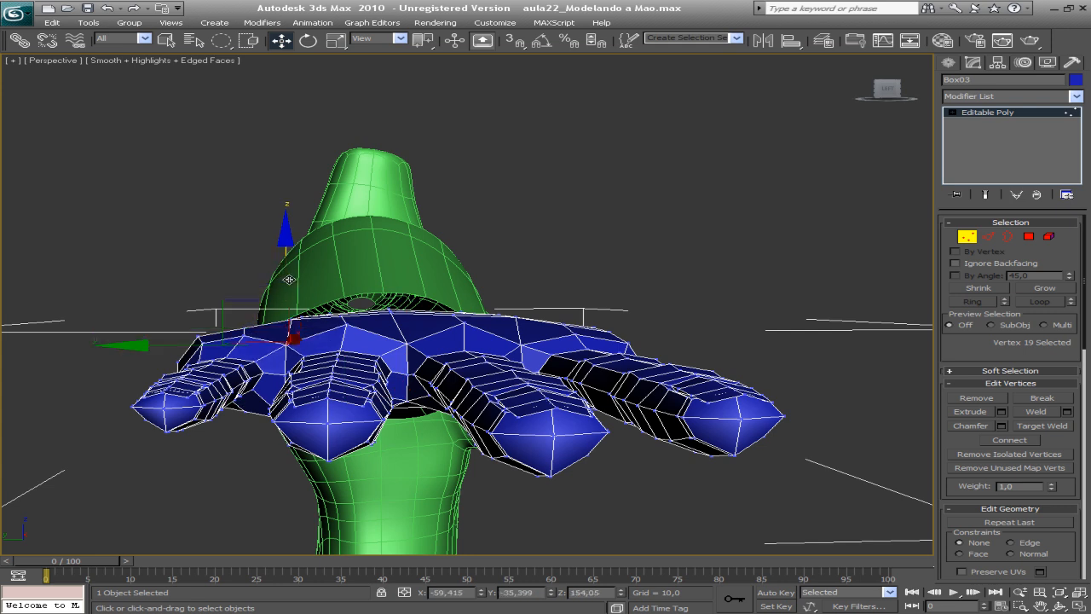
pyautogui.keyDown('alt'); pyautogui.moveTo(289, 279); pyautogui.dragTo(259, 446, button='middle'); pyautogui.keyUp('alt')
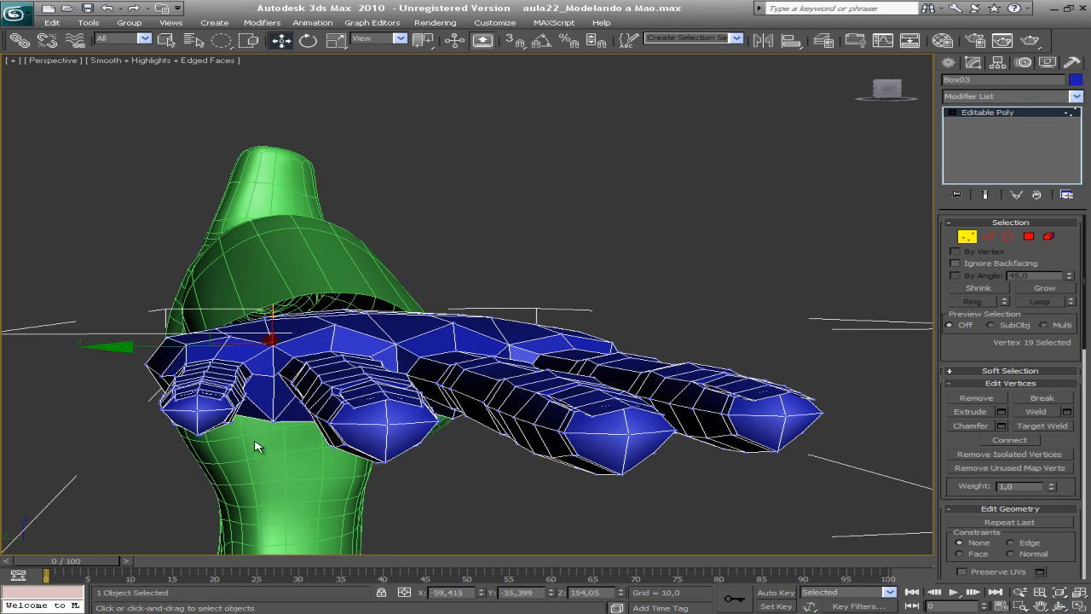
pyautogui.keyDown('ctrl'); pyautogui.click(275, 418); pyautogui.keyUp('ctrl')
pyautogui.moveTo(271, 341); pyautogui.dragTo(271, 324)
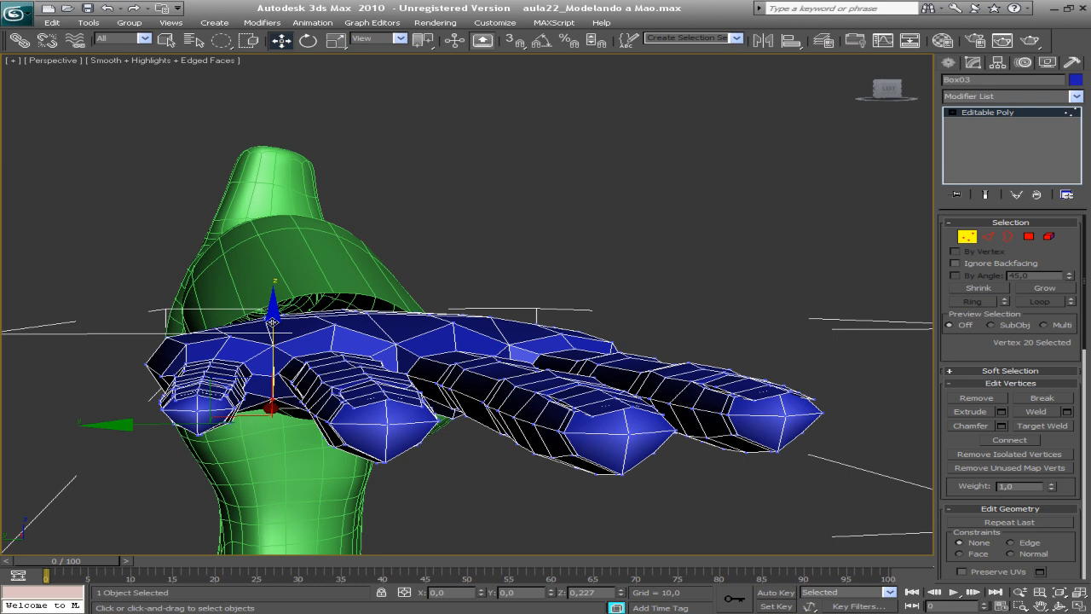
pyautogui.moveTo(272, 322); pyautogui.dragTo(272, 321)
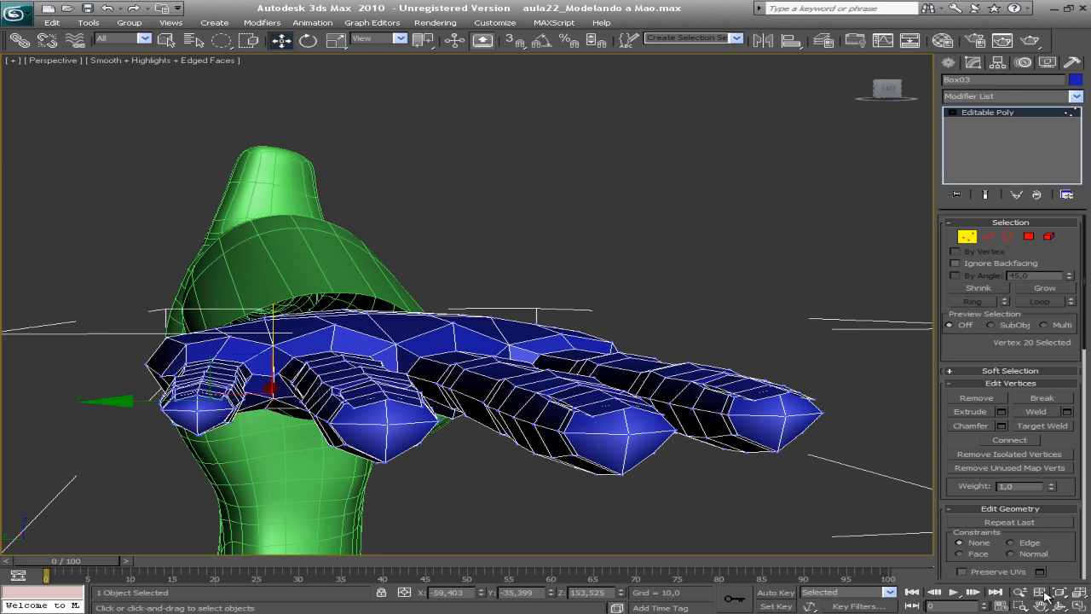
# Step: On the underside, move the vertex between the ring and little fingers and the little finger's middle socket vertex along X toward the wrist
pyautogui.click(1060, 607)
pyautogui.moveTo(439, 358); pyautogui.dragTo(441, 276)
pyautogui.moveTo(460, 356); pyautogui.dragTo(500, 264, button='middle')
pyautogui.rightClick(367, 316)
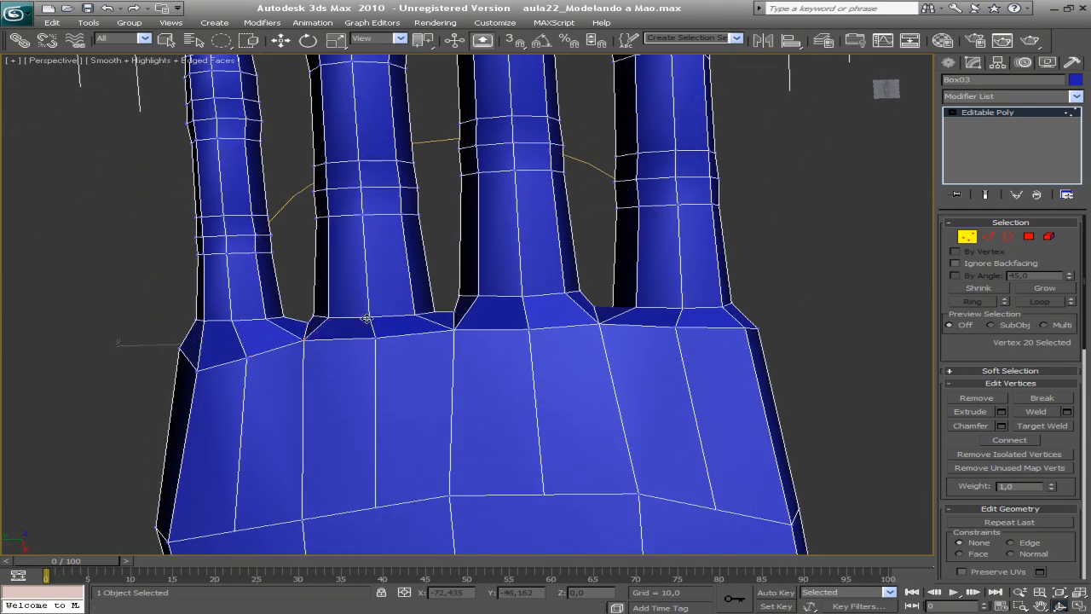
pyautogui.moveTo(307, 408); pyautogui.dragTo(302, 422)
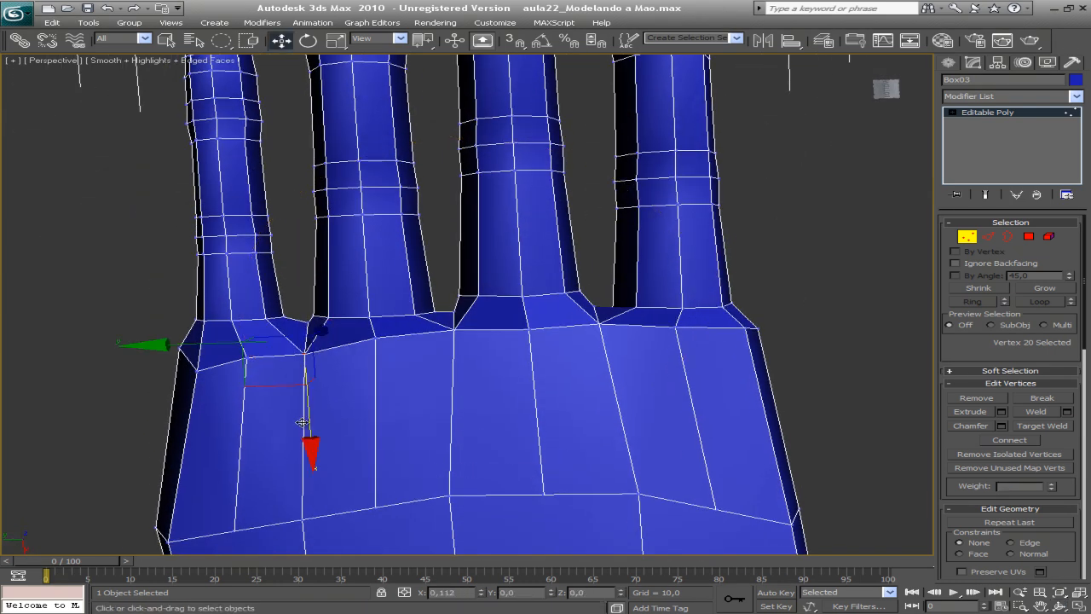
pyautogui.click(248, 358)
pyautogui.click(253, 370)
pyautogui.moveTo(253, 370); pyautogui.dragTo(257, 438)
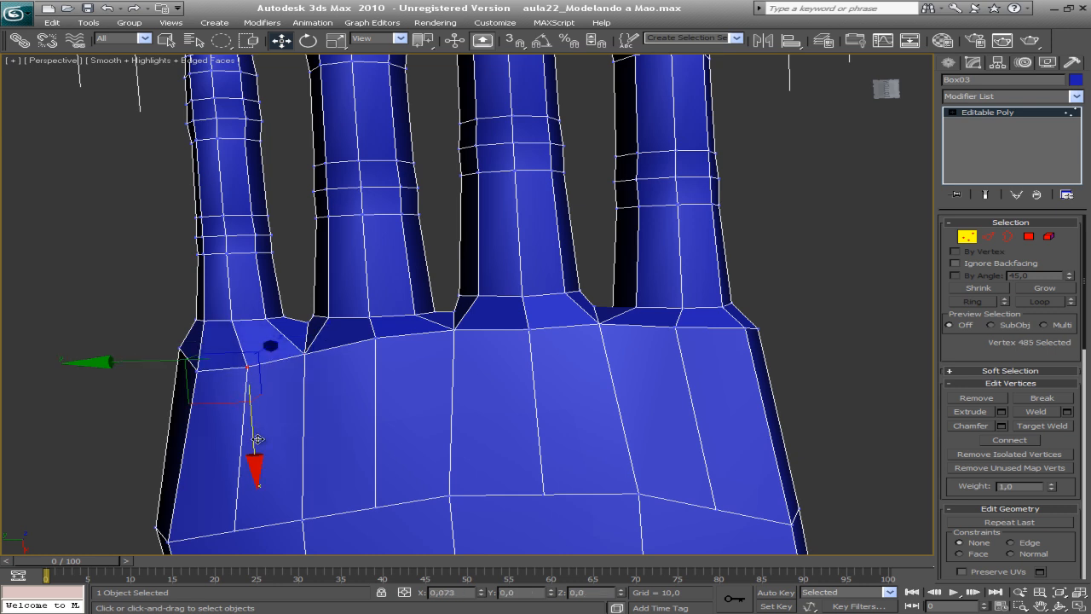
# Step: Reposition the palm's underside corner vertex and outer side vertex beside the little finger to straighten the palm edge
pyautogui.click(198, 372)
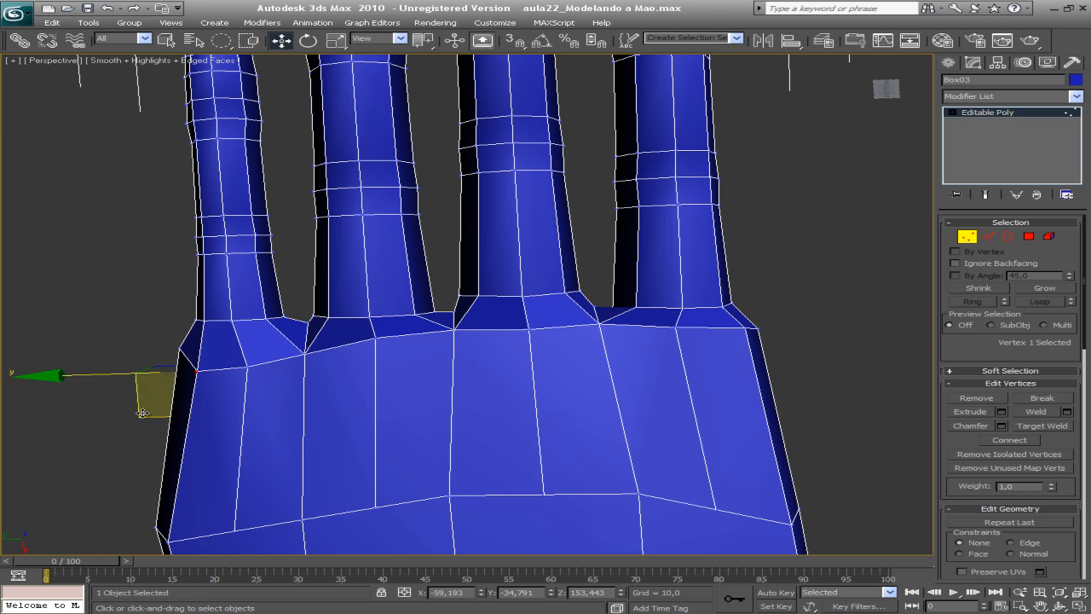
pyautogui.moveTo(143, 412)
pyautogui.mouseDown()
pyautogui.moveTo(160, 366)
pyautogui.moveTo(131, 397)
pyautogui.mouseUp()
pyautogui.click(180, 351)
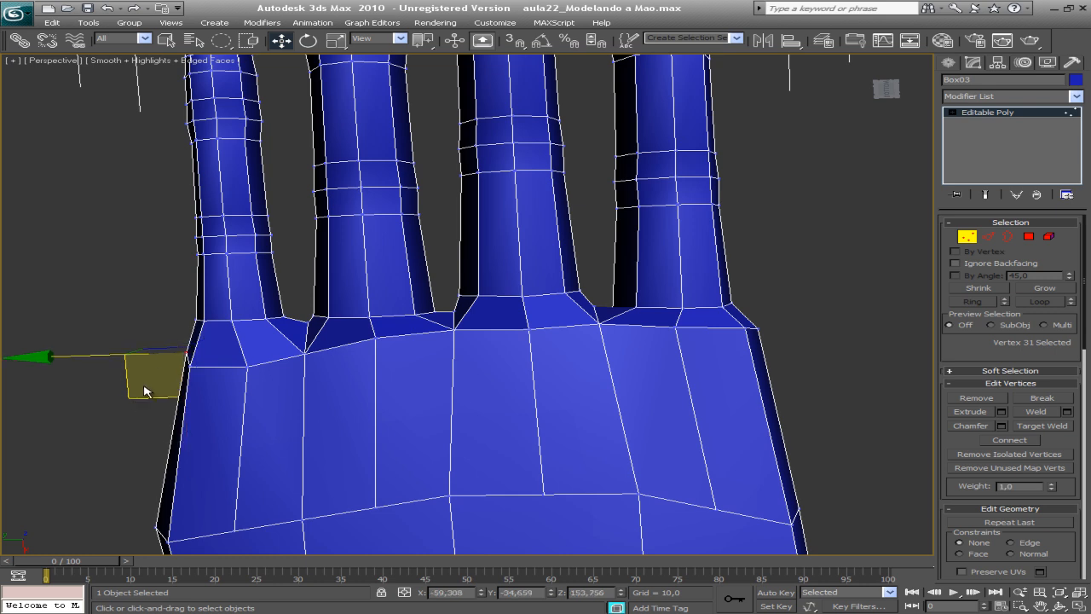
pyautogui.click(189, 365)
pyautogui.moveTo(140, 413); pyautogui.dragTo(144, 414)
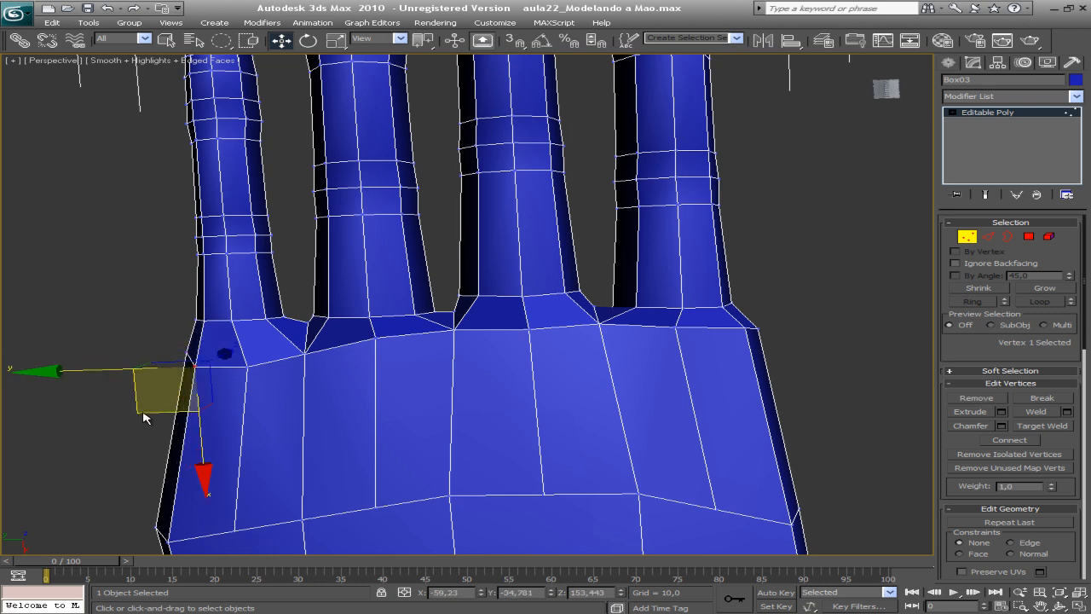
# Step: Shift the underside vertex between the middle and ring fingers and the ring finger's middle socket vertex toward the wrist and little finger
pyautogui.click(453, 331)
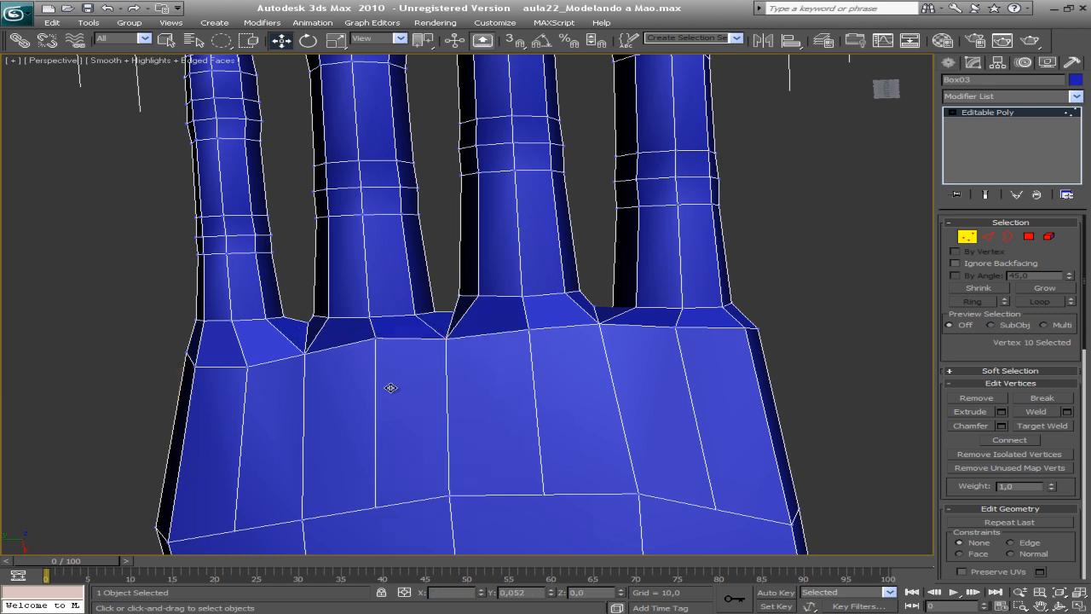
pyautogui.click(375, 340)
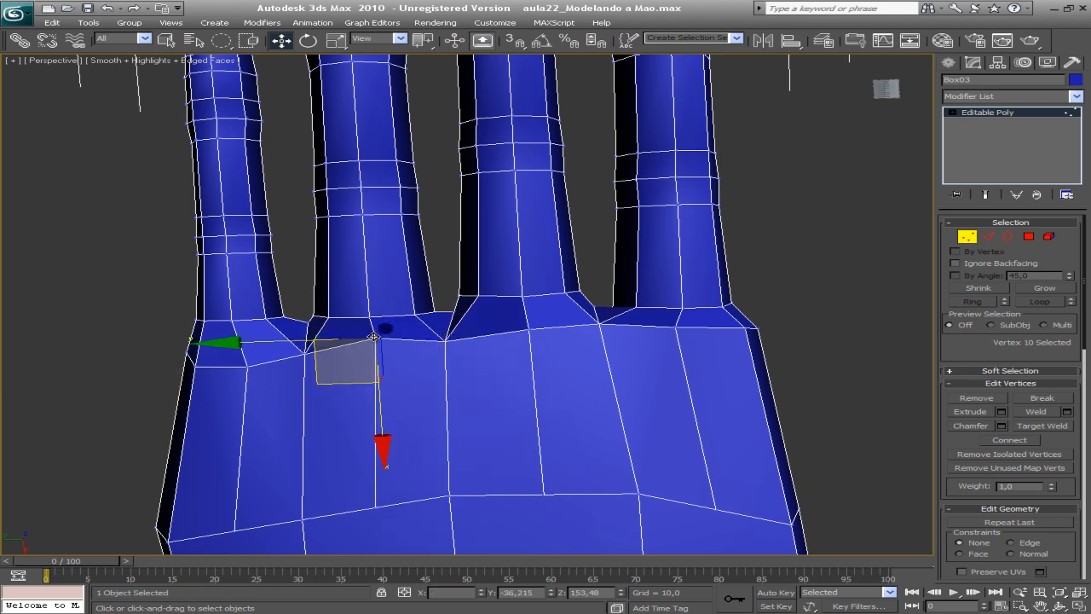
pyautogui.moveTo(322, 383); pyautogui.dragTo(324, 392)
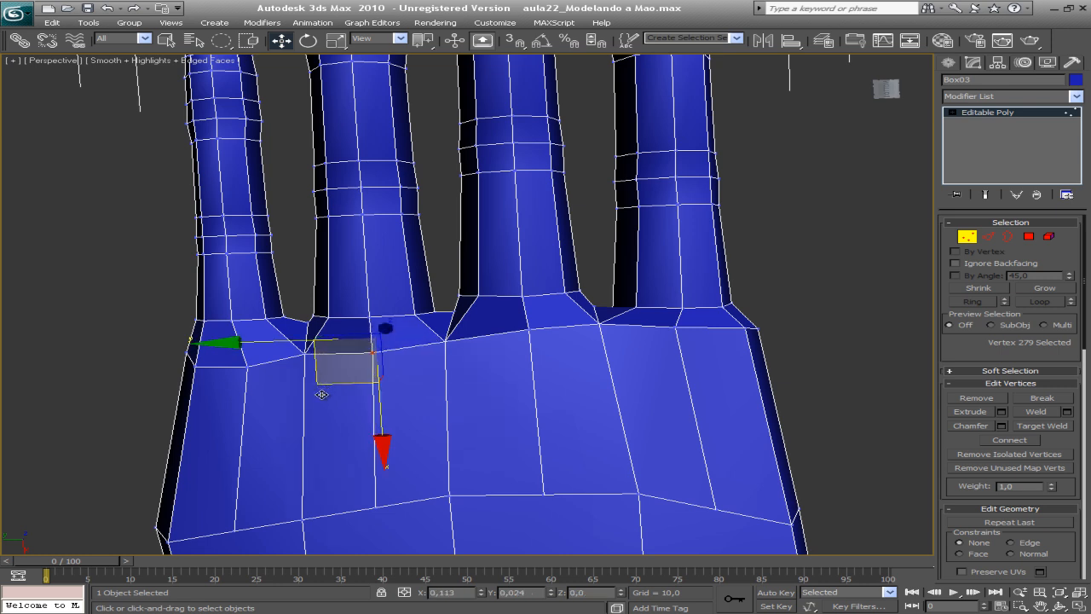
# Step: Move the underside palm vertex between the index and middle fingers toward the wrist
pyautogui.click(597, 322)
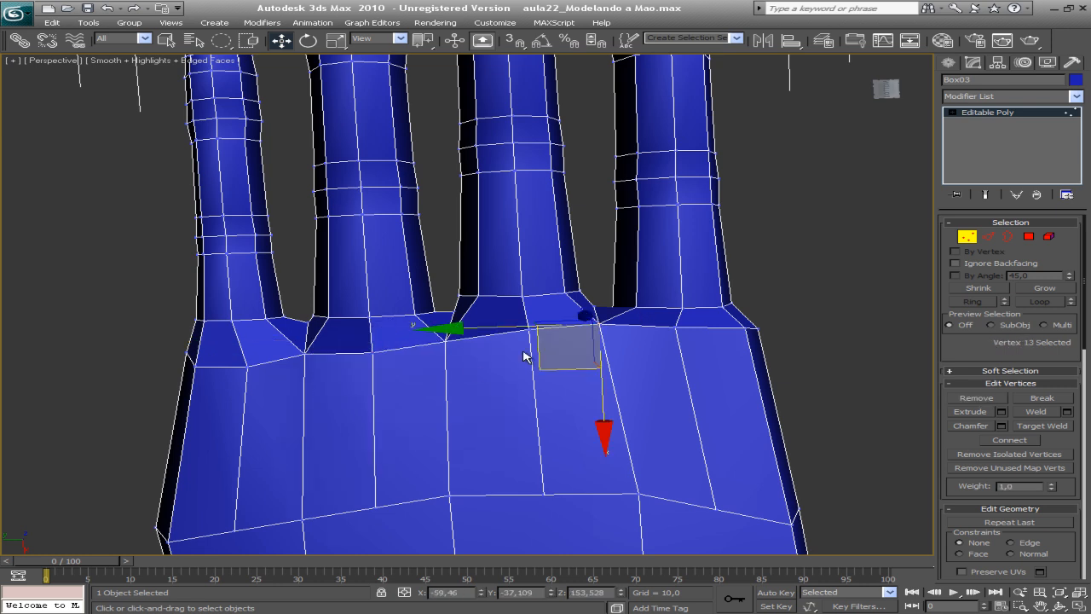
pyautogui.click(554, 384)
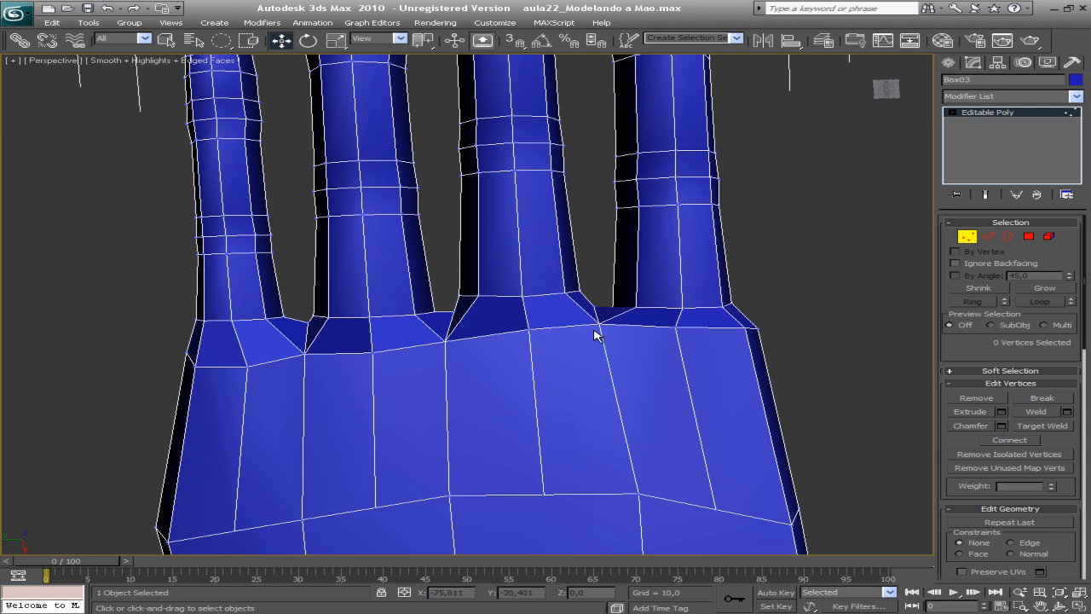
pyautogui.click(600, 323)
pyautogui.click(544, 372)
pyautogui.click(601, 322)
pyautogui.moveTo(549, 369)
pyautogui.mouseDown()
pyautogui.moveTo(554, 381)
pyautogui.moveTo(560, 351)
pyautogui.mouseUp()
pyautogui.click(596, 304)
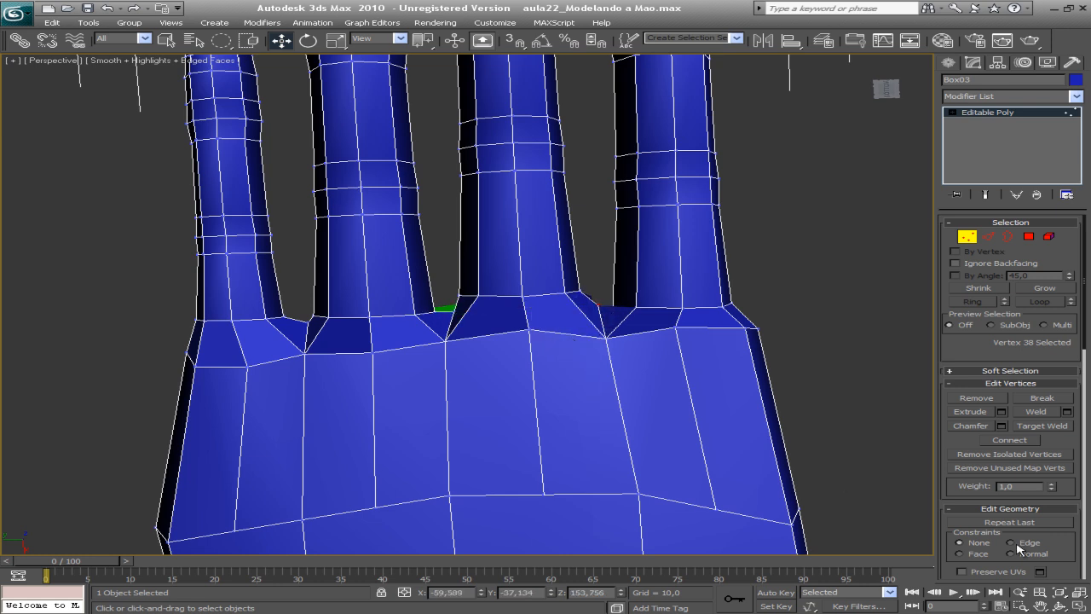
# Step: On the upper side, move the palm vertex between the middle and ring fingers about 0.12 units along X toward the wrist
pyautogui.click(1057, 604)
pyautogui.moveTo(565, 353); pyautogui.dragTo(601, 408)
pyautogui.moveTo(605, 406); pyautogui.dragTo(601, 416, button='middle')
pyautogui.moveTo(600, 416); pyautogui.dragTo(377, 320)
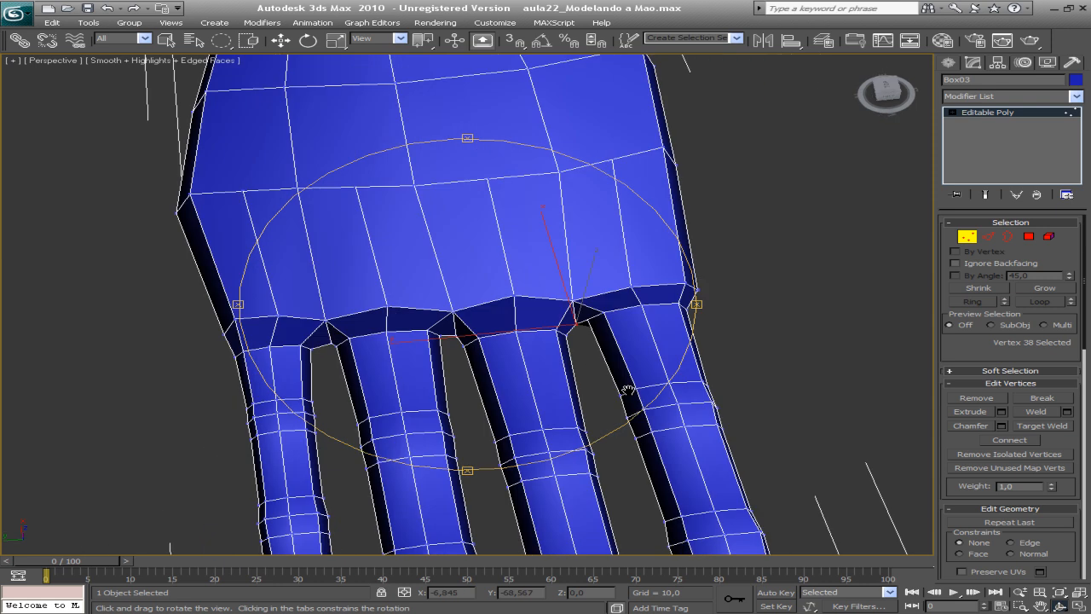
pyautogui.moveTo(437, 369); pyautogui.dragTo(446, 380, button='middle')
pyautogui.scroll(2, 467, 365)
pyautogui.moveTo(467, 365); pyautogui.dragTo(500, 362)
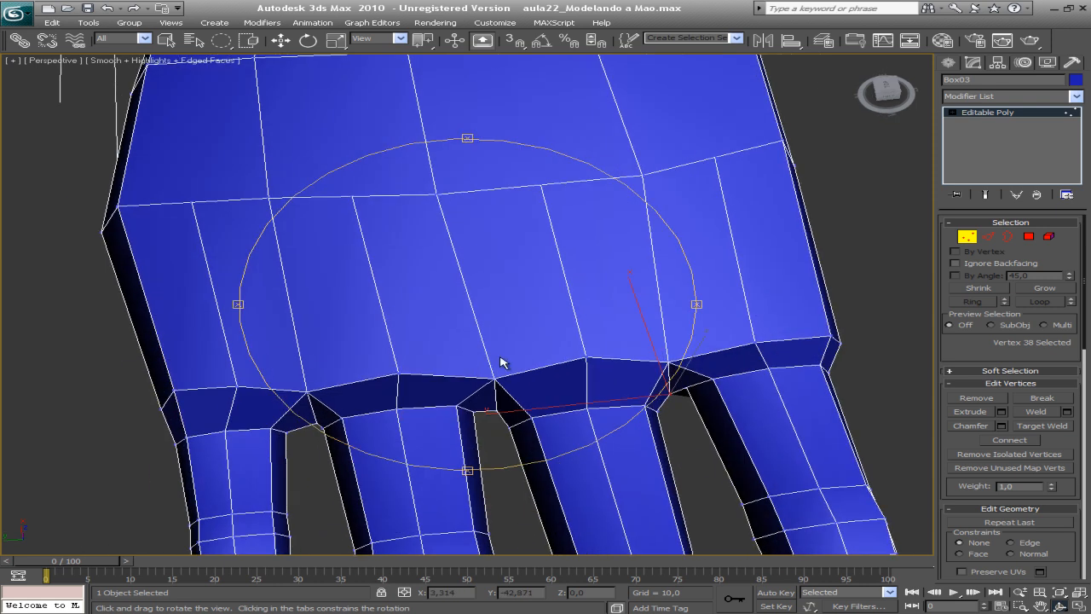
pyautogui.scroll(2, 490, 382)
pyautogui.rightClick(497, 381)
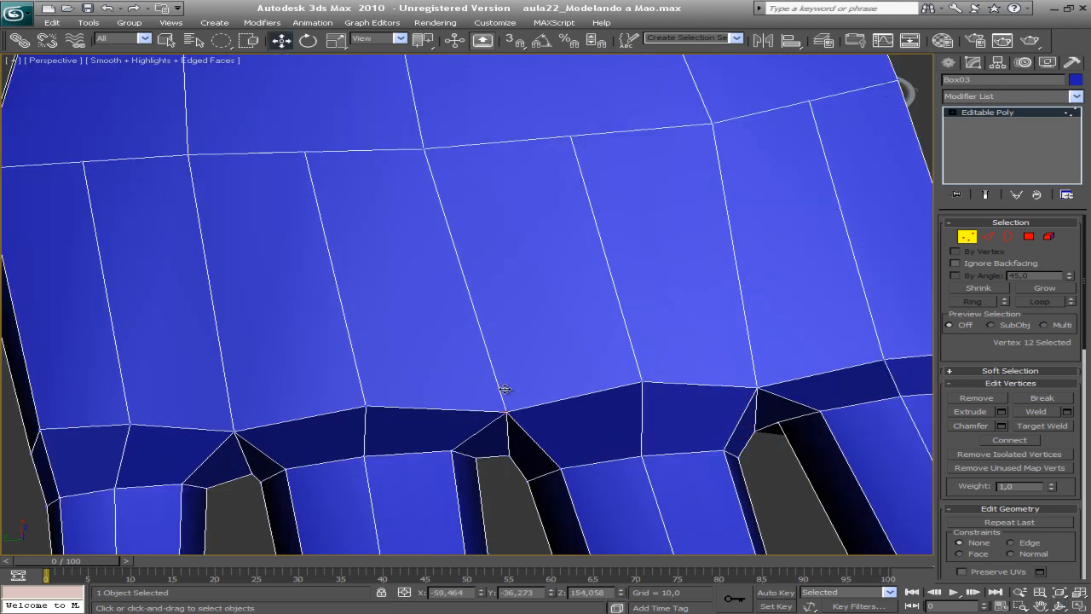
pyautogui.moveTo(486, 336); pyautogui.dragTo(481, 314)
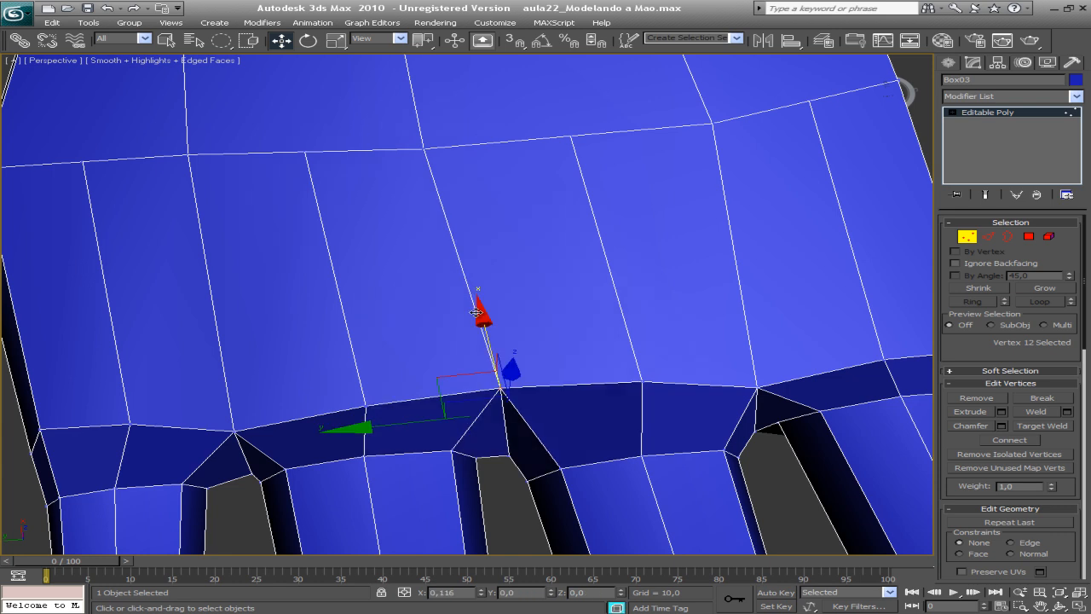
# Step: Move the upper palm vertices between the ring and little fingers and between the index and middle fingers along X toward the wrist
pyautogui.moveTo(504, 332); pyautogui.dragTo(408, 282, button='middle')
pyautogui.scroll(-2, 473, 365)
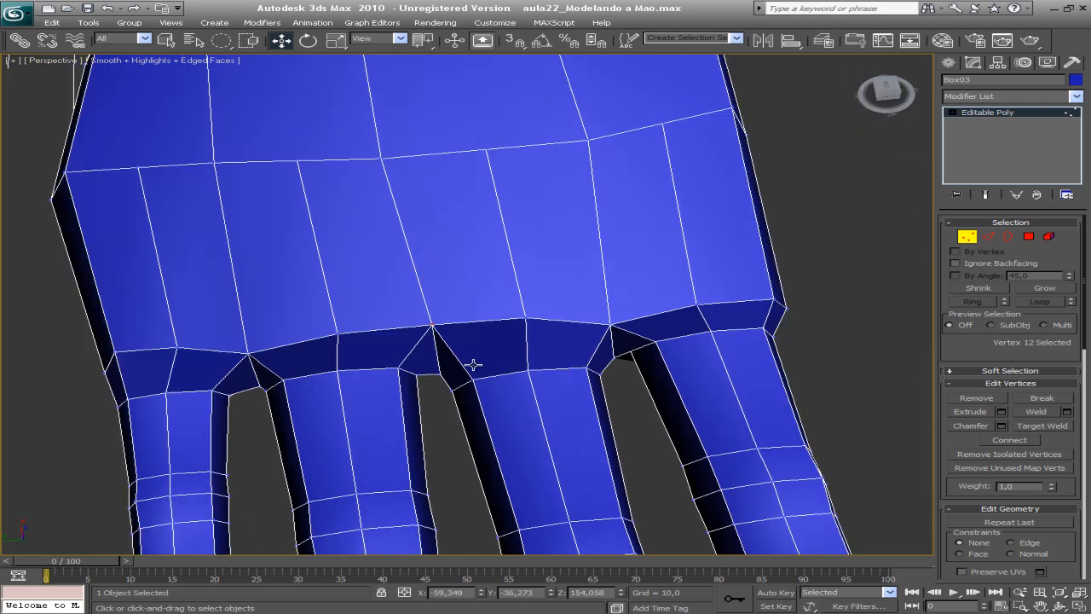
pyautogui.click(248, 351)
pyautogui.moveTo(238, 253); pyautogui.dragTo(238, 253)
pyautogui.click(613, 325)
pyautogui.moveTo(588, 262); pyautogui.dragTo(589, 247)
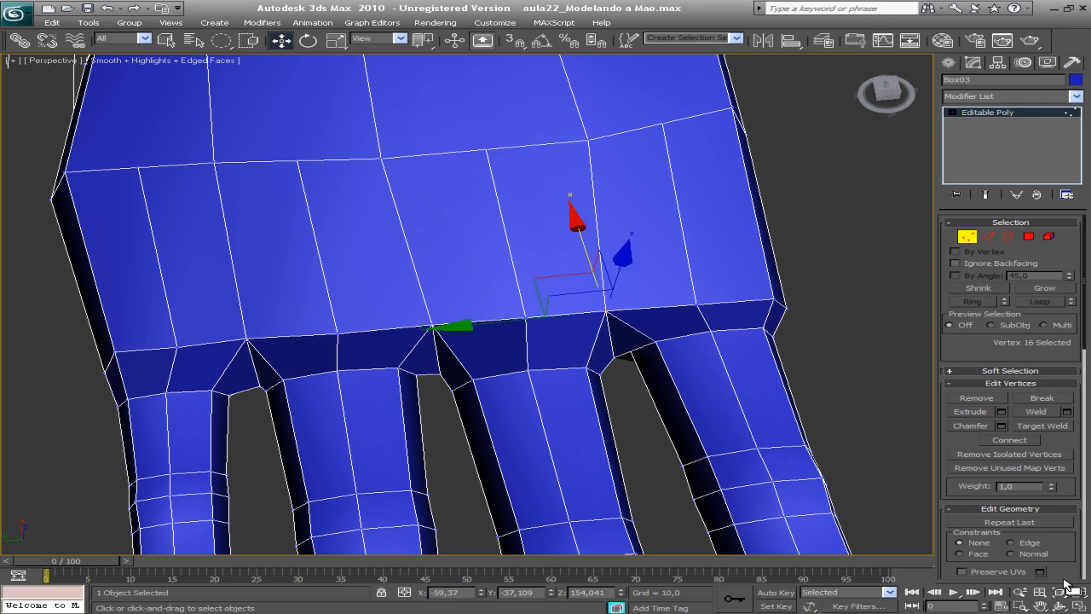
# Step: On the underside of the palm, adjust the position of the web vertex between the index and middle fingers
pyautogui.click(1060, 605)
pyautogui.moveTo(504, 301); pyautogui.dragTo(547, 219)
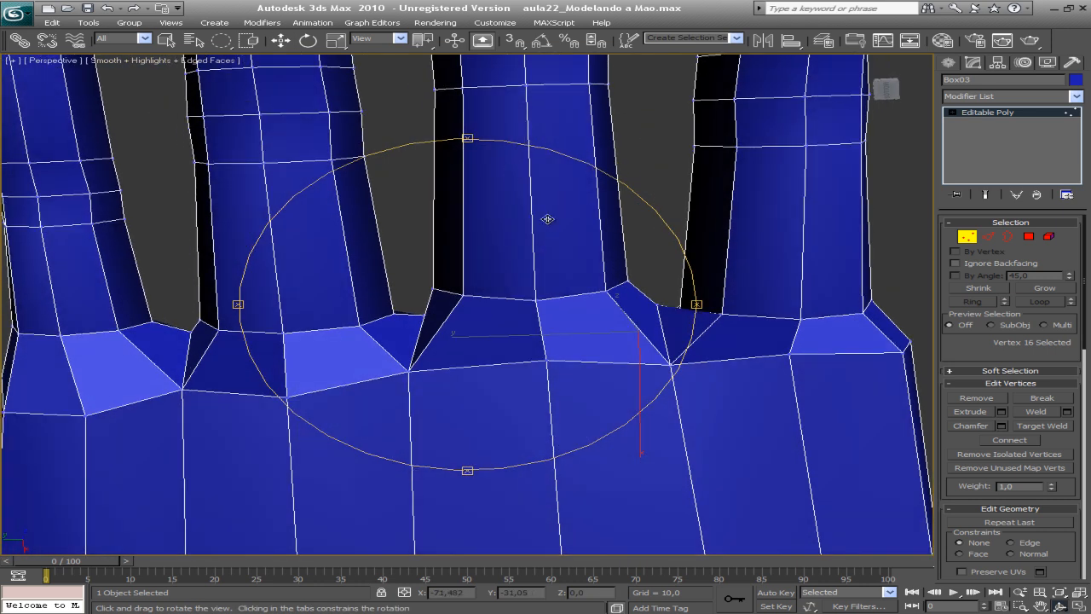
pyautogui.moveTo(547, 220); pyautogui.dragTo(453, 256, button='middle')
pyautogui.rightClick(480, 270)
pyautogui.click(479, 290)
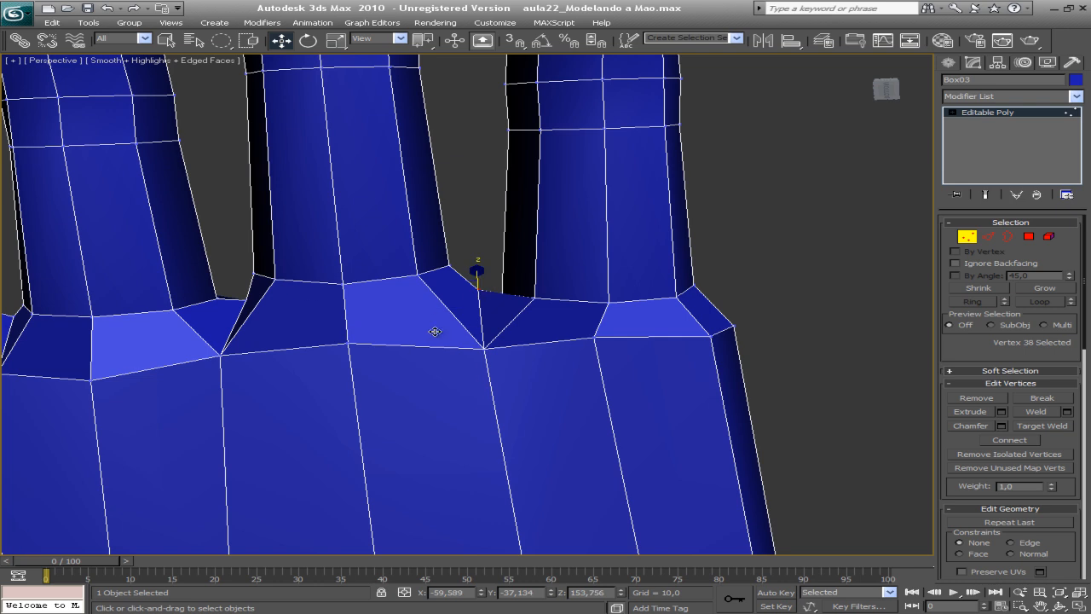
pyautogui.moveTo(429, 336); pyautogui.dragTo(437, 350)
# Step: On the upper side, move the middle vertex at the middle finger's base about 0.16 units along X toward the wrist
pyautogui.scroll(-5, 450, 332)
pyautogui.keyDown('alt'); pyautogui.moveTo(453, 330); pyautogui.dragTo(380, 356, button='middle'); pyautogui.keyUp('alt')
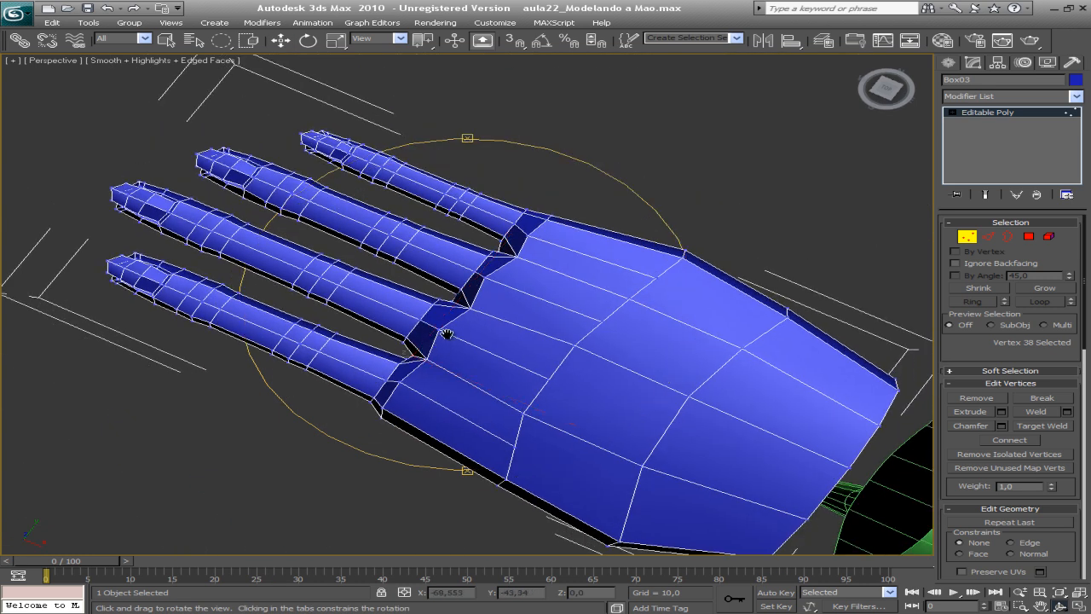
pyautogui.scroll(3, 448, 333)
pyautogui.press('w')
pyautogui.click(441, 326)
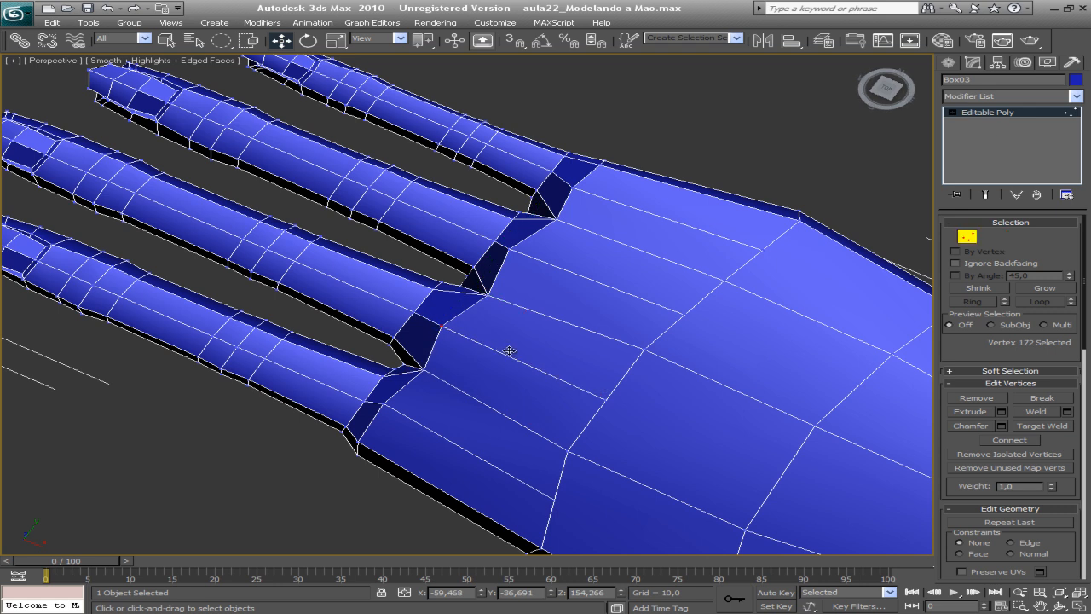
pyautogui.moveTo(531, 365); pyautogui.dragTo(554, 376)
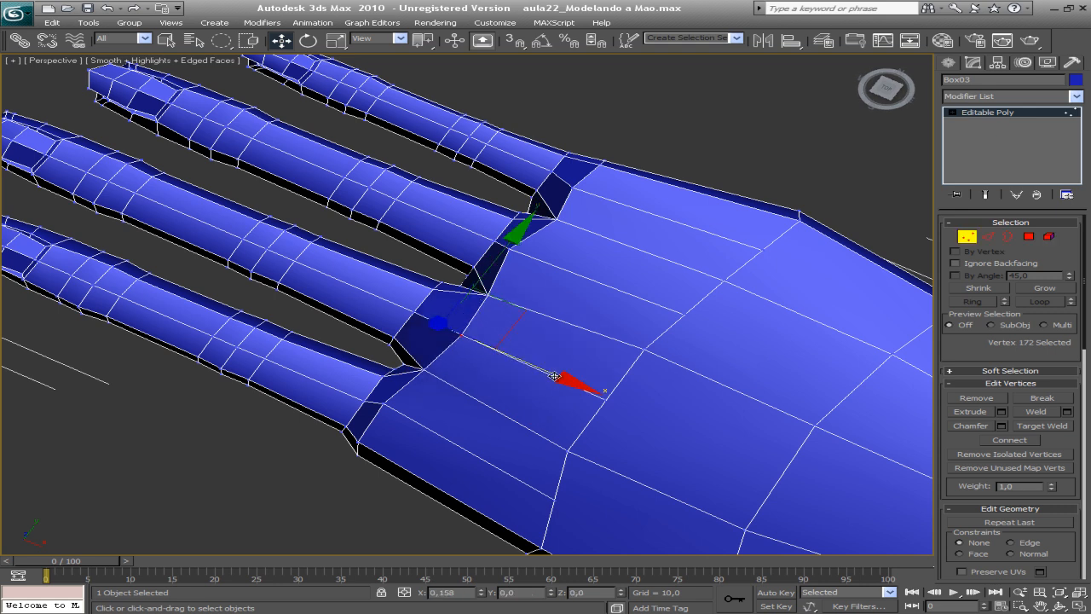
# Step: Move the upper middle vertices at the ring and little finger bases along X toward the wrist, the little finger's by about 0.11 units
pyautogui.click(509, 248)
pyautogui.moveTo(590, 281)
pyautogui.mouseDown()
pyautogui.moveTo(619, 295)
pyautogui.moveTo(609, 289)
pyautogui.mouseUp()
pyautogui.scroll(-3, 460, 254)
pyautogui.click(619, 215)
pyautogui.moveTo(615, 232); pyautogui.dragTo(604, 313)
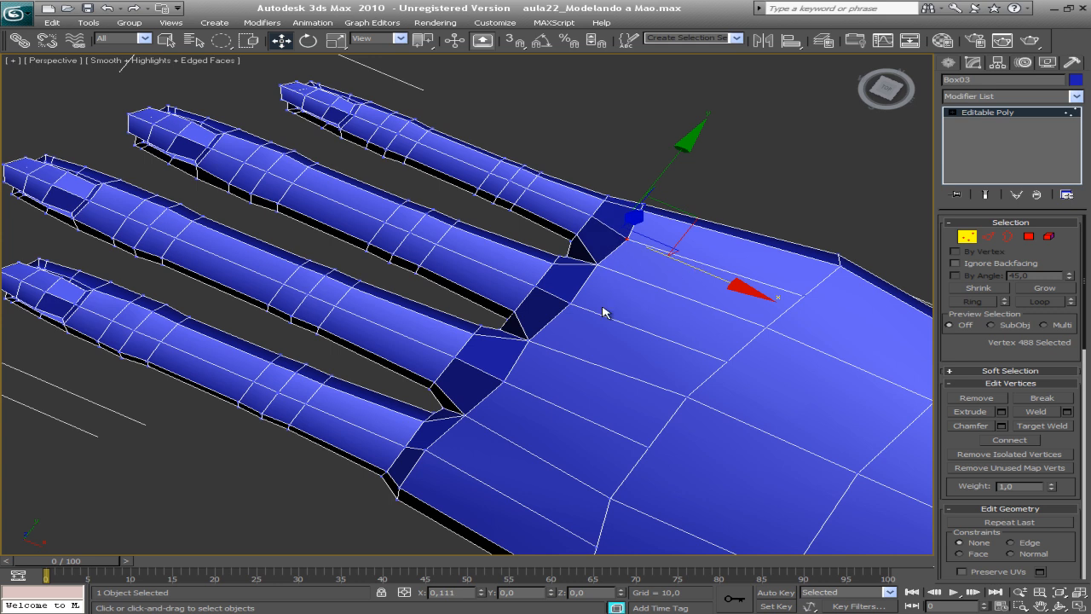
# Step: Move the index finger base's upper middle vertex and its two outer-edge vertices along X toward the wrist, the edge pair by about 0.13 units
pyautogui.click(427, 451)
pyautogui.moveTo(497, 480); pyautogui.dragTo(517, 491)
pyautogui.moveTo(359, 516); pyautogui.dragTo(399, 510)
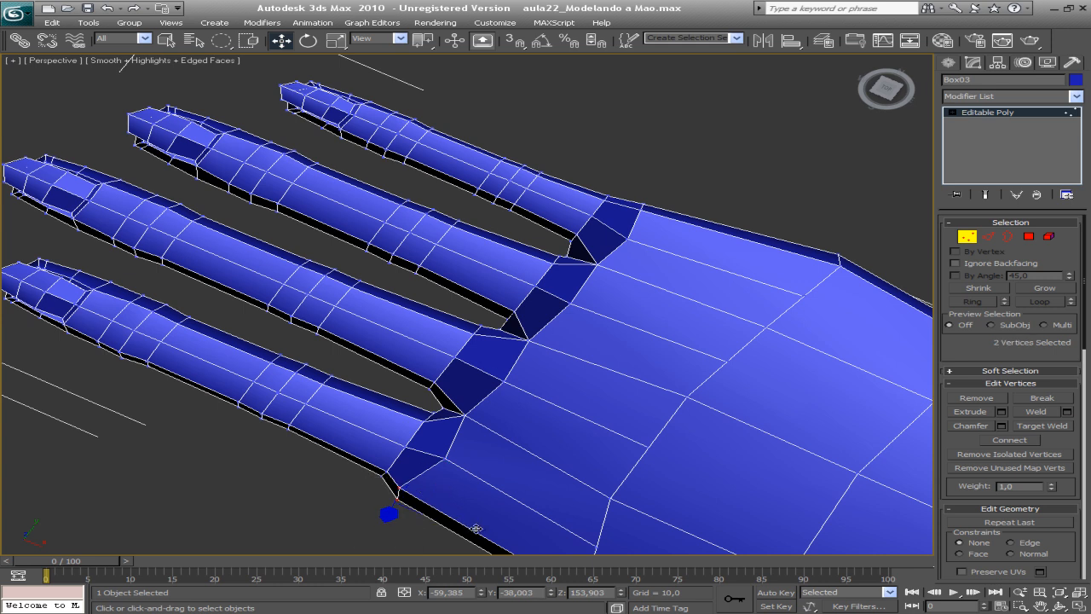
pyautogui.moveTo(478, 529); pyautogui.dragTo(498, 534)
pyautogui.moveTo(388, 353); pyautogui.dragTo(412, 312, button='middle')
pyautogui.scroll(-3, 776, 210)
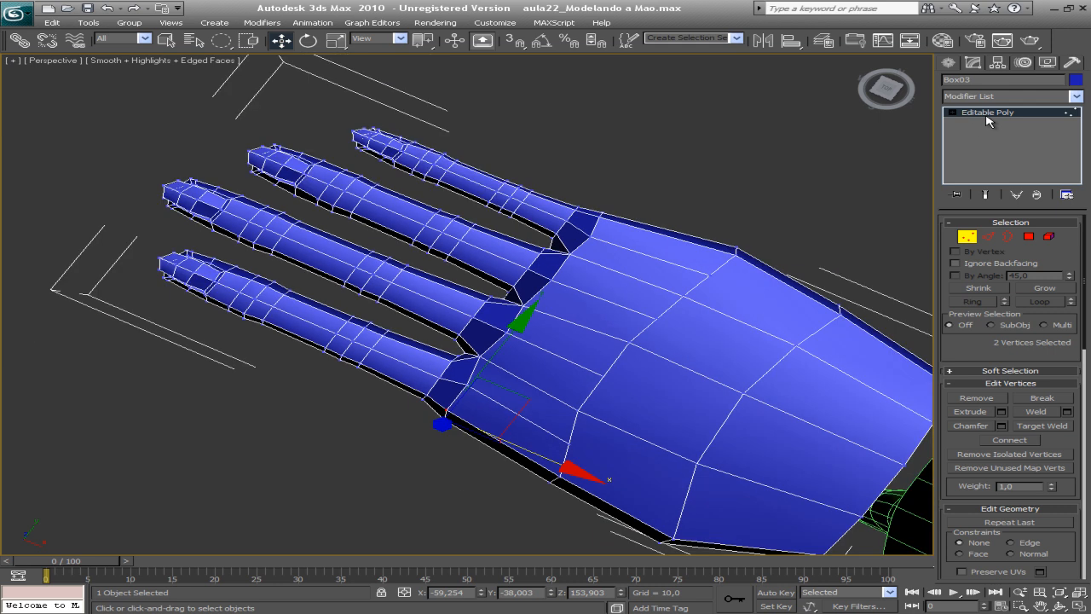
# Step: Leave vertex editing and apply a MeshSmooth modifier to the hand
pyautogui.click(987, 112)
pyautogui.click(1022, 101)
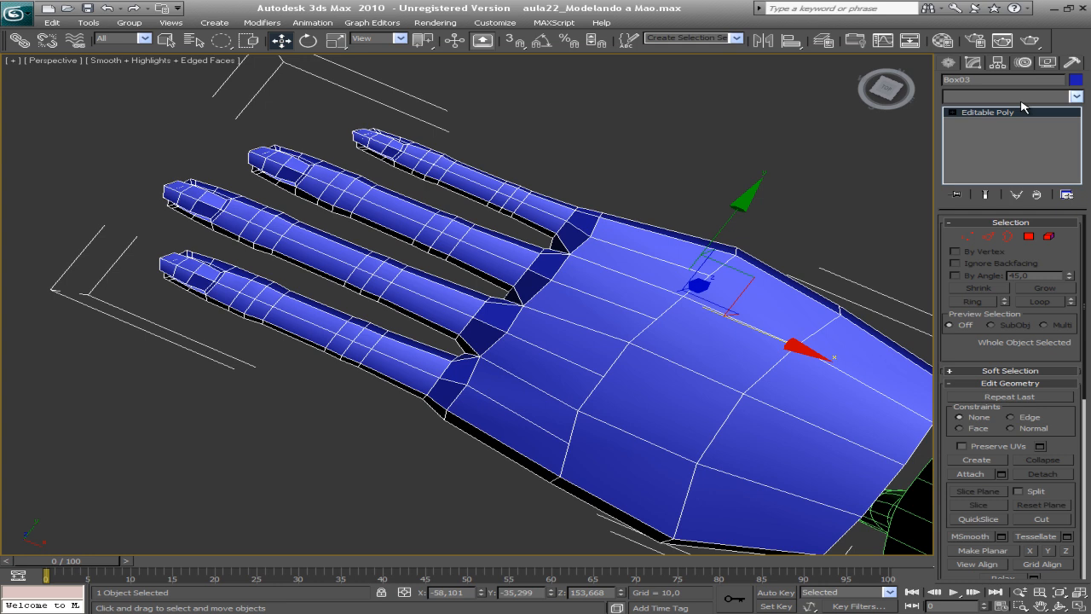
pyautogui.click(1022, 100)
pyautogui.click(1022, 101)
pyautogui.click(1023, 100)
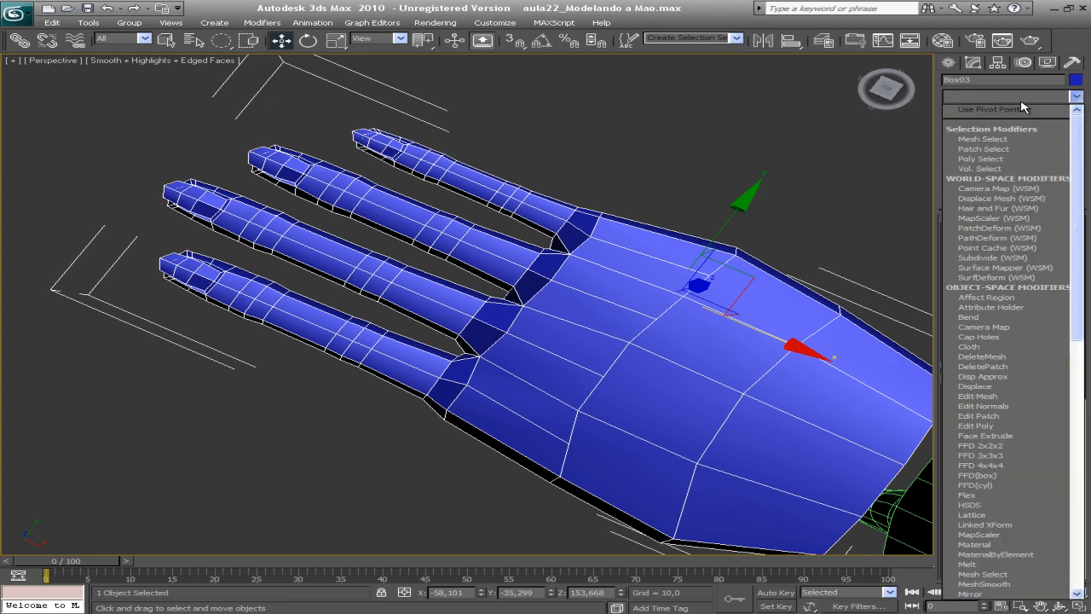
pyautogui.press('m')
pyautogui.press('m')
pyautogui.press('m')
pyautogui.press('m')
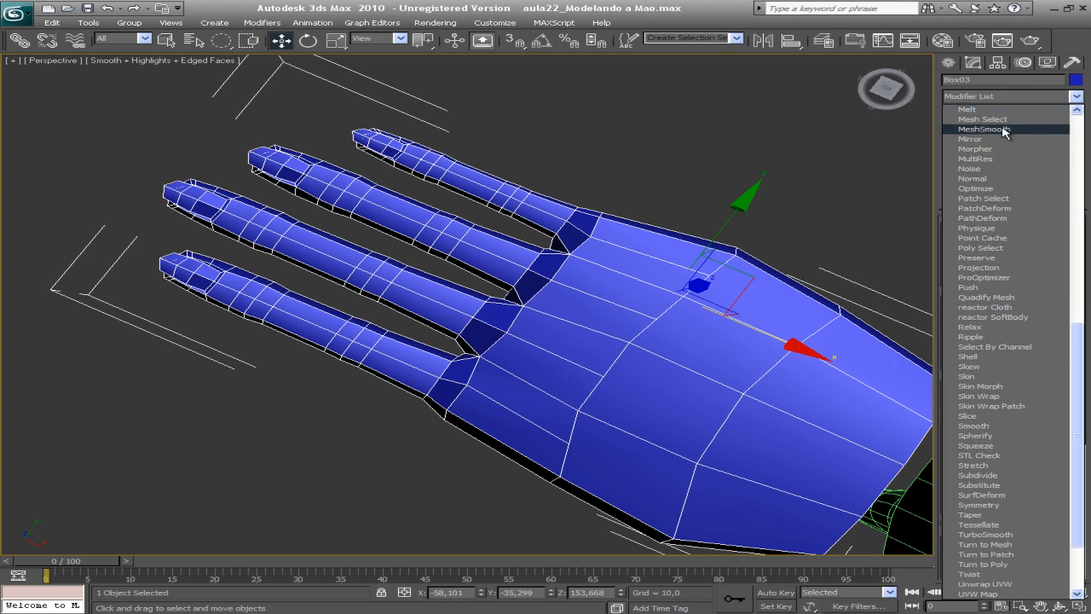
pyautogui.click(1013, 138)
# Step: Inspect the smoothed hand deselected with edged faces hidden, and restore the selection and edge display
pyautogui.click(643, 163)
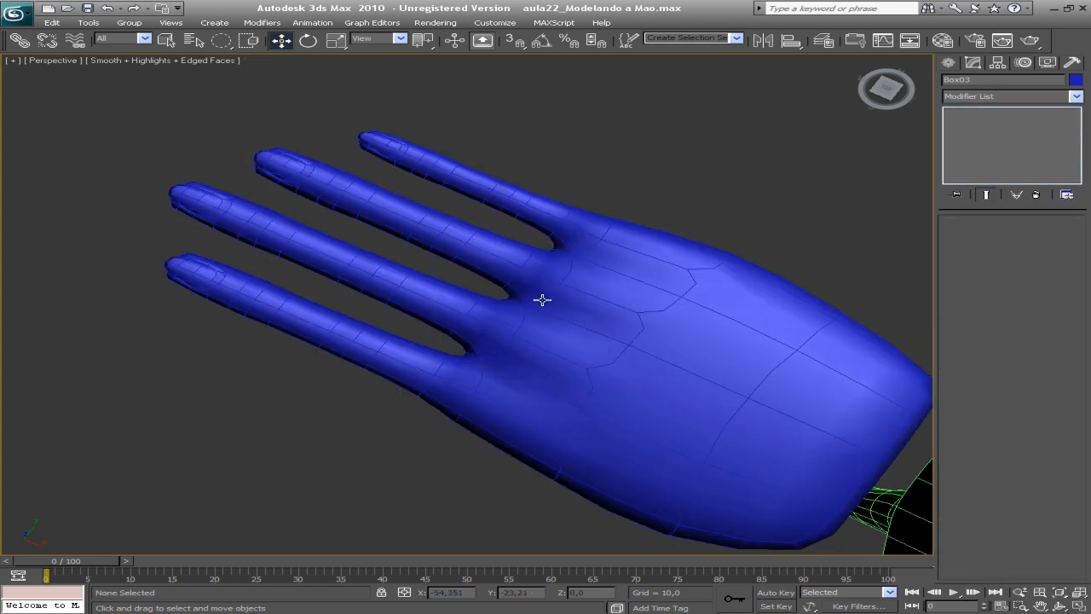
pyautogui.press('F4')
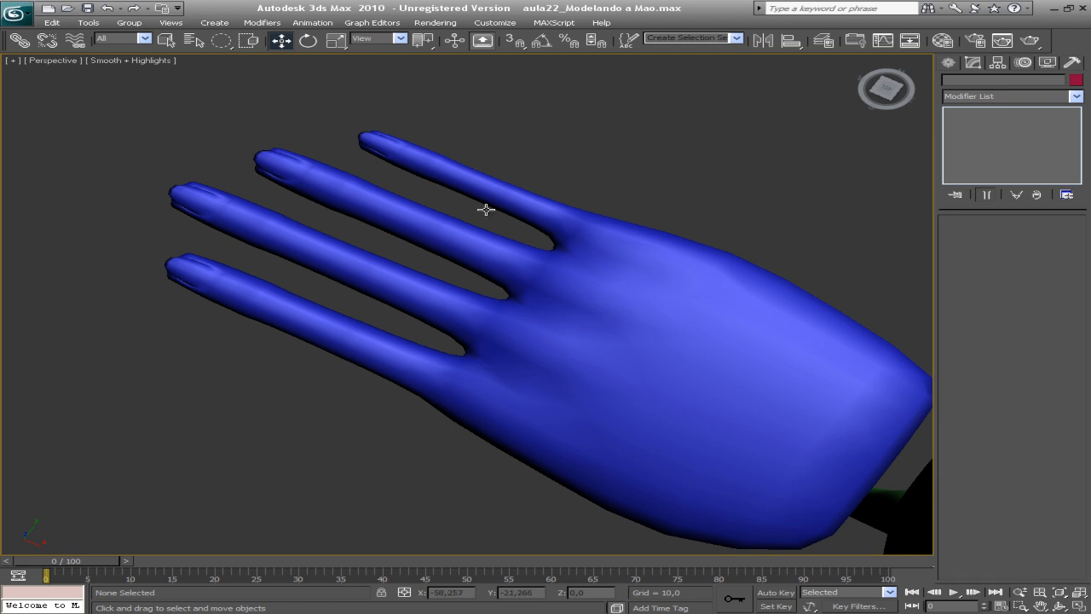
pyautogui.click(623, 364)
pyautogui.press('F4')
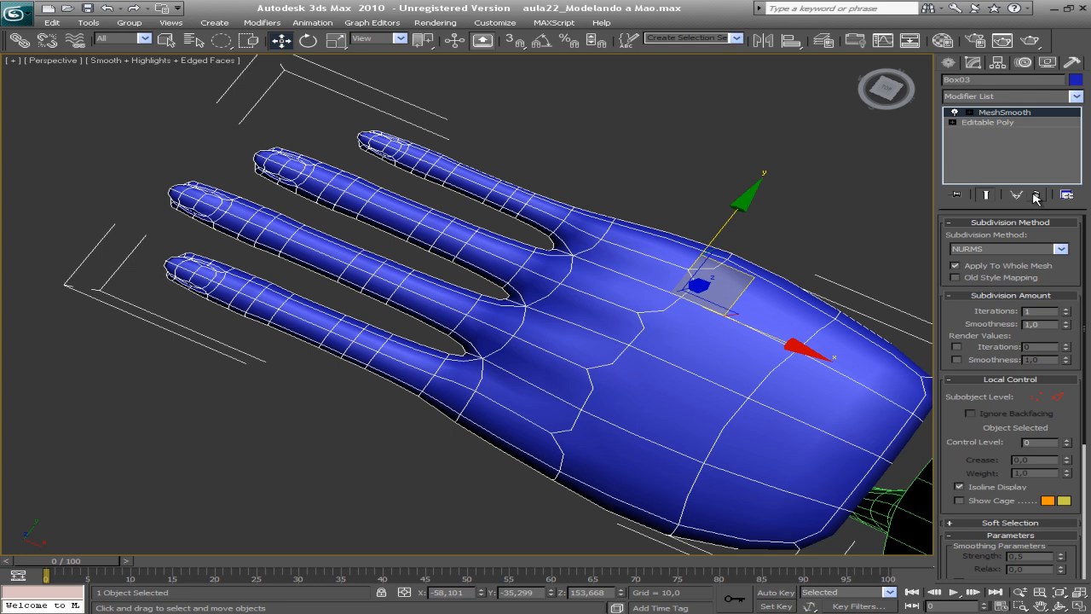
# Step: Compare the underside finger bases between the Editable Poly cage and the MeshSmooth result
pyautogui.click(987, 122)
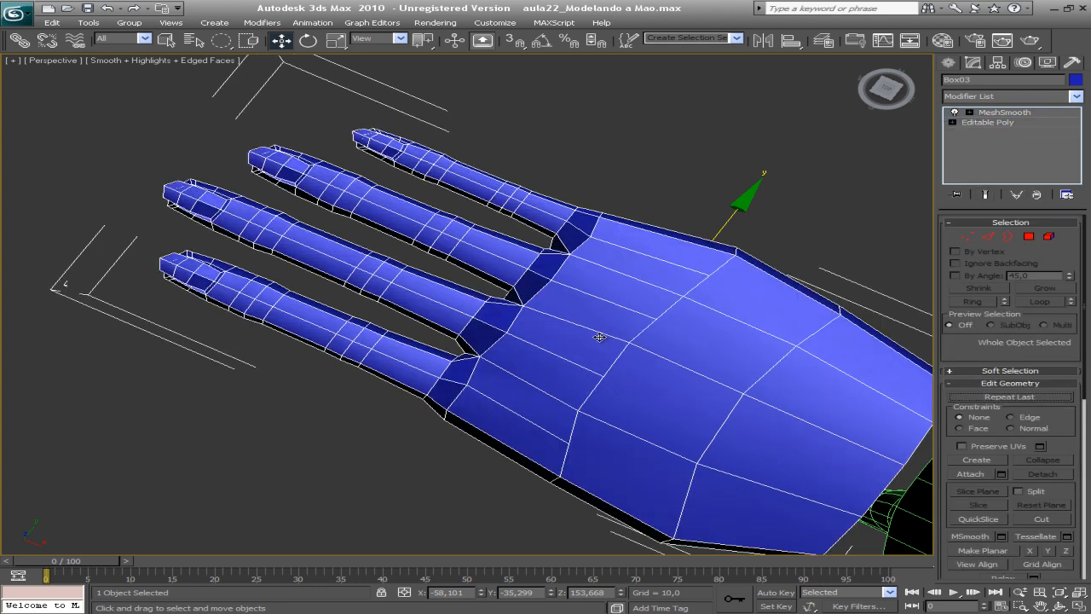
pyautogui.hotkey('ctrl', 'r')
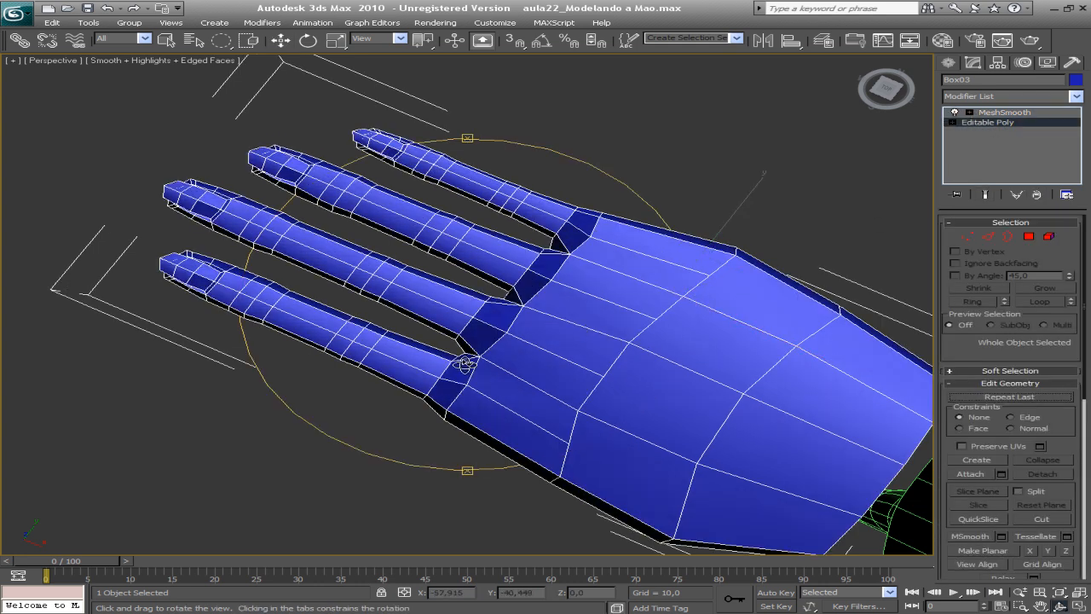
pyautogui.moveTo(498, 328); pyautogui.dragTo(673, 152)
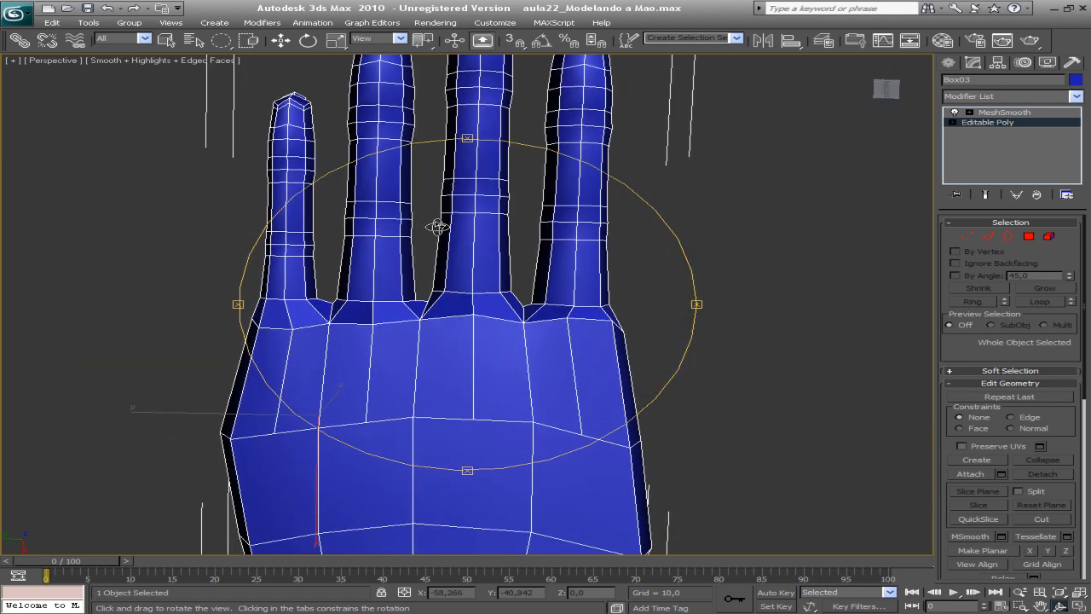
pyautogui.scroll(4, 495, 317)
pyautogui.press('w')
pyautogui.press('Up')
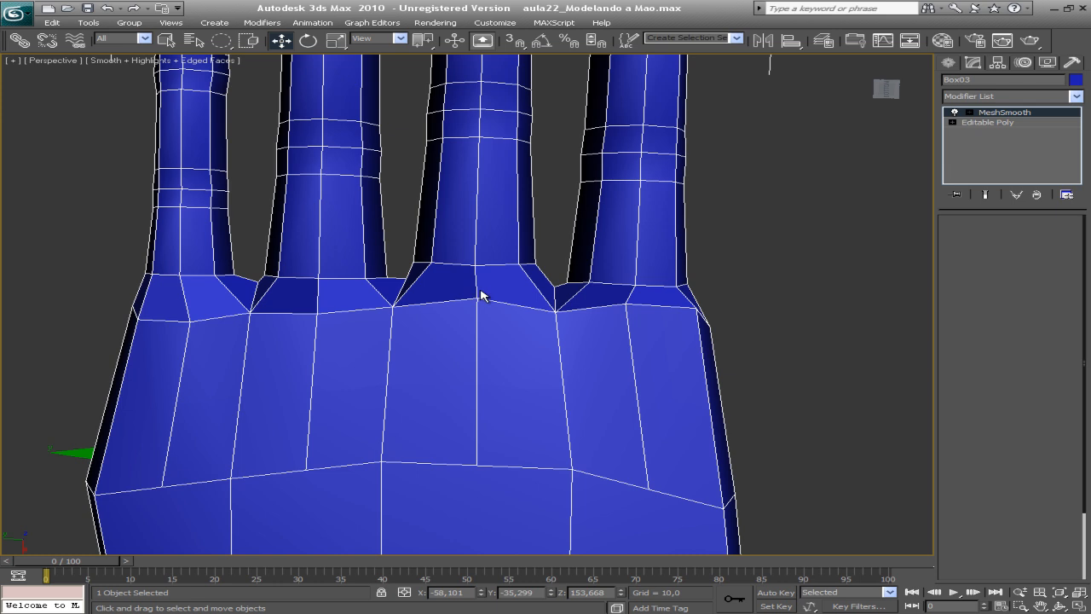
pyautogui.click(991, 122)
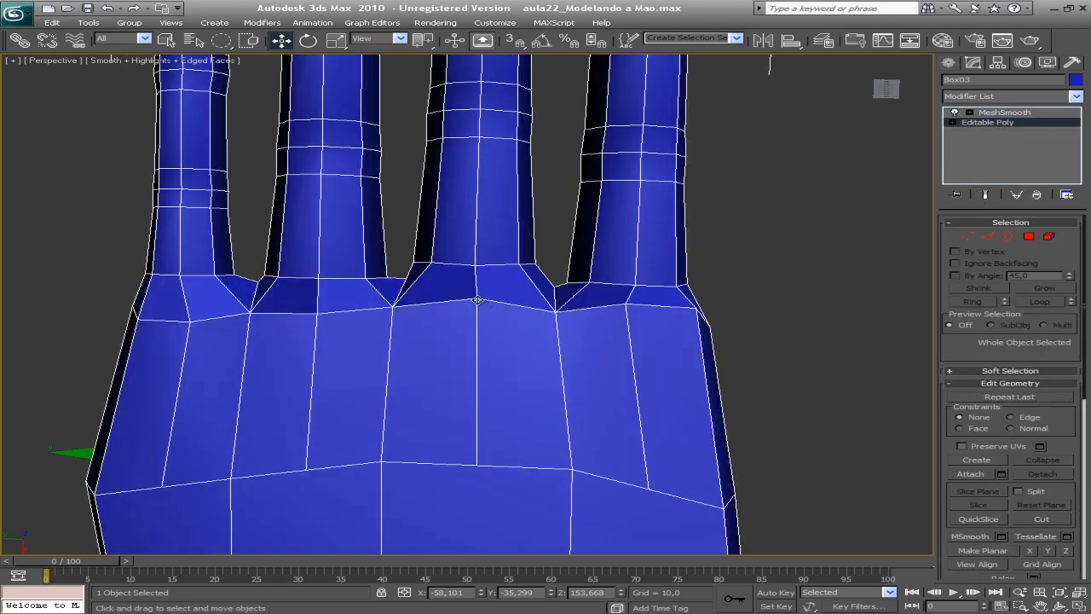
pyautogui.press('Up')
# Step: At Editable Poly level, move the underside middle vertices at the middle and index finger bases along X toward the wrist
pyautogui.click(1009, 124)
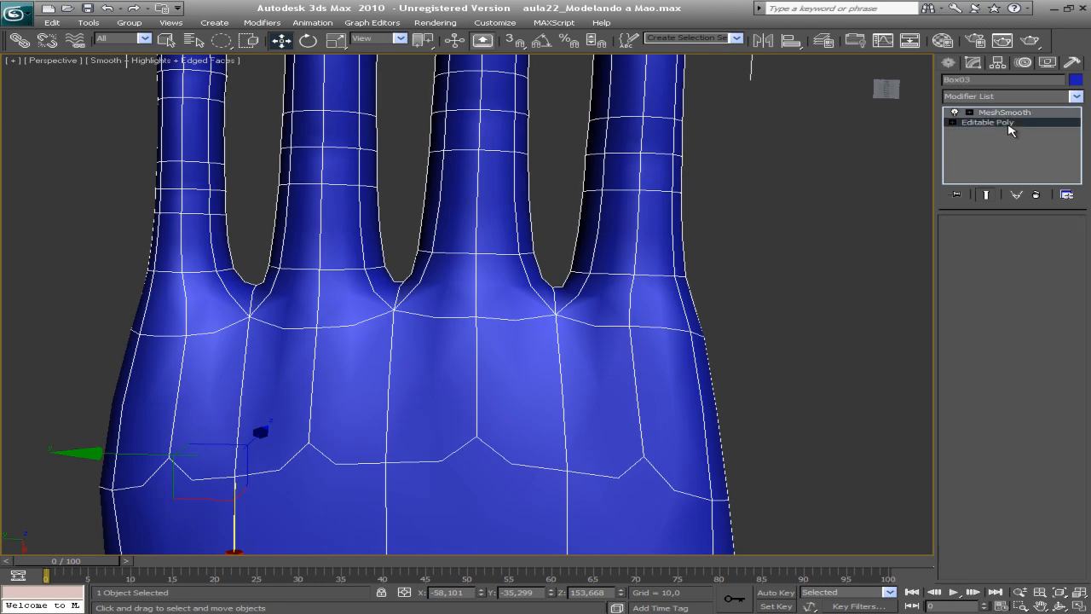
pyautogui.click(478, 299)
pyautogui.moveTo(481, 399); pyautogui.dragTo(480, 420)
pyautogui.click(621, 306)
pyautogui.moveTo(621, 383); pyautogui.dragTo(622, 405)
# Step: Move the underside outer corner vertex at the index finger base toward the wrist and about 0.04 units outward along Y
pyautogui.click(697, 309)
pyautogui.moveTo(691, 387); pyautogui.dragTo(690, 406)
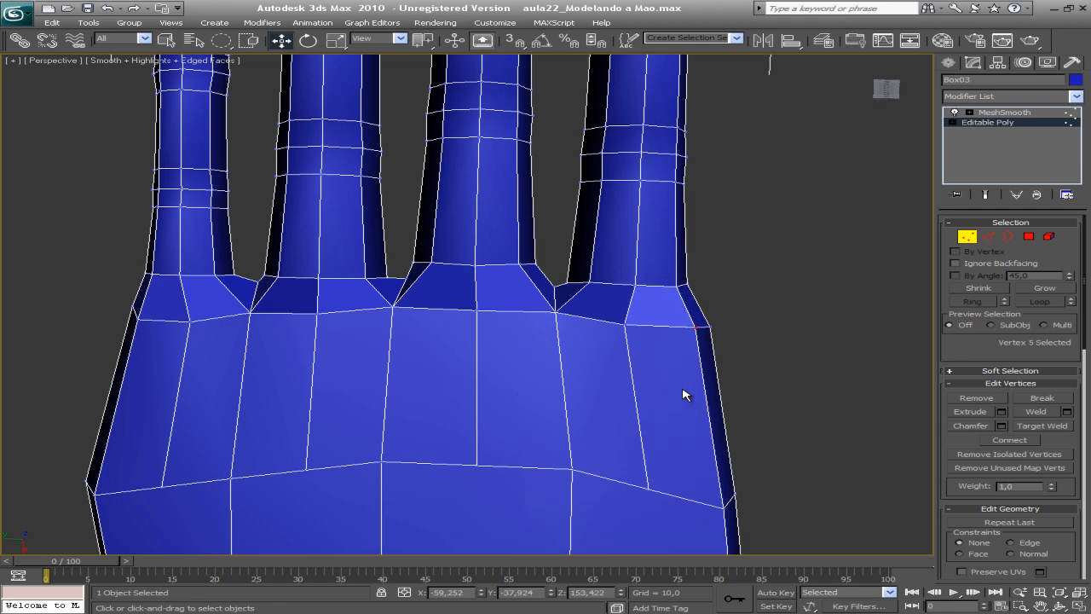
pyautogui.moveTo(603, 327); pyautogui.dragTo(609, 327)
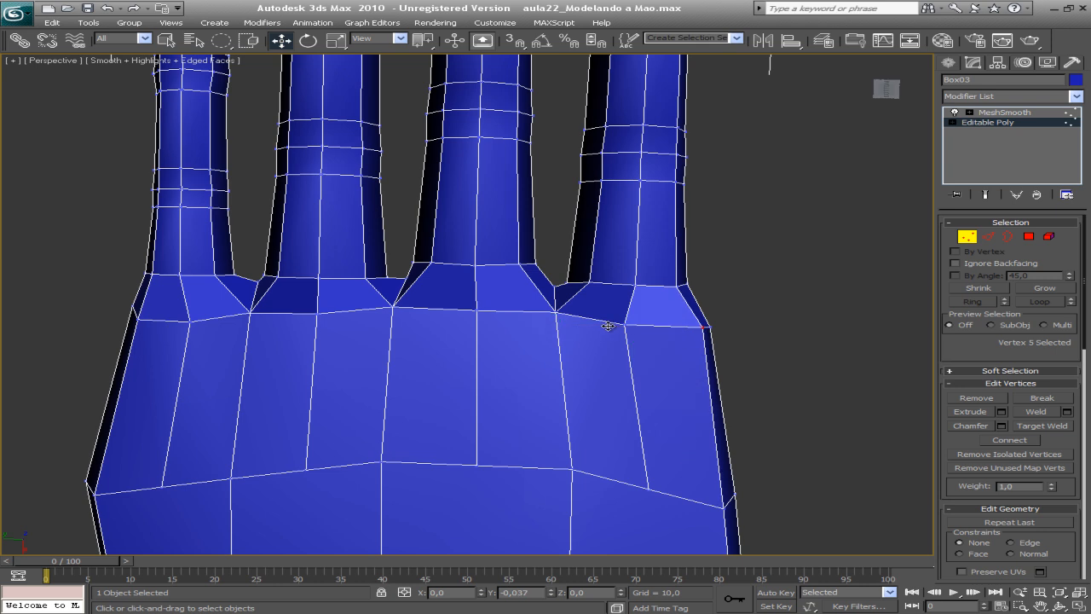
# Step: Select the two outer-edge vertices beside the index finger base and move them about 0.05 units inward along Y
pyautogui.moveTo(735, 312); pyautogui.dragTo(694, 349)
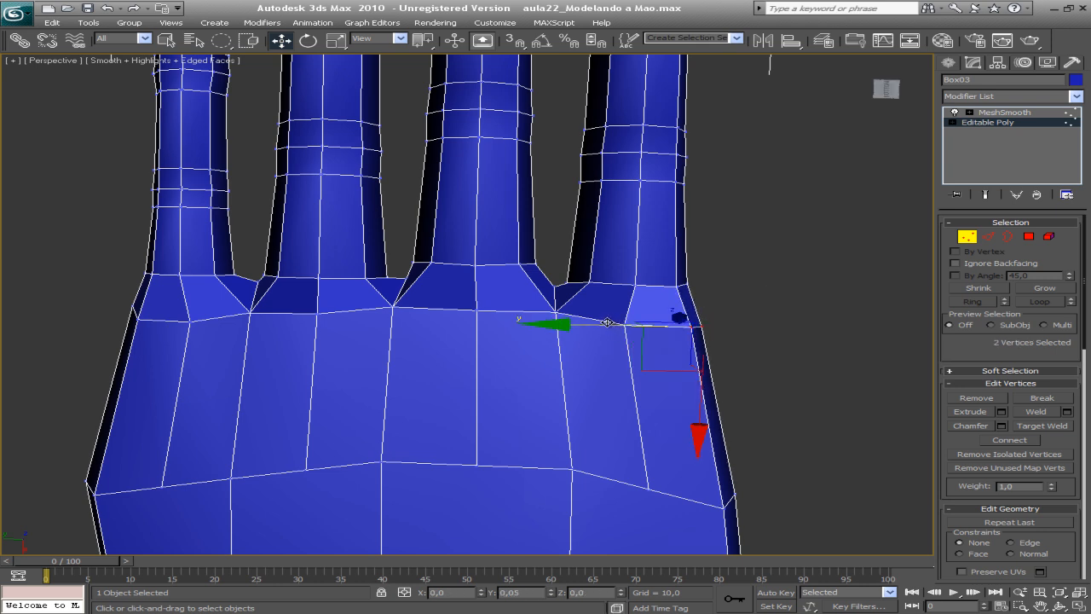
pyautogui.press('x')
pyautogui.hotkey('ctrl', 'r')
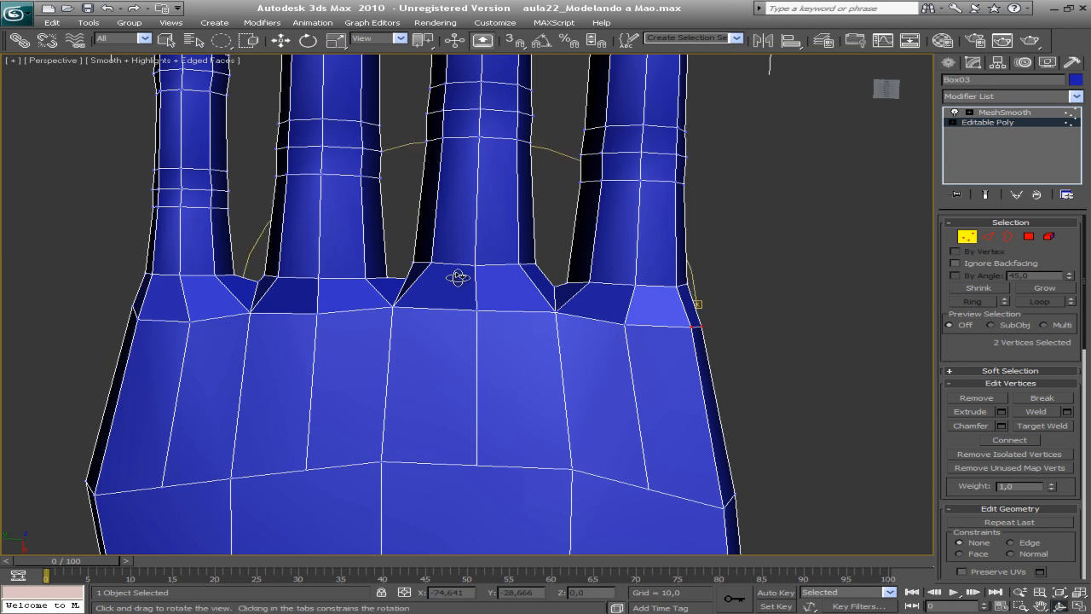
pyautogui.moveTo(419, 276); pyautogui.dragTo(462, 436)
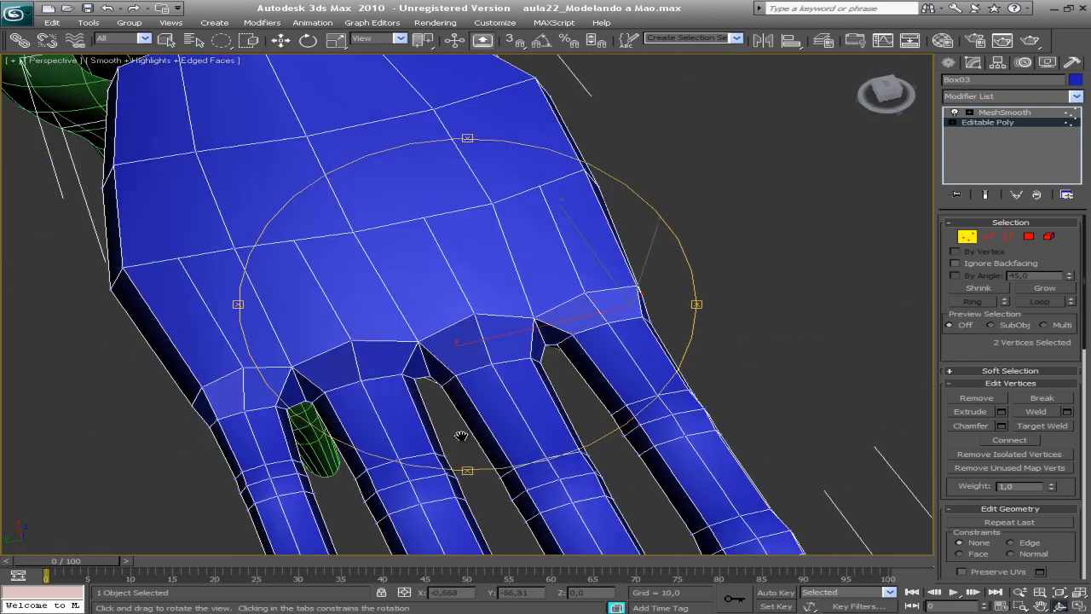
pyautogui.moveTo(484, 390); pyautogui.dragTo(471, 335)
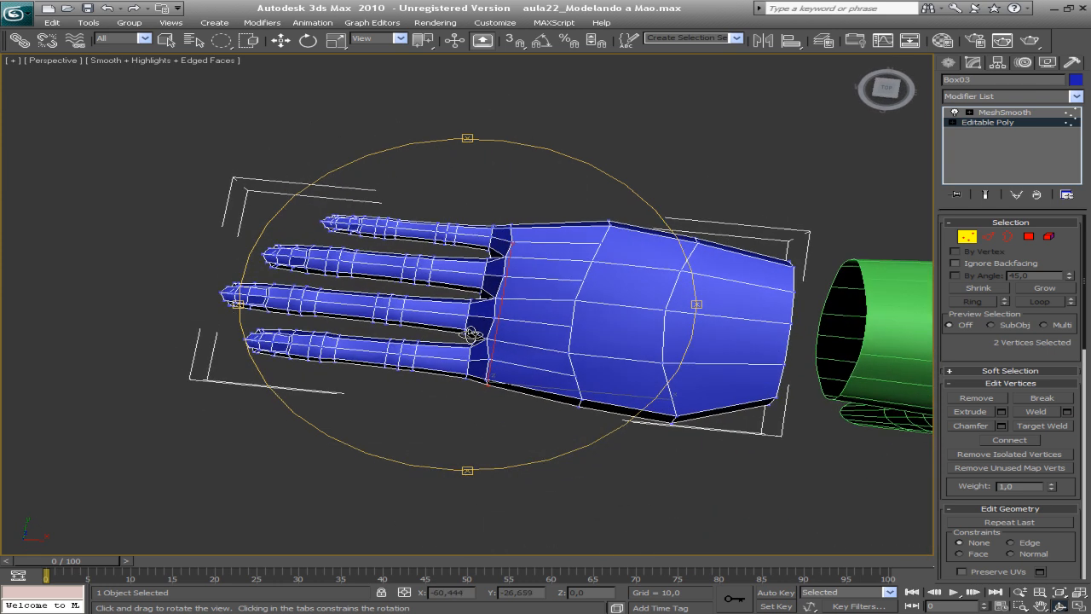
# Step: In the Top view, select the index finger's vertices with a rectangular region and nudge them along Y
pyautogui.press('t')
pyautogui.press('z')
pyautogui.scroll(-3, 466, 330)
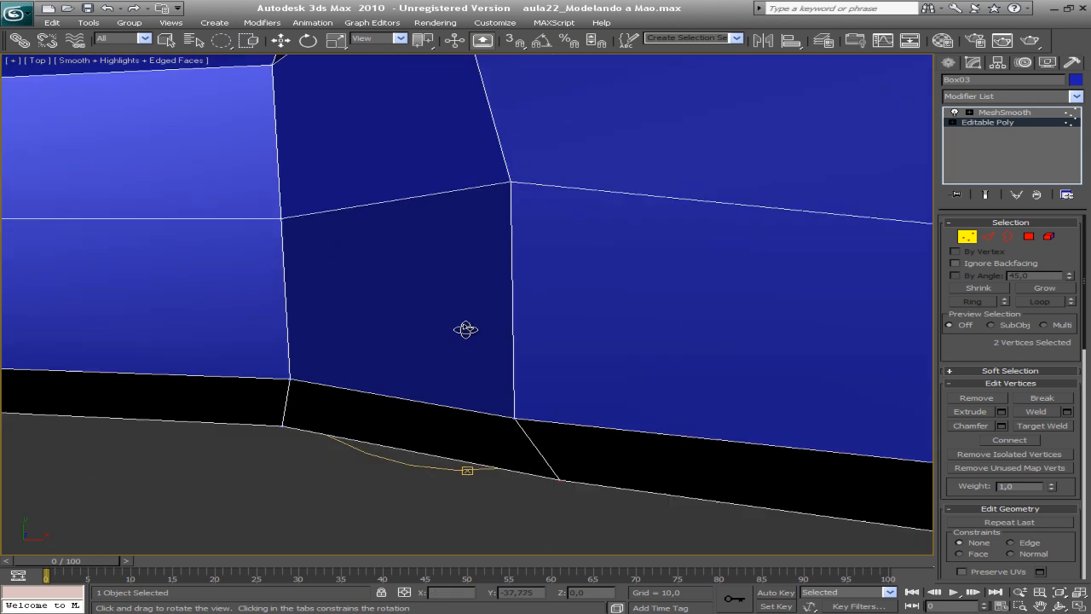
pyautogui.scroll(-5, 466, 329)
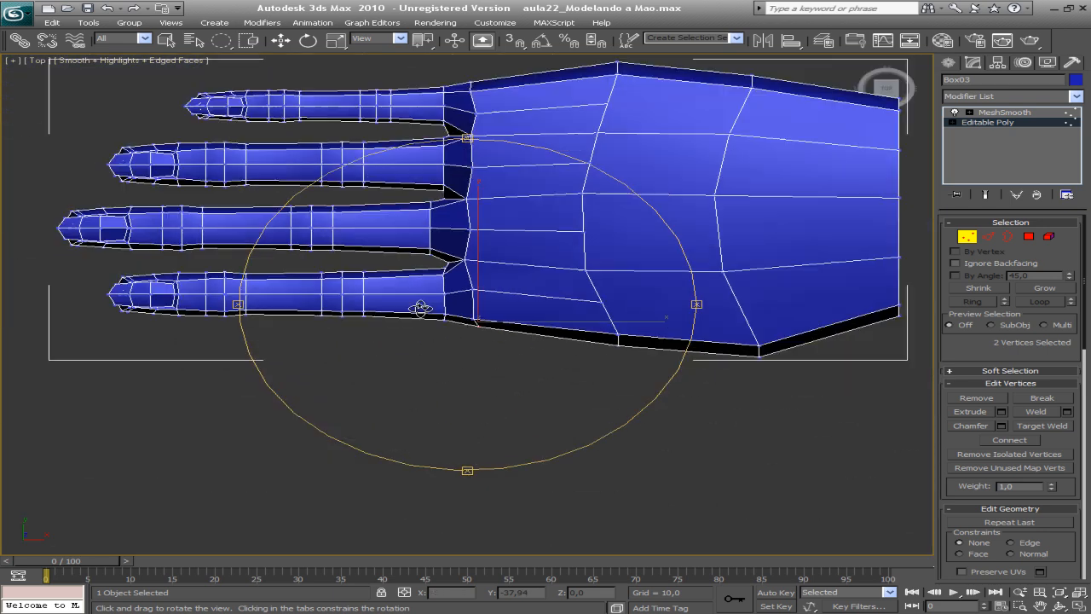
pyautogui.moveTo(442, 325); pyautogui.dragTo(476, 343, button='middle')
pyautogui.rightClick(455, 329)
pyautogui.moveTo(146, 293); pyautogui.dragTo(251, 146)
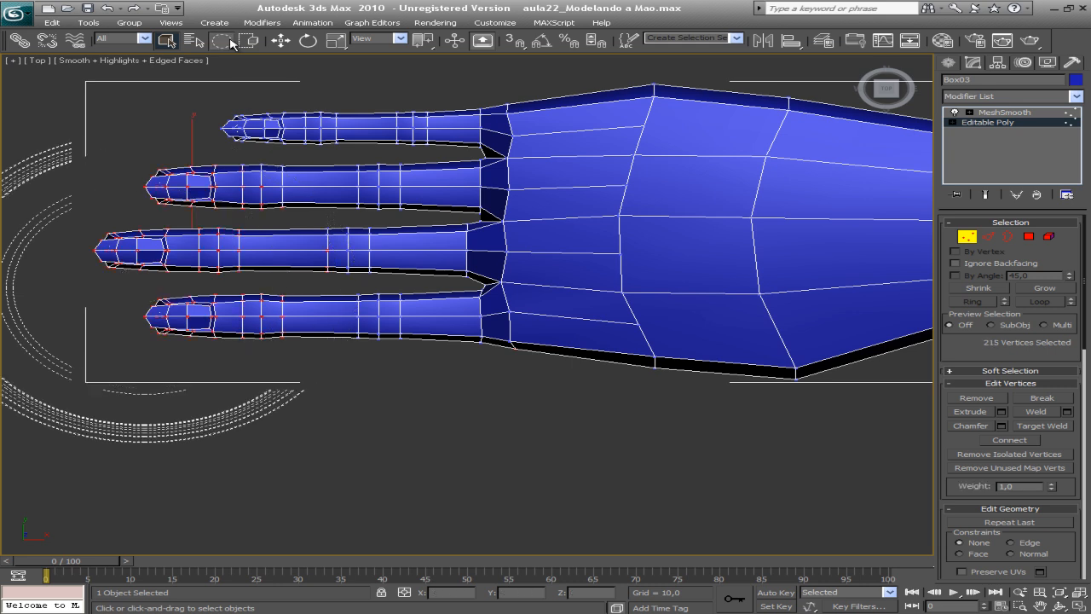
pyautogui.moveTo(136, 296); pyautogui.dragTo(499, 361)
pyautogui.press('w')
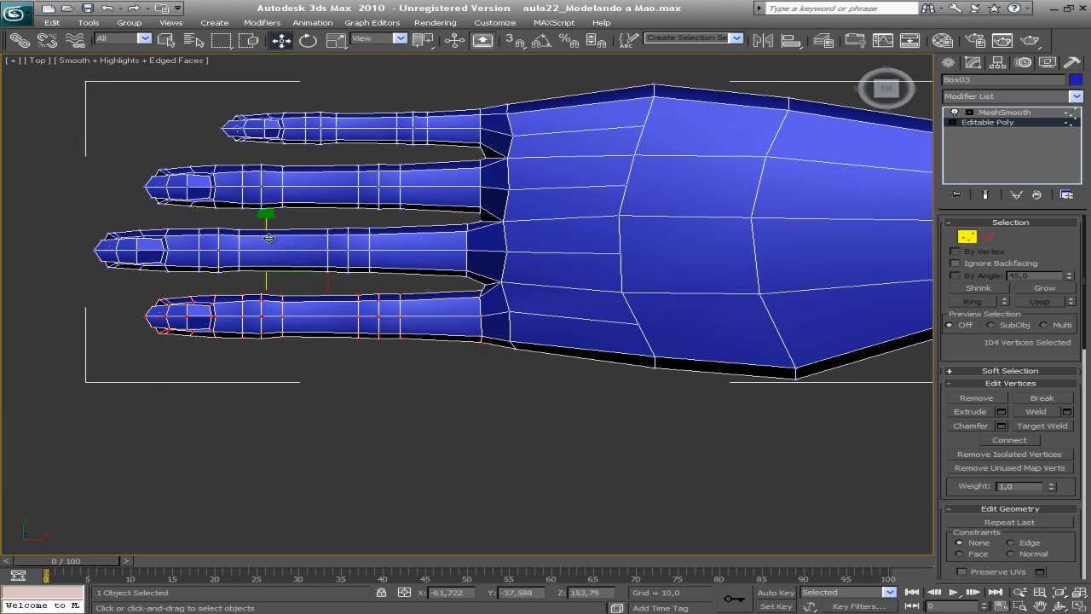
pyautogui.moveTo(266, 235); pyautogui.dragTo(266, 238)
# Step: Add the missing base vertex to the index finger selection and nudge the whole finger slightly along Y
pyautogui.press('q')
pyautogui.moveTo(461, 344); pyautogui.dragTo(492, 292)
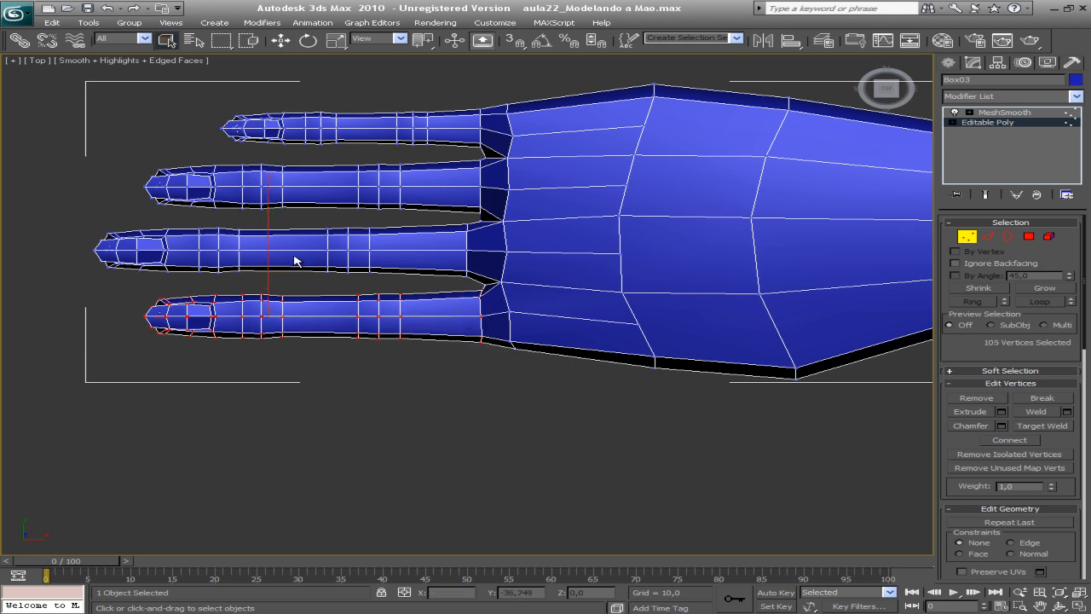
pyautogui.press('w')
pyautogui.moveTo(266, 238); pyautogui.dragTo(266, 240)
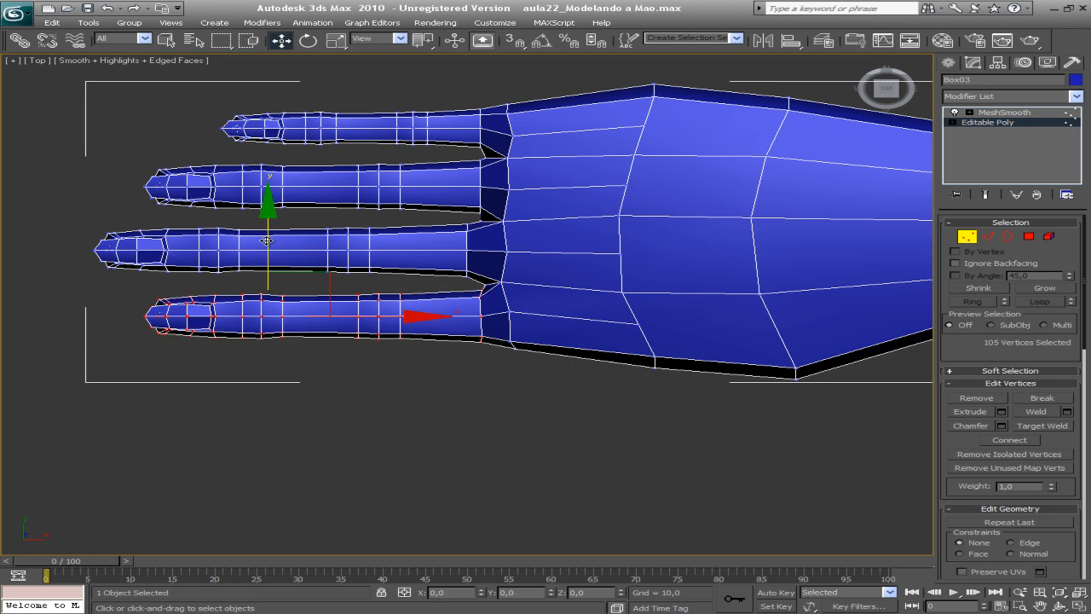
# Step: Select all the little finger's vertices and move them about 0.05 units along Y toward the ring finger
pyautogui.moveTo(302, 216); pyautogui.dragTo(307, 250, button='middle')
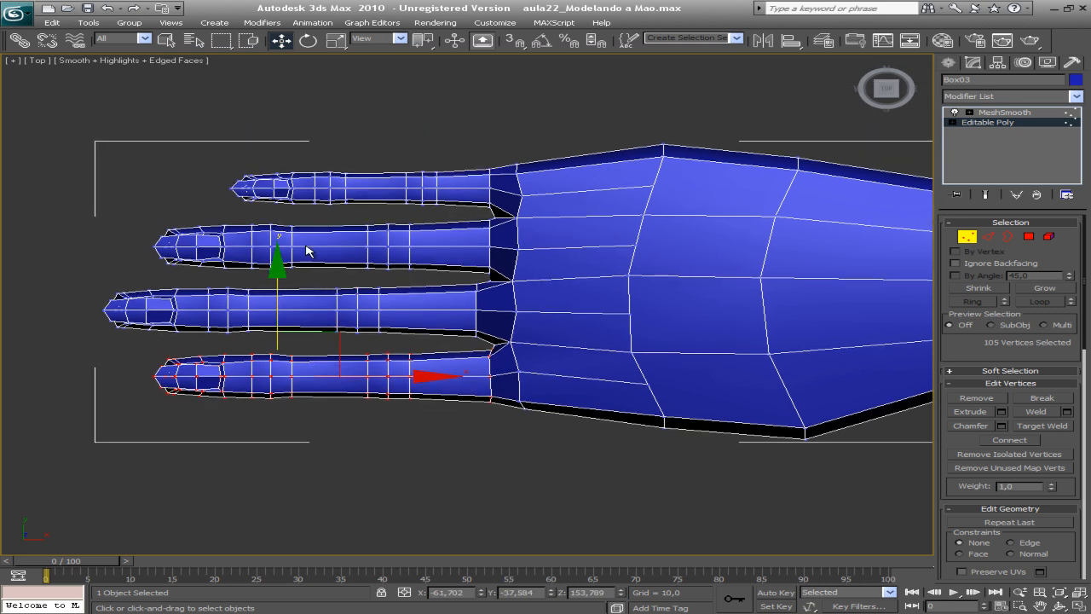
pyautogui.moveTo(207, 142); pyautogui.dragTo(512, 227)
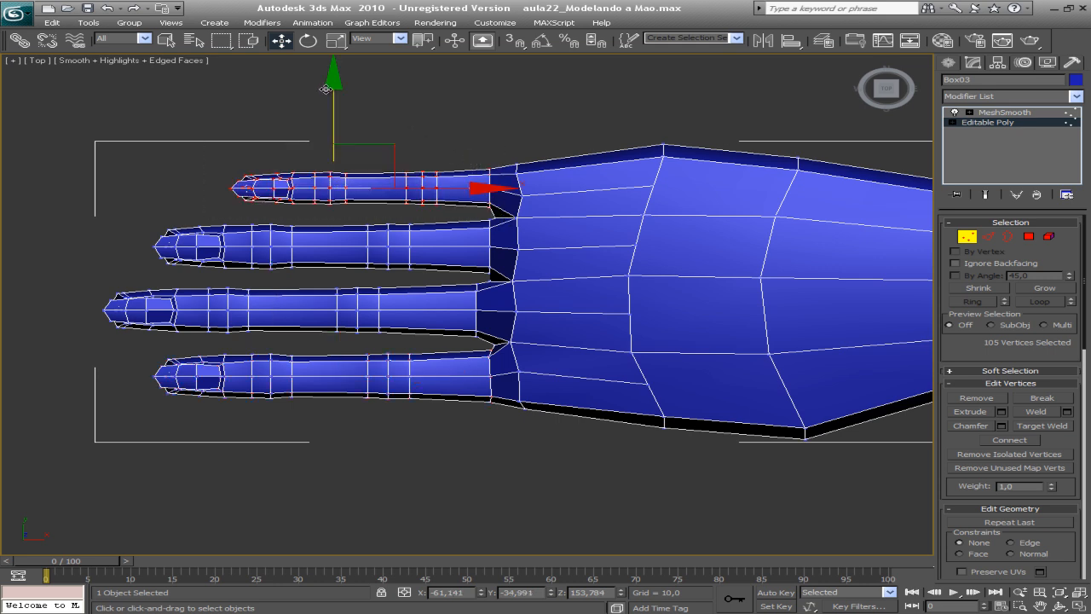
pyautogui.moveTo(337, 85); pyautogui.dragTo(336, 89)
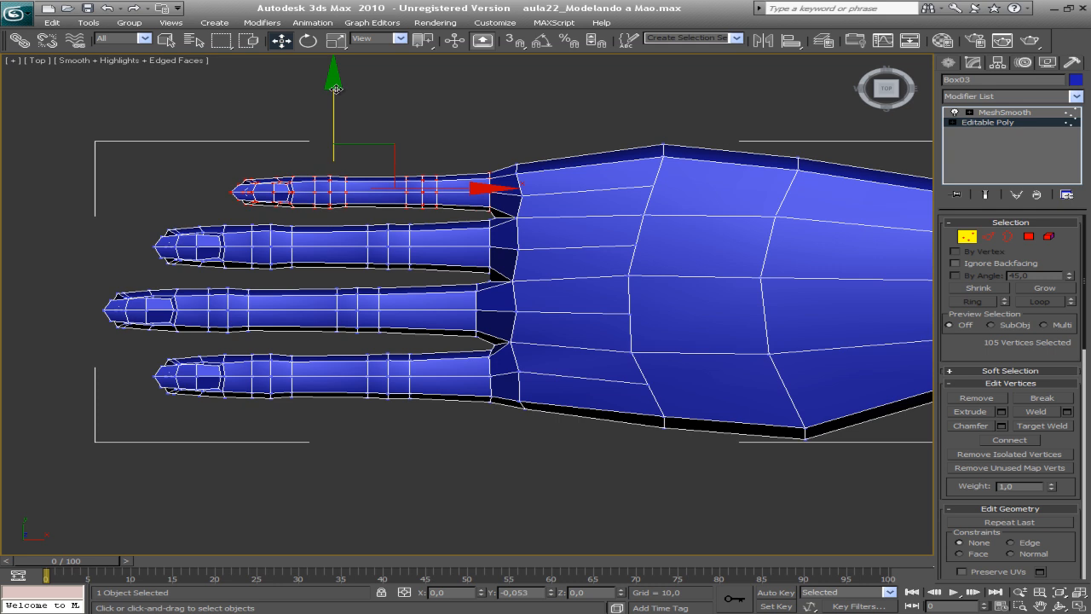
# Step: Move the webbing vertex between the ring and middle finger bases slightly along X toward the palm
pyautogui.scroll(-4, 372, 199)
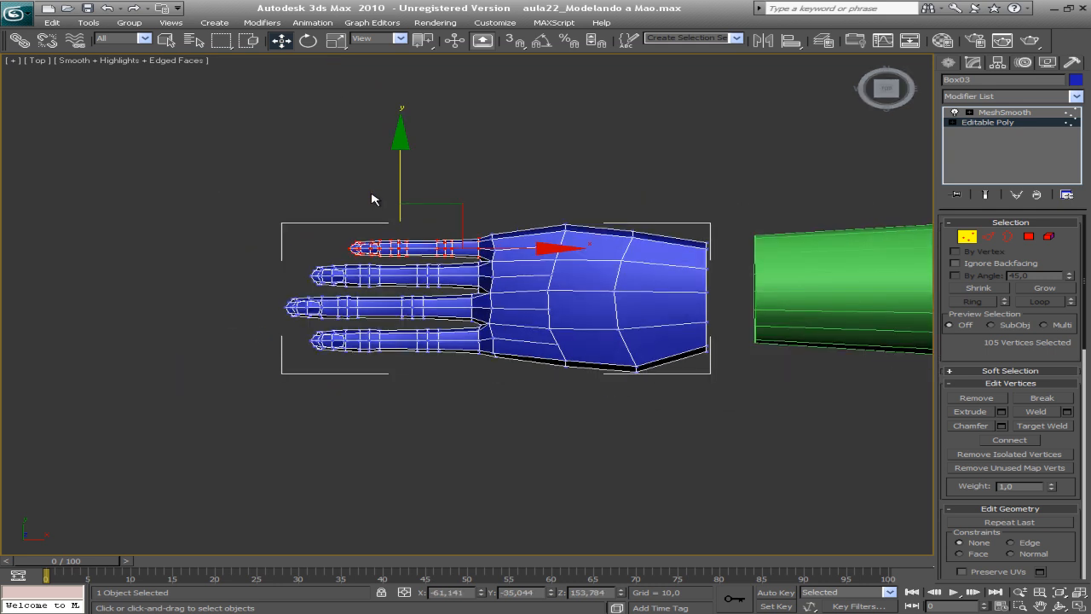
pyautogui.scroll(4, 371, 197)
pyautogui.moveTo(363, 202); pyautogui.dragTo(299, 248, button='middle')
pyautogui.scroll(2, 368, 241)
pyautogui.scroll(2, 299, 248)
pyautogui.scroll(2, 432, 373)
pyautogui.click(379, 309)
pyautogui.moveTo(444, 263); pyautogui.dragTo(457, 264)
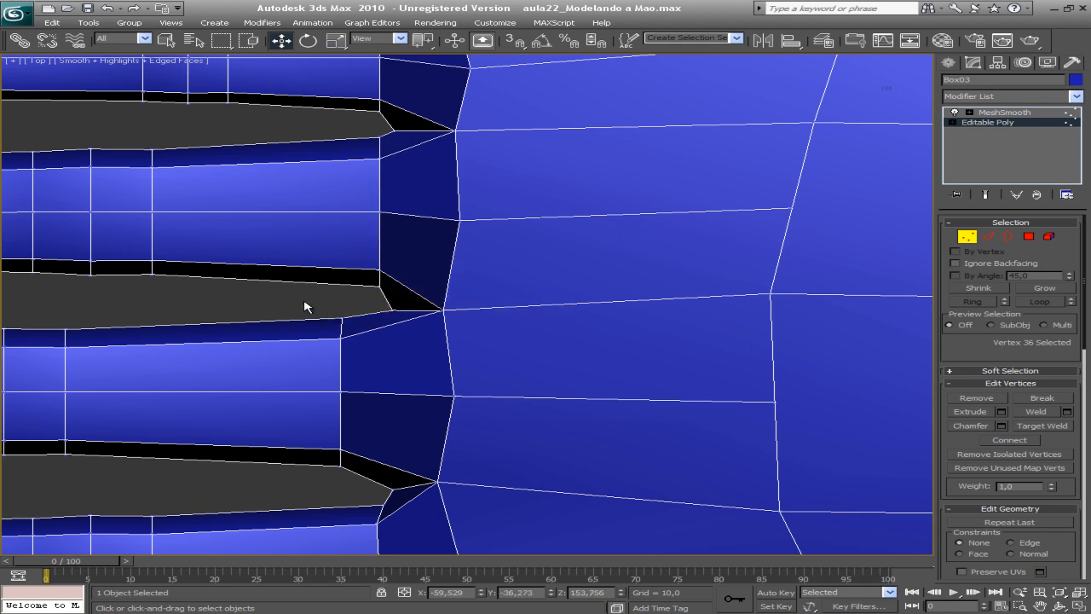
# Step: Select all the middle finger's vertices, including its base, and move them about 0.09 units along X toward the palm
pyautogui.moveTo(296, 426); pyautogui.dragTo(358, 495)
pyautogui.scroll(-2, 214, 412)
pyautogui.moveTo(218, 408); pyautogui.dragTo(403, 366, button='middle')
pyautogui.moveTo(57, 273); pyautogui.dragTo(598, 352)
pyautogui.moveTo(529, 262); pyautogui.dragTo(602, 316)
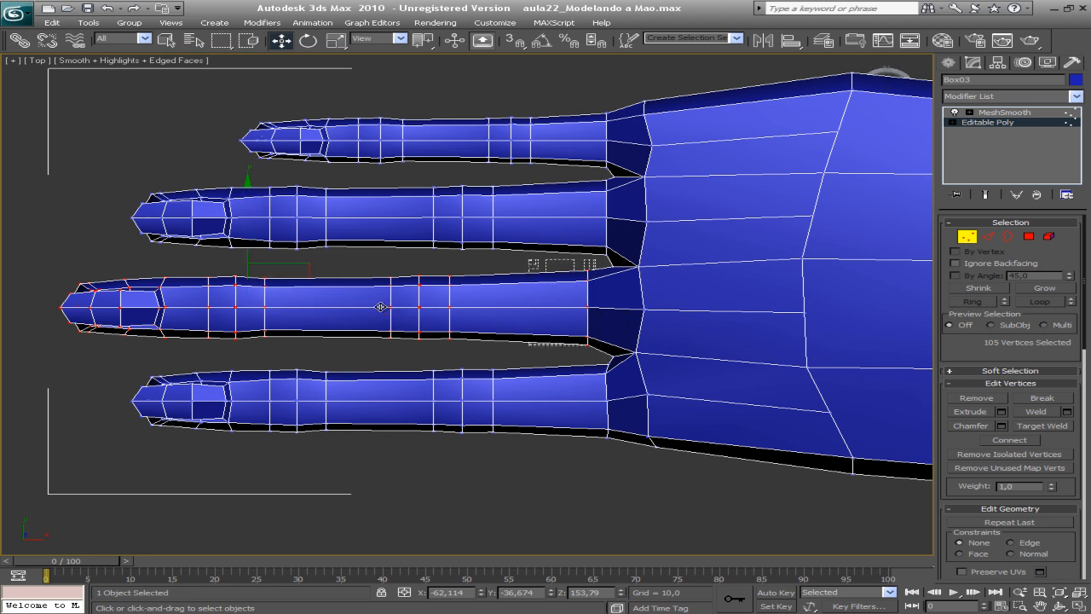
pyautogui.moveTo(381, 307); pyautogui.dragTo(394, 307)
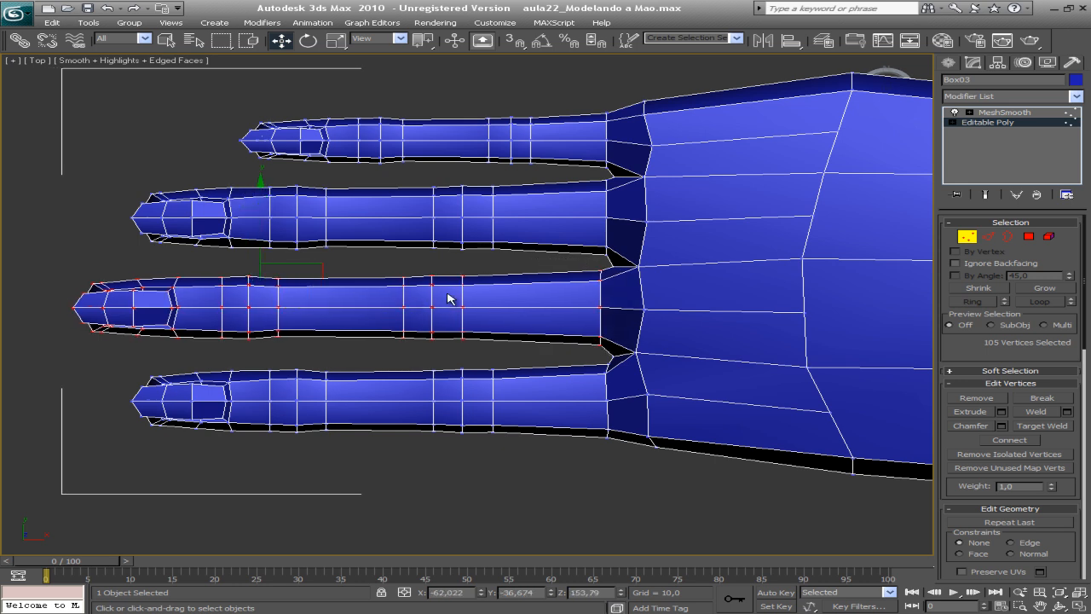
# Step: Examine the finger lengths and spacing from several angles in the Perspective view
pyautogui.scroll(-2, 450, 297)
pyautogui.scroll(1, 452, 298)
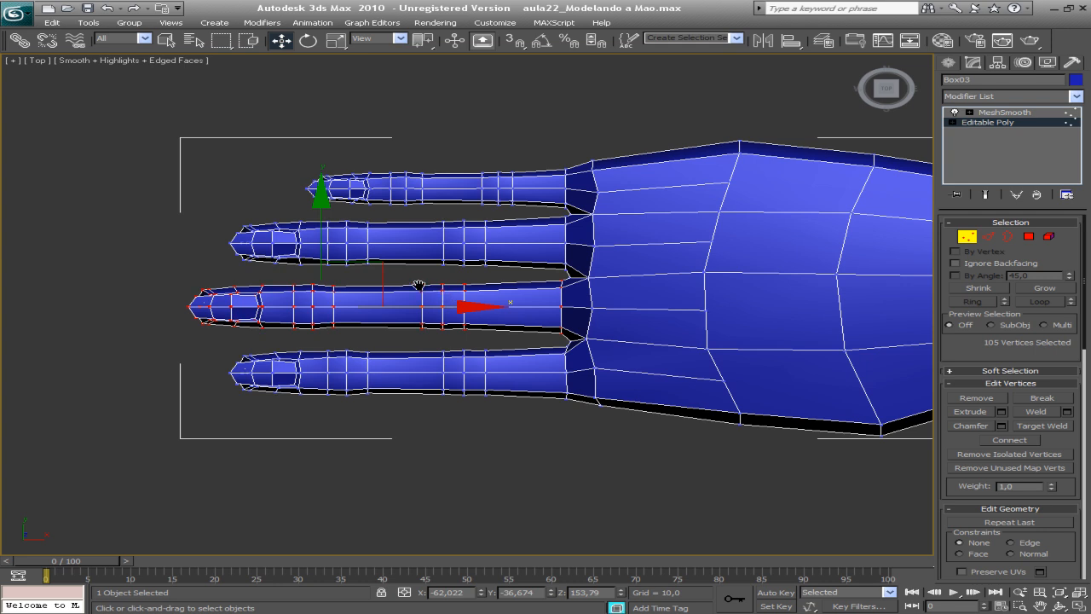
pyautogui.moveTo(413, 283); pyautogui.dragTo(404, 307, button='middle')
pyautogui.moveTo(492, 210); pyautogui.dragTo(470, 238, button='middle')
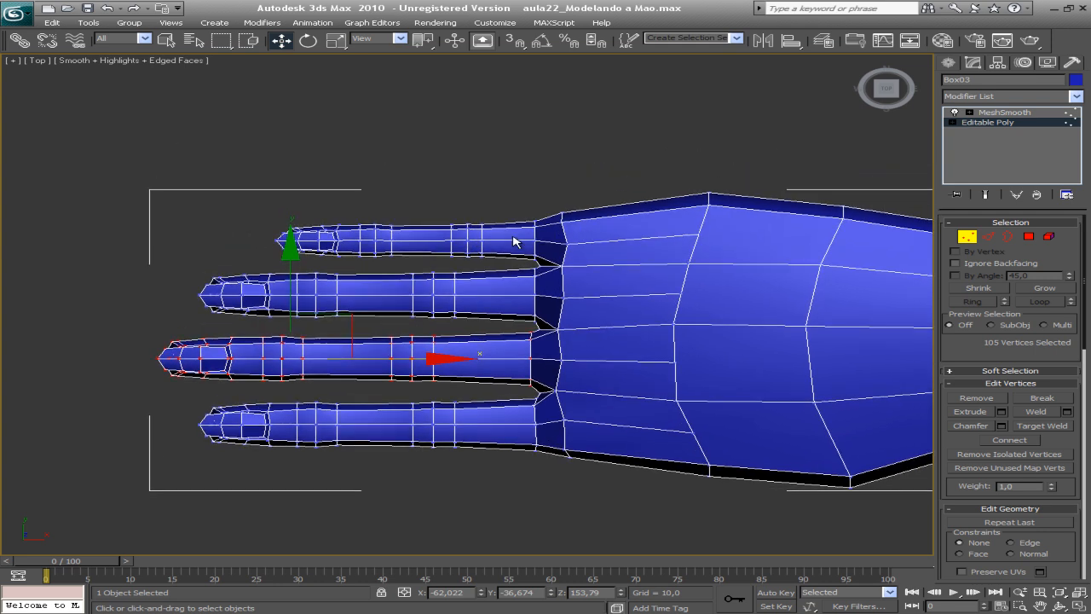
pyautogui.press('p')
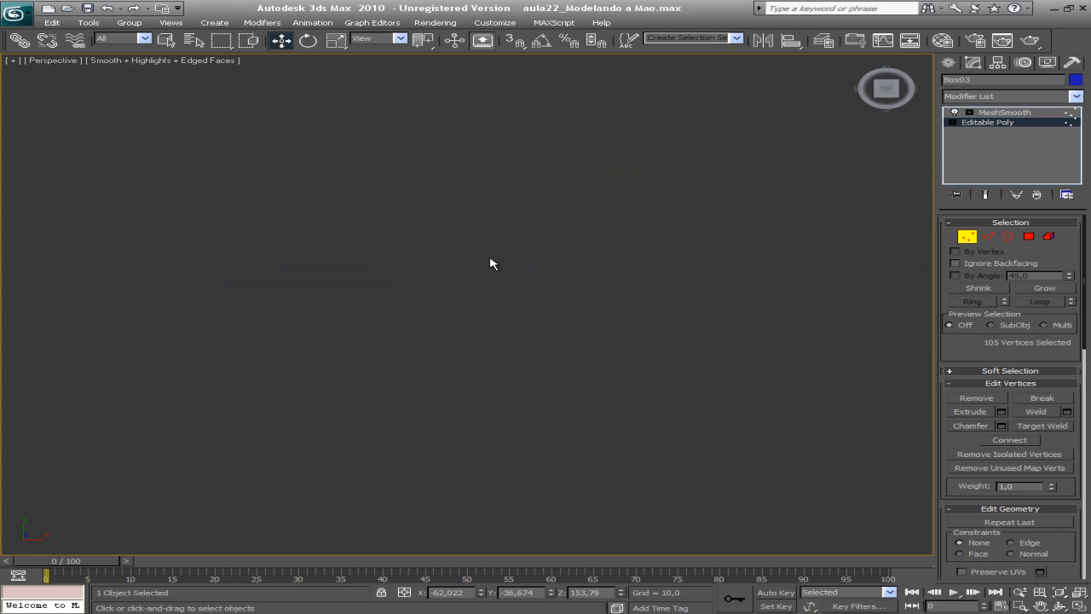
pyautogui.keyDown('alt'); pyautogui.moveTo(463, 251); pyautogui.dragTo(610, 274, button='middle'); pyautogui.keyUp('alt')
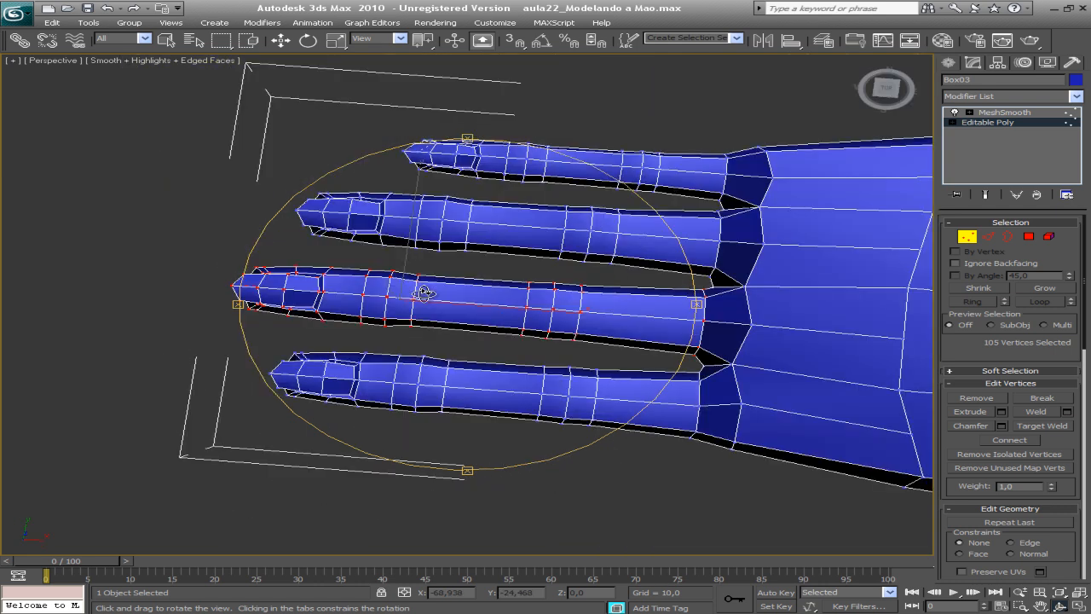
pyautogui.moveTo(424, 293); pyautogui.dragTo(460, 292)
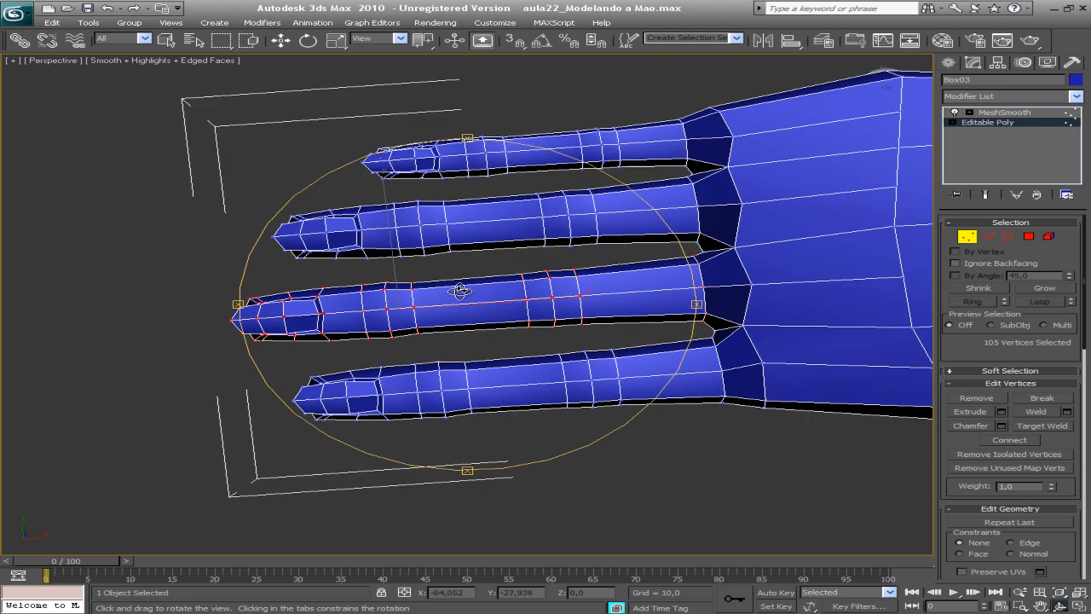
# Step: In the Top view, select all the index finger's vertices and move them about 0.02 units along Y toward the middle finger
pyautogui.press('t')
pyautogui.press('z')
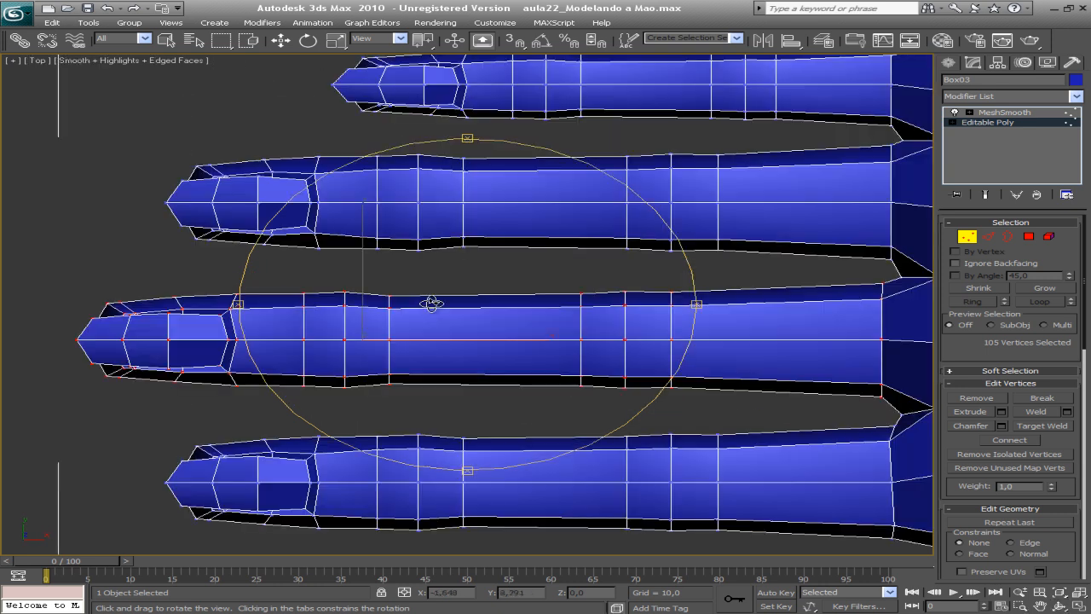
pyautogui.scroll(1, 435, 309)
pyautogui.moveTo(477, 307); pyautogui.dragTo(209, 270, button='middle')
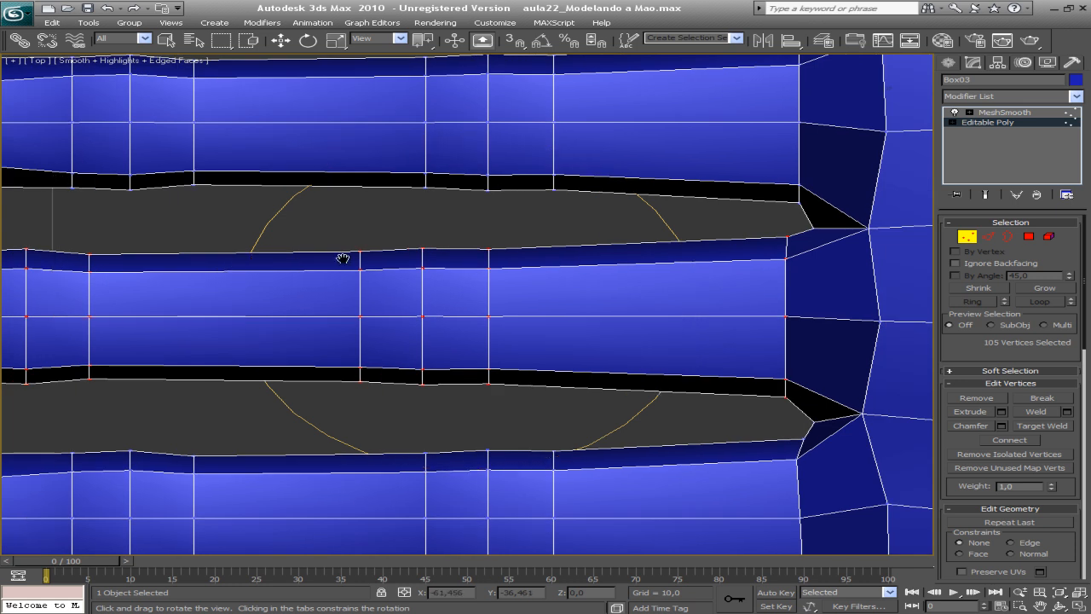
pyautogui.scroll(-1, 349, 263)
pyautogui.moveTo(363, 295); pyautogui.dragTo(366, 276, button='middle')
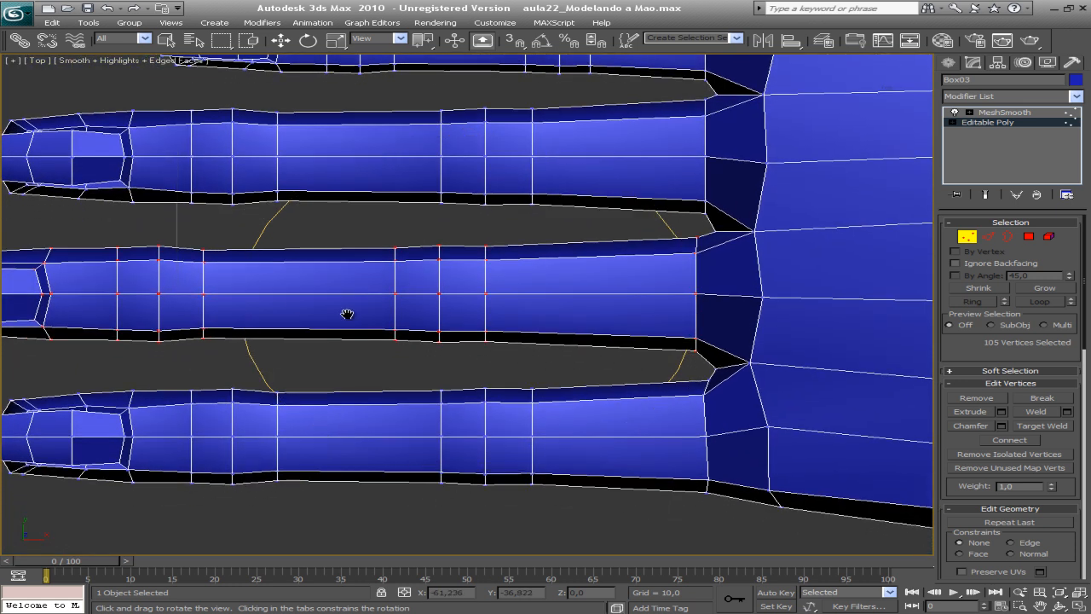
pyautogui.keyDown('alt'); pyautogui.moveTo(460, 294); pyautogui.dragTo(482, 290, button='middle'); pyautogui.keyUp('alt')
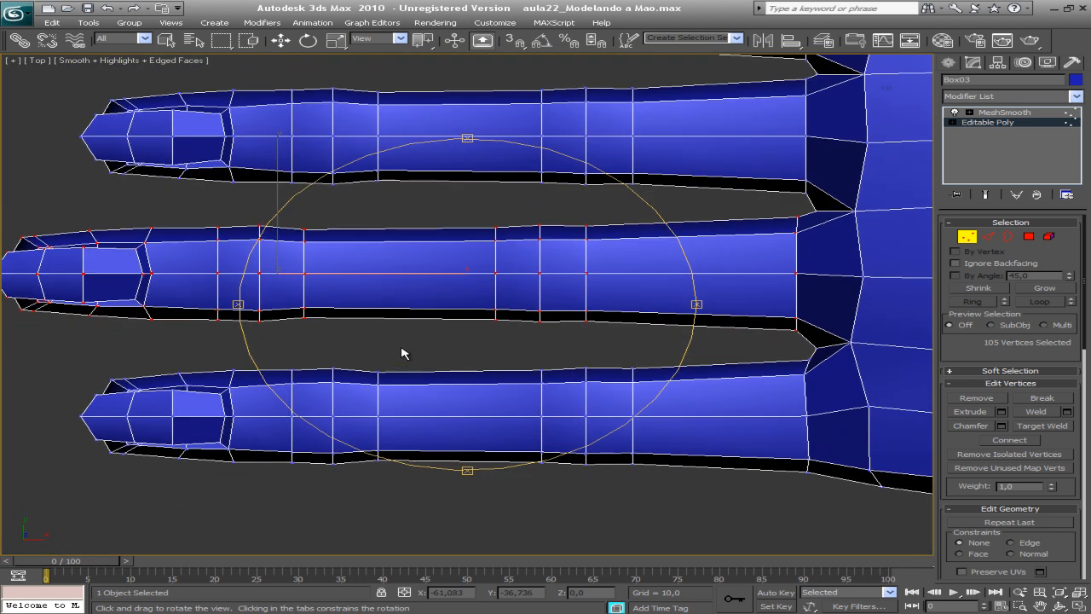
pyautogui.keyDown('alt'); pyautogui.moveTo(397, 333); pyautogui.dragTo(12, 378, button='middle'); pyautogui.keyUp('alt')
pyautogui.press('w')
pyautogui.moveTo(23, 341); pyautogui.dragTo(721, 482)
pyautogui.moveTo(296, 296); pyautogui.dragTo(293, 286)
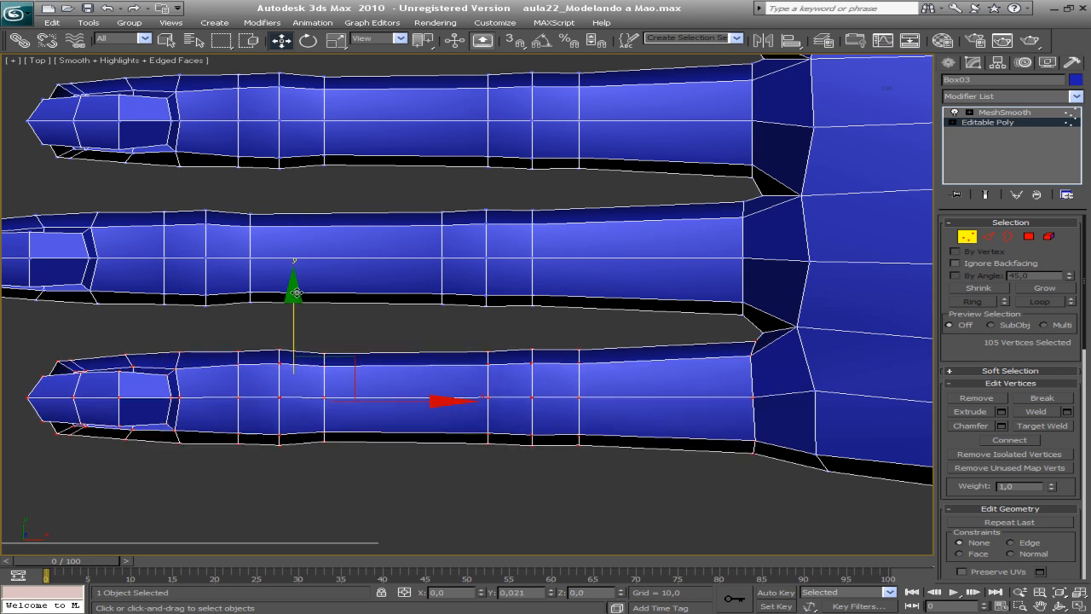
# Step: Select the ring finger's vertices, excluding the webbing vertex on the little-finger side, and nudge them along Y toward the middle finger
pyautogui.moveTo(268, 266); pyautogui.dragTo(326, 364, button='middle')
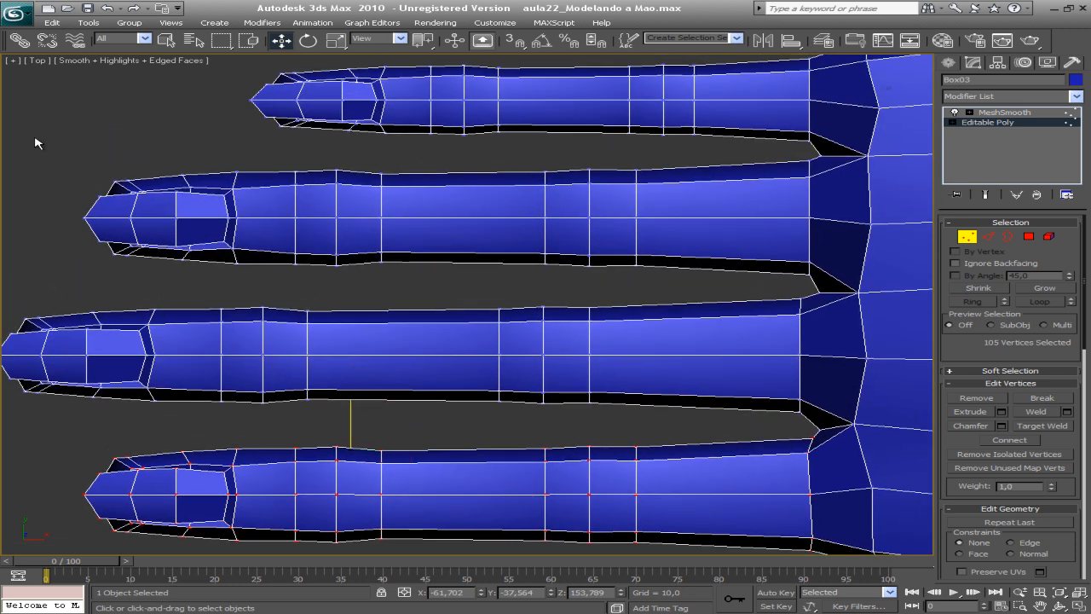
pyautogui.moveTo(38, 139); pyautogui.dragTo(823, 292)
pyautogui.keyDown('alt'); pyautogui.moveTo(827, 150); pyautogui.dragTo(817, 162); pyautogui.keyUp('alt')
pyautogui.moveTo(350, 134); pyautogui.dragTo(350, 137)
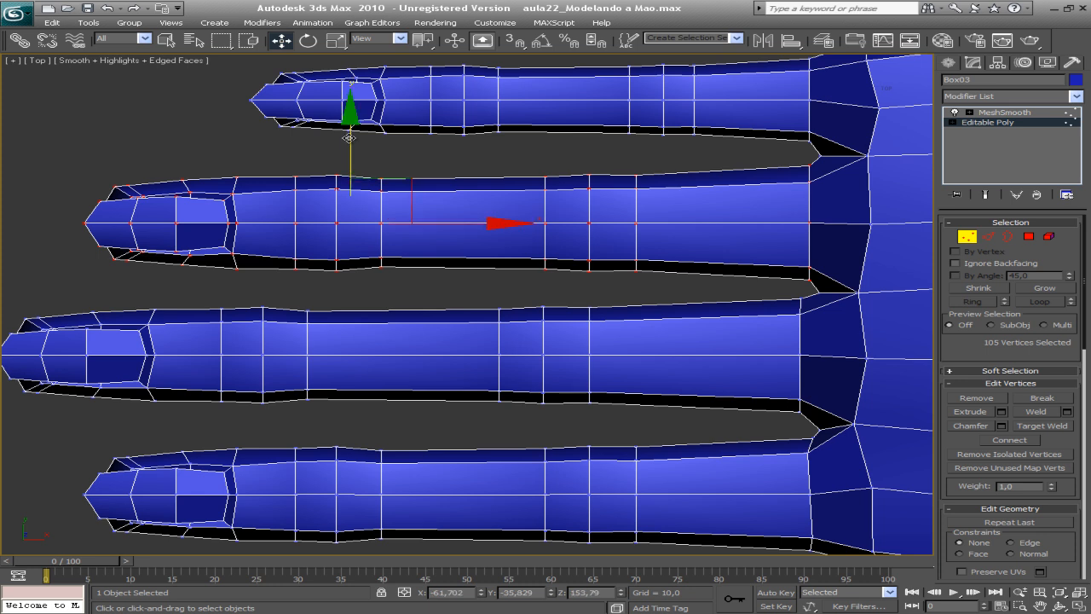
# Step: Select the little finger's vertices and move them about 0.04 units along Y toward the ring finger
pyautogui.moveTo(443, 165); pyautogui.dragTo(353, 256, button='middle')
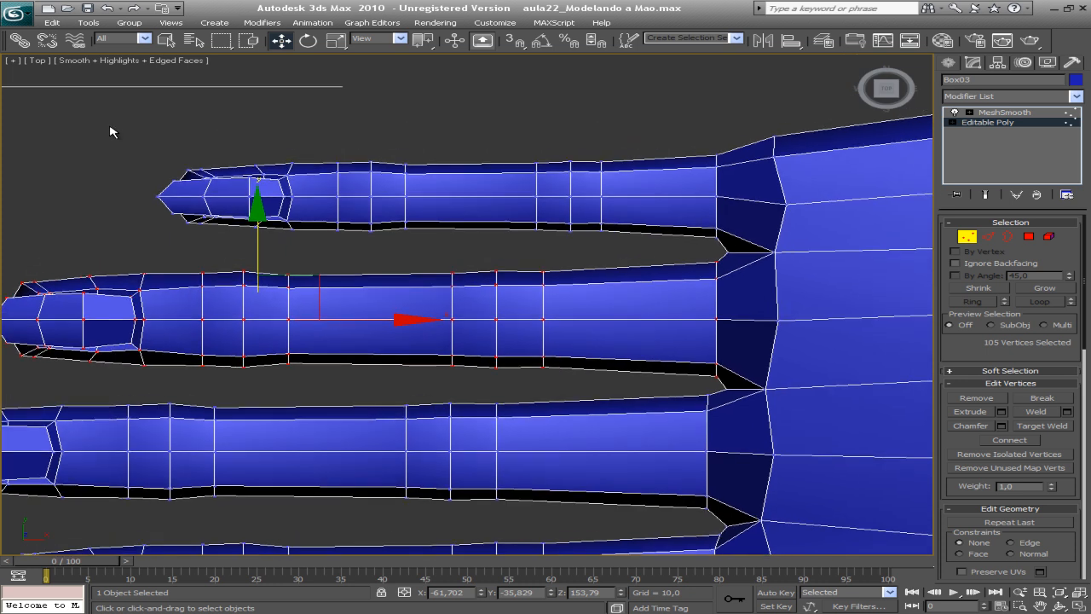
pyautogui.moveTo(120, 125); pyautogui.dragTo(723, 247)
pyautogui.moveTo(376, 102); pyautogui.dragTo(376, 109)
pyautogui.moveTo(461, 188); pyautogui.dragTo(239, 115, button='middle')
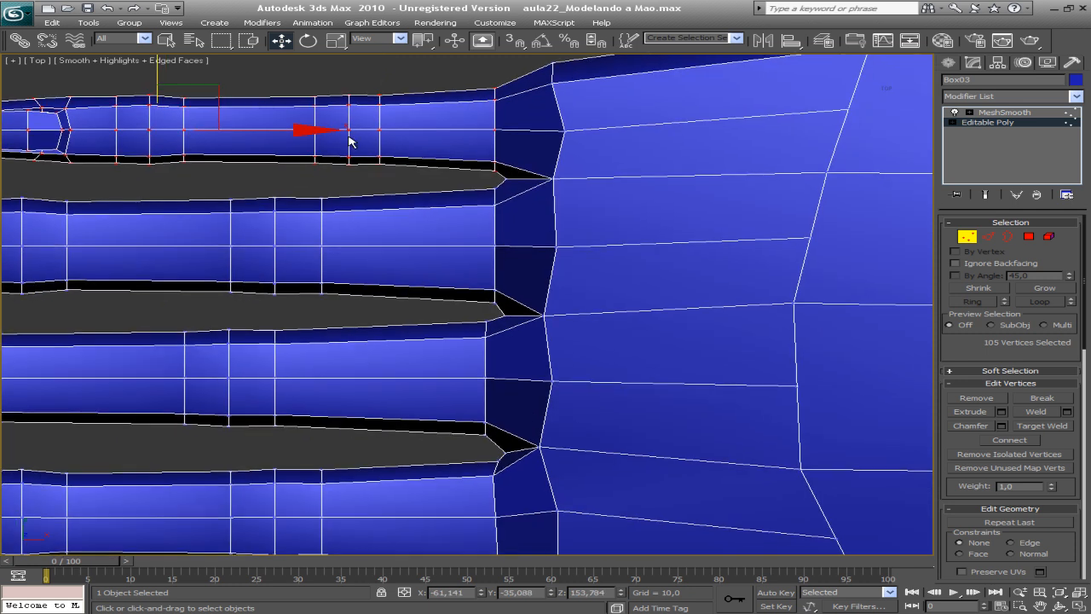
# Step: Select the three outer-edge palm vertices beside the little finger base and shift them slightly toward the wrist
pyautogui.scroll(-2, 353, 150)
pyautogui.moveTo(374, 178); pyautogui.dragTo(324, 189, button='middle')
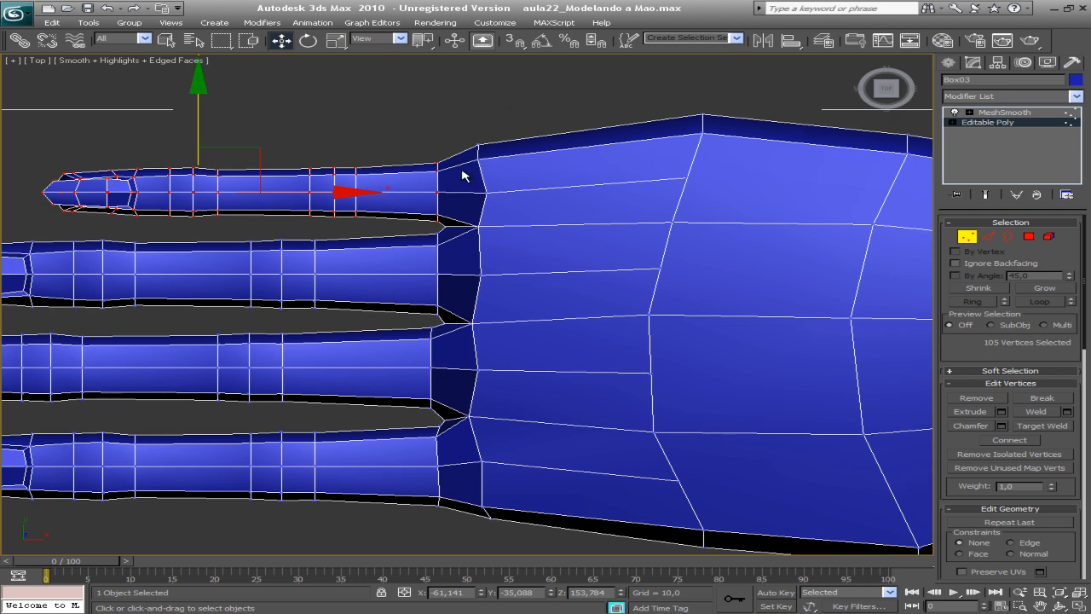
pyautogui.moveTo(463, 175); pyautogui.dragTo(463, 175)
pyautogui.moveTo(546, 112); pyautogui.dragTo(551, 111)
pyautogui.moveTo(495, 290); pyautogui.dragTo(475, 187, button='middle')
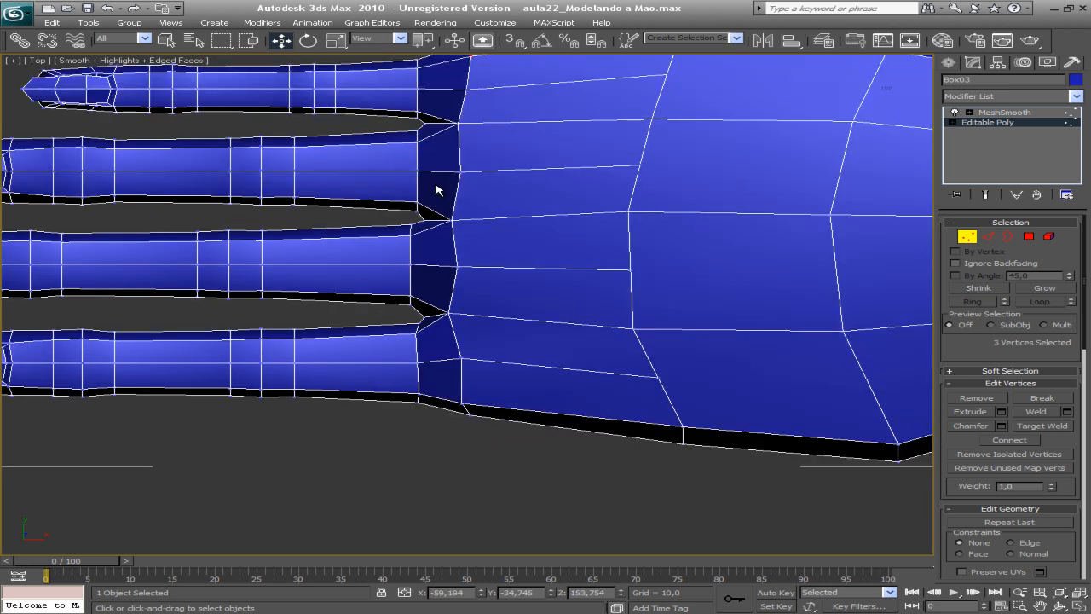
# Step: Inspect the hand's side profile and finger alignment by orbiting around it in the Perspective view
pyautogui.scroll(-5, 436, 189)
pyautogui.press('p')
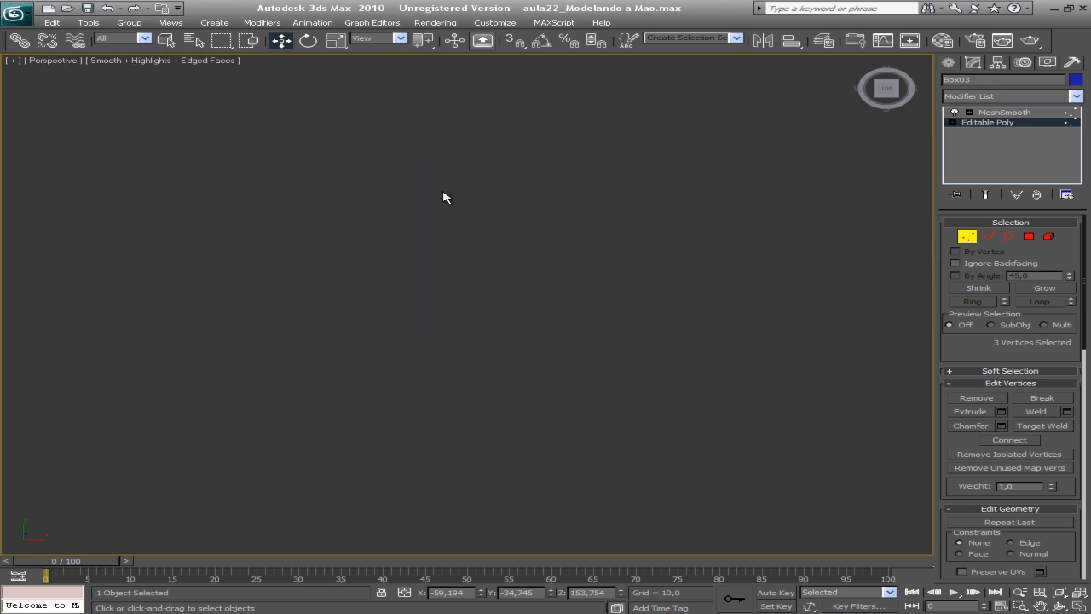
pyautogui.press('z')
pyautogui.scroll(-5, 477, 222)
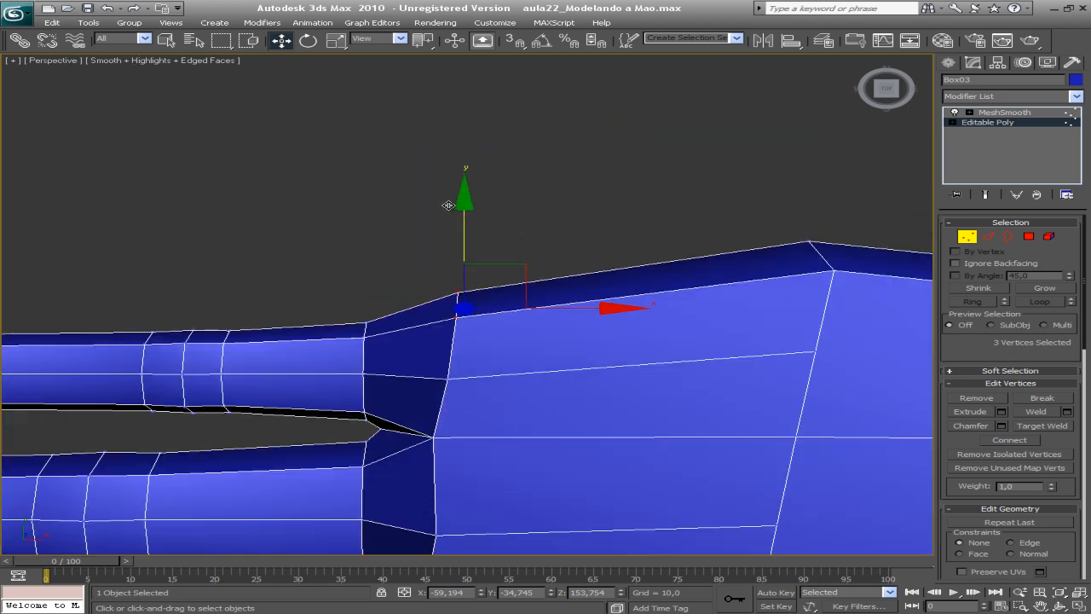
pyautogui.keyDown('alt'); pyautogui.moveTo(446, 194); pyautogui.dragTo(439, 249, button='middle'); pyautogui.keyUp('alt')
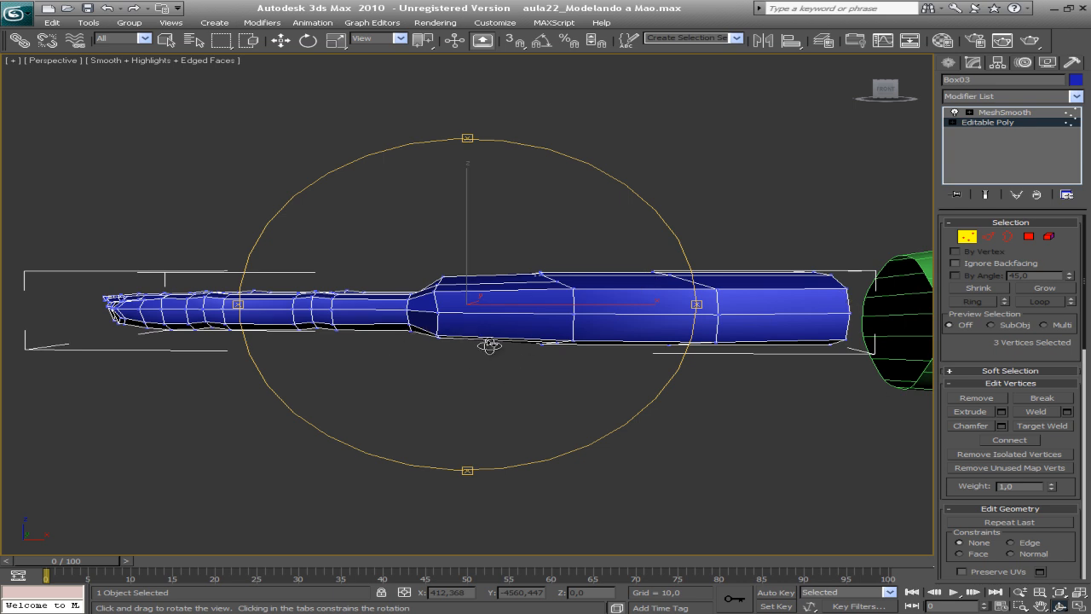
pyautogui.keyDown('alt'); pyautogui.moveTo(431, 304); pyautogui.dragTo(450, 324, button='middle'); pyautogui.keyUp('alt')
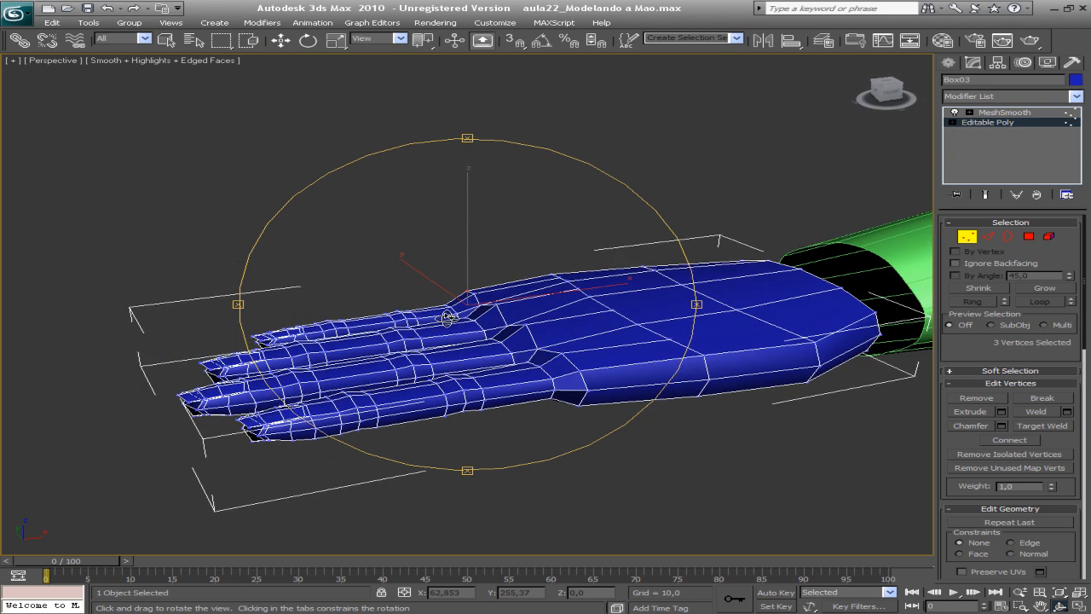